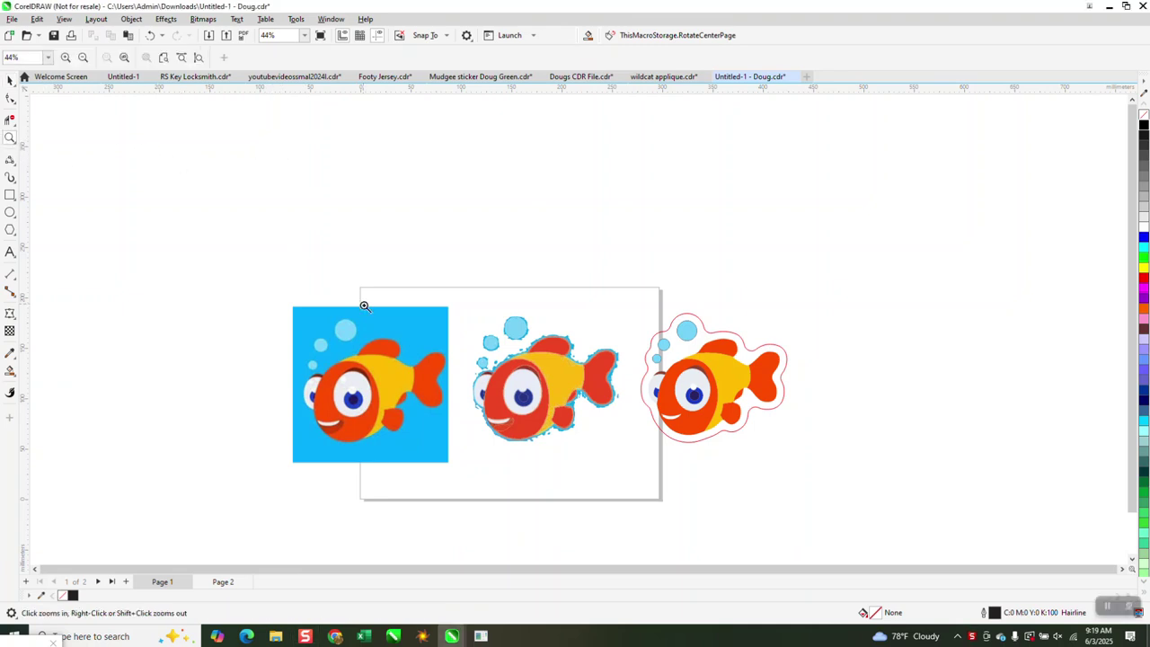
- Zoom in to compare the original bitmap, middle trace and contour-cut sticker fish up close
{"action": "left_click_drag", "start_coordinate": [289, 309], "coordinate": [471, 457]}
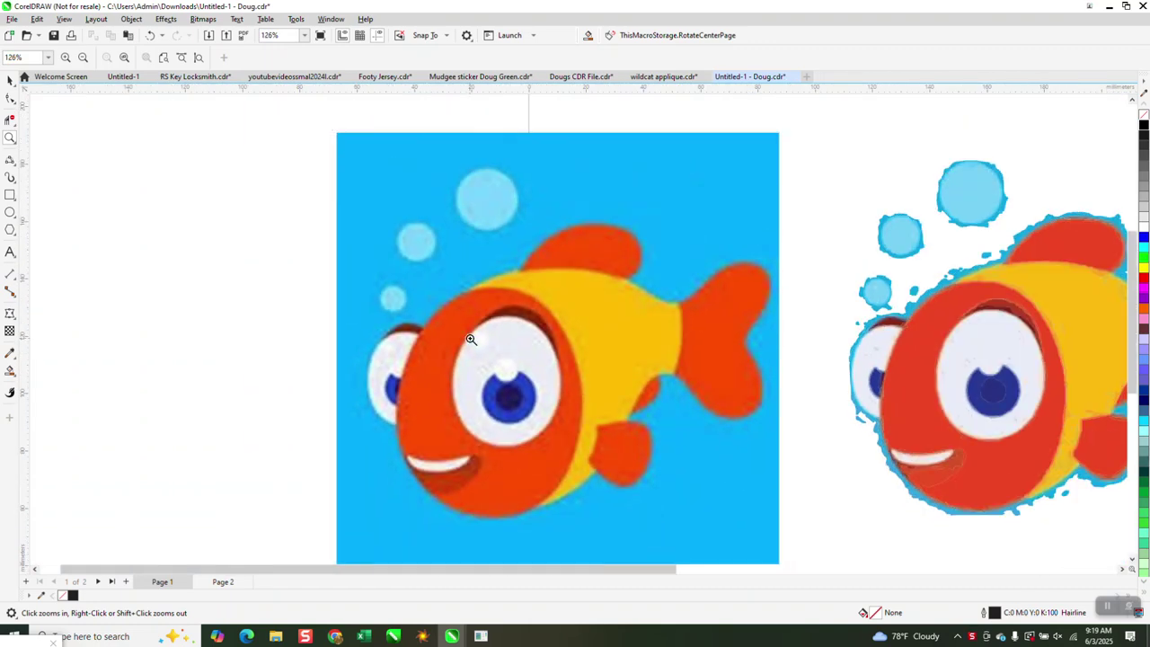
{"action": "scroll", "coordinate": [532, 314], "scroll_direction": "down", "scroll_amount": 1}
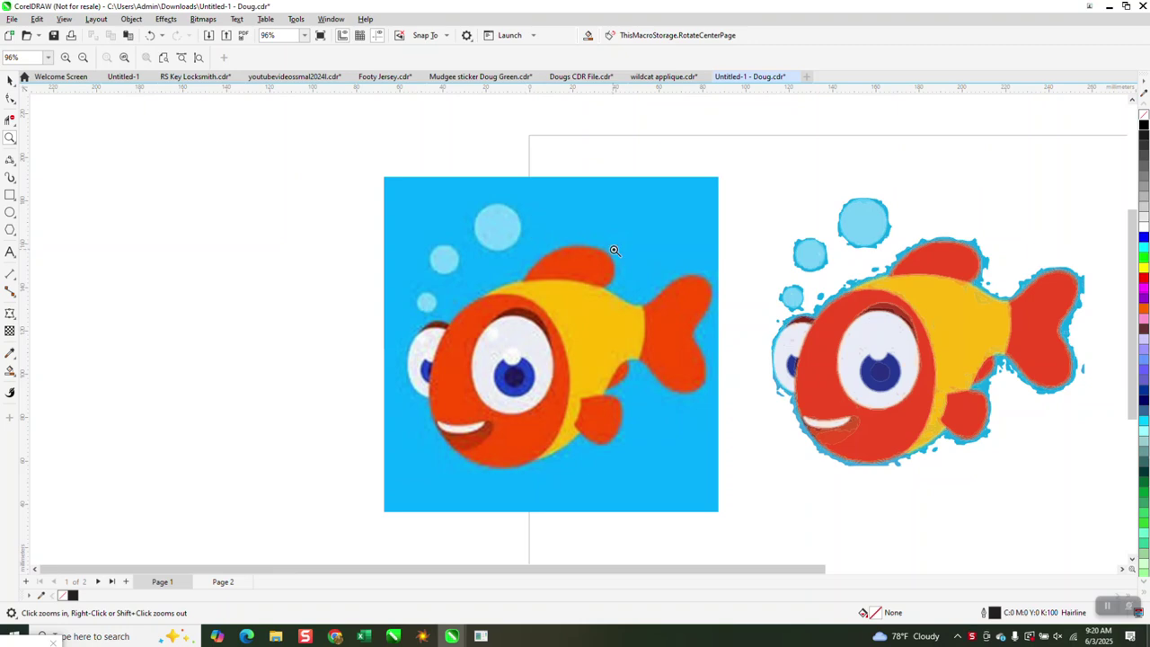
{"action": "scroll", "coordinate": [551, 293], "scroll_direction": "down", "scroll_amount": 2}
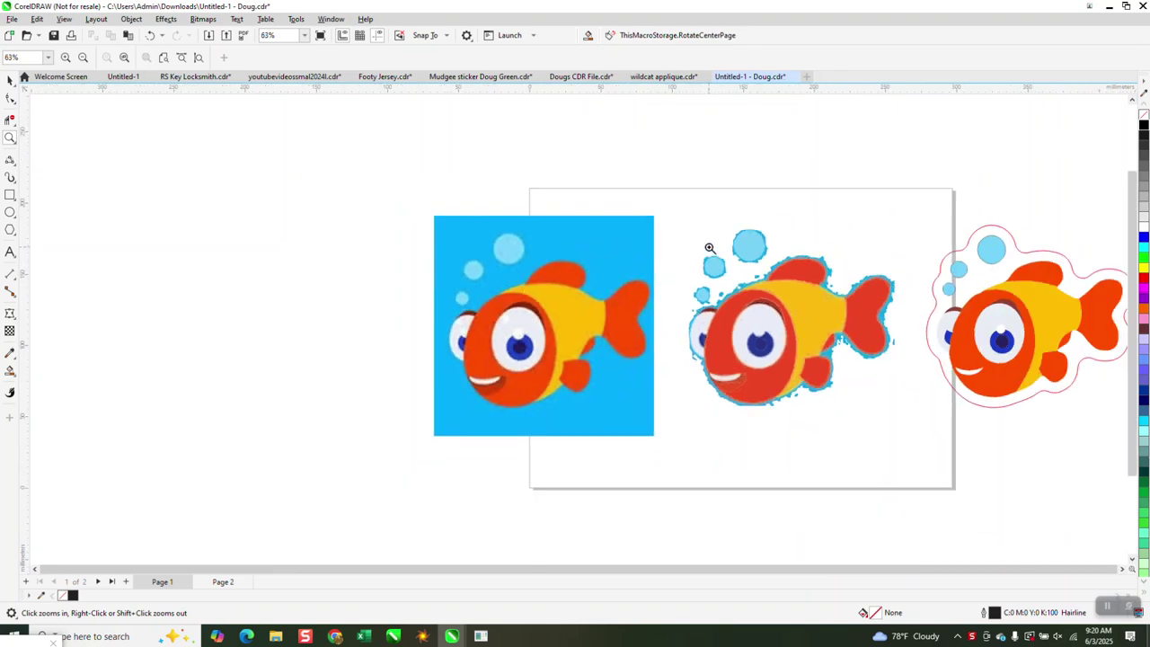
{"action": "left_click_drag", "start_coordinate": [710, 248], "coordinate": [908, 421]}
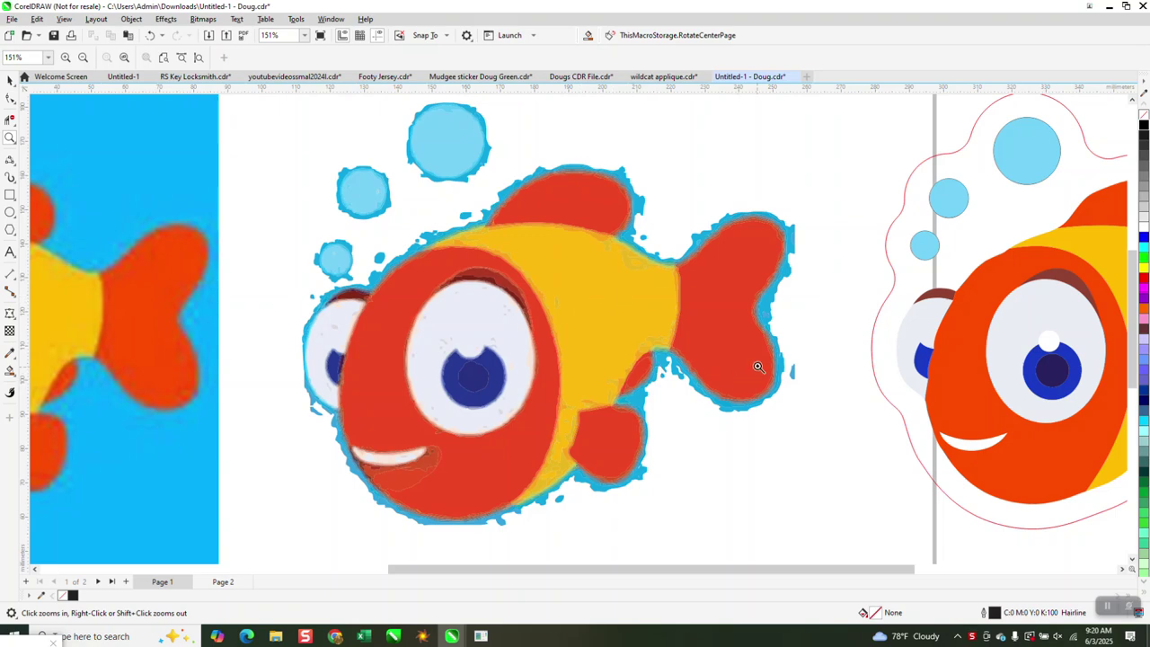
{"action": "left_click_drag", "start_coordinate": [440, 247], "coordinate": [507, 369]}
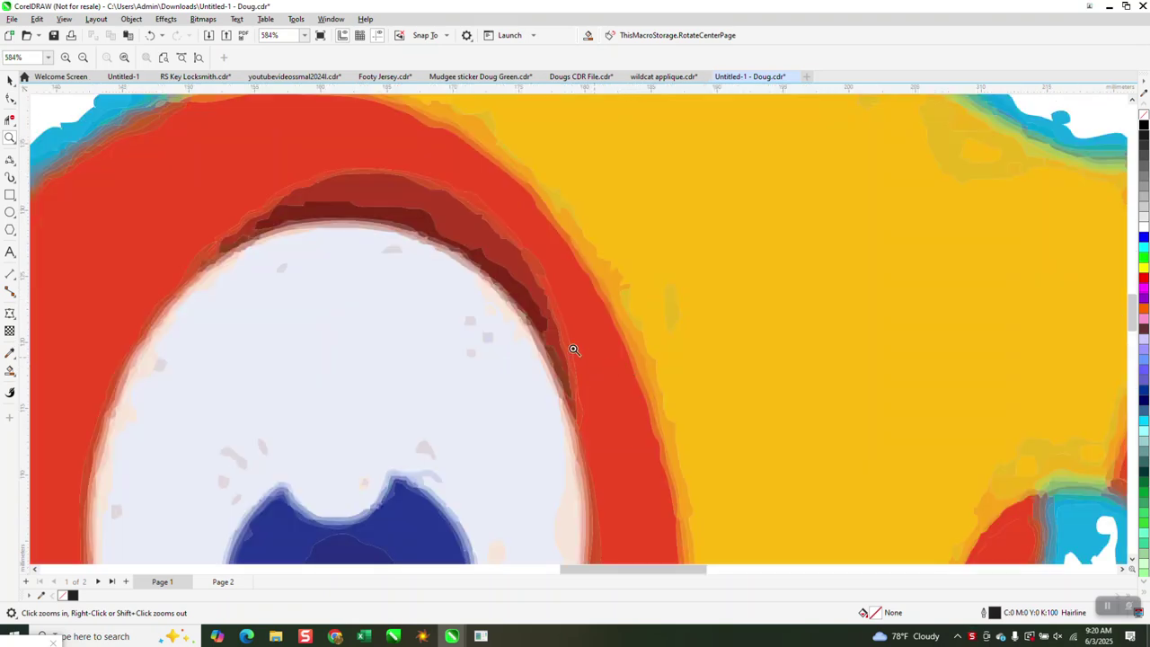
{"action": "right_click", "coordinate": [575, 350]}
{"action": "right_click", "coordinate": [529, 322]}
{"action": "right_click", "coordinate": [541, 278]}
{"action": "left_click_drag", "start_coordinate": [527, 197], "coordinate": [665, 290]}
{"action": "scroll", "coordinate": [530, 239], "scroll_direction": "down", "scroll_amount": 8}
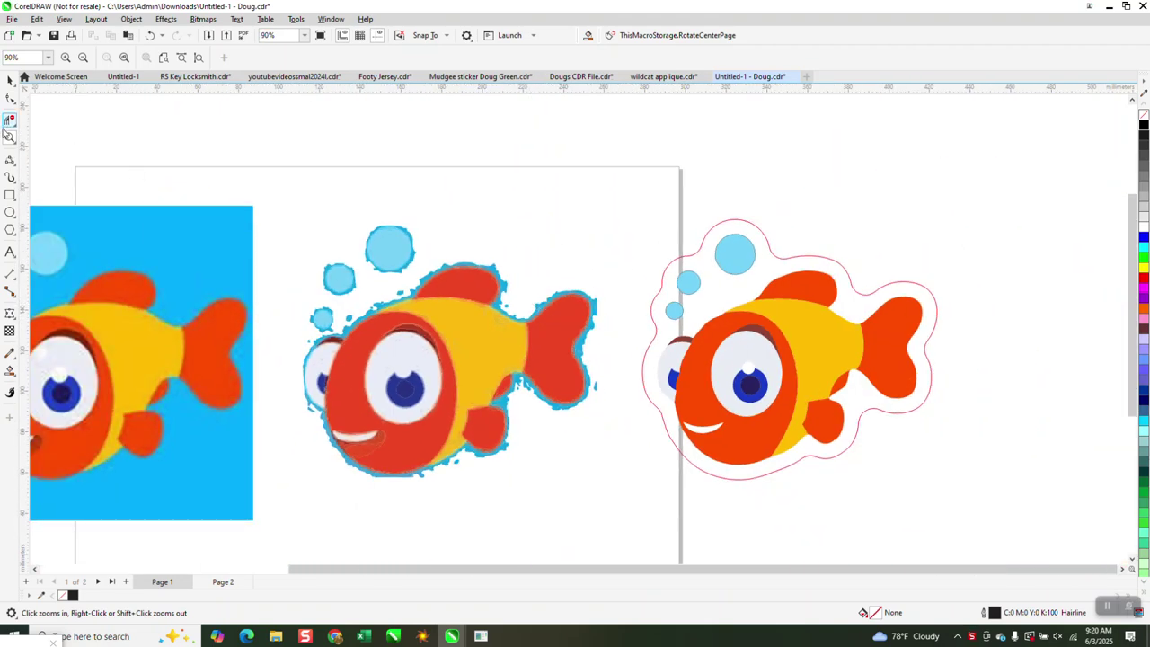
{"action": "left_click_drag", "start_coordinate": [620, 224], "coordinate": [958, 464]}
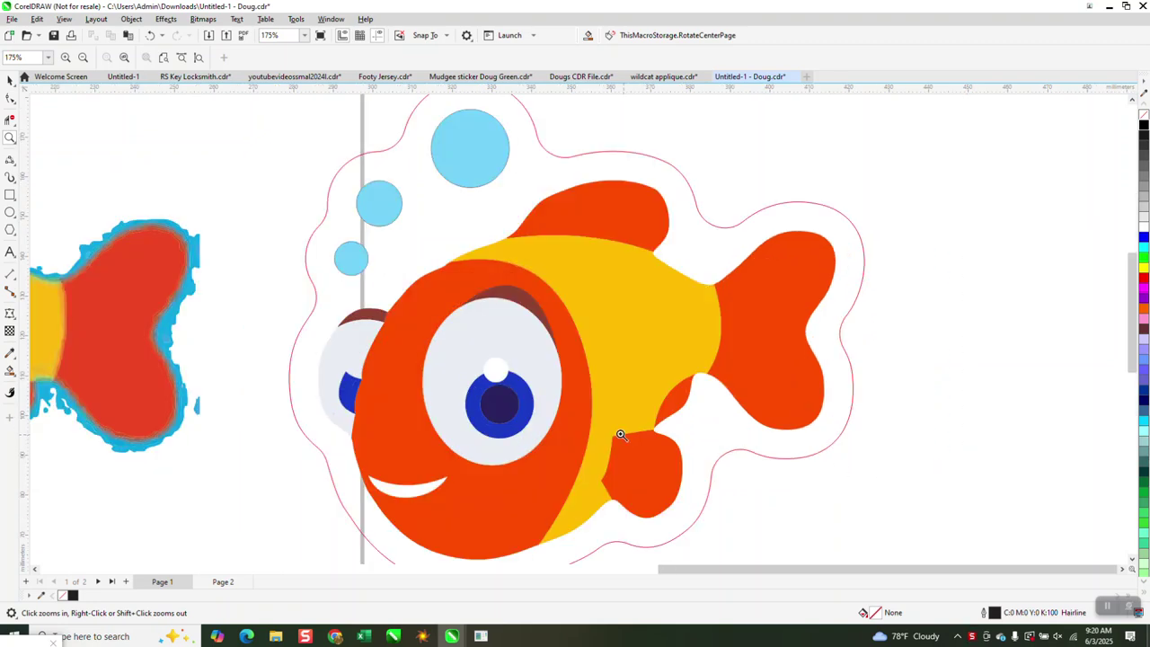
{"action": "left_click_drag", "start_coordinate": [446, 307], "coordinate": [578, 386]}
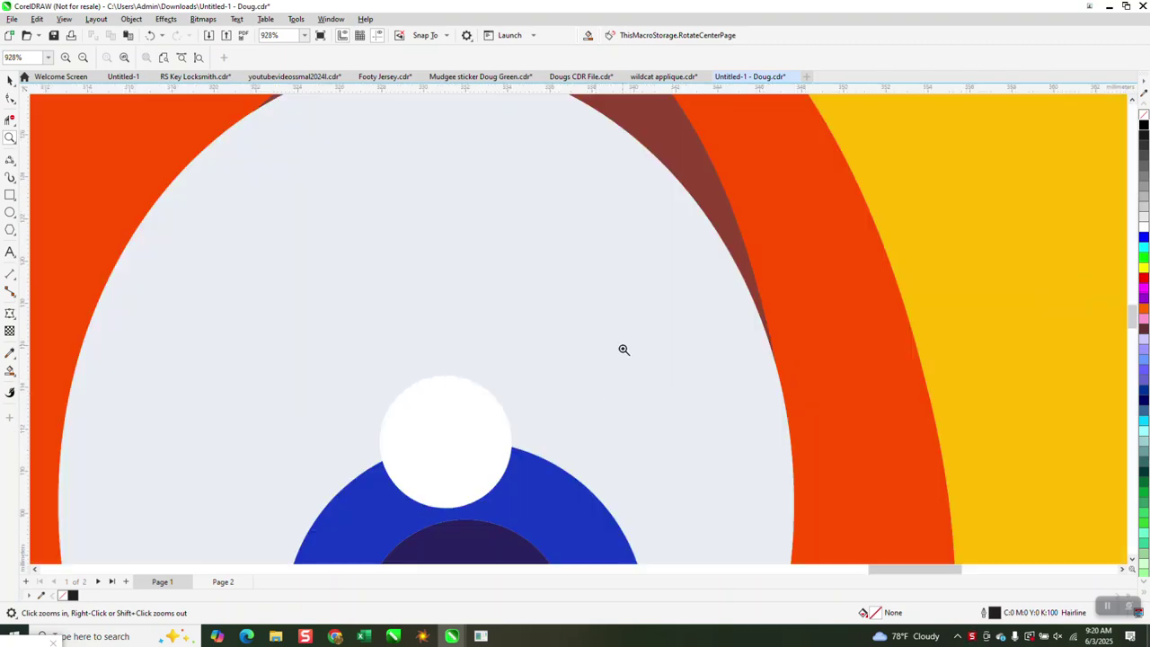
{"action": "scroll", "coordinate": [622, 352], "scroll_direction": "down", "scroll_amount": 5}
{"action": "scroll", "coordinate": [624, 357], "scroll_direction": "down", "scroll_amount": 3}
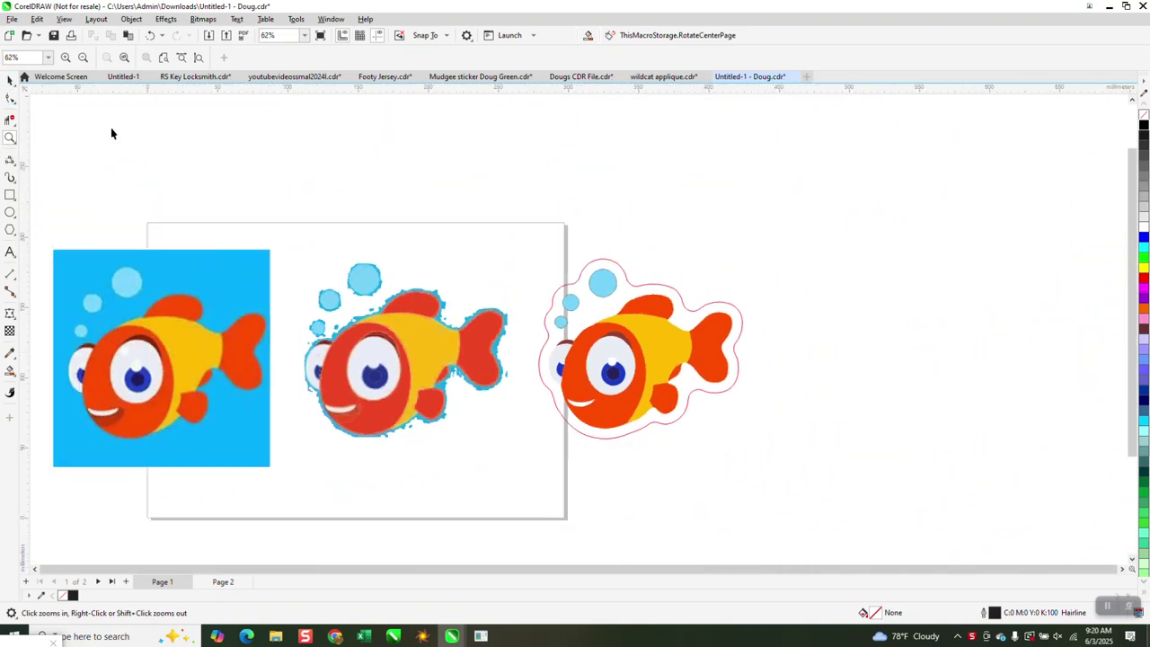
- Delete the rough middle traced fish
{"action": "left_click", "coordinate": [10, 80]}
{"action": "left_click", "coordinate": [359, 319]}
{"action": "key", "text": "Delete"}
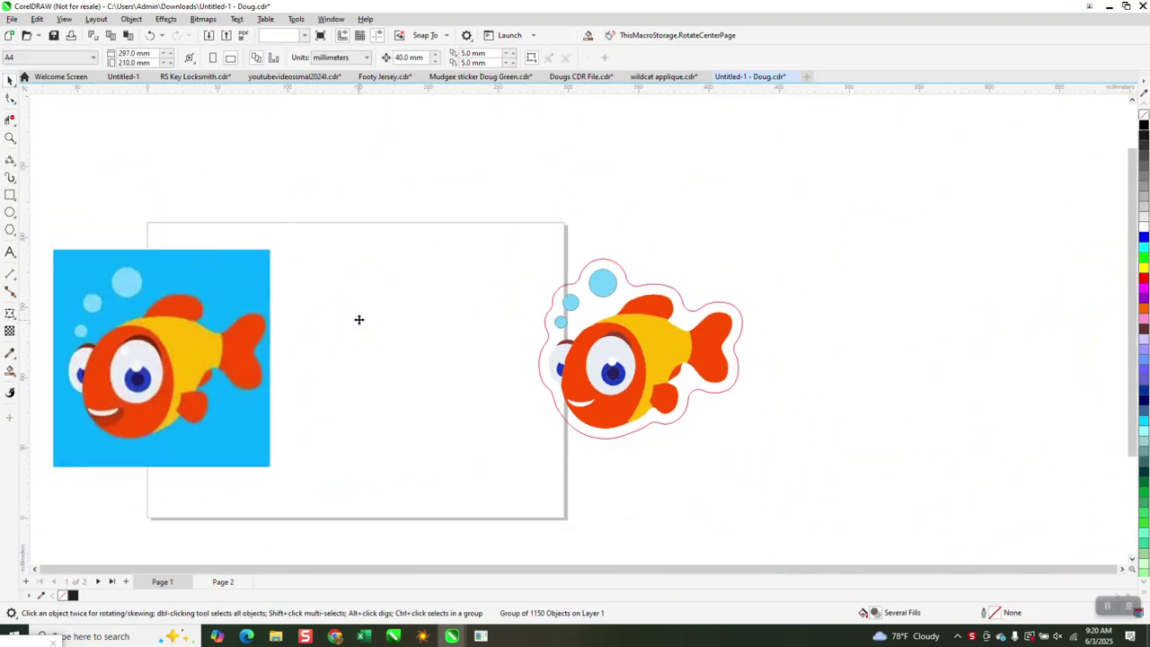
- Shrink the fish bitmap to a 47.8 mm square and move it above the page's top-left corner
{"action": "left_click", "coordinate": [262, 338]}
{"action": "left_click_drag", "start_coordinate": [276, 247], "coordinate": [124, 397]}
{"action": "left_click_drag", "start_coordinate": [83, 433], "coordinate": [260, 186]}
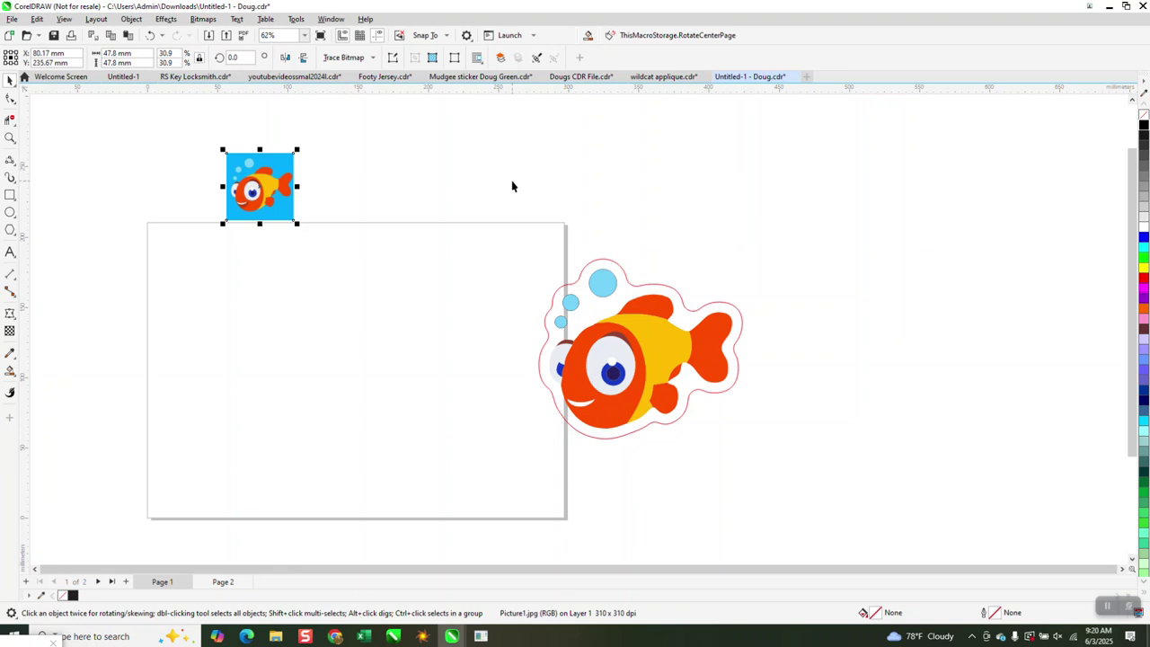
- Duplicate the small fish bitmap to its right and reselect the left copy
{"action": "key", "text": "ctrl+d"}
{"action": "key", "text": "Right"}
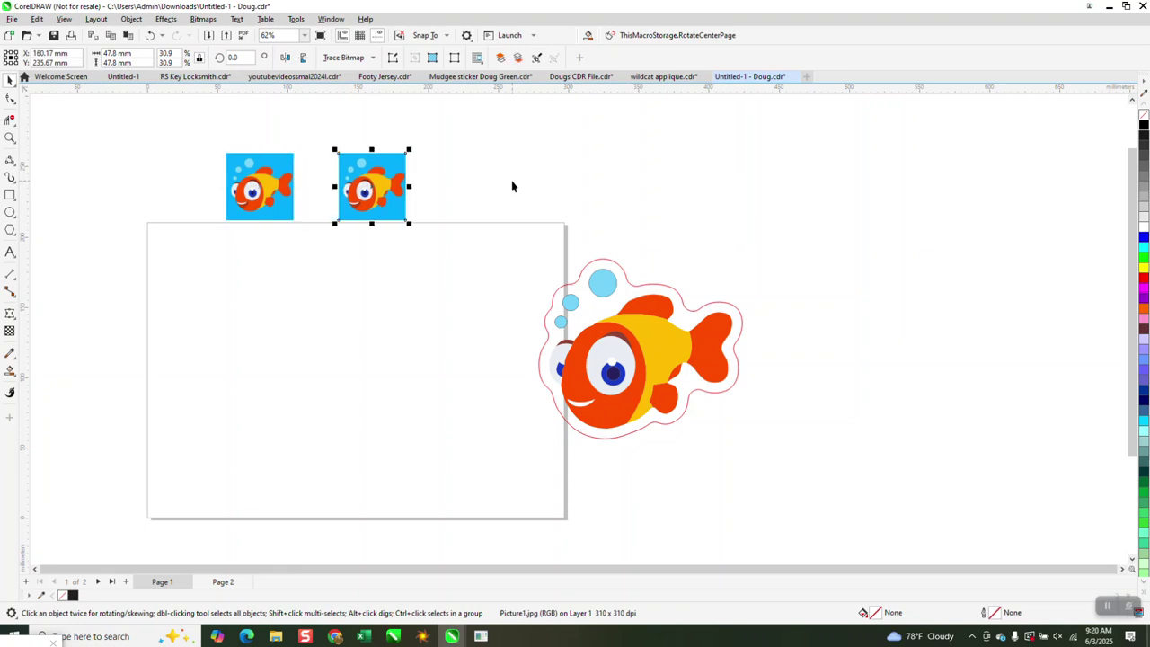
{"action": "left_click", "coordinate": [254, 178]}
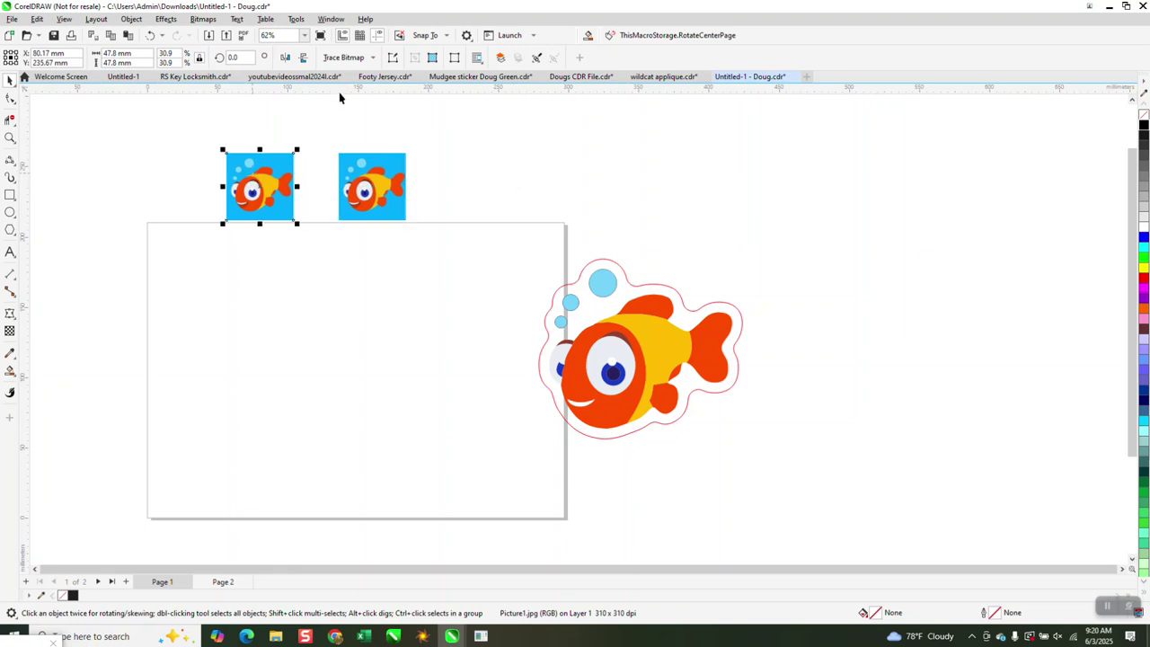
{"action": "left_click", "coordinate": [371, 59]}
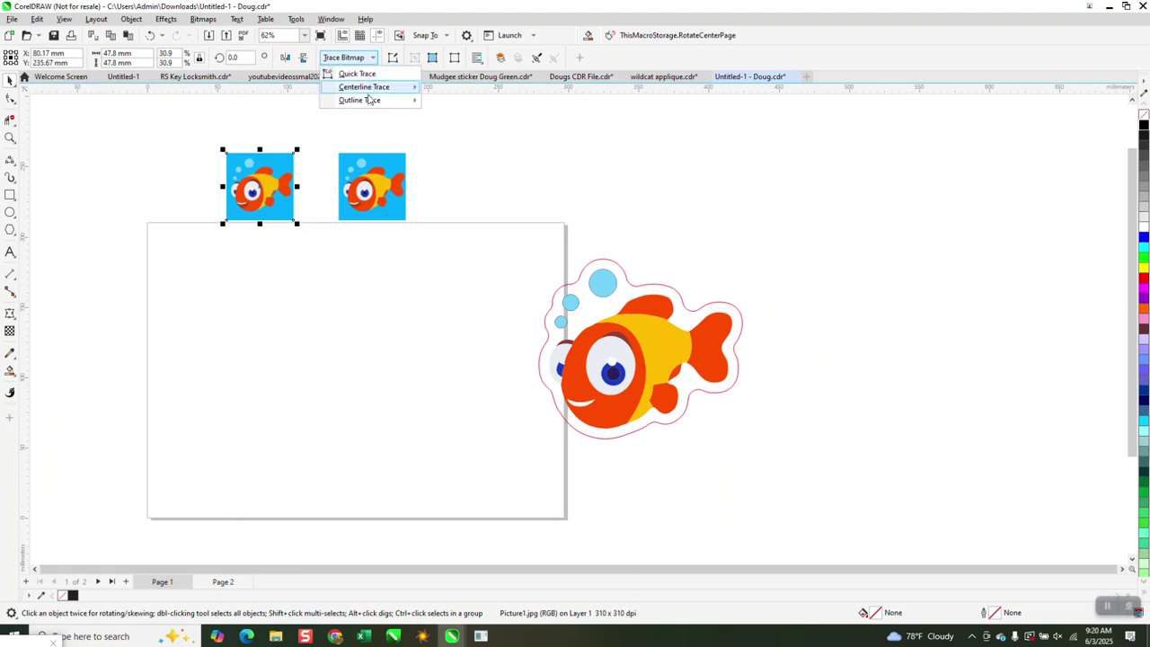
- Outline Trace the left bitmap as Clipart and nudge the vector fish right of the bitmaps
{"action": "mouse_move", "coordinate": [378, 100]}
{"action": "left_click", "coordinate": [450, 141]}
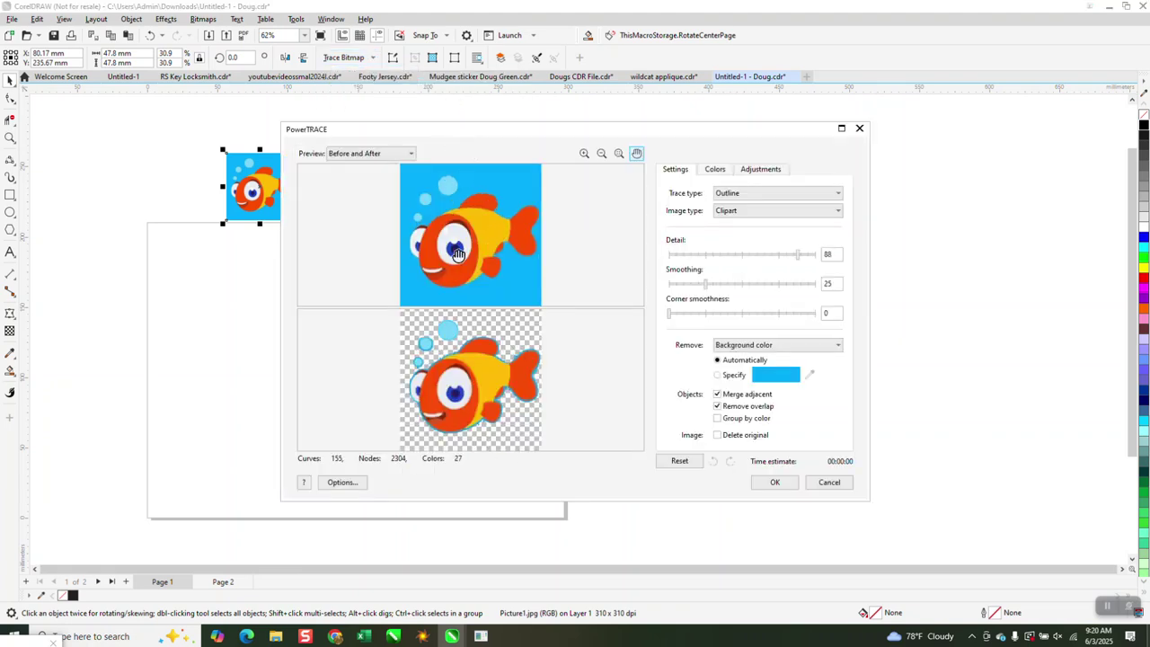
{"action": "left_click", "coordinate": [776, 483]}
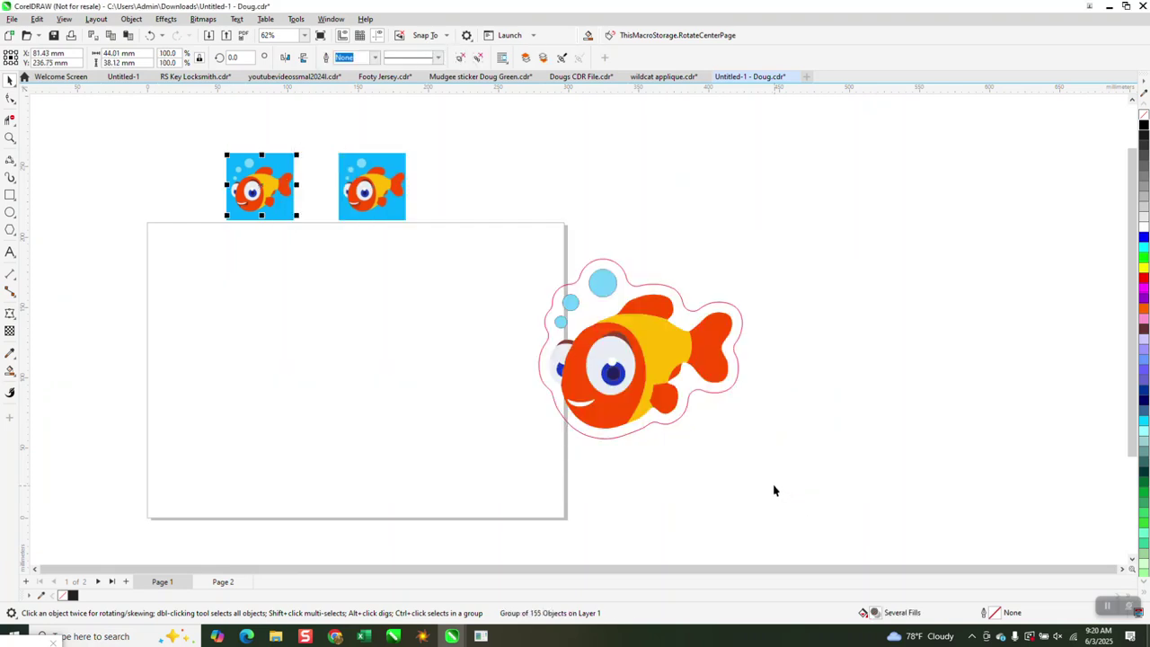
{"action": "key", "text": "Right"}
{"action": "key", "text": "Right"}
{"action": "key", "text": "Right"}
{"action": "key", "text": "Right"}
{"action": "key", "text": "Right"}
{"action": "key", "text": "Right"}
{"action": "key", "text": "Right"}
{"action": "key", "text": "Right"}
{"action": "key", "text": "Right"}
{"action": "key", "text": "Right"}
{"action": "key", "text": "Right"}
{"action": "key", "text": "Right"}
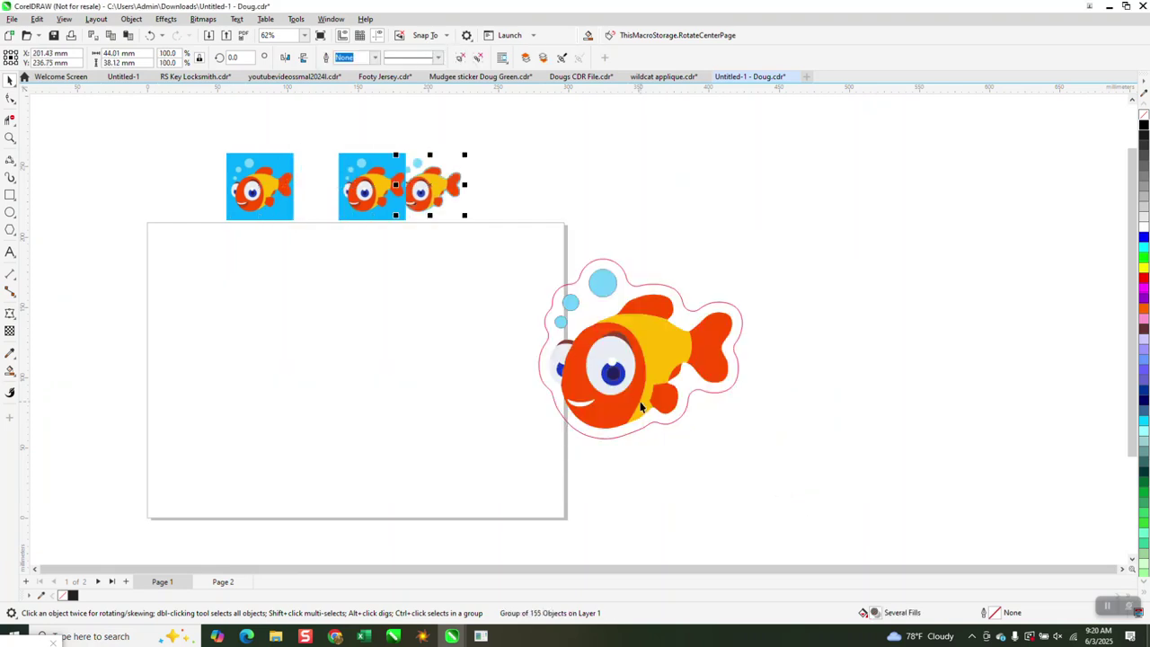
{"action": "key", "text": "Right"}
{"action": "key", "text": "Right"}
{"action": "key", "text": "Right"}
{"action": "key", "text": "Right"}
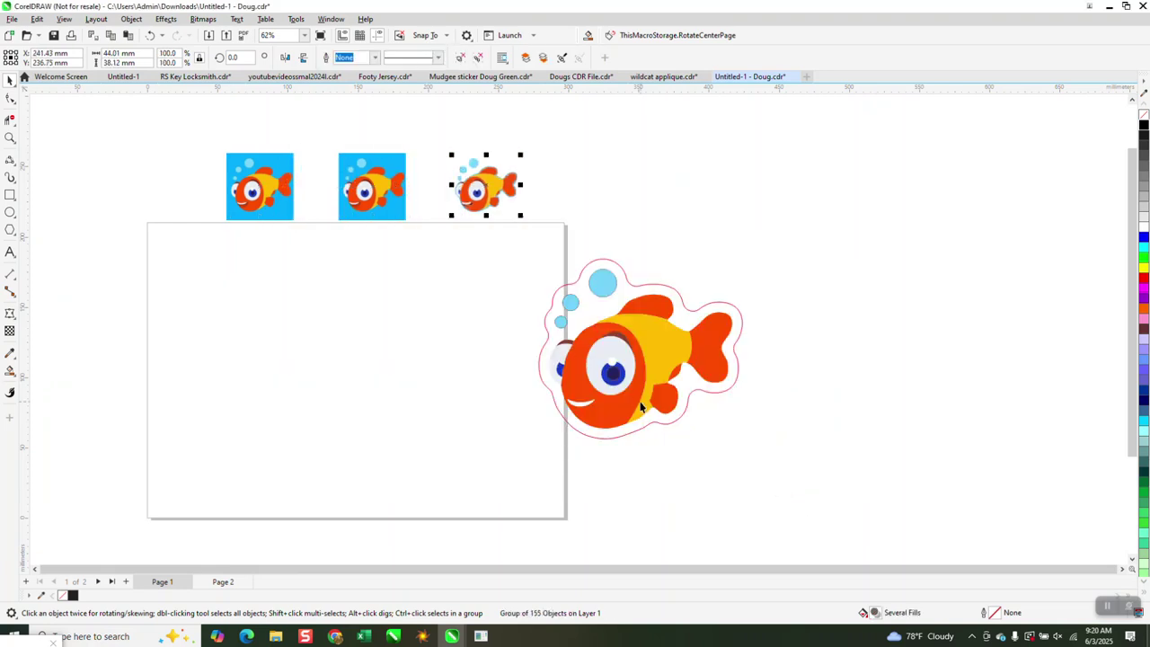
- Zoom in to inspect the traced fish and select its group
{"action": "left_click", "coordinate": [10, 138]}
{"action": "left_click_drag", "start_coordinate": [458, 161], "coordinate": [592, 220]}
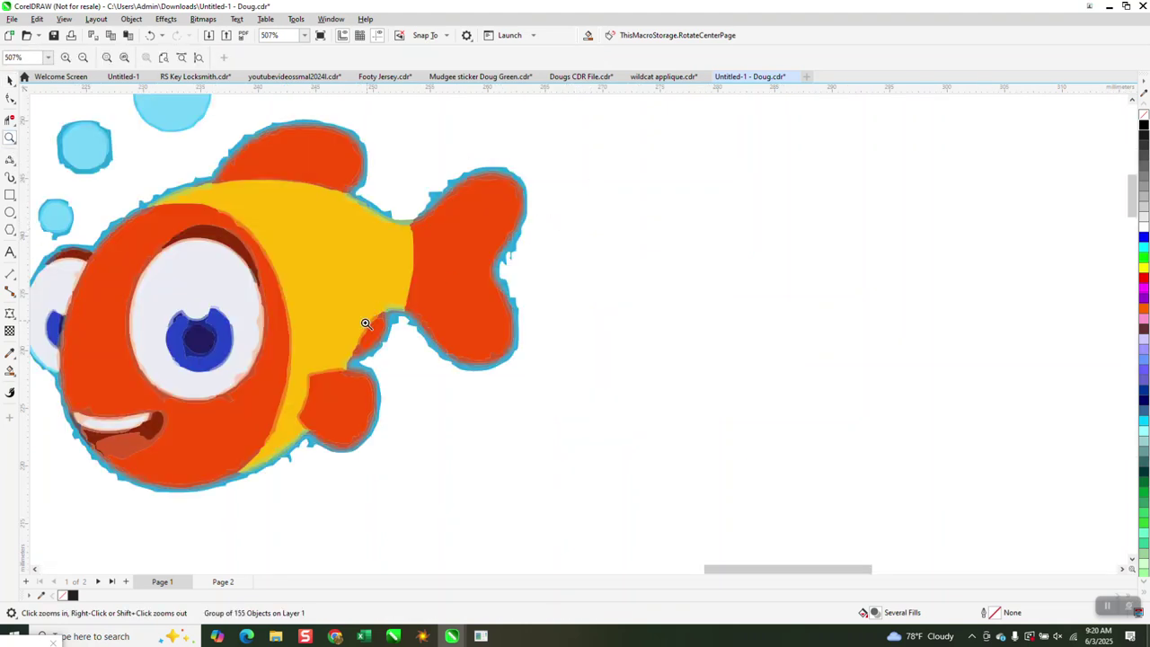
{"action": "scroll", "coordinate": [470, 245], "scroll_direction": "down", "scroll_amount": 2}
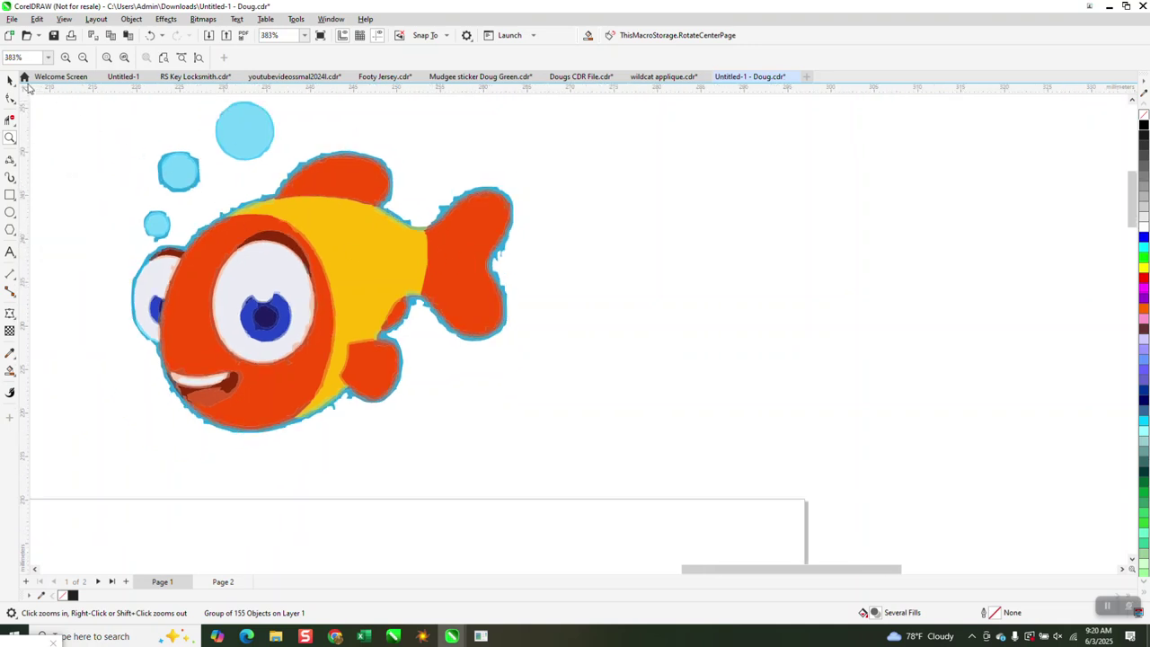
{"action": "left_click", "coordinate": [10, 80]}
{"action": "left_click", "coordinate": [355, 231]}
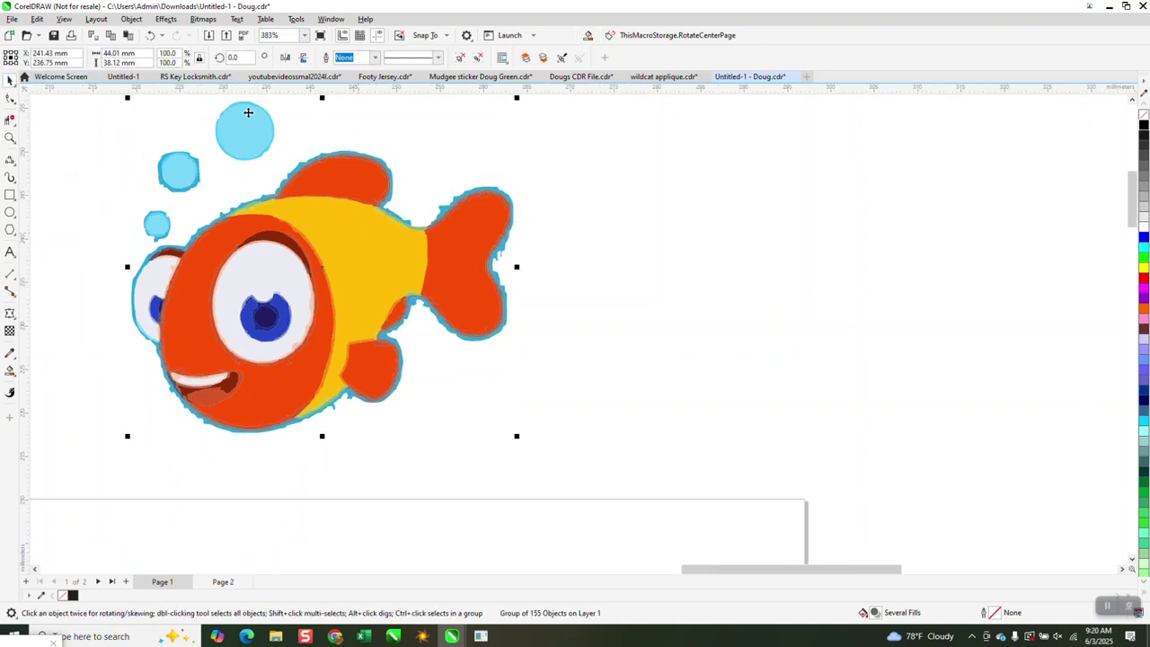
{"action": "left_click", "coordinate": [131, 19]}
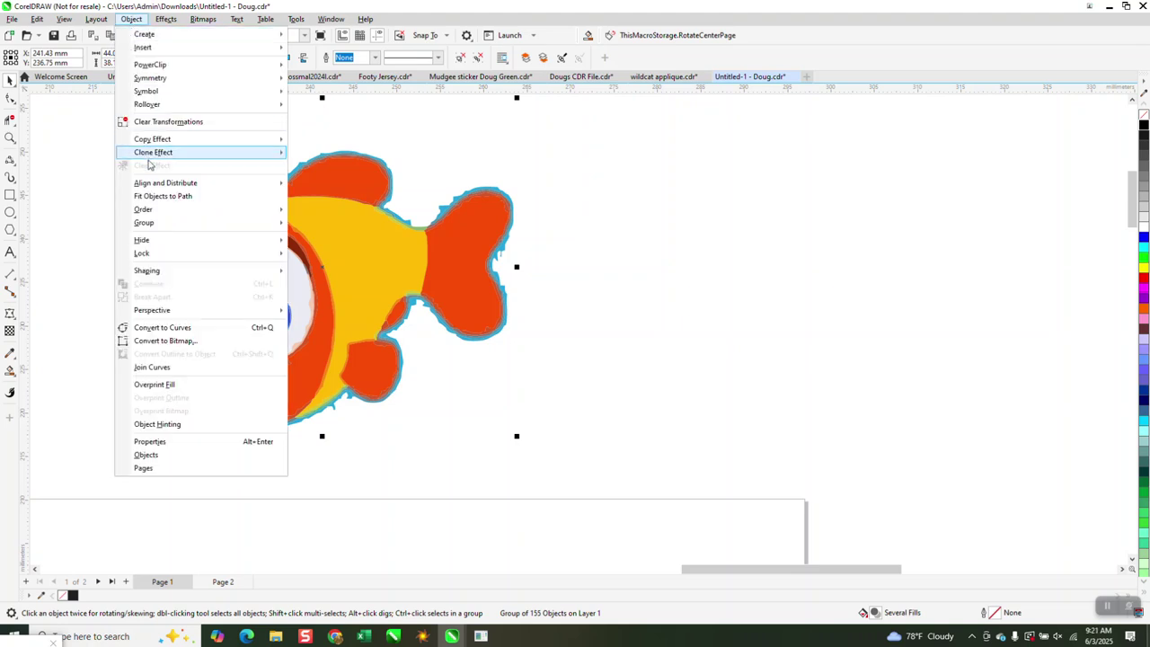
- Ungroup the traced fish and zoom in on the fin and tail edges
{"action": "mouse_move", "coordinate": [159, 223]}
{"action": "left_click", "coordinate": [346, 249]}
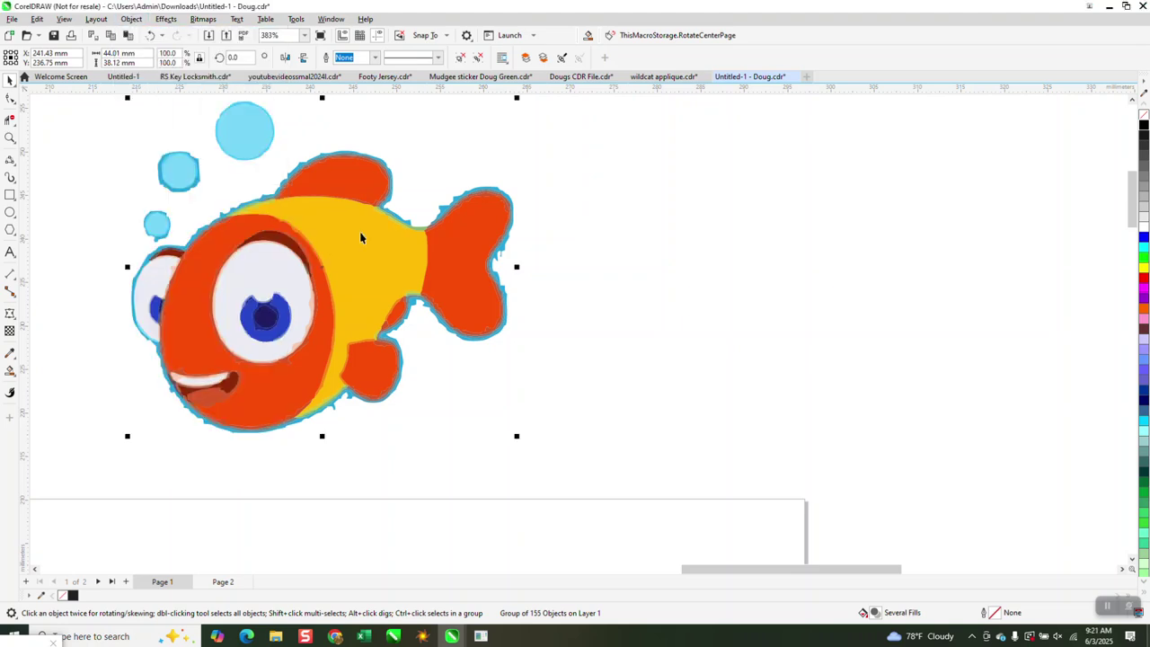
{"action": "left_click", "coordinate": [500, 159]}
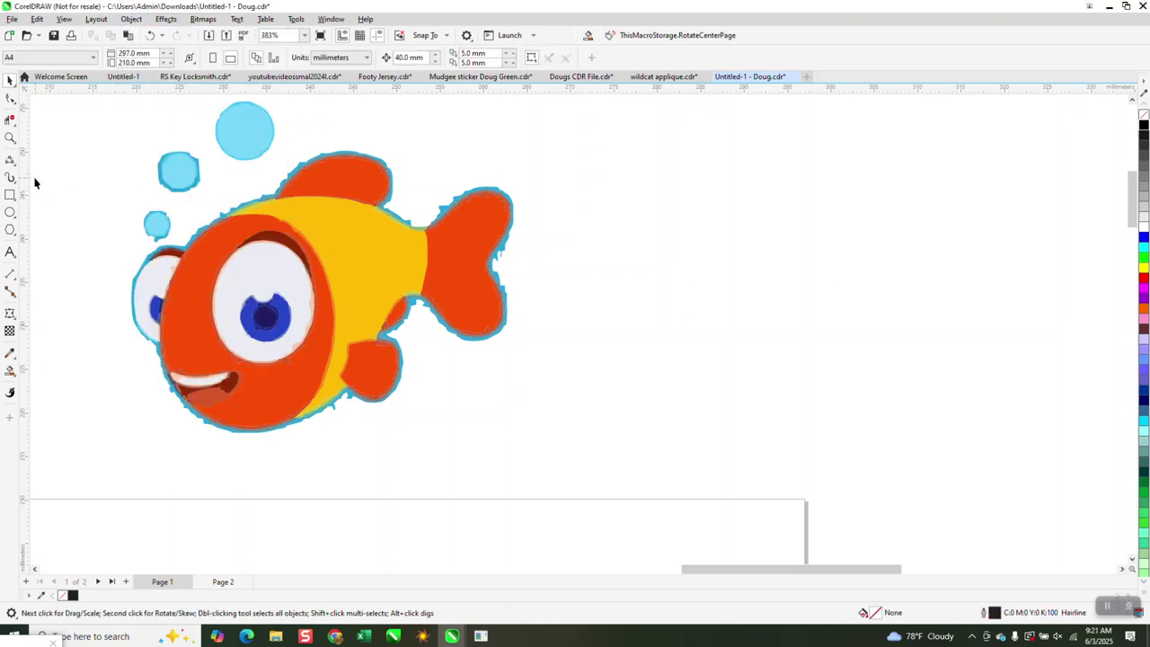
{"action": "left_click", "coordinate": [10, 138]}
{"action": "left_click", "coordinate": [525, 296]}
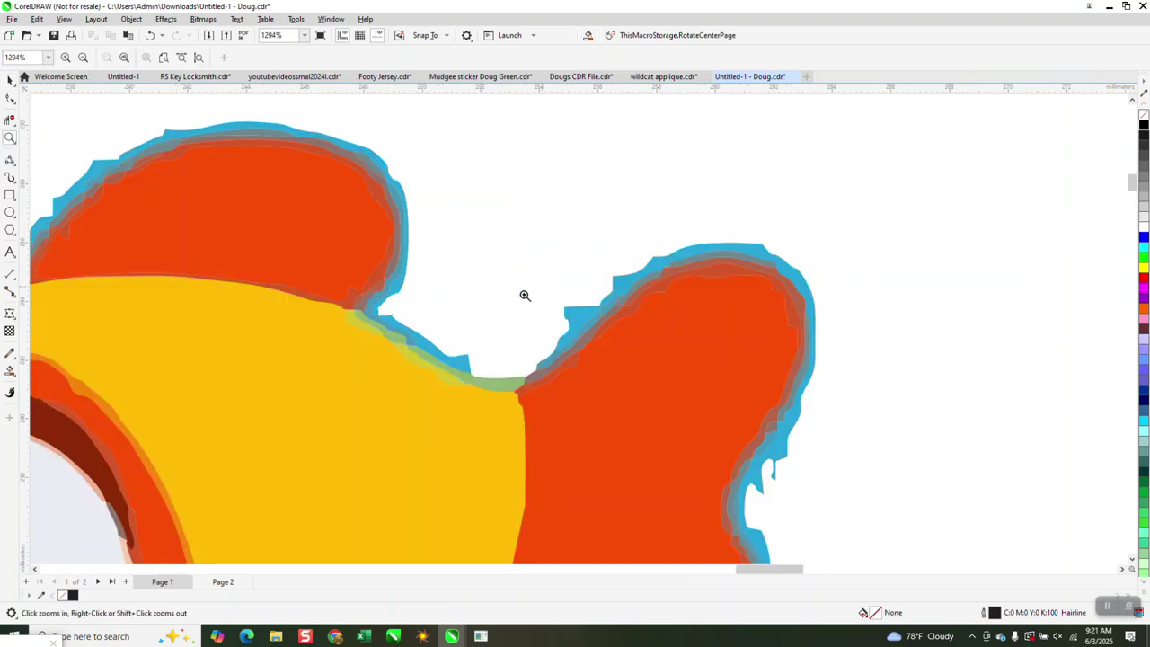
- Try Smart Fill on the fin's top lobe, then delete the resulting light-blue shape
{"action": "left_click", "coordinate": [10, 369]}
{"action": "left_click", "coordinate": [405, 205]}
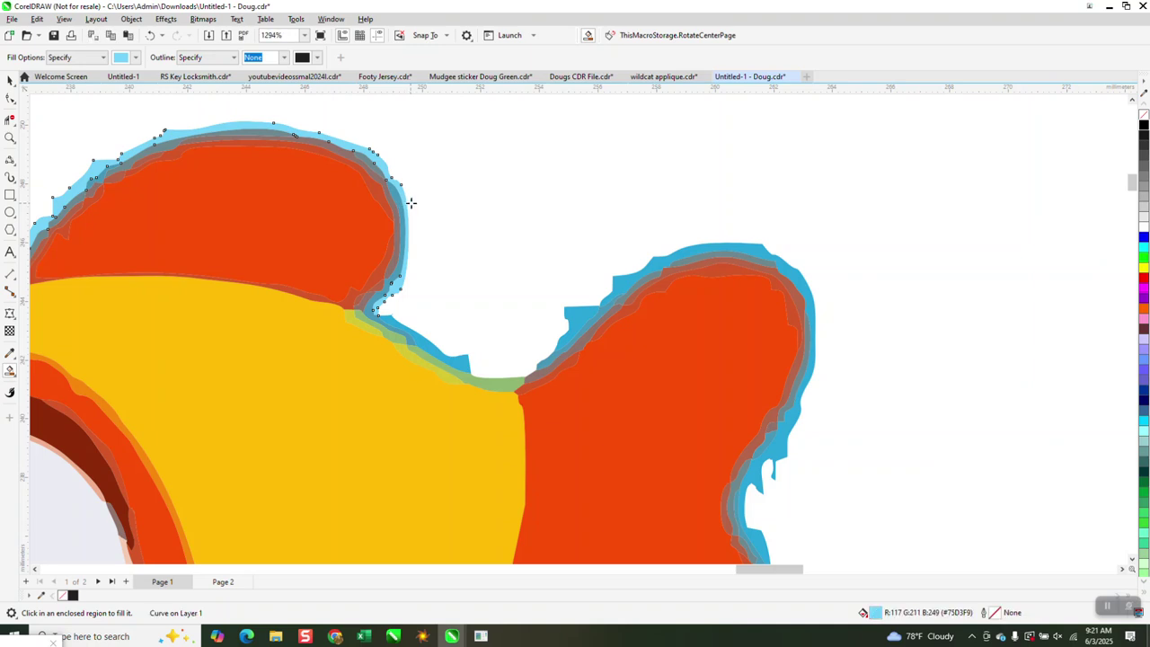
{"action": "left_click", "coordinate": [10, 79]}
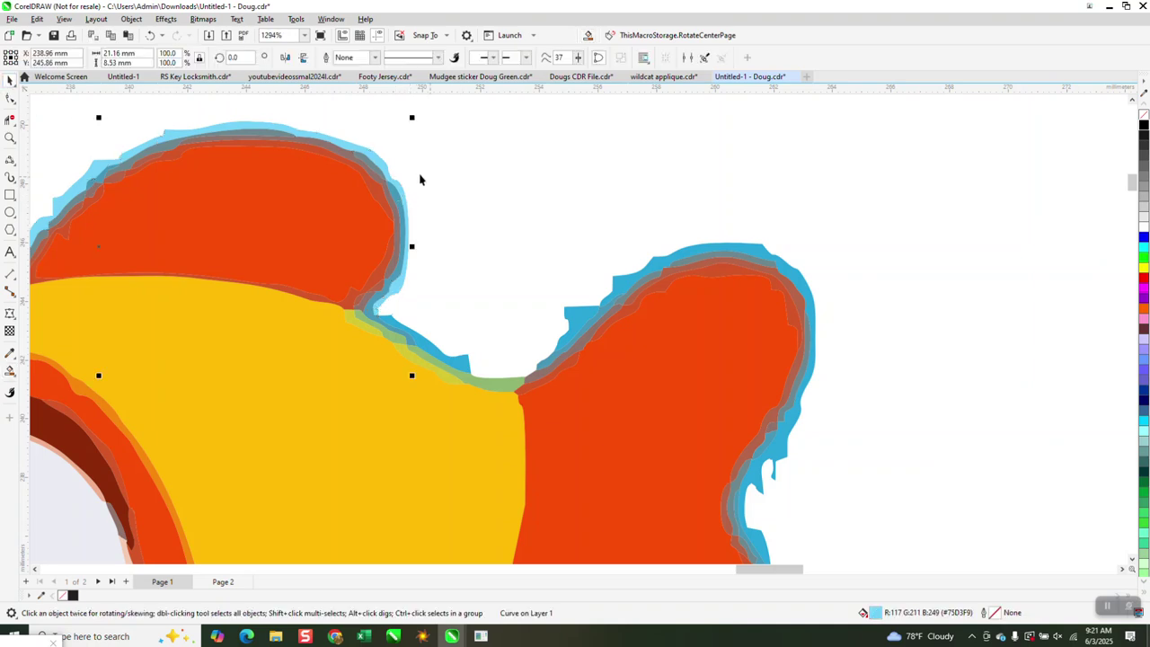
{"action": "left_click", "coordinate": [423, 180]}
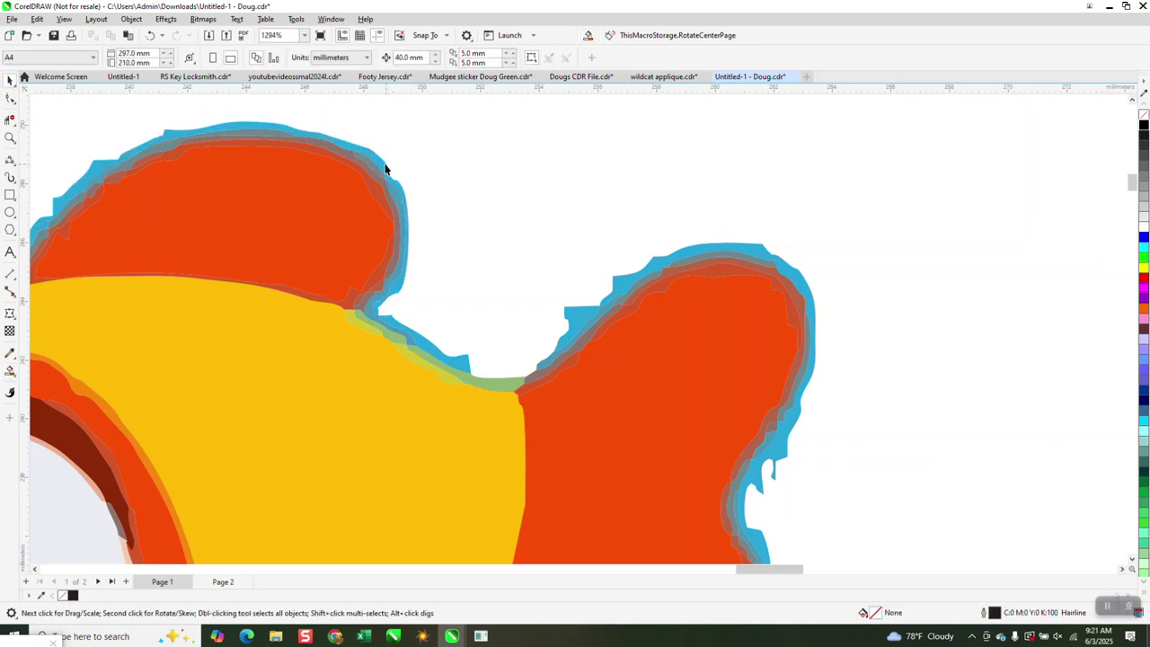
{"action": "left_click", "coordinate": [386, 167]}
{"action": "key", "text": "Delete"}
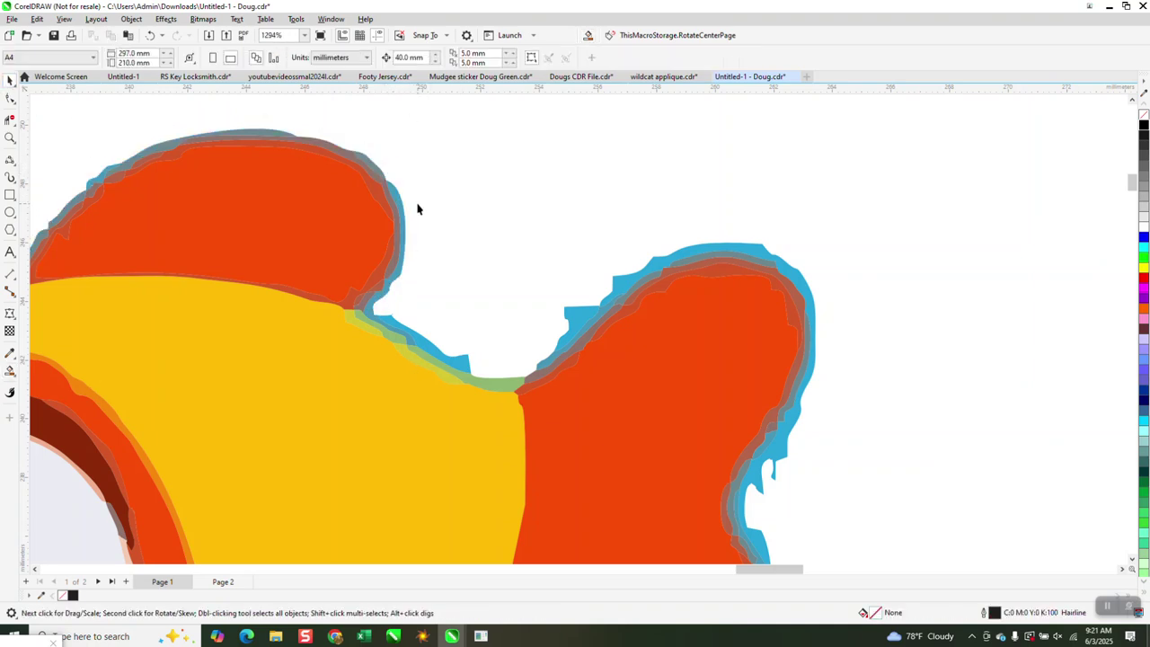
- Delete the stray light-blue piece and blue outline curves around the top lobes
{"action": "left_click", "coordinate": [403, 328]}
{"action": "key", "text": "Delete"}
{"action": "left_click", "coordinate": [373, 310]}
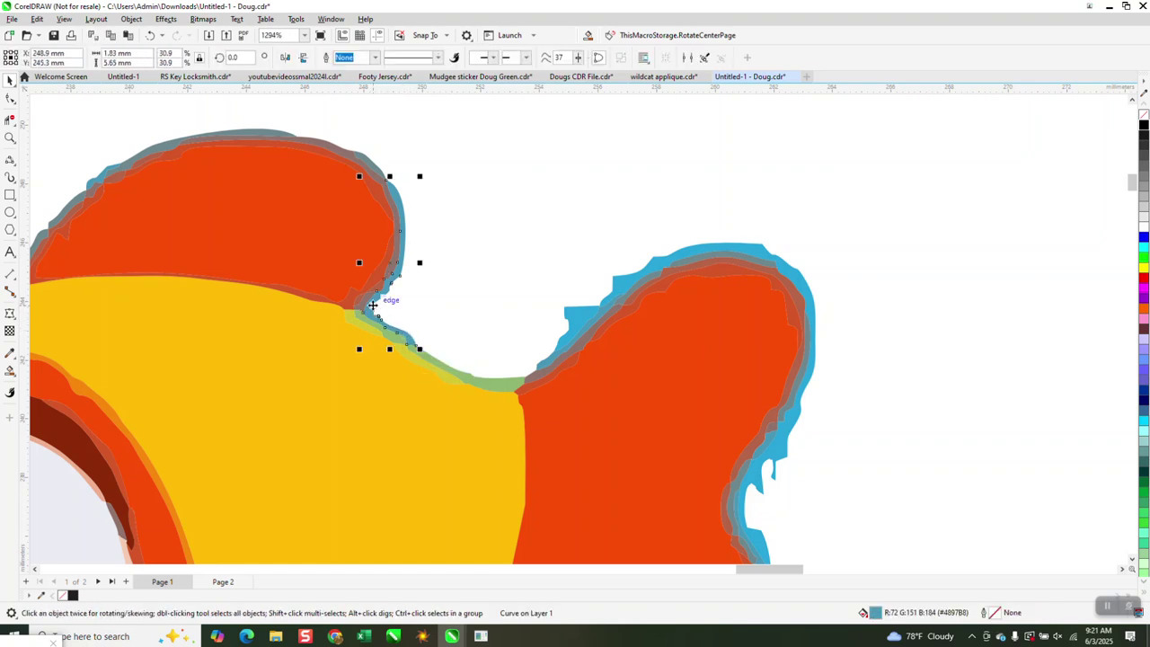
{"action": "key", "text": "Delete"}
{"action": "left_click", "coordinate": [381, 169]}
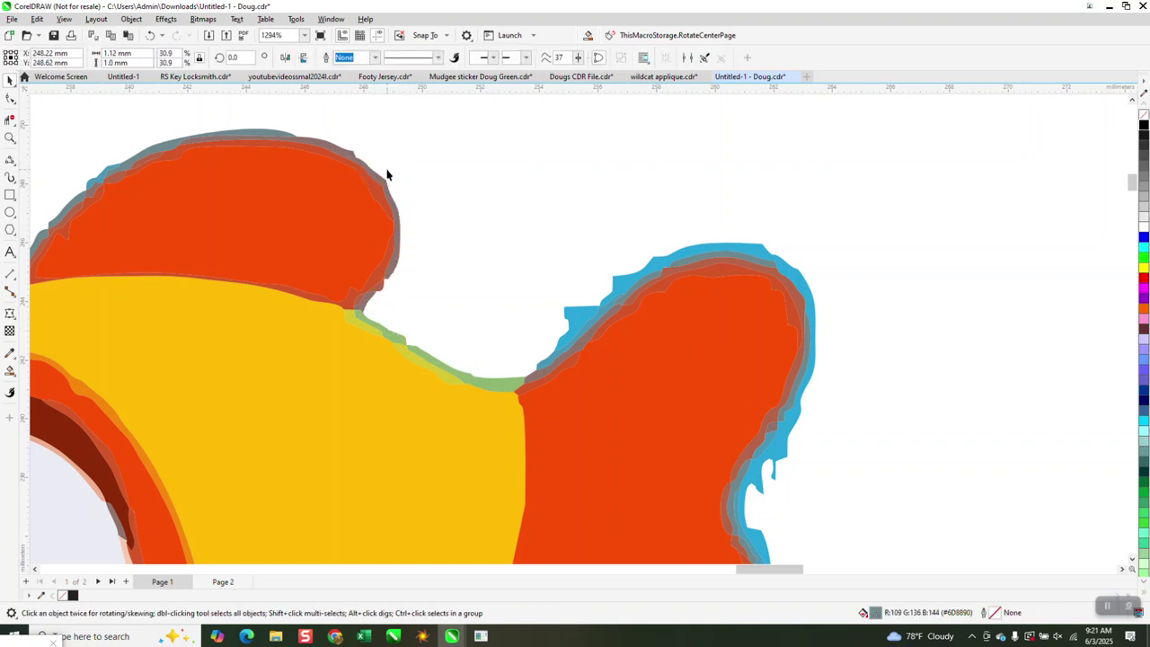
{"action": "key", "text": "Delete"}
- Delete the blue outline pieces on the right lobe and near the tail
{"action": "left_click", "coordinate": [648, 267]}
{"action": "key", "text": "Delete"}
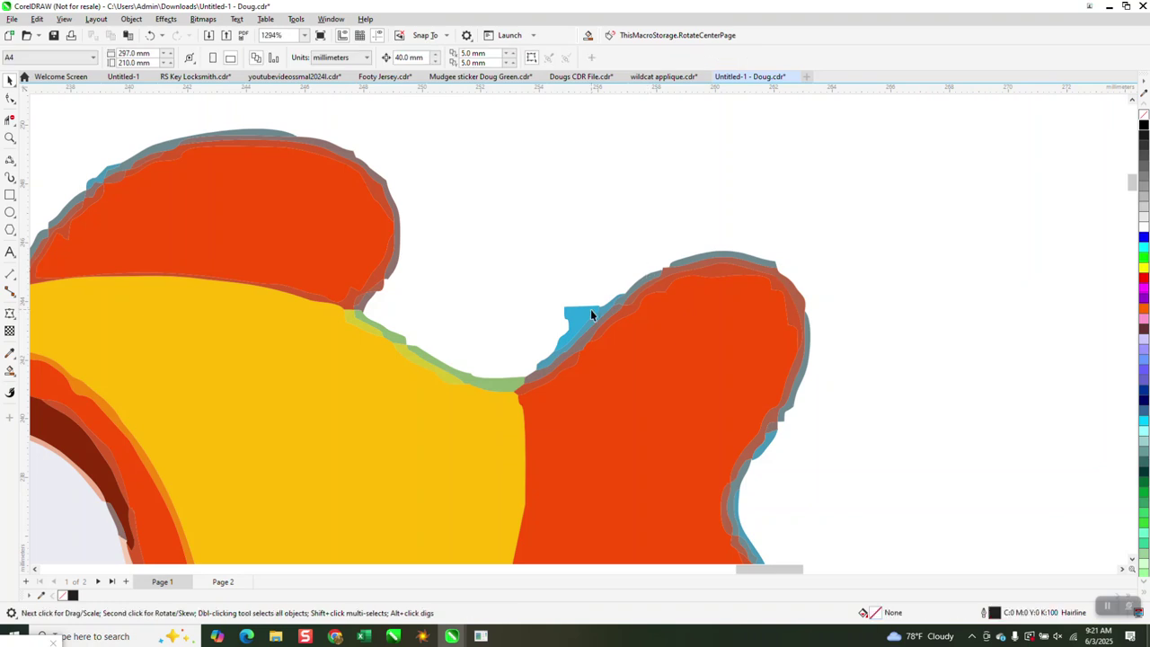
{"action": "left_click", "coordinate": [575, 317]}
{"action": "key", "text": "Delete"}
{"action": "scroll", "coordinate": [608, 259], "scroll_direction": "down", "scroll_amount": 2}
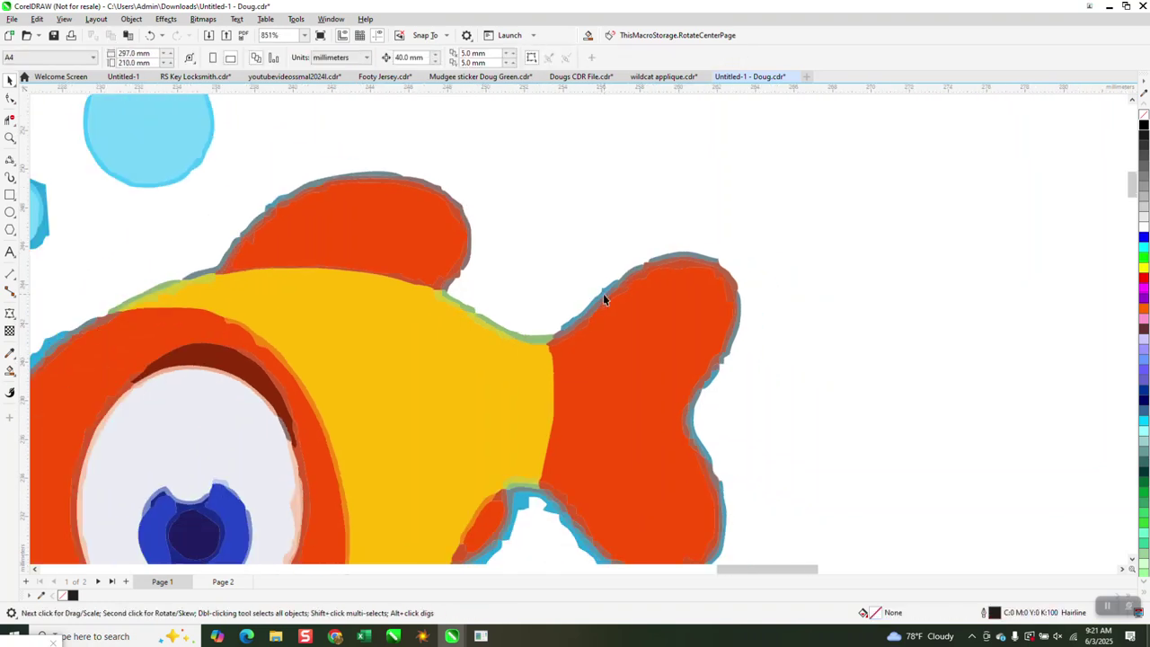
{"action": "left_click", "coordinate": [603, 292]}
{"action": "key", "text": "Delete"}
{"action": "left_click", "coordinate": [535, 509]}
{"action": "key", "text": "Delete"}
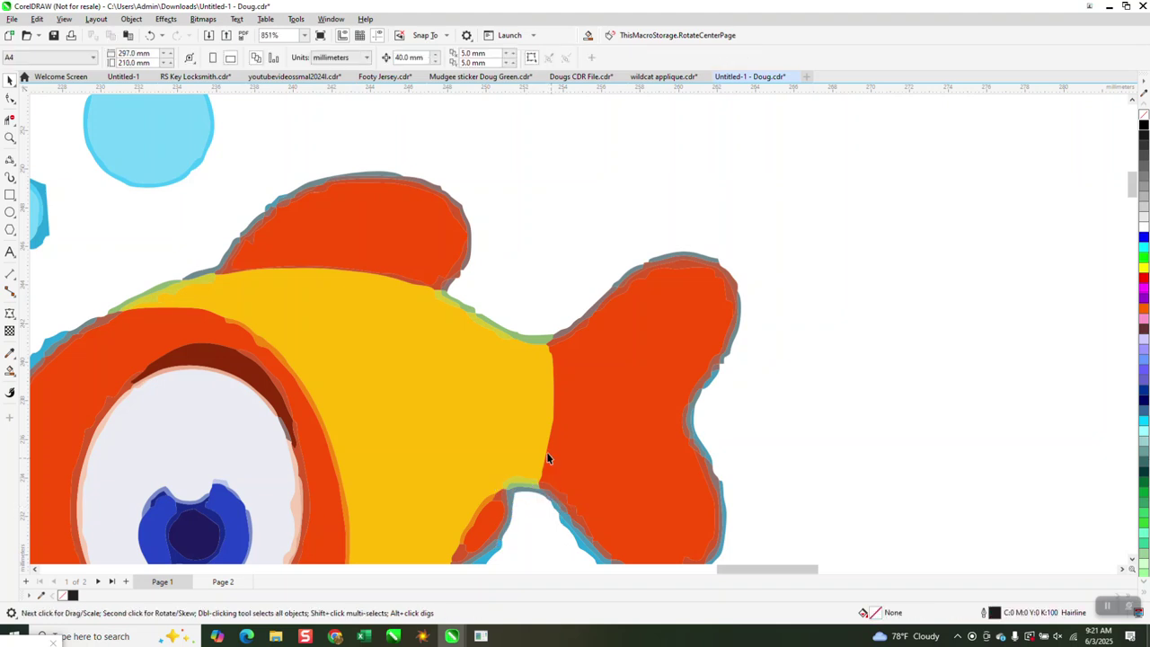
{"action": "scroll", "coordinate": [547, 453], "scroll_direction": "down", "scroll_amount": 3}
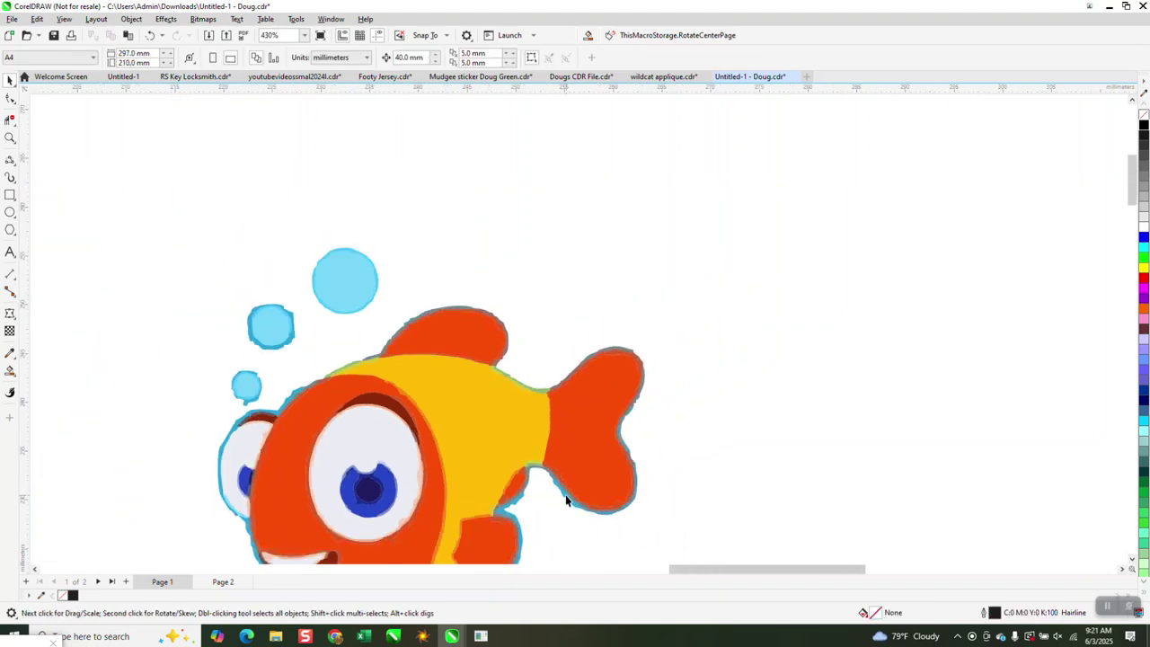
- Magnify the bubbles and fish top, sending the blue edge outlines below the head behind the shapes
{"action": "left_click", "coordinate": [10, 137]}
{"action": "left_click_drag", "start_coordinate": [249, 314], "coordinate": [402, 380]}
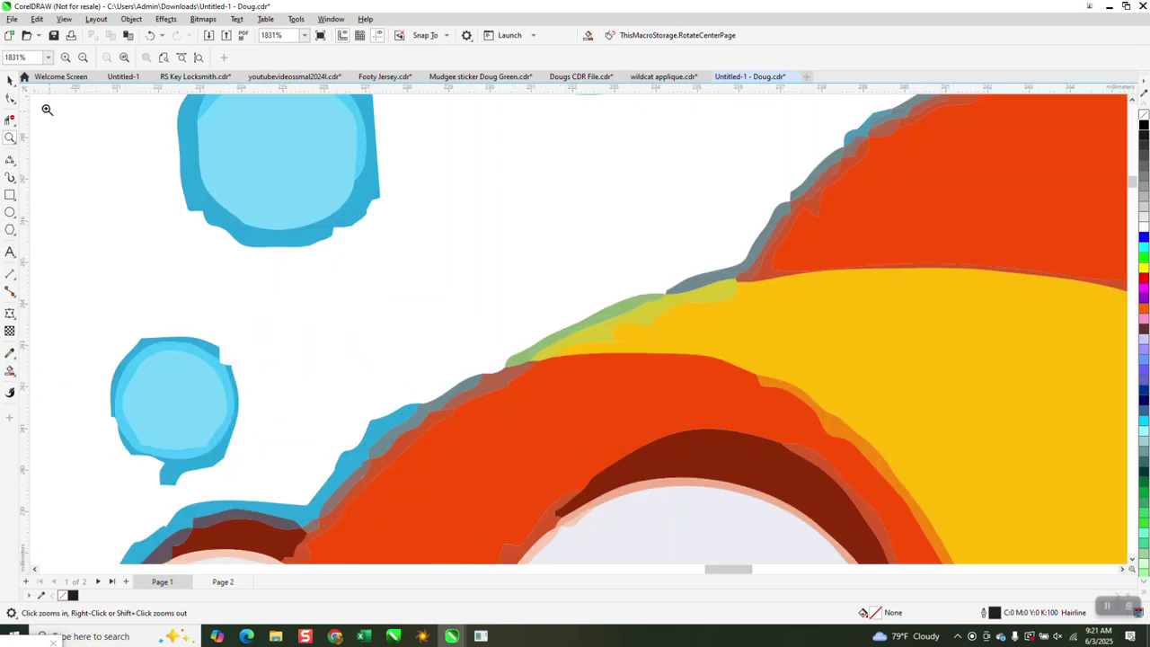
{"action": "left_click", "coordinate": [10, 80]}
{"action": "left_click", "coordinate": [389, 420]}
{"action": "key", "text": "shift+Page_Down"}
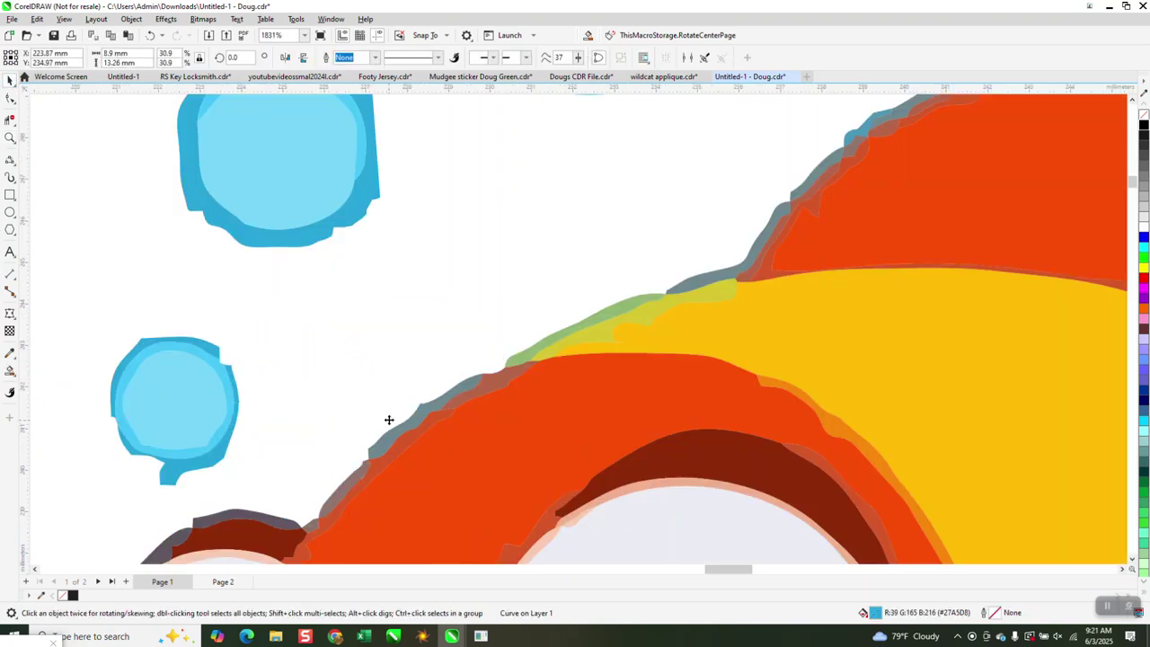
{"action": "key", "text": "Escape"}
{"action": "scroll", "coordinate": [373, 324], "scroll_direction": "down", "scroll_amount": 4}
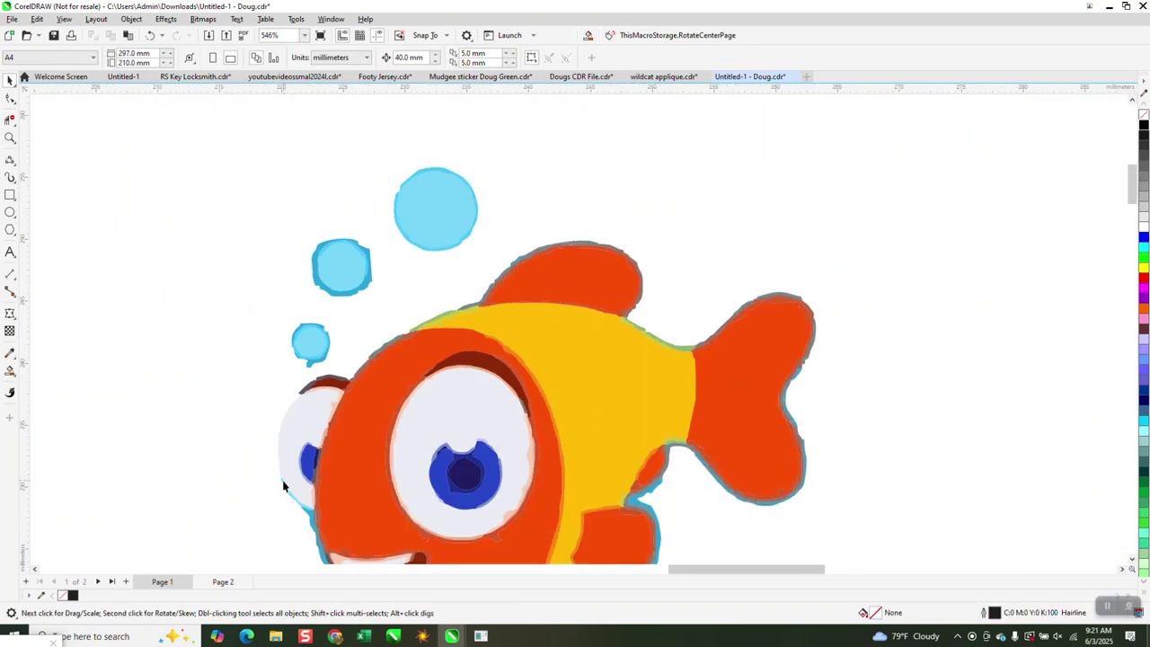
{"action": "left_click", "coordinate": [286, 492]}
{"action": "key", "text": "Escape"}
{"action": "left_click", "coordinate": [308, 518]}
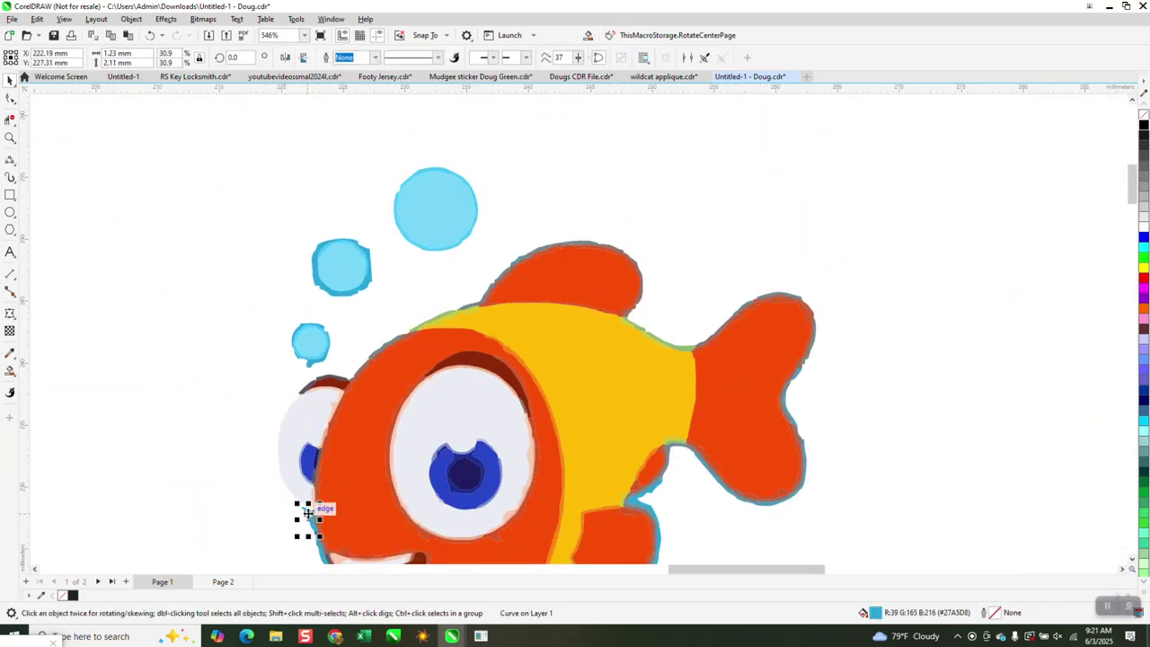
{"action": "key", "text": "shift+Page_Down"}
{"action": "key", "text": "Escape"}
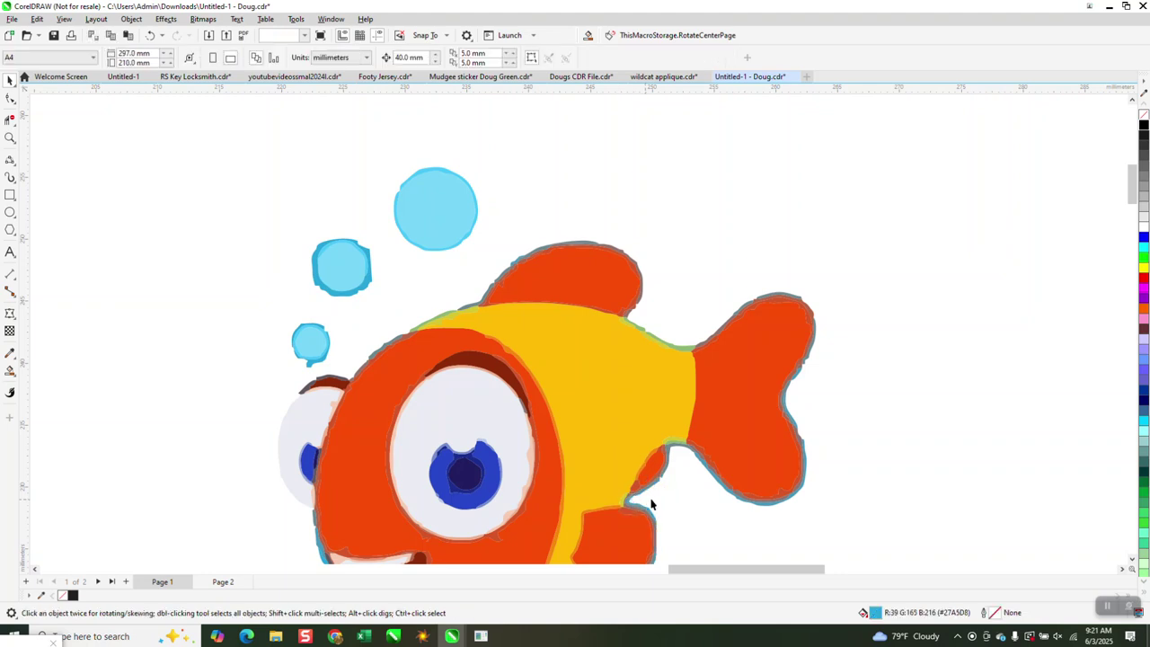
- Send the remaining small outline pieces near the lower fin and head top behind the fish shapes
{"action": "scroll", "coordinate": [631, 460], "scroll_direction": "down", "scroll_amount": 1}
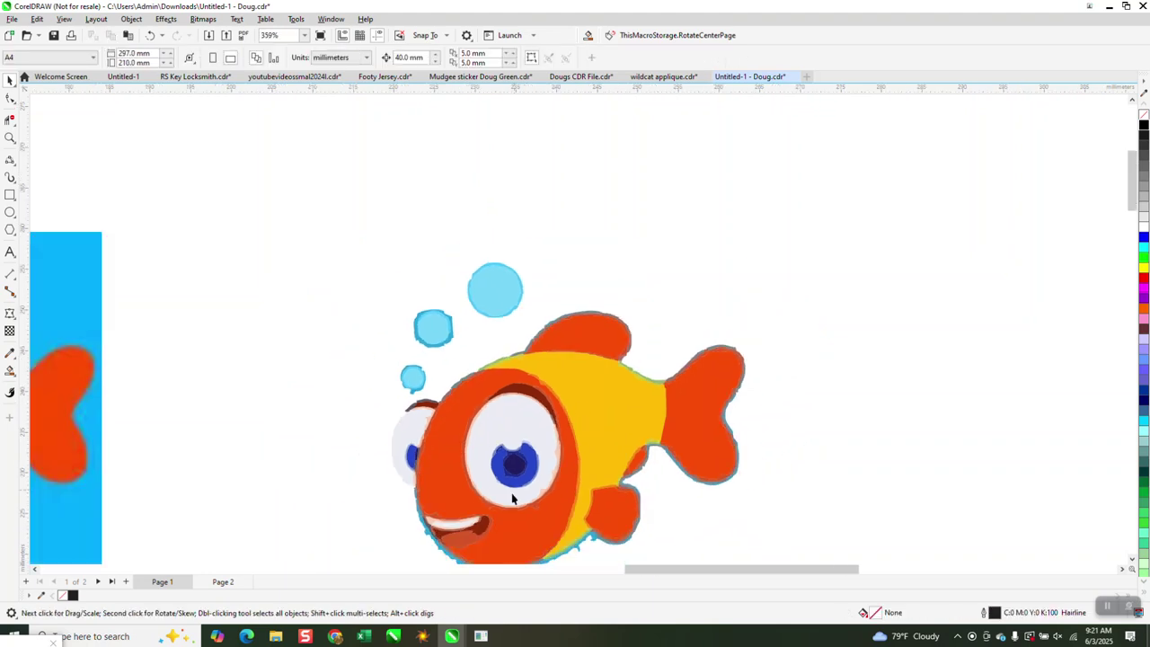
{"action": "left_click", "coordinate": [422, 526]}
{"action": "key", "text": "Escape"}
{"action": "left_click", "coordinate": [422, 537]}
{"action": "key", "text": "Escape"}
{"action": "left_click", "coordinate": [594, 537]}
{"action": "key", "text": "Escape"}
{"action": "left_click", "coordinate": [624, 547]}
{"action": "key", "text": "Escape"}
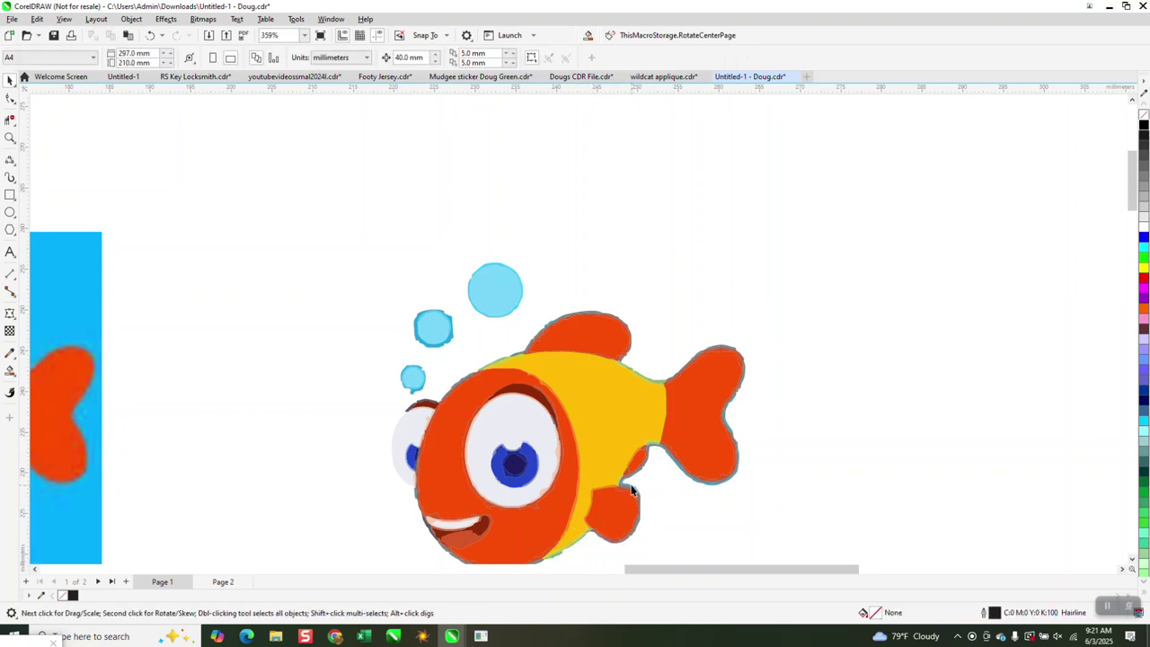
{"action": "left_click", "coordinate": [632, 490]}
{"action": "key", "text": "Escape"}
{"action": "left_click", "coordinate": [460, 380]}
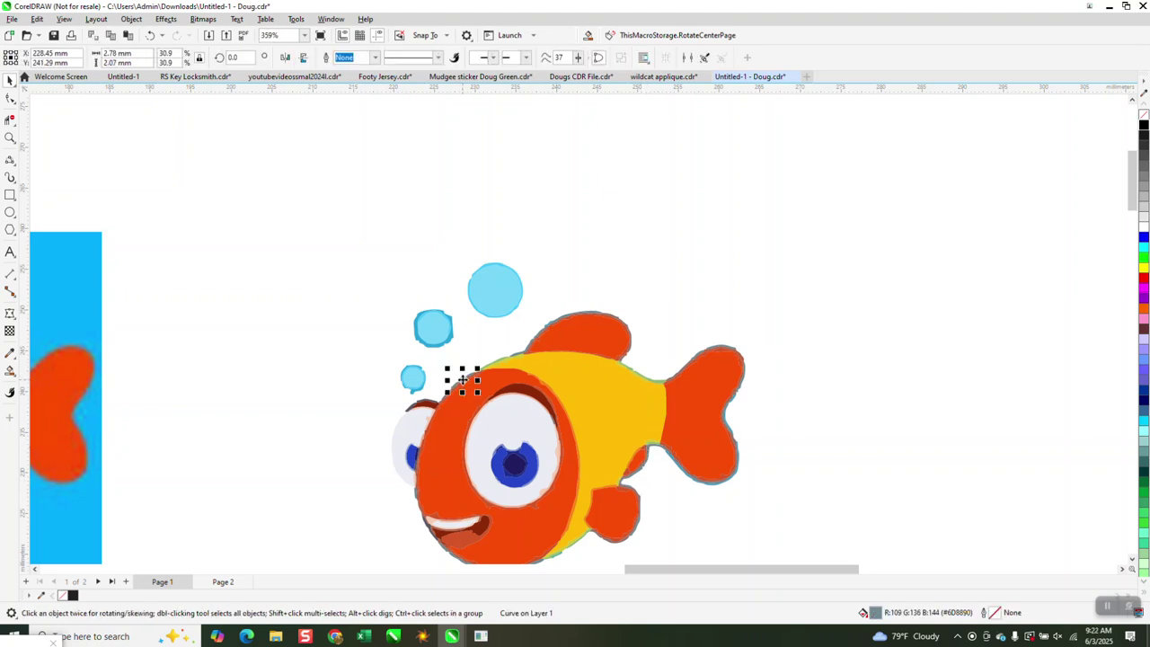
{"action": "key", "text": "Escape"}
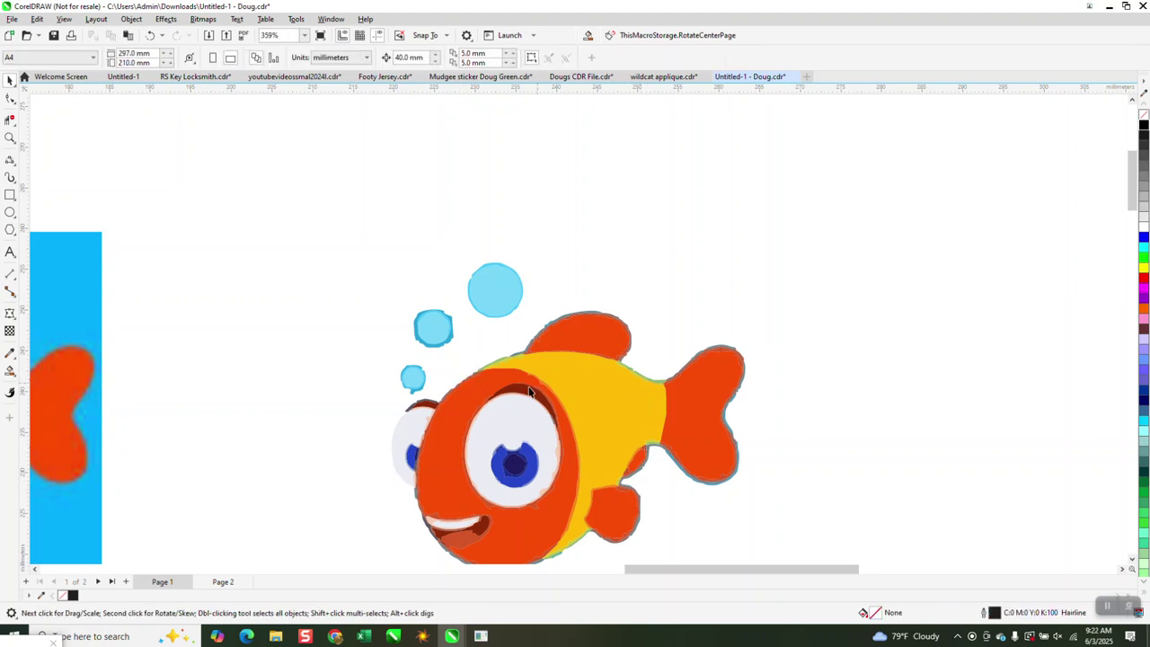
- Zoom in on the top fin and tail to check the cleaned edges
{"action": "left_click", "coordinate": [10, 137]}
{"action": "left_click_drag", "start_coordinate": [492, 319], "coordinate": [699, 392]}
{"action": "right_click", "coordinate": [700, 392]}
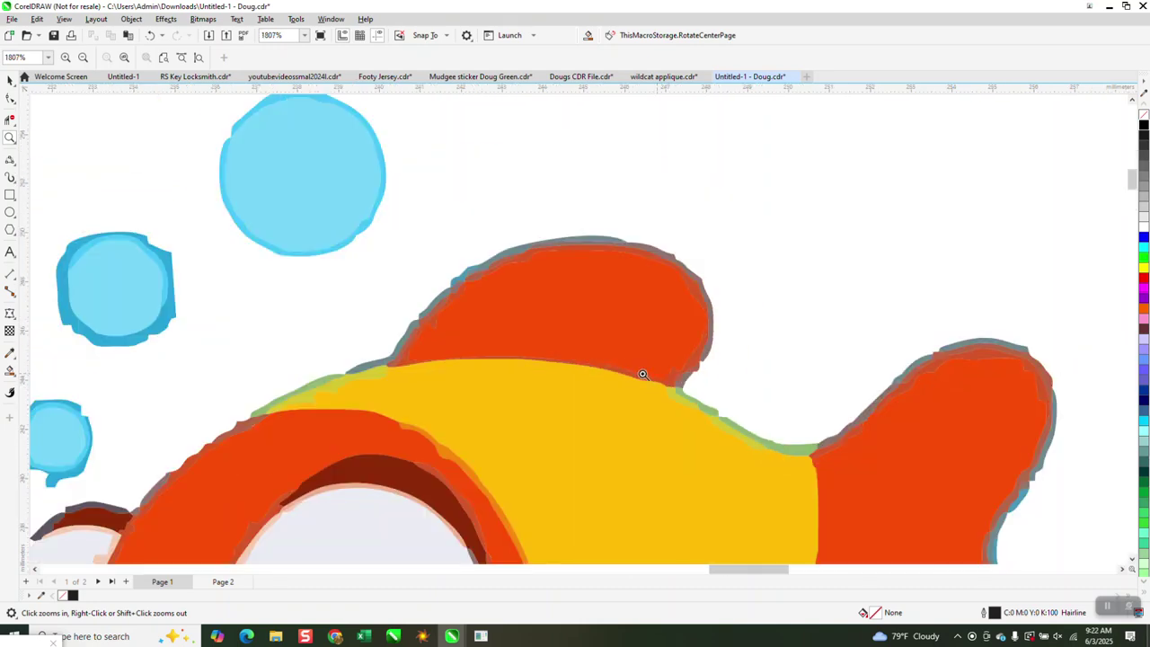
{"action": "right_click", "coordinate": [644, 373]}
{"action": "left_click_drag", "start_coordinate": [803, 346], "coordinate": [868, 405]}
{"action": "right_click", "coordinate": [722, 357]}
{"action": "right_click", "coordinate": [656, 310]}
{"action": "right_click", "coordinate": [653, 291]}
{"action": "right_click", "coordinate": [654, 291]}
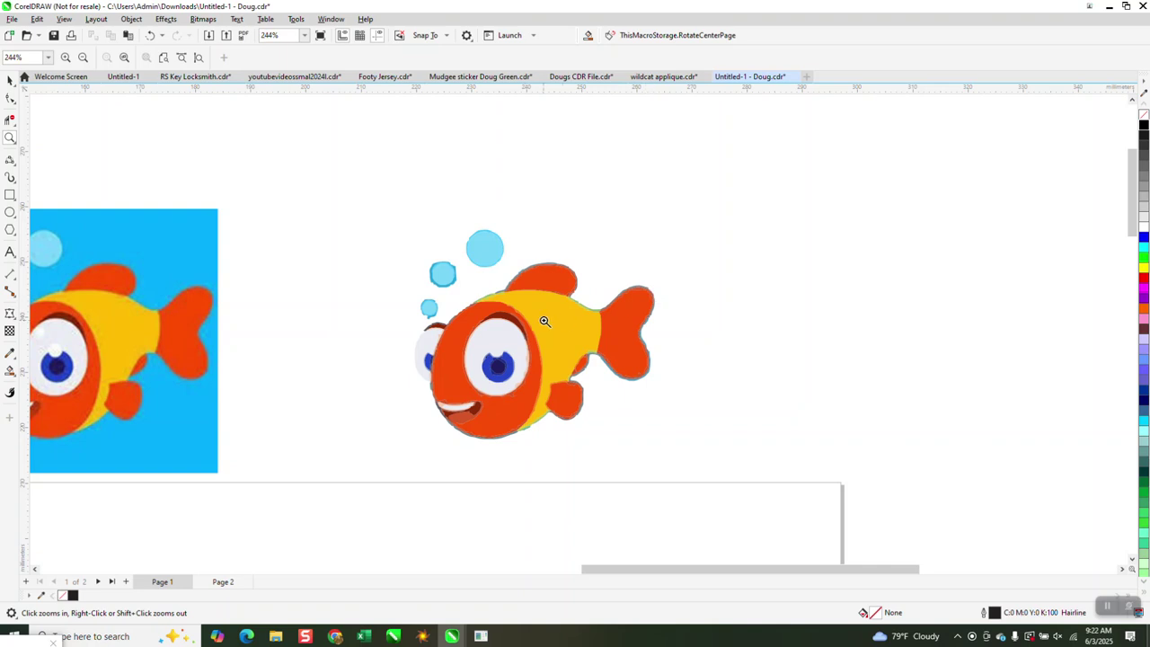
{"action": "left_click", "coordinate": [11, 80]}
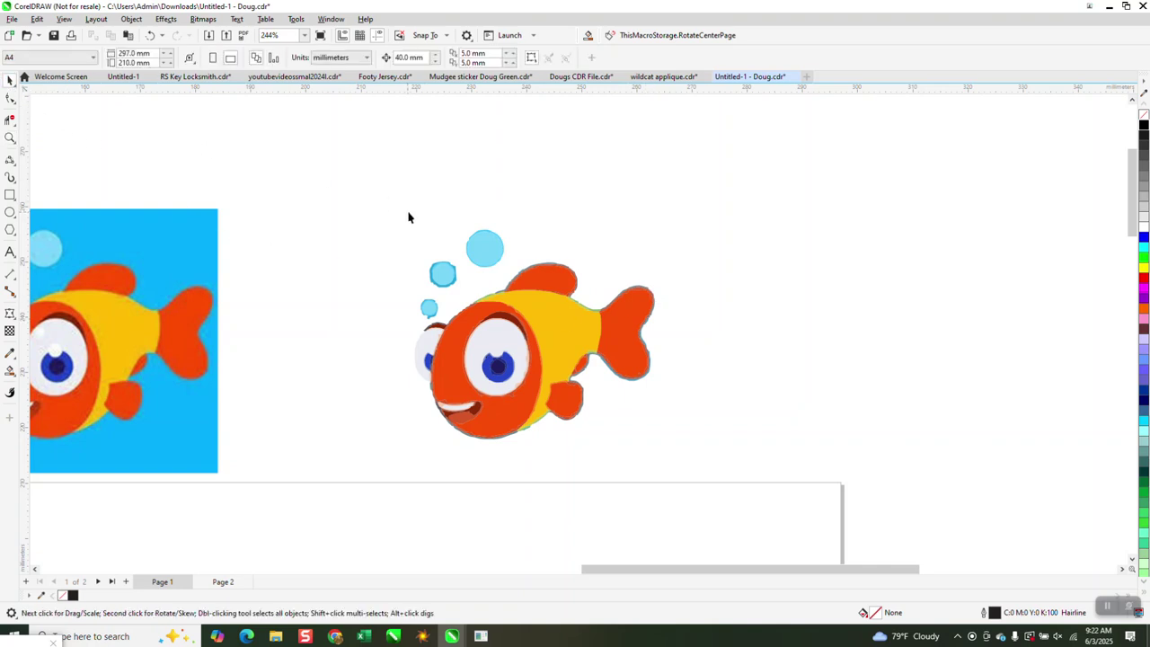
- Move the bubbles to the right, landing the middle bubble's ring back on its fill
{"action": "left_click_drag", "start_coordinate": [499, 270], "coordinate": [510, 275]}
{"action": "key", "text": "Right"}
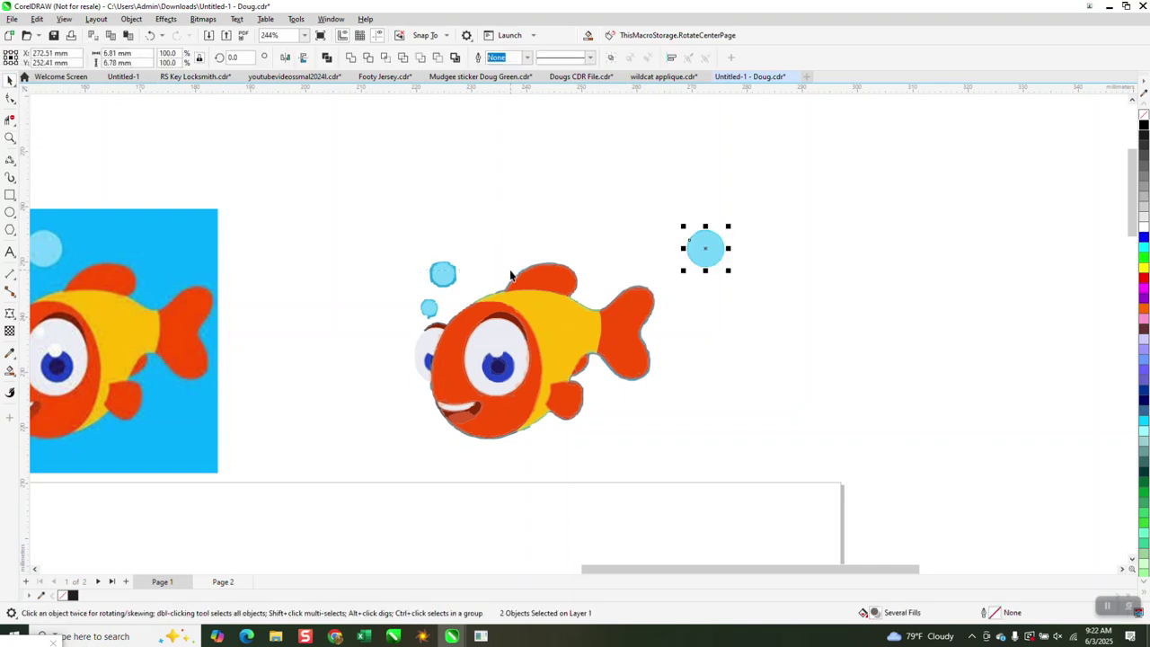
{"action": "key", "text": "Right"}
{"action": "left_click", "coordinate": [449, 278]}
{"action": "key", "text": "Right"}
{"action": "key", "text": "Right"}
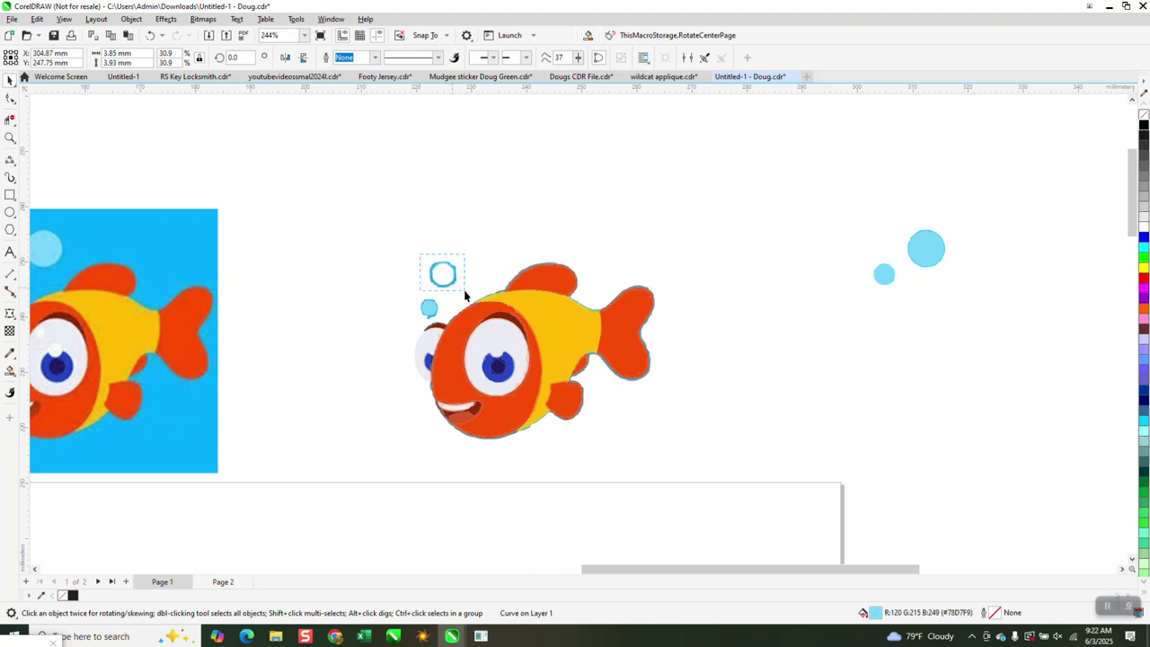
{"action": "left_click", "coordinate": [455, 263]}
{"action": "key", "text": "Right"}
{"action": "key", "text": "Right"}
{"action": "left_click_drag", "start_coordinate": [409, 293], "coordinate": [443, 322]}
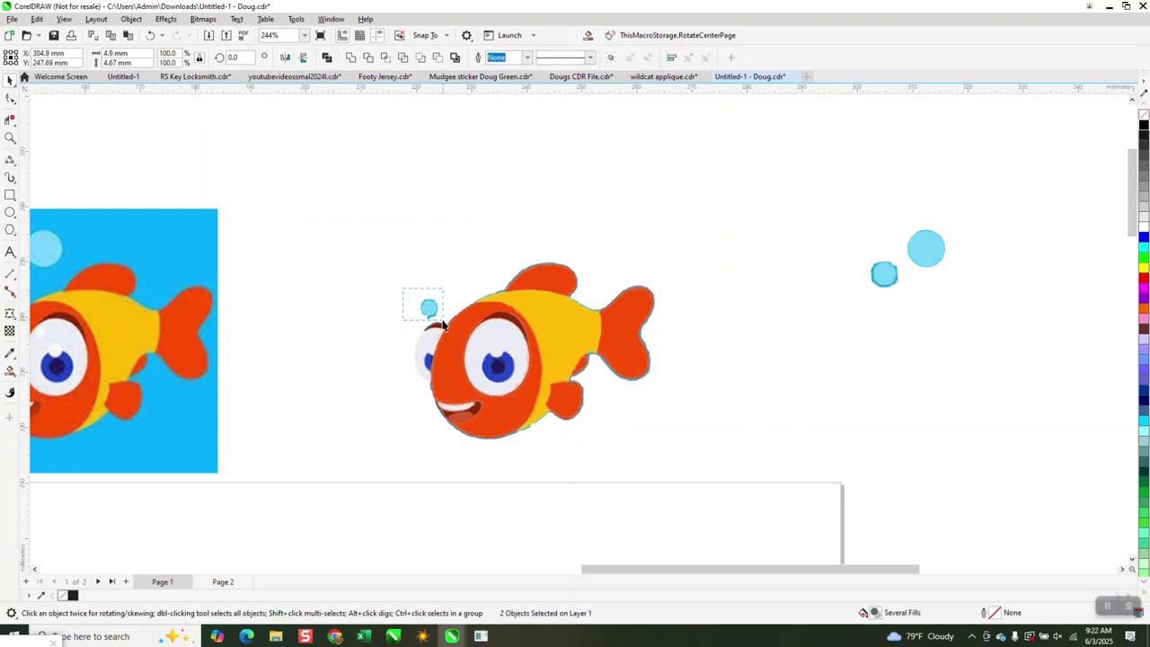
{"action": "key", "text": "Right"}
{"action": "key", "text": "Right"}
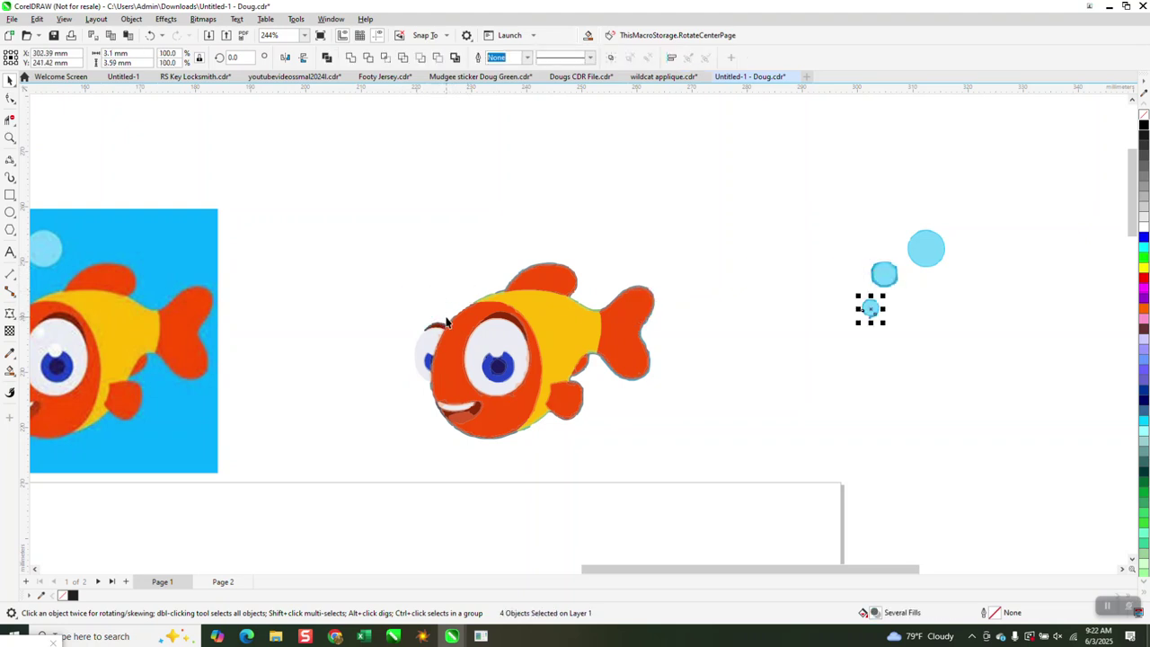
- Draw a rectangle around the centre fish and Smart Fill the surrounding area blue
{"action": "left_click", "coordinate": [11, 195]}
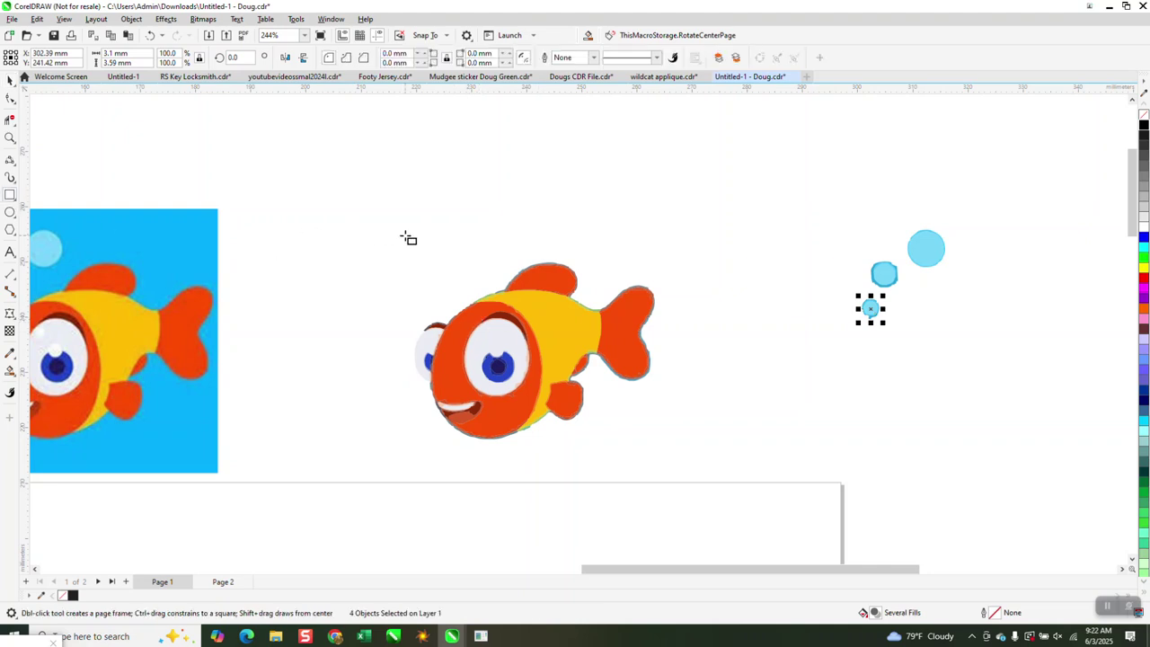
{"action": "left_click_drag", "start_coordinate": [399, 237], "coordinate": [687, 465]}
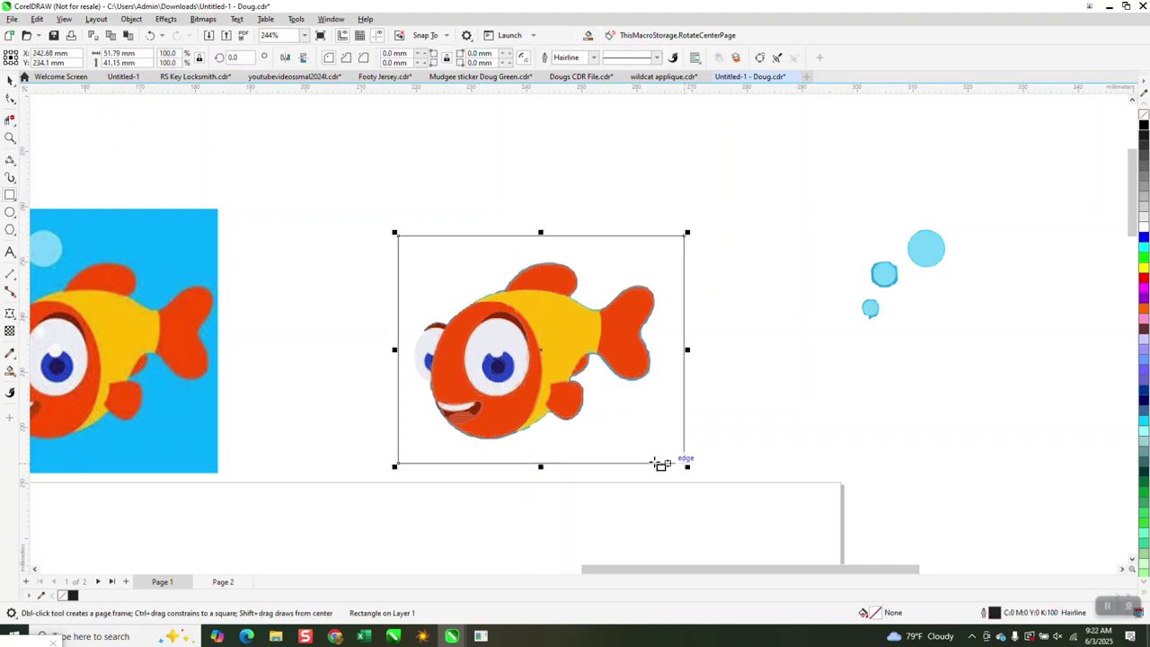
{"action": "left_click", "coordinate": [20, 381]}
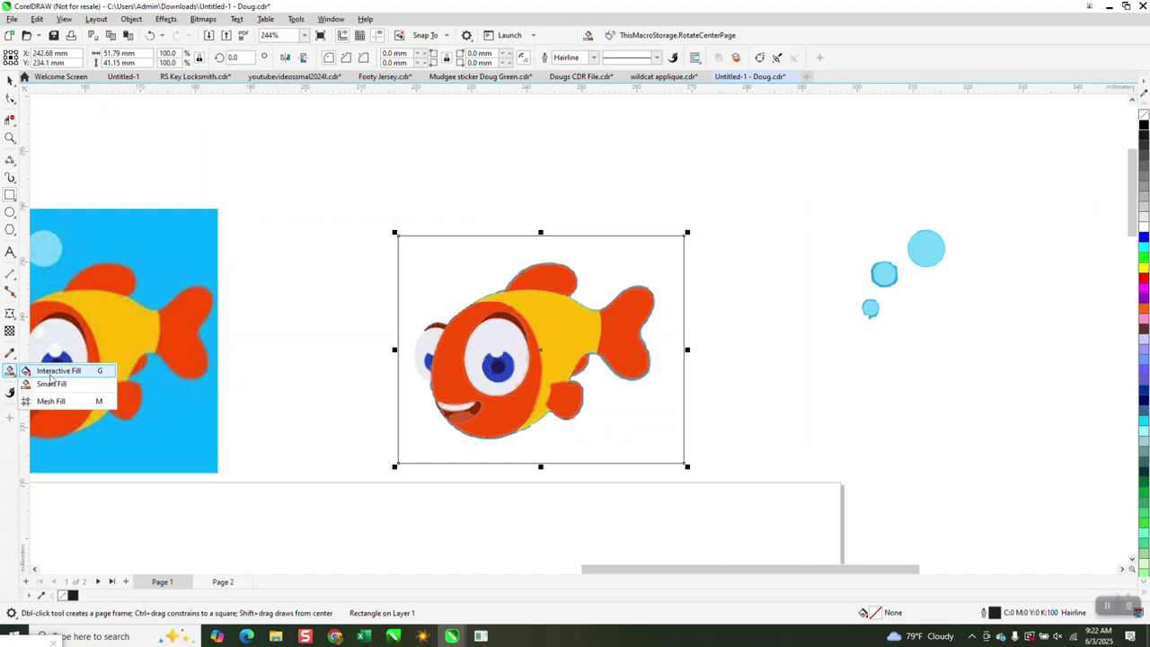
{"action": "left_click", "coordinate": [57, 382]}
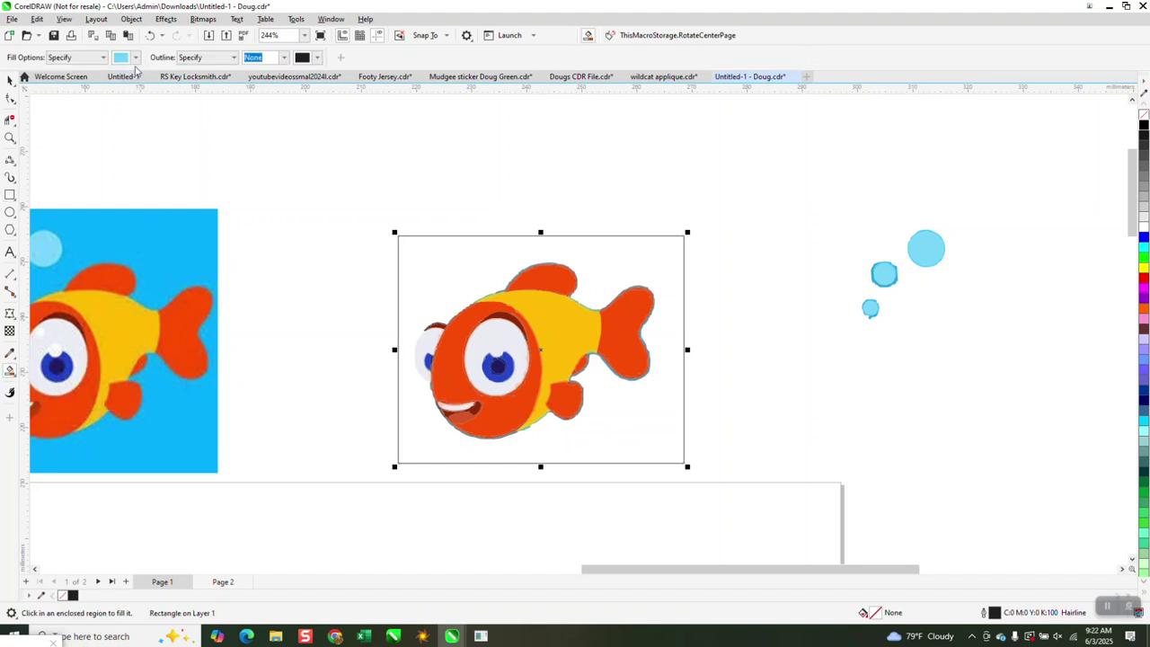
{"action": "left_click", "coordinate": [137, 58]}
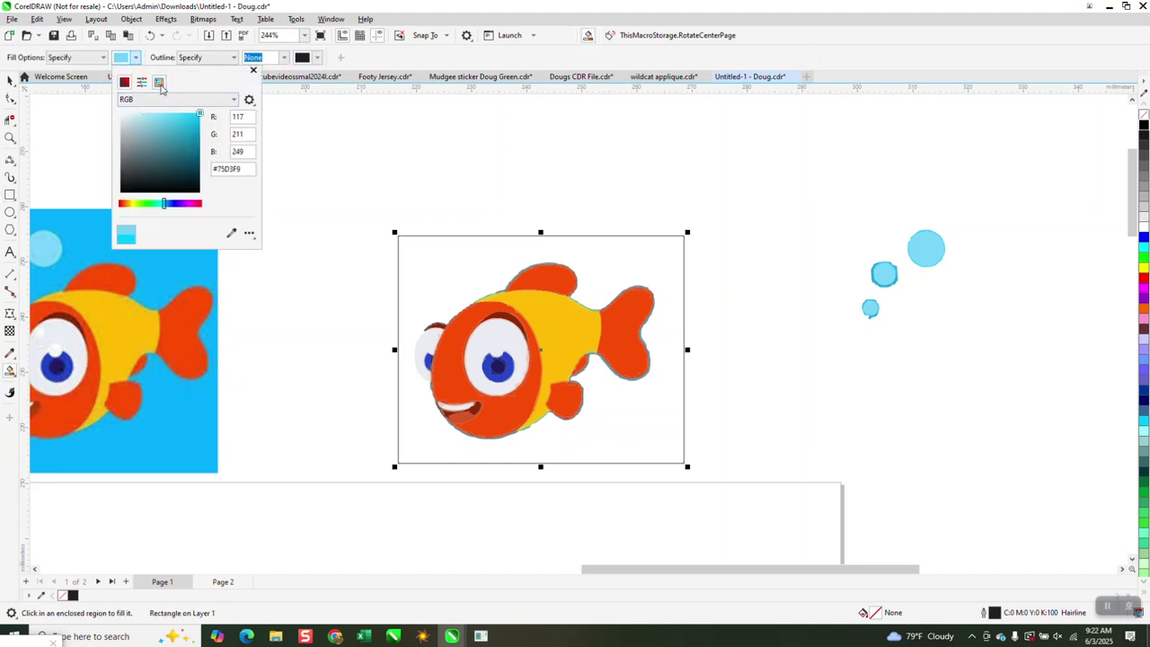
{"action": "left_click", "coordinate": [159, 82]}
{"action": "left_click", "coordinate": [177, 133]}
{"action": "left_click", "coordinate": [424, 259]}
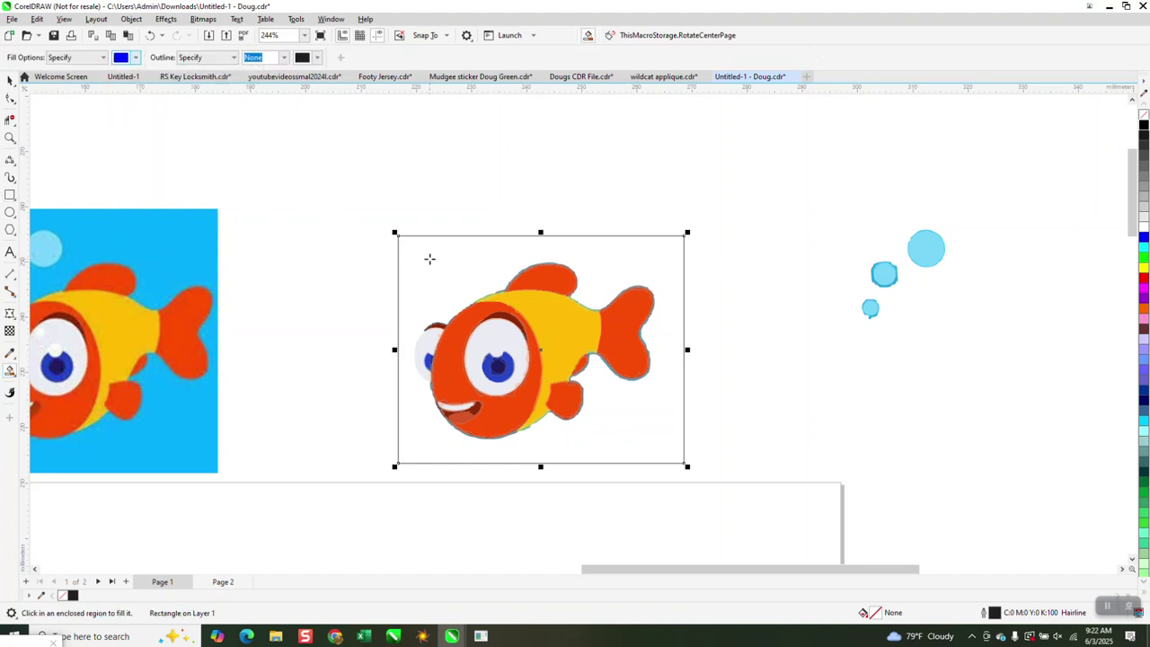
{"action": "left_click", "coordinate": [429, 259]}
{"action": "scroll", "coordinate": [381, 311], "scroll_direction": "down", "scroll_amount": 3}
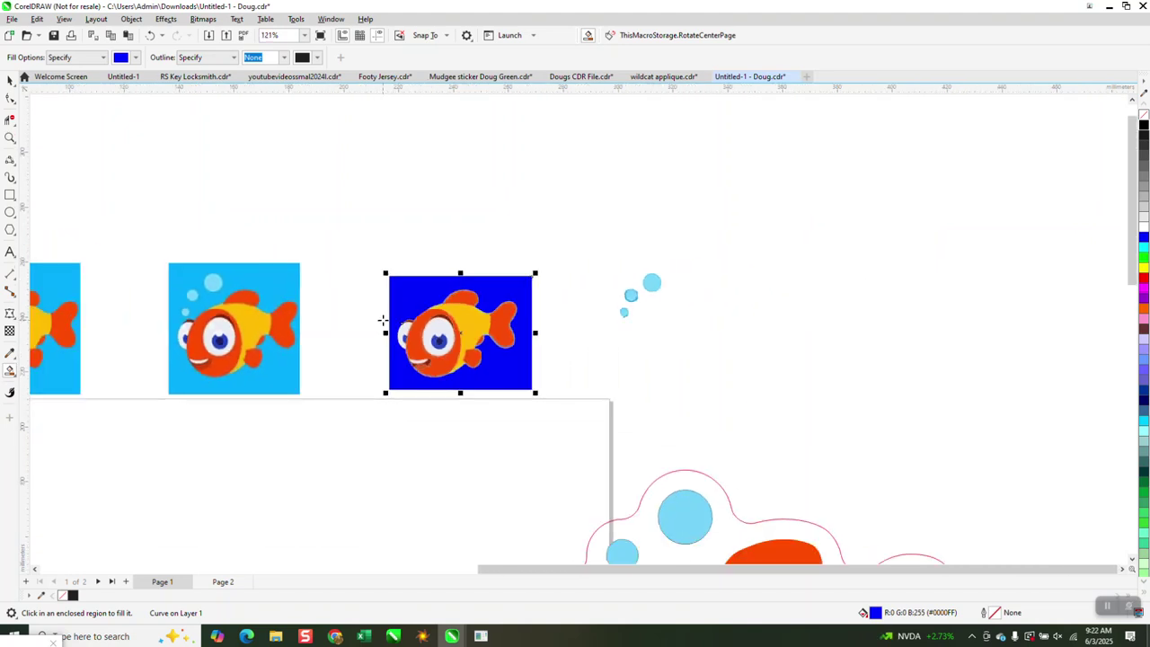
{"action": "key", "text": "Right"}
{"action": "key", "text": "Right"}
{"action": "key", "text": "Right"}
{"action": "key", "text": "Right"}
{"action": "key", "text": "Right"}
{"action": "key", "text": "Right"}
{"action": "key", "text": "Right"}
{"action": "key", "text": "Right"}
{"action": "key", "text": "Right"}
{"action": "key", "text": "Right"}
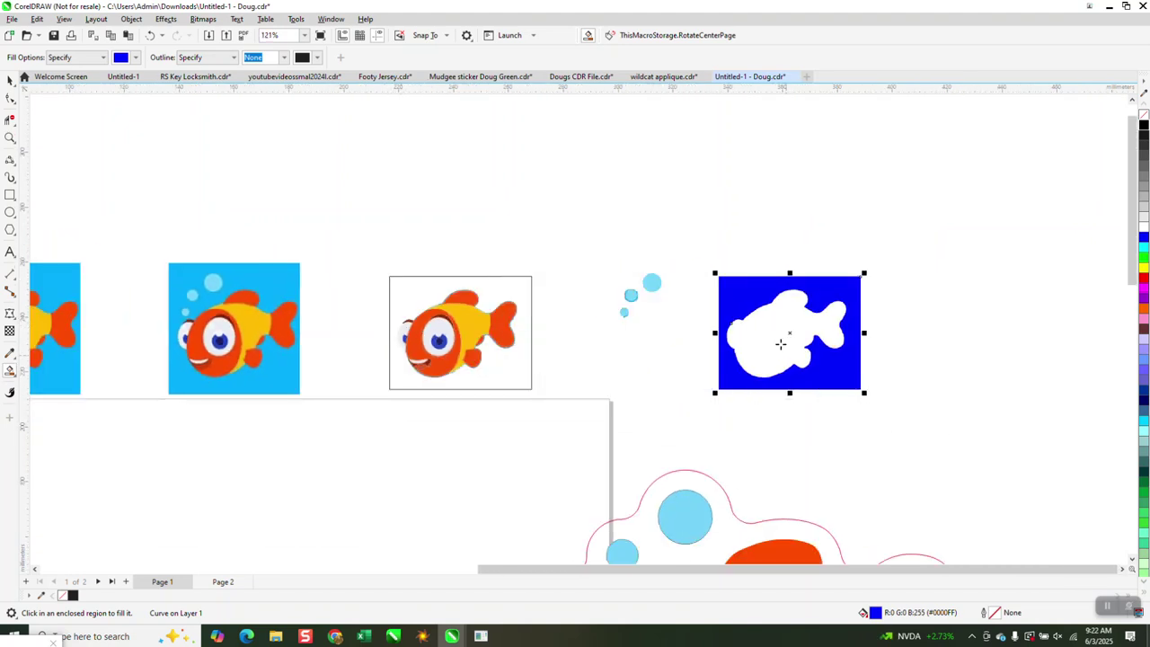
- Smart Fill the white fish silhouette, give it no fill and a black hairline, and nudge it left
{"action": "left_click", "coordinate": [777, 338]}
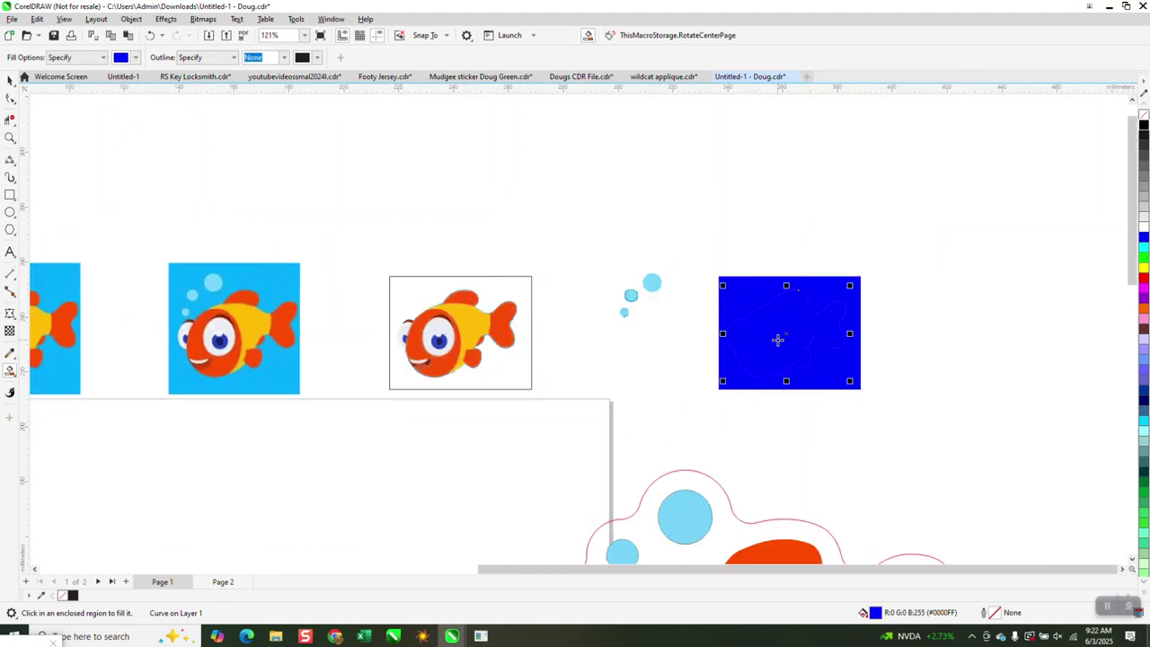
{"action": "key", "text": "Up"}
{"action": "key", "text": "Up"}
{"action": "key", "text": "Up"}
{"action": "key", "text": "Up"}
{"action": "key", "text": "Up"}
{"action": "key", "text": "Up"}
{"action": "key", "text": "Up"}
{"action": "key", "text": "Up"}
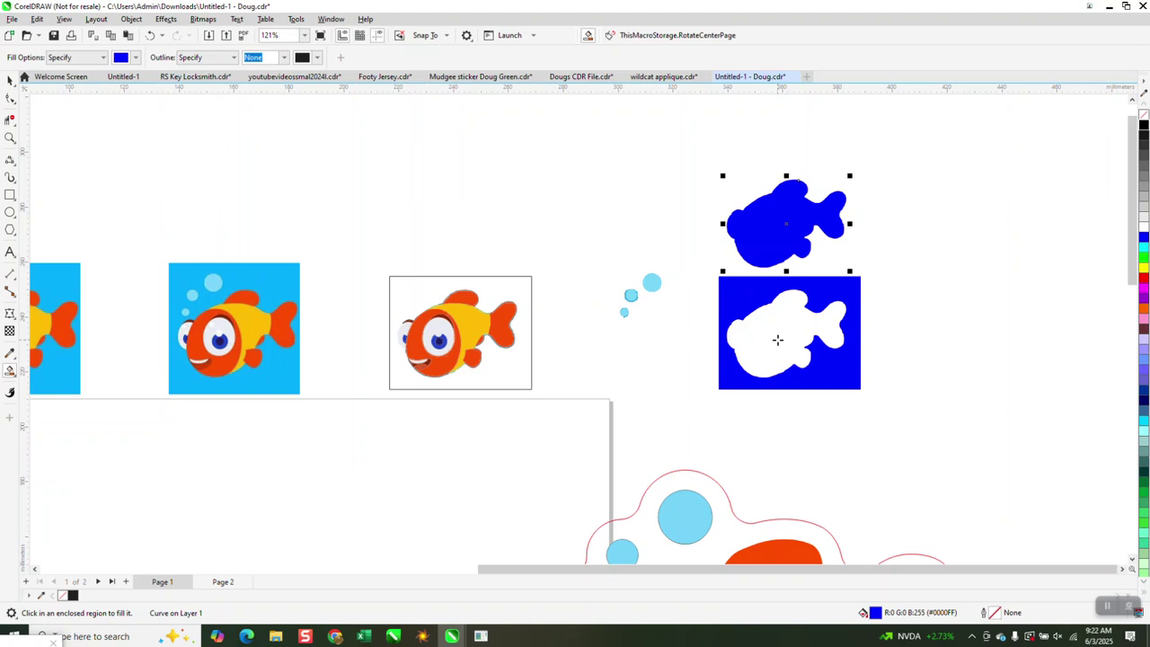
{"action": "left_click", "coordinate": [1143, 120]}
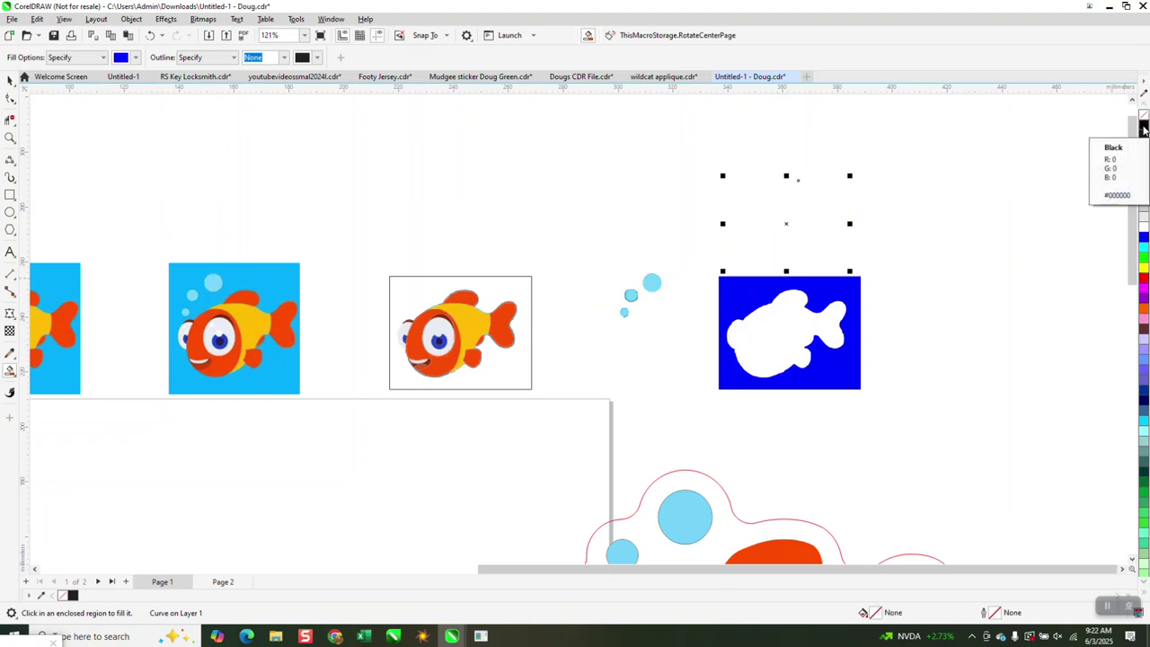
{"action": "right_click", "coordinate": [1143, 127]}
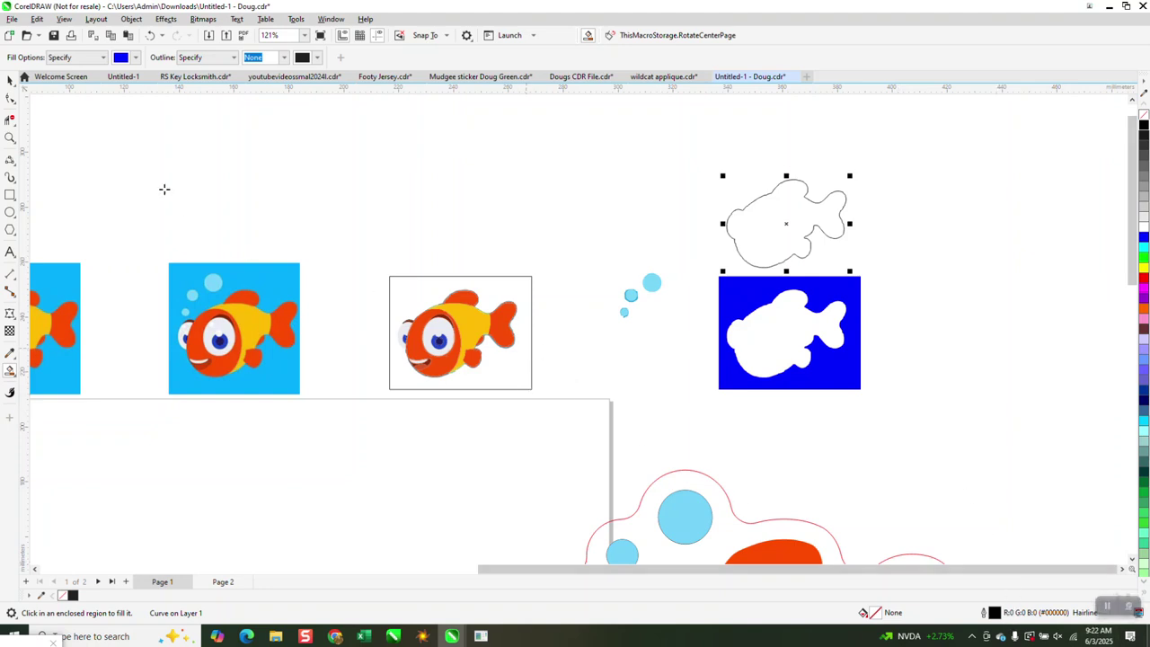
{"action": "left_click", "coordinate": [10, 80]}
{"action": "left_click", "coordinate": [527, 281]}
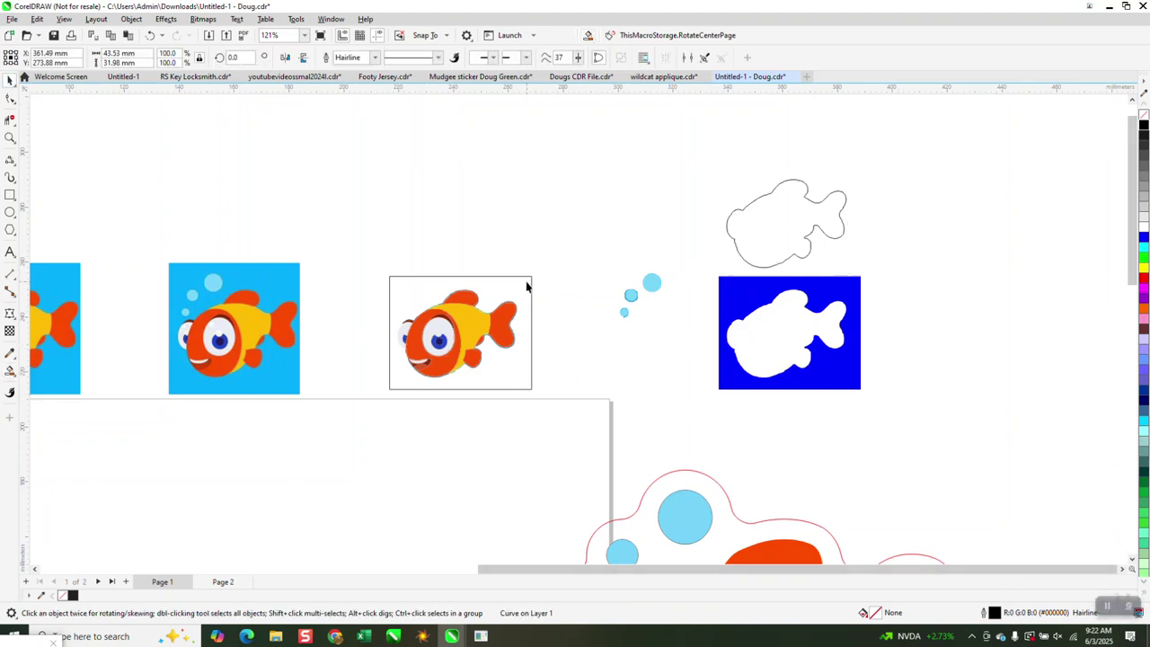
{"action": "left_click", "coordinate": [526, 275]}
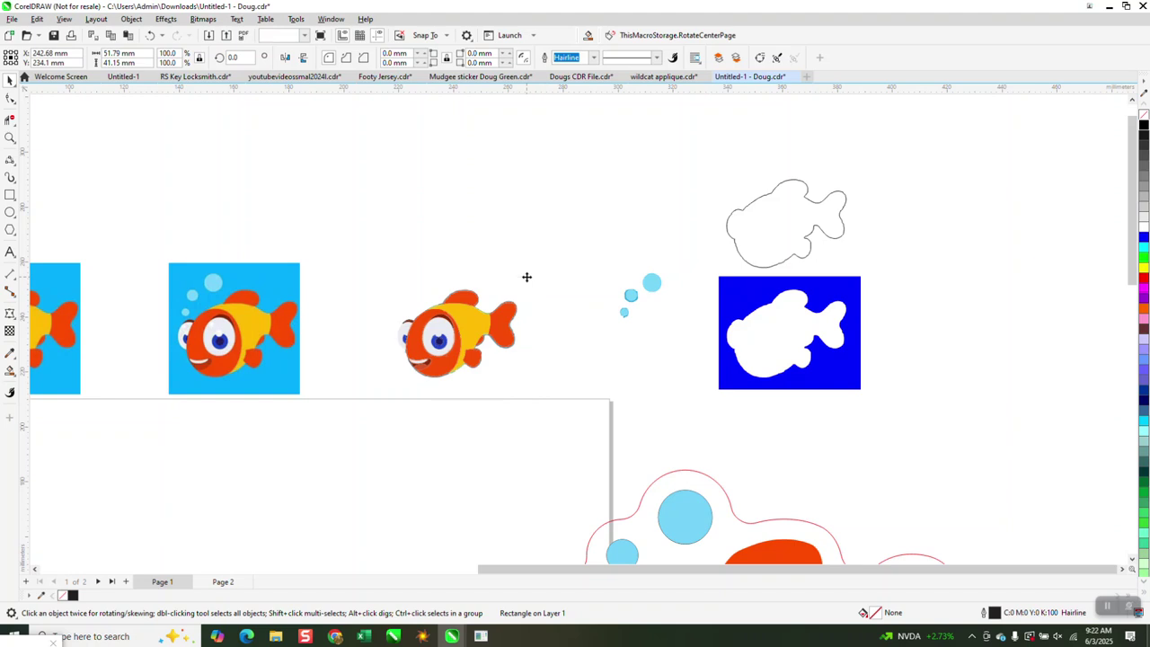
{"action": "left_click", "coordinate": [788, 242]}
{"action": "key", "text": "Left"}
{"action": "key", "text": "Left"}
{"action": "key", "text": "Left"}
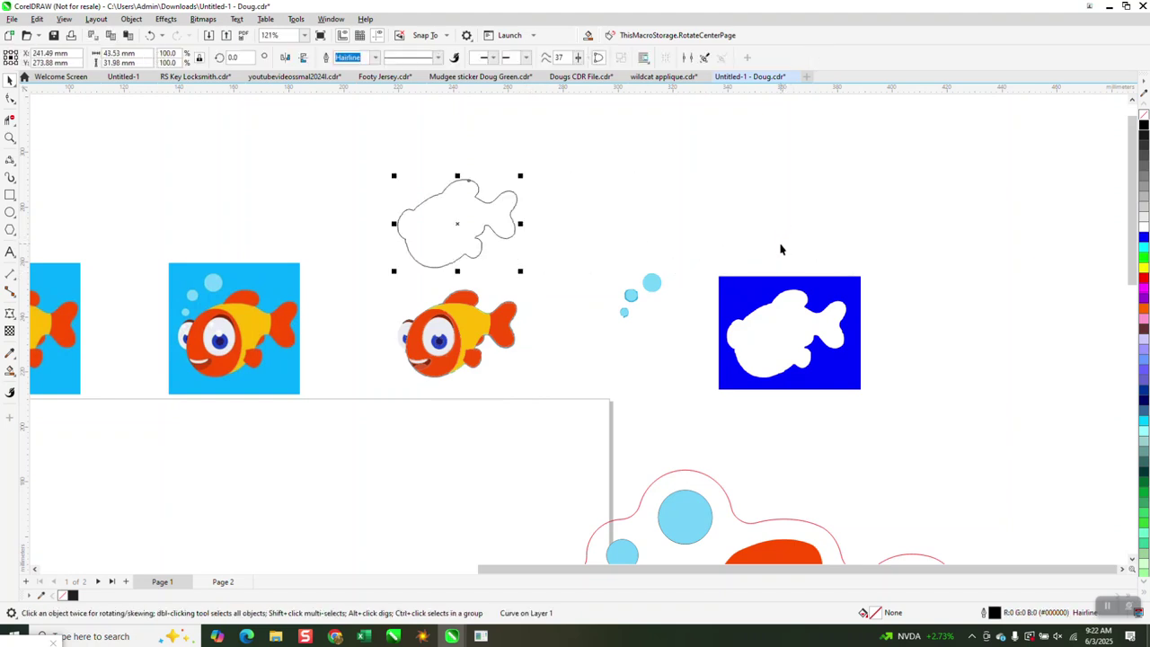
- Zoom in and brush the Smooth tool along the fish outline's jagged edges
{"action": "left_click", "coordinate": [10, 138]}
{"action": "left_click_drag", "start_coordinate": [342, 160], "coordinate": [515, 241]}
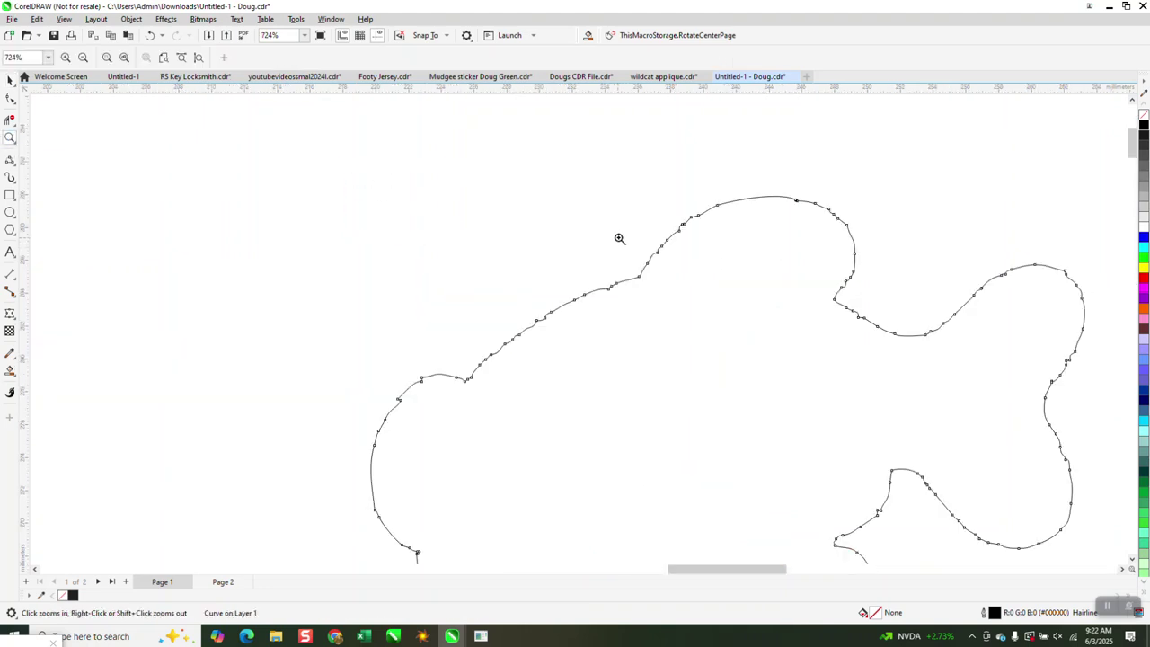
{"action": "right_click", "coordinate": [524, 238]}
{"action": "left_click", "coordinate": [18, 103]}
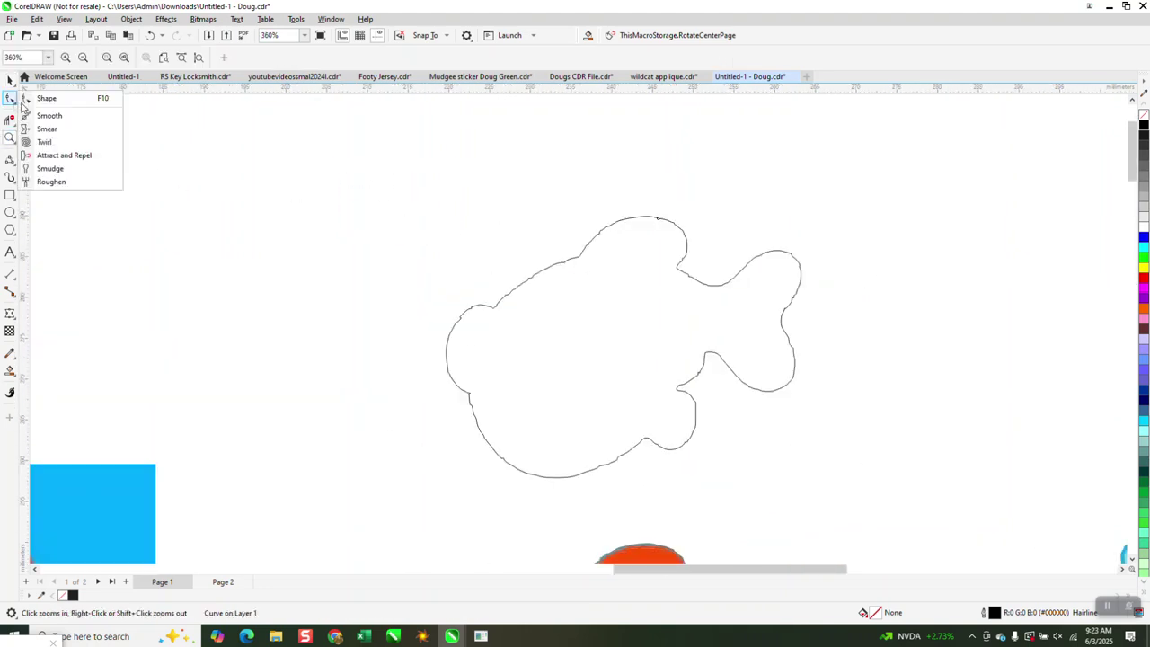
{"action": "left_click", "coordinate": [49, 115]}
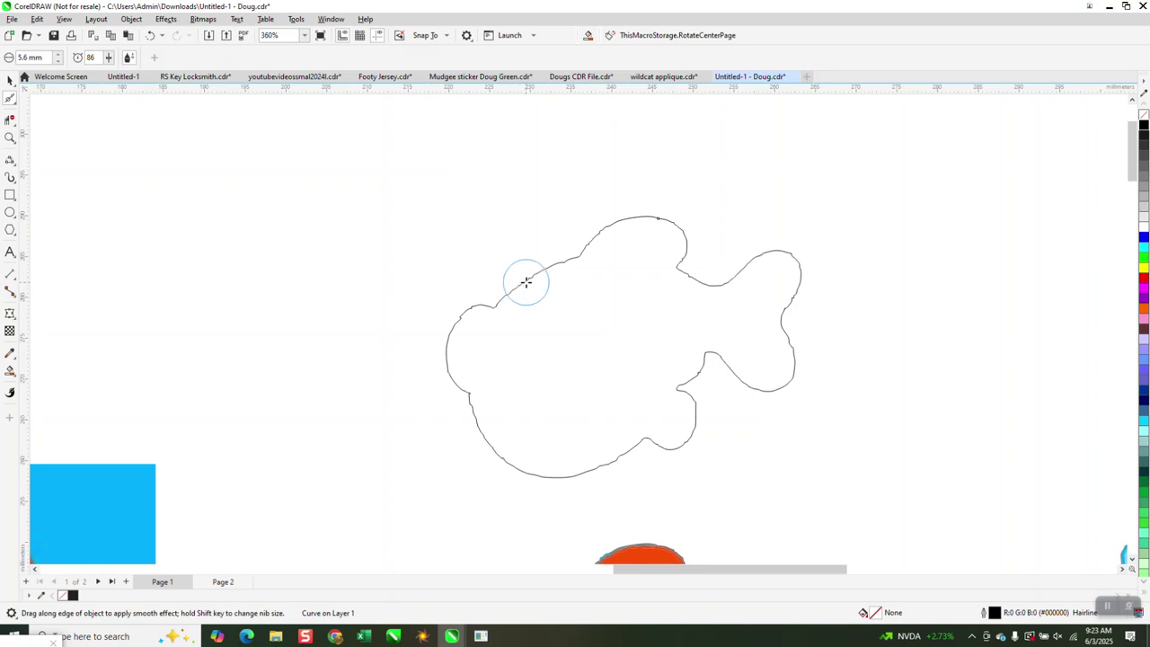
{"action": "mouse_move", "coordinate": [530, 277]}
{"action": "left_mouse_down"}
{"action": "mouse_move", "coordinate": [462, 318]}
{"action": "mouse_move", "coordinate": [451, 369]}
{"action": "mouse_move", "coordinate": [484, 443]}
{"action": "mouse_move", "coordinate": [525, 466]}
{"action": "mouse_move", "coordinate": [601, 471]}
{"action": "mouse_move", "coordinate": [641, 443]}
{"action": "mouse_move", "coordinate": [661, 451]}
{"action": "mouse_move", "coordinate": [685, 438]}
{"action": "mouse_move", "coordinate": [682, 388]}
{"action": "mouse_move", "coordinate": [706, 352]}
{"action": "mouse_move", "coordinate": [735, 379]}
{"action": "mouse_move", "coordinate": [775, 391]}
{"action": "mouse_move", "coordinate": [790, 380]}
{"action": "mouse_move", "coordinate": [791, 310]}
{"action": "mouse_move", "coordinate": [806, 278]}
{"action": "mouse_move", "coordinate": [794, 256]}
{"action": "mouse_move", "coordinate": [728, 289]}
{"action": "mouse_move", "coordinate": [704, 283]}
{"action": "mouse_move", "coordinate": [688, 236]}
{"action": "mouse_move", "coordinate": [654, 220]}
{"action": "mouse_move", "coordinate": [584, 240]}
{"action": "mouse_move", "coordinate": [509, 310]}
{"action": "mouse_move", "coordinate": [570, 266]}
{"action": "mouse_move", "coordinate": [471, 338]}
{"action": "mouse_move", "coordinate": [484, 431]}
{"action": "mouse_move", "coordinate": [493, 432]}
{"action": "mouse_move", "coordinate": [459, 405]}
{"action": "mouse_move", "coordinate": [562, 462]}
{"action": "mouse_move", "coordinate": [621, 454]}
{"action": "mouse_move", "coordinate": [531, 457]}
{"action": "left_mouse_up"}
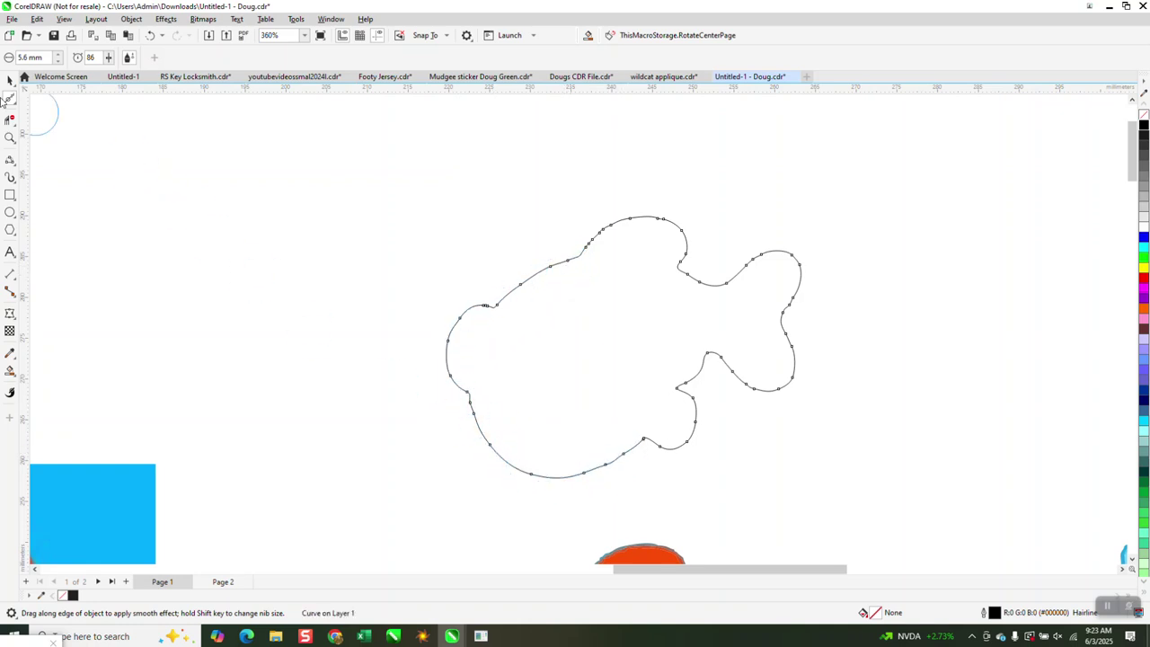
{"action": "left_click", "coordinate": [9, 83]}
{"action": "scroll", "coordinate": [749, 341], "scroll_direction": "down", "scroll_amount": 3}
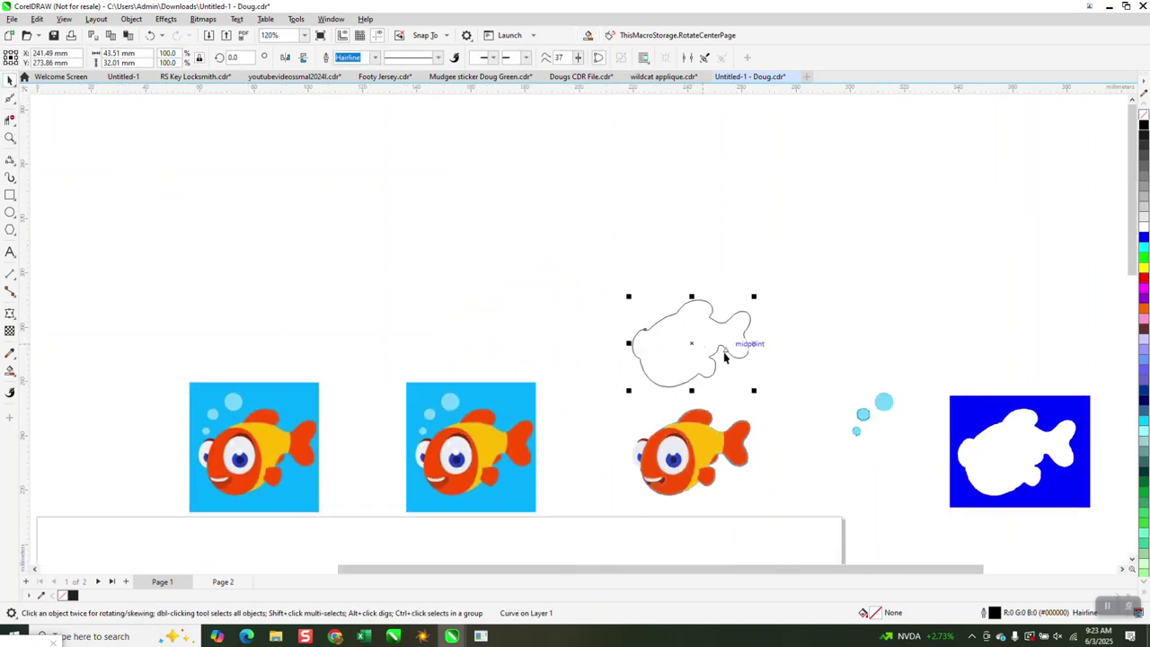
- Nudge the fish outline two steps left and one down onto the second fish picture, then deselect it
{"action": "key", "text": "Left"}
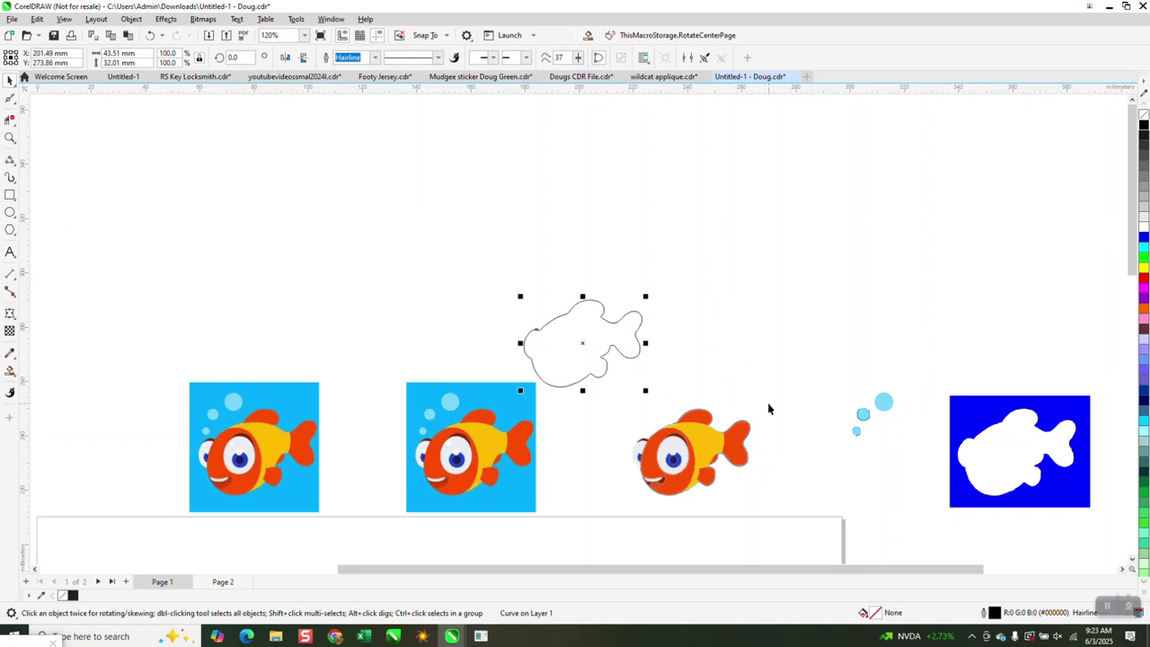
{"action": "key", "text": "Left"}
{"action": "key", "text": "Down"}
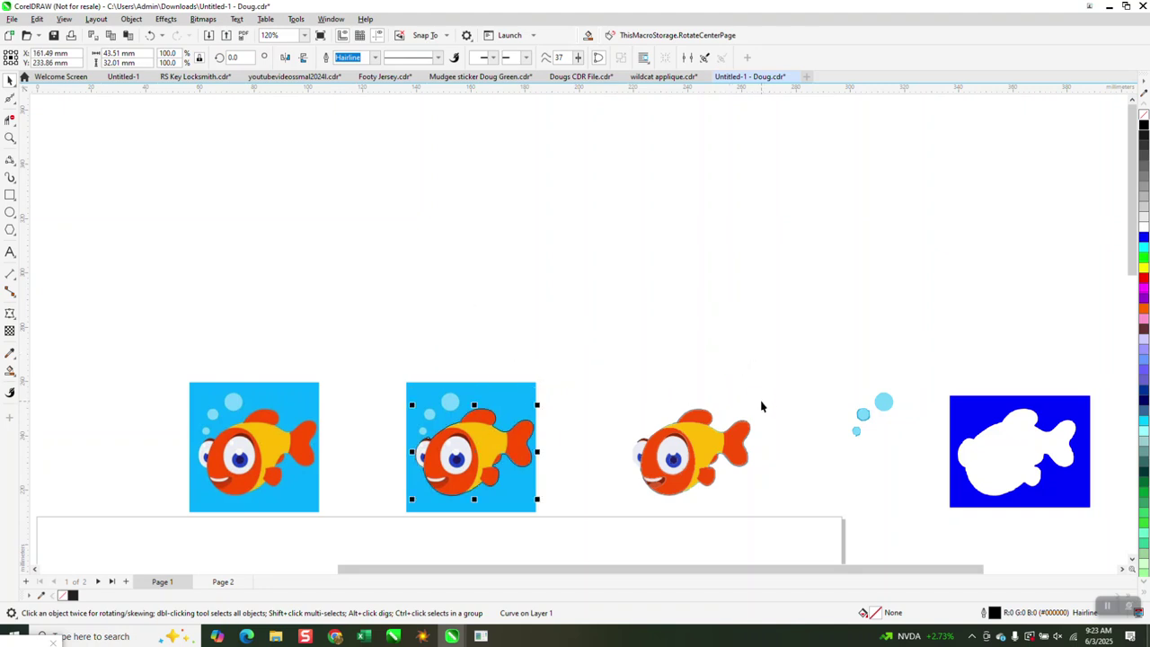
{"action": "left_click", "coordinate": [11, 155]}
{"action": "left_click", "coordinate": [36, 159]}
{"action": "key", "text": "Escape"}
- Zoom in on the notch between the second fish's body and tail
{"action": "left_click", "coordinate": [10, 139]}
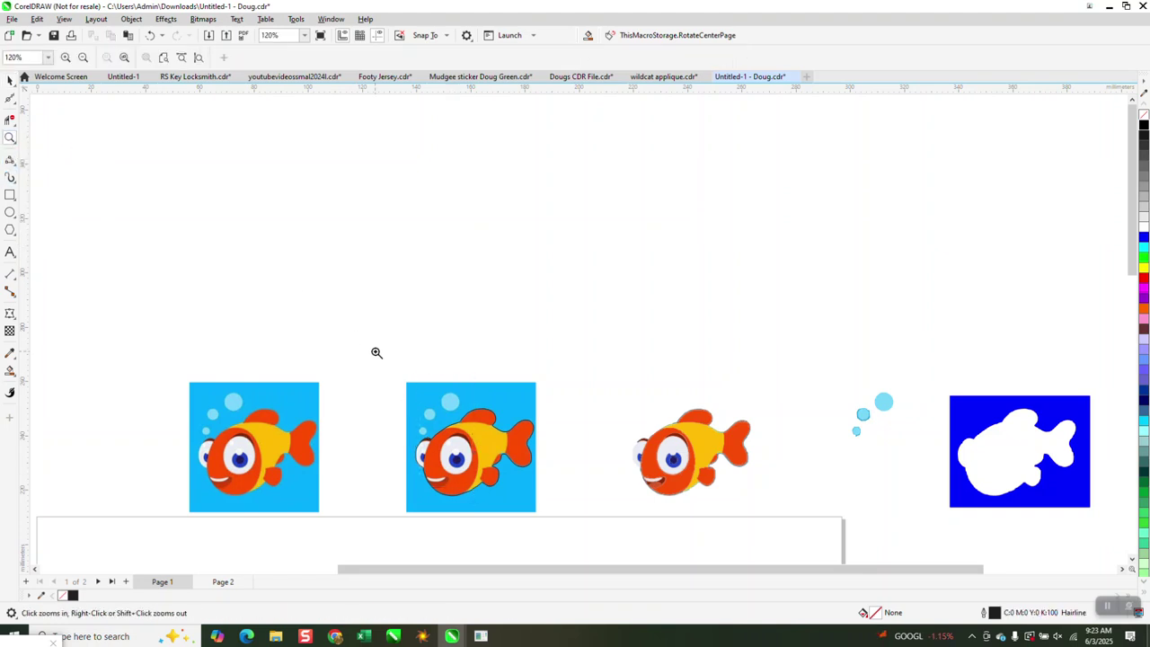
{"action": "left_click_drag", "start_coordinate": [579, 533], "coordinate": [579, 528]}
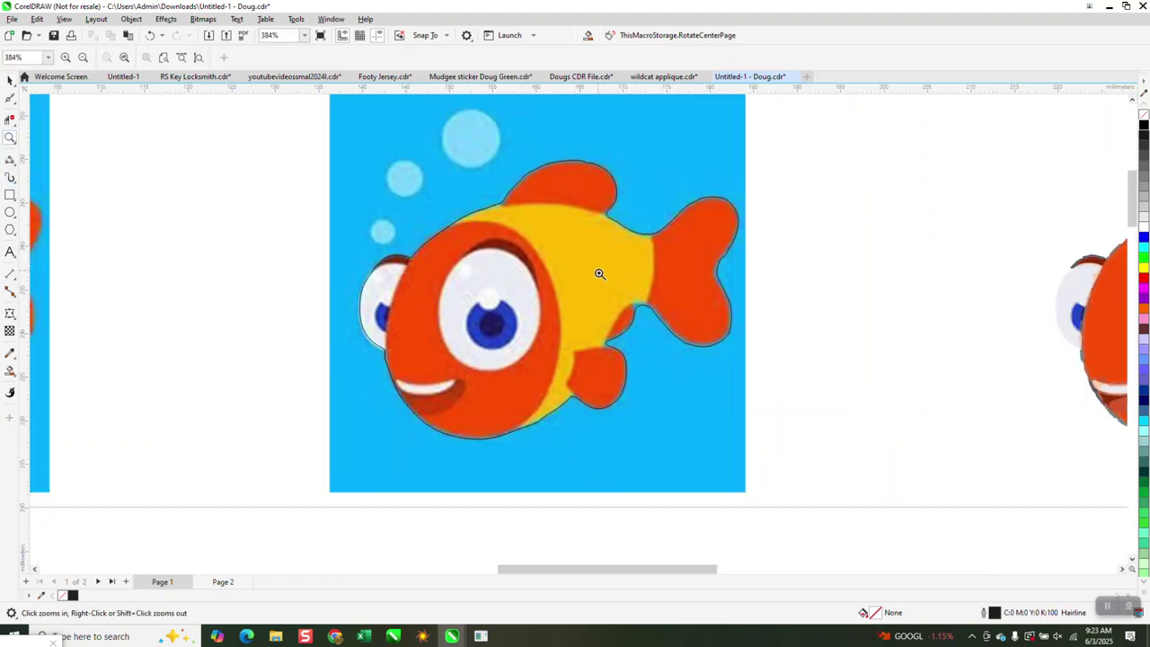
{"action": "left_click_drag", "start_coordinate": [599, 273], "coordinate": [703, 370]}
{"action": "scroll", "coordinate": [539, 340], "scroll_direction": "down", "scroll_amount": 3}
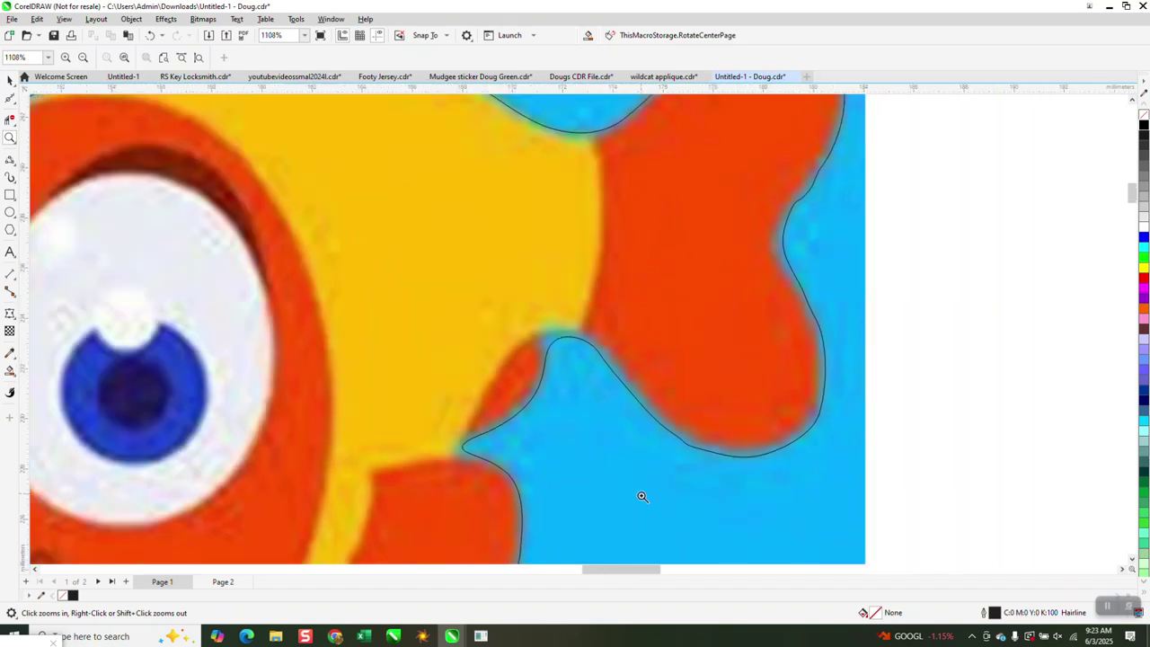
- Trace 3-point curves at the body-tail joint, along the top edge, and from the tail notch toward the lower fin
{"action": "left_click", "coordinate": [16, 169]}
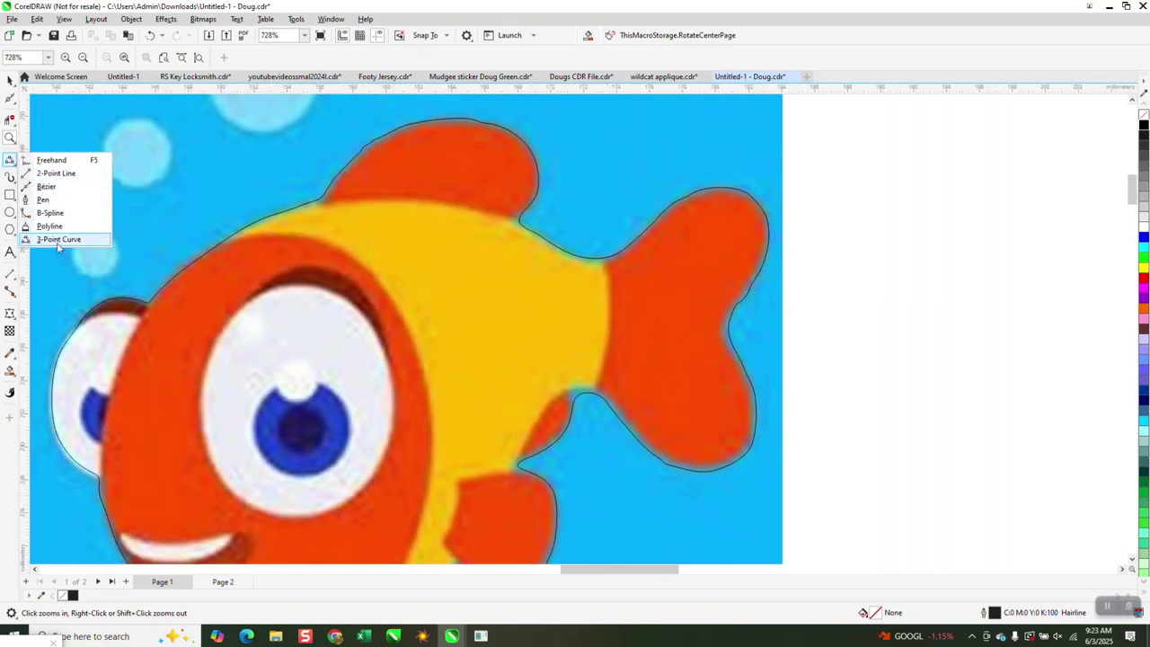
{"action": "left_click", "coordinate": [52, 239]}
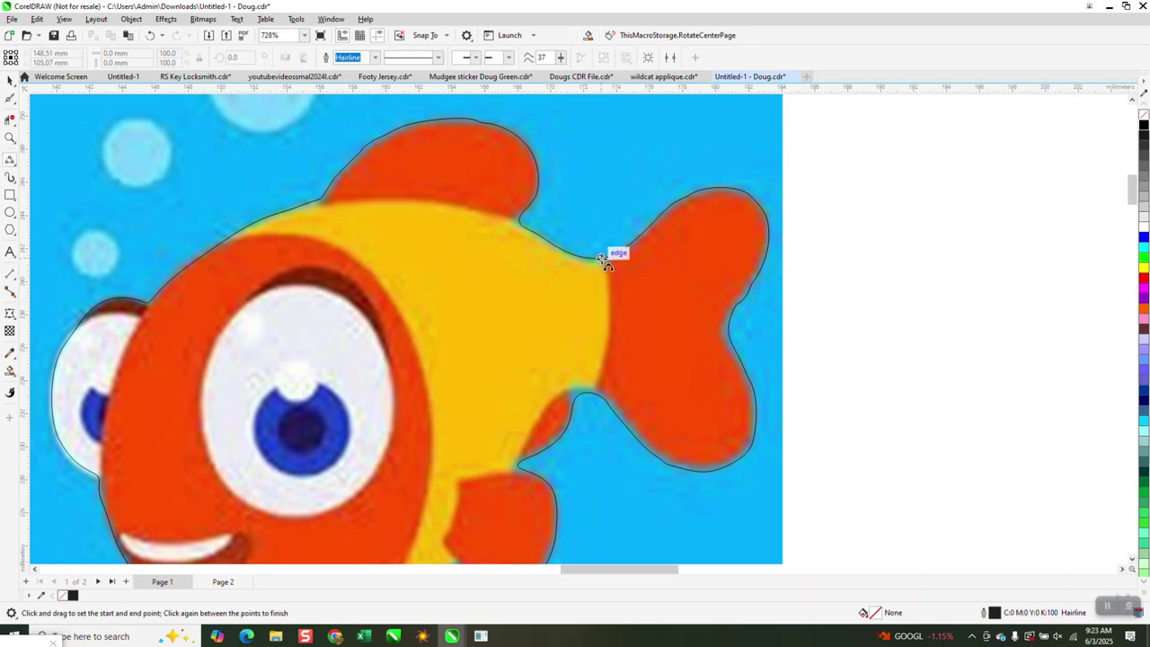
{"action": "left_click_drag", "start_coordinate": [602, 259], "coordinate": [602, 370]}
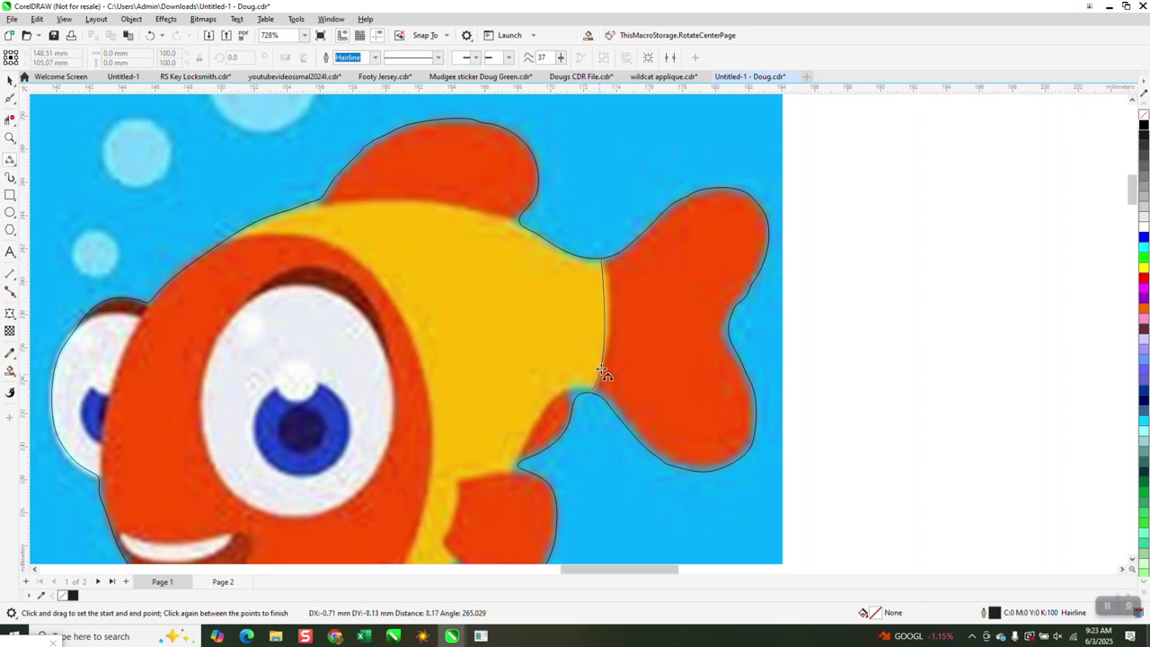
{"action": "left_click", "coordinate": [610, 328]}
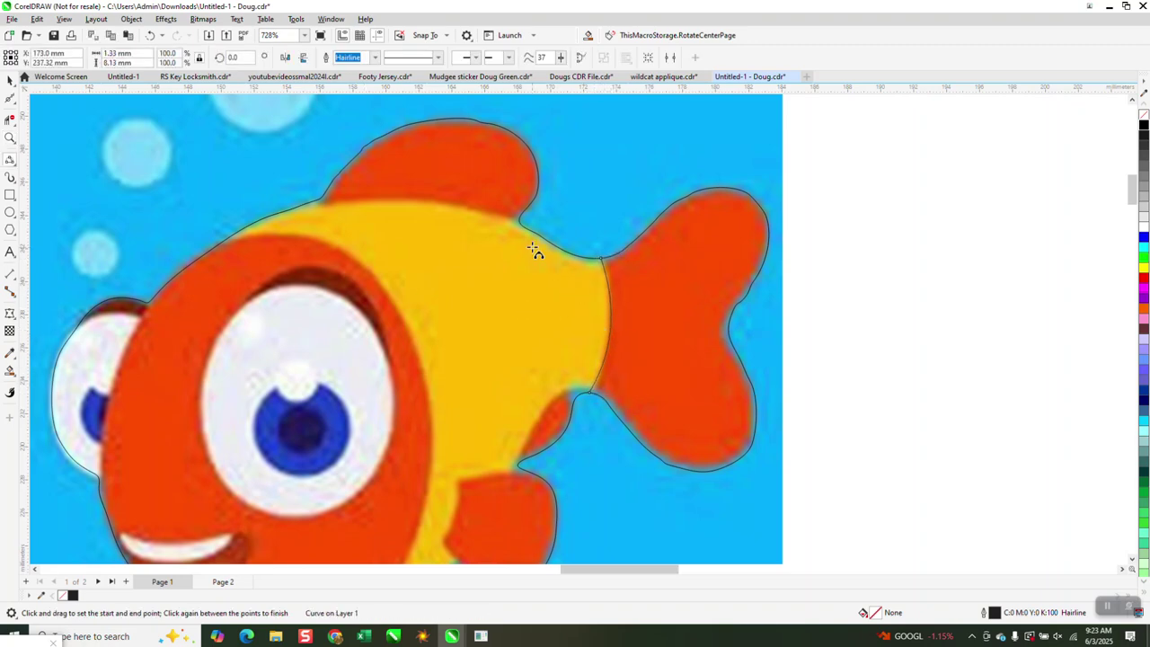
{"action": "left_click_drag", "start_coordinate": [520, 220], "coordinate": [311, 203]}
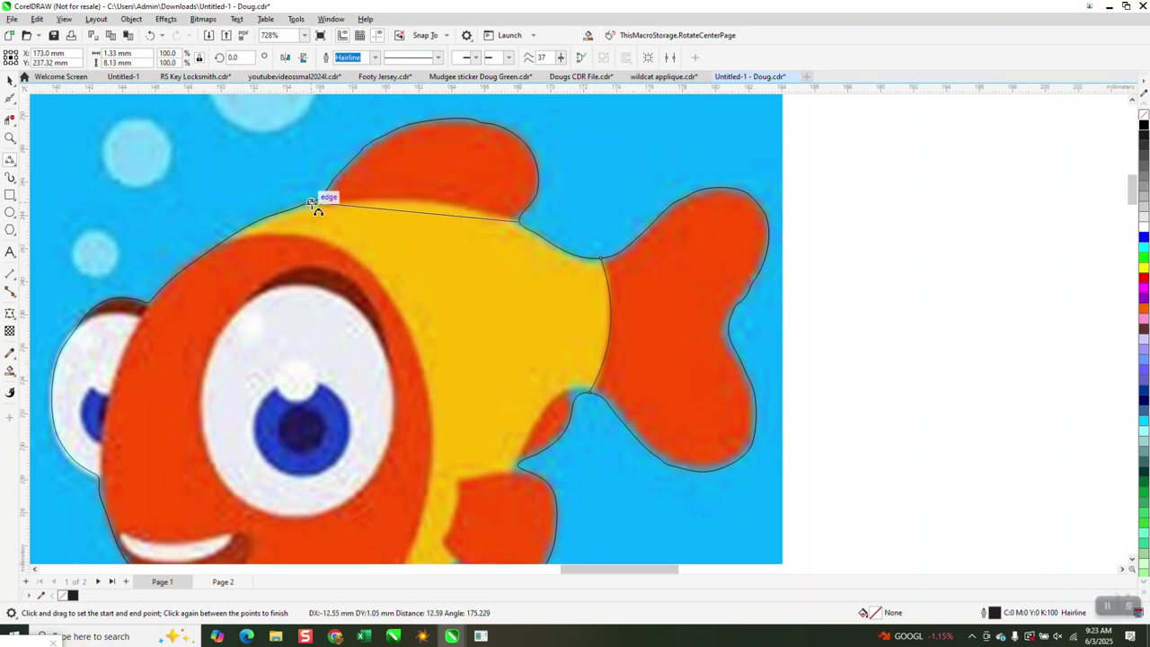
{"action": "left_click", "coordinate": [410, 199]}
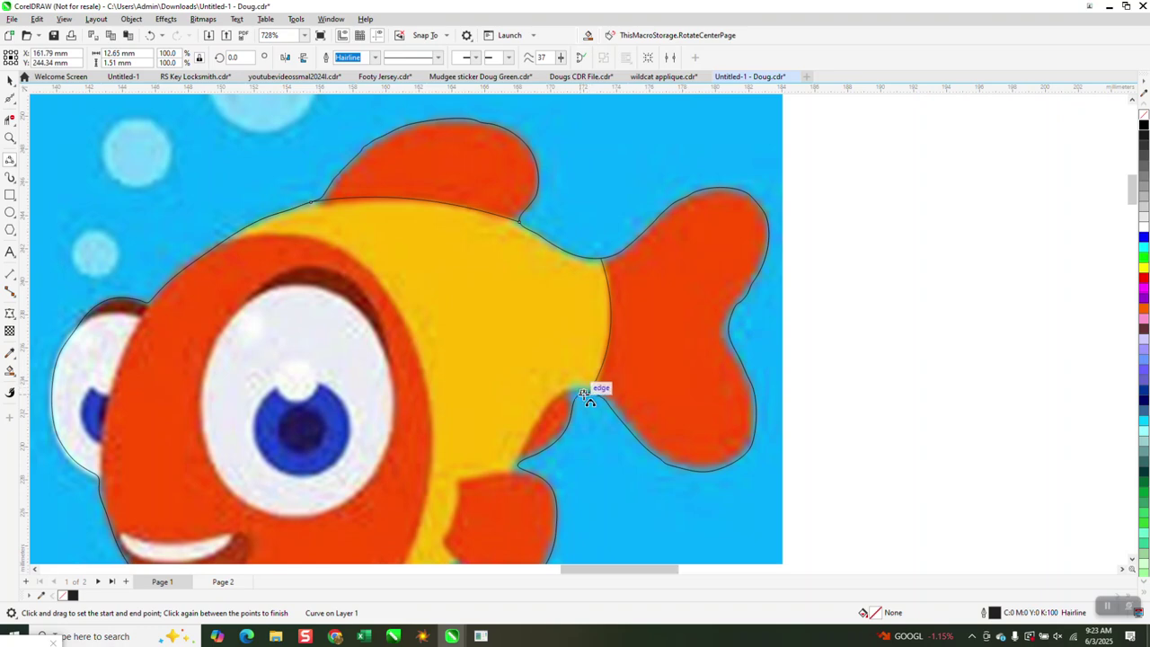
{"action": "left_click_drag", "start_coordinate": [582, 394], "coordinate": [523, 463]}
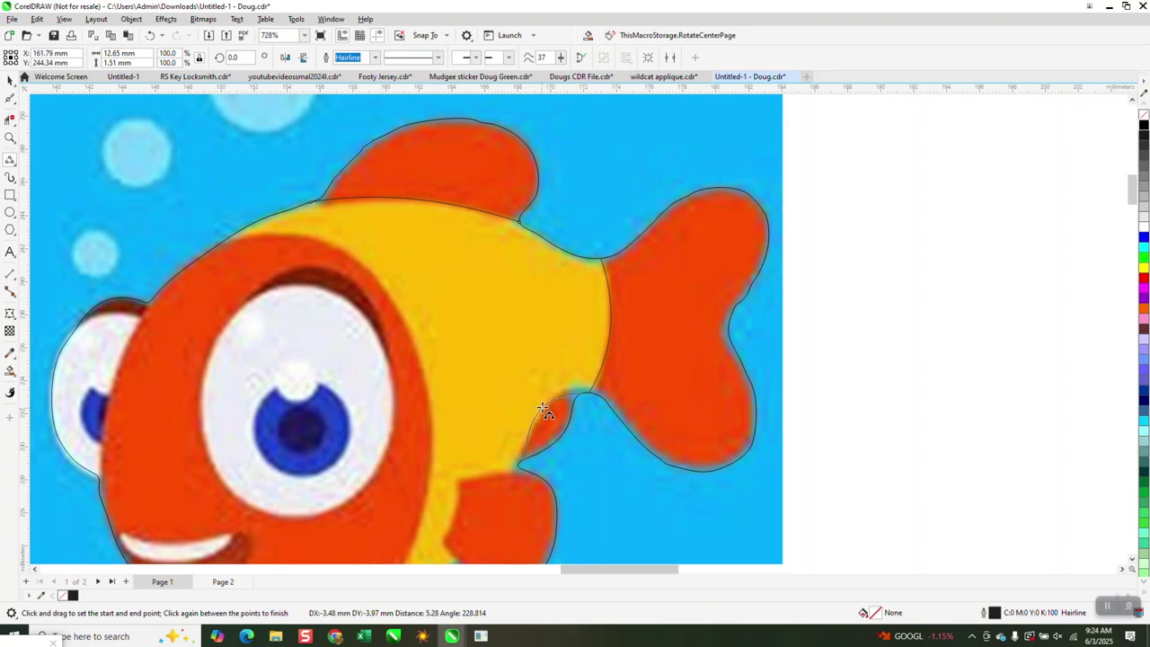
{"action": "left_click", "coordinate": [545, 409]}
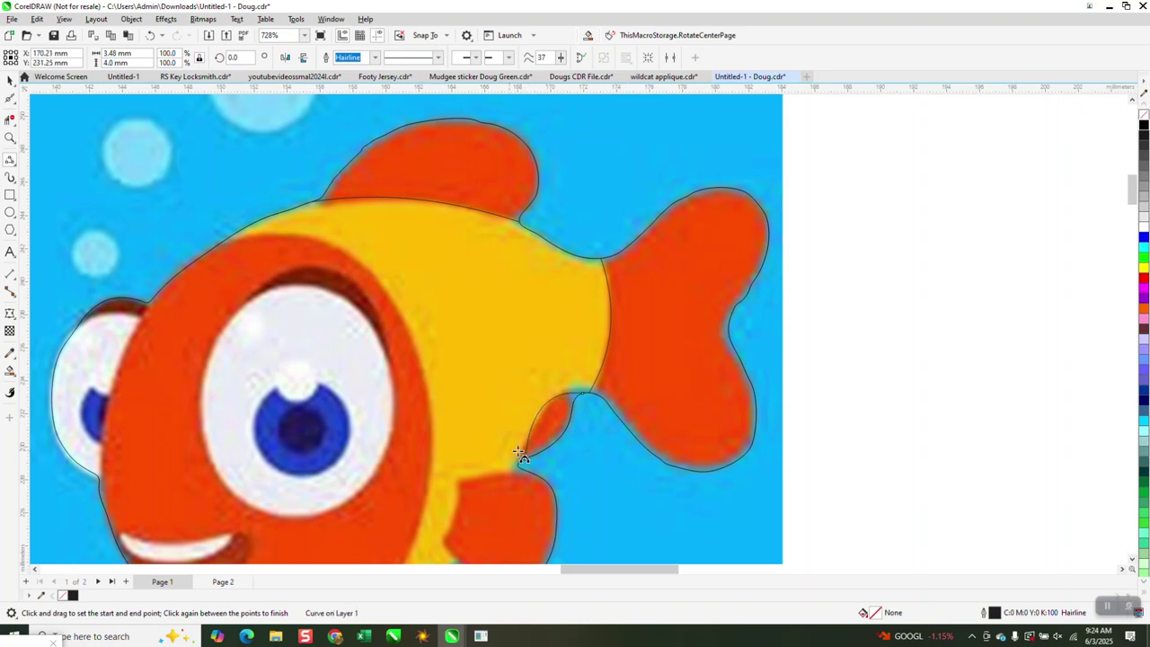
{"action": "scroll", "coordinate": [522, 454], "scroll_direction": "down", "scroll_amount": 2}
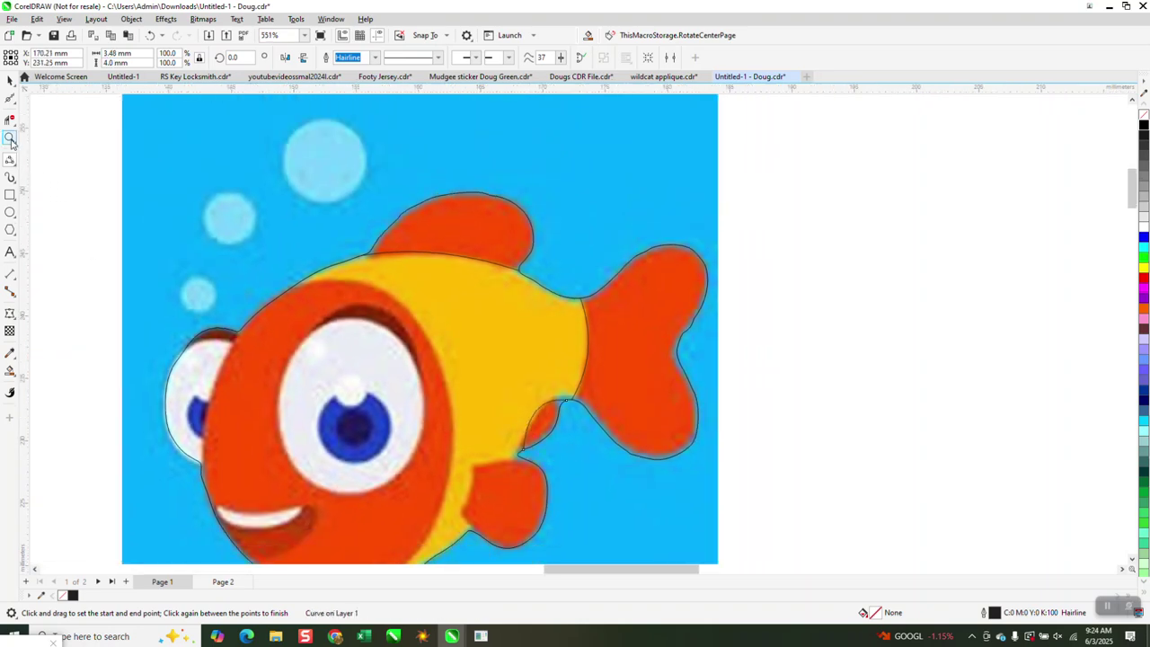
- Zoom tightly on the lower fin and trace curves along its top and left edges
{"action": "left_click", "coordinate": [10, 138]}
{"action": "left_click_drag", "start_coordinate": [539, 528], "coordinate": [450, 410]}
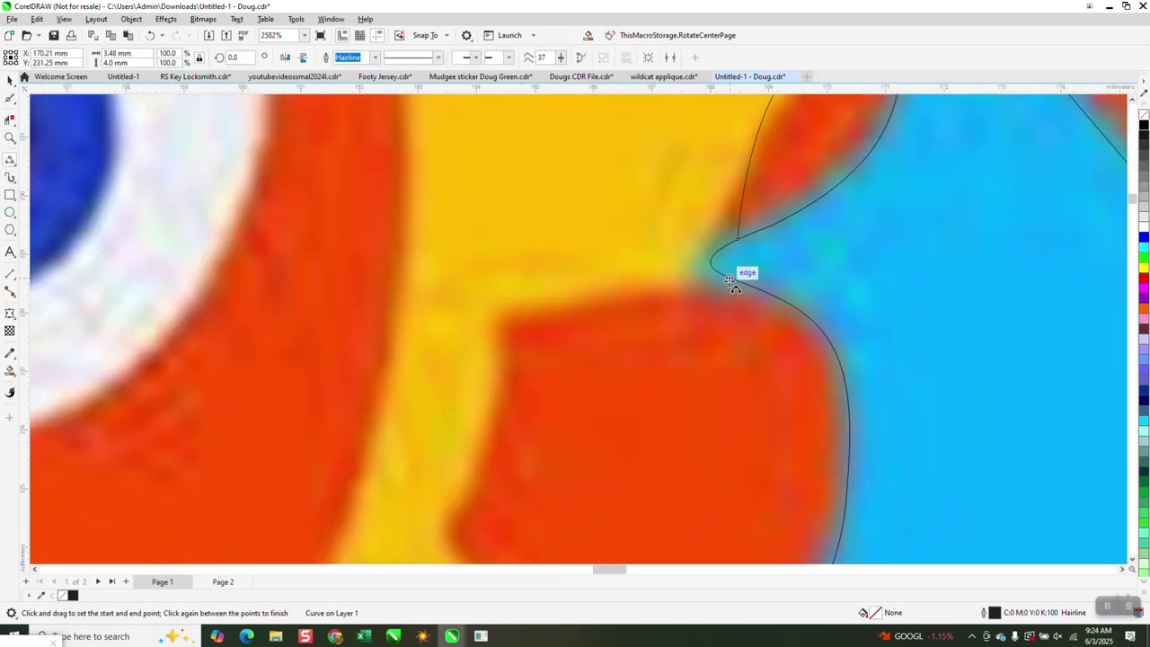
{"action": "left_click_drag", "start_coordinate": [755, 289], "coordinate": [501, 311]}
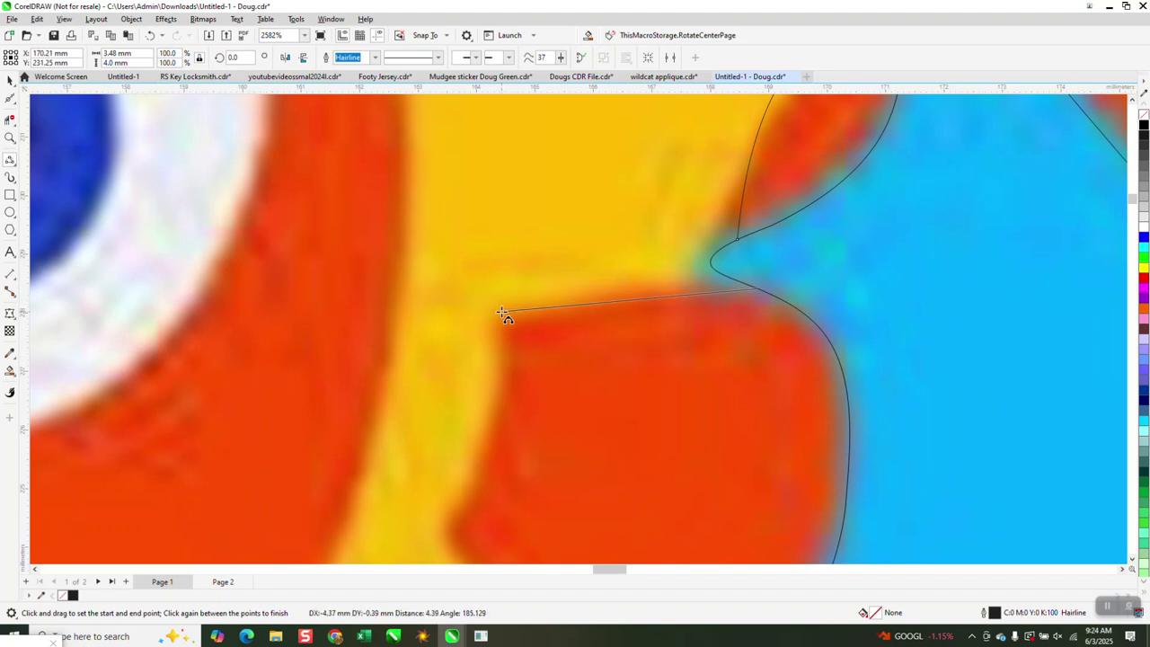
{"action": "left_click", "coordinate": [578, 297]}
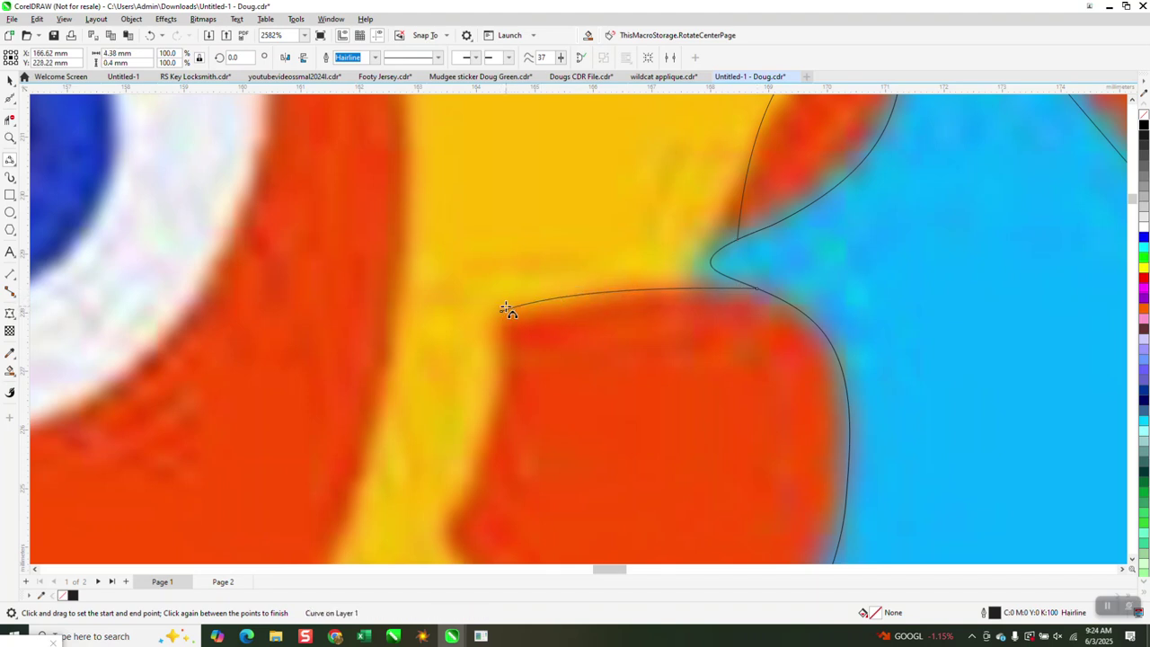
{"action": "left_click_drag", "start_coordinate": [502, 311], "coordinate": [452, 537]}
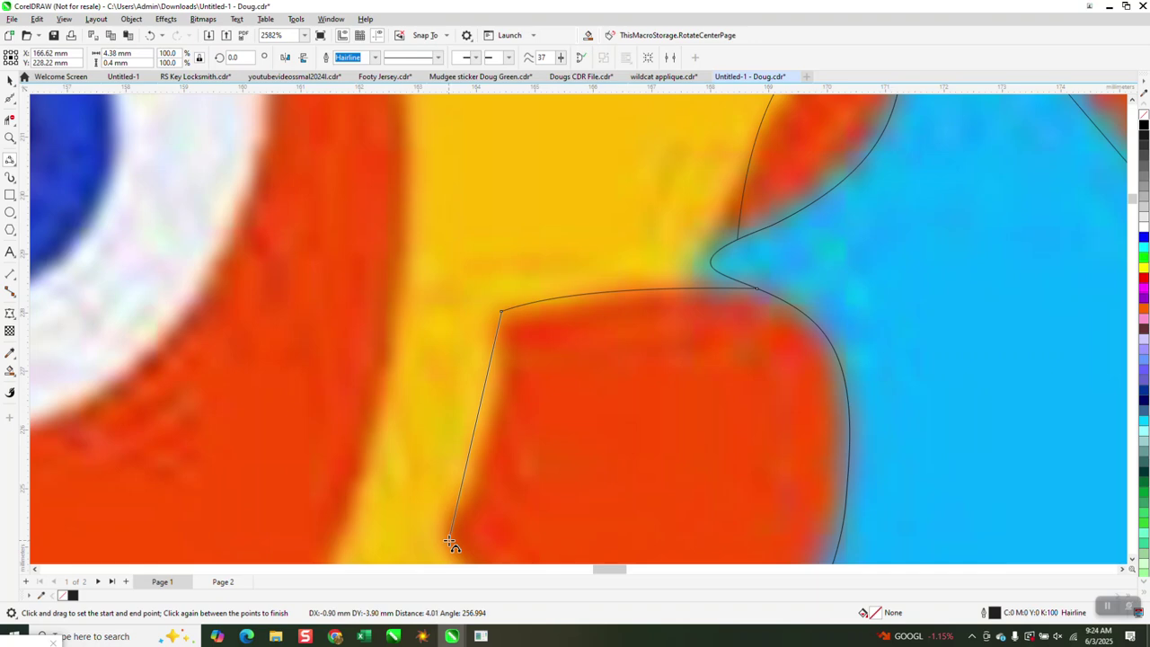
{"action": "left_click", "coordinate": [493, 453]}
{"action": "scroll", "coordinate": [484, 334], "scroll_direction": "down", "scroll_amount": 3}
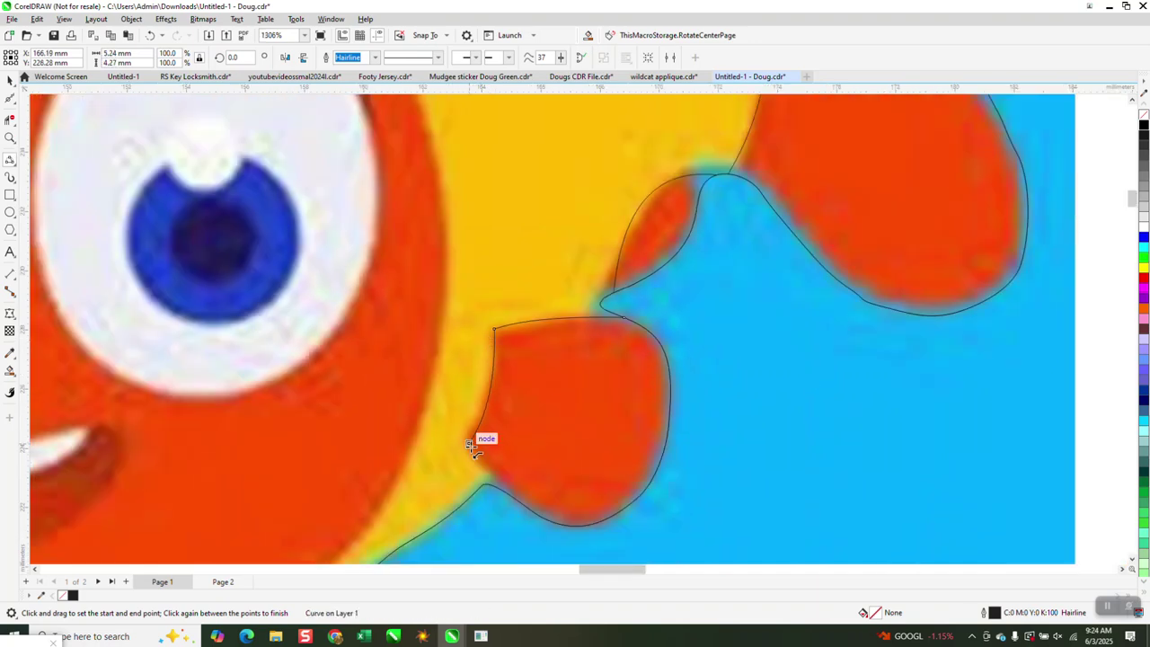
{"action": "left_click_drag", "start_coordinate": [469, 443], "coordinate": [508, 492]}
{"action": "left_click", "coordinate": [508, 492]}
{"action": "scroll", "coordinate": [507, 485], "scroll_direction": "down", "scroll_amount": 3}
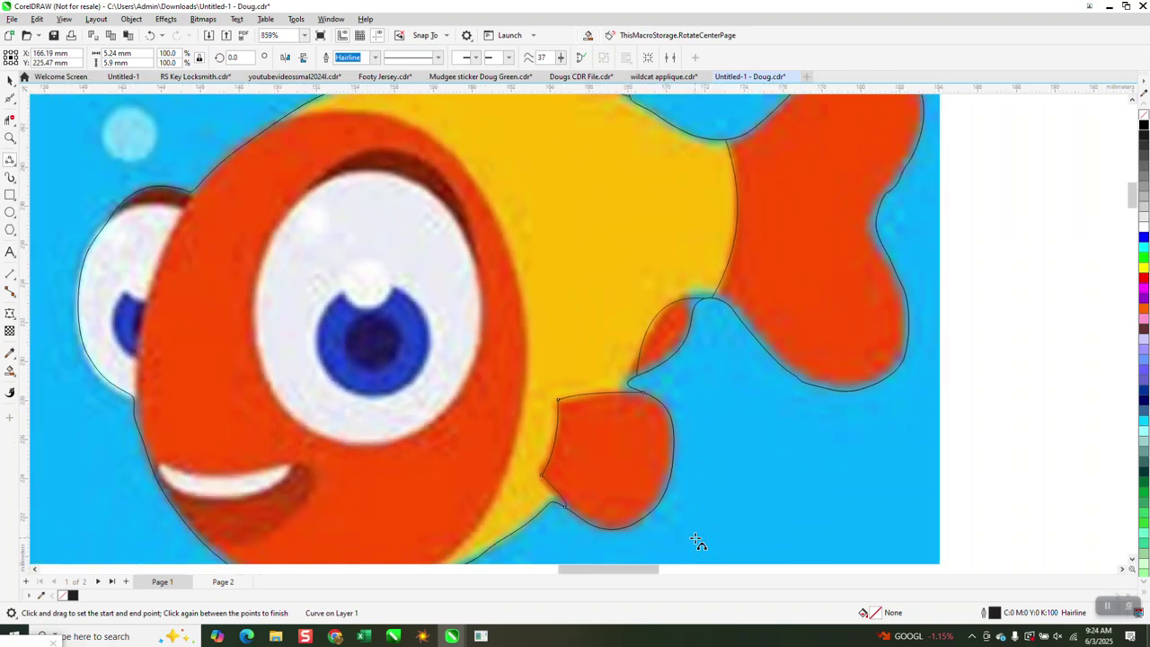
- Zoom onto the smile and draw two 3-point curves along its top and lower edges
{"action": "left_click", "coordinate": [11, 139]}
{"action": "left_click_drag", "start_coordinate": [207, 418], "coordinate": [344, 519]}
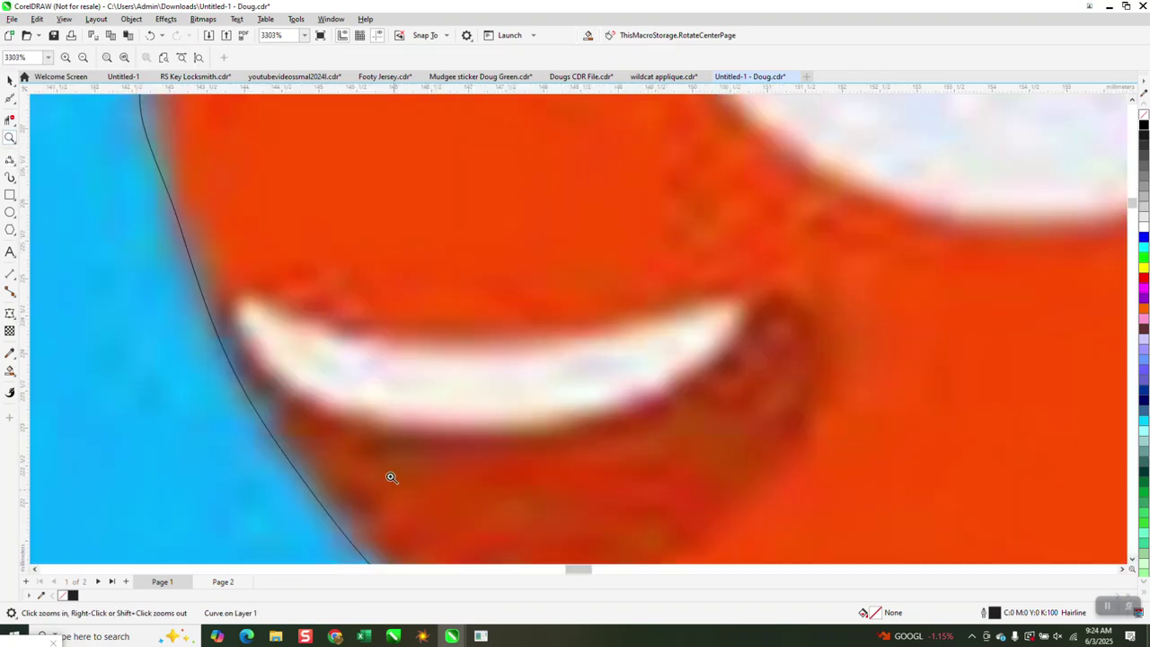
{"action": "left_click", "coordinate": [10, 157]}
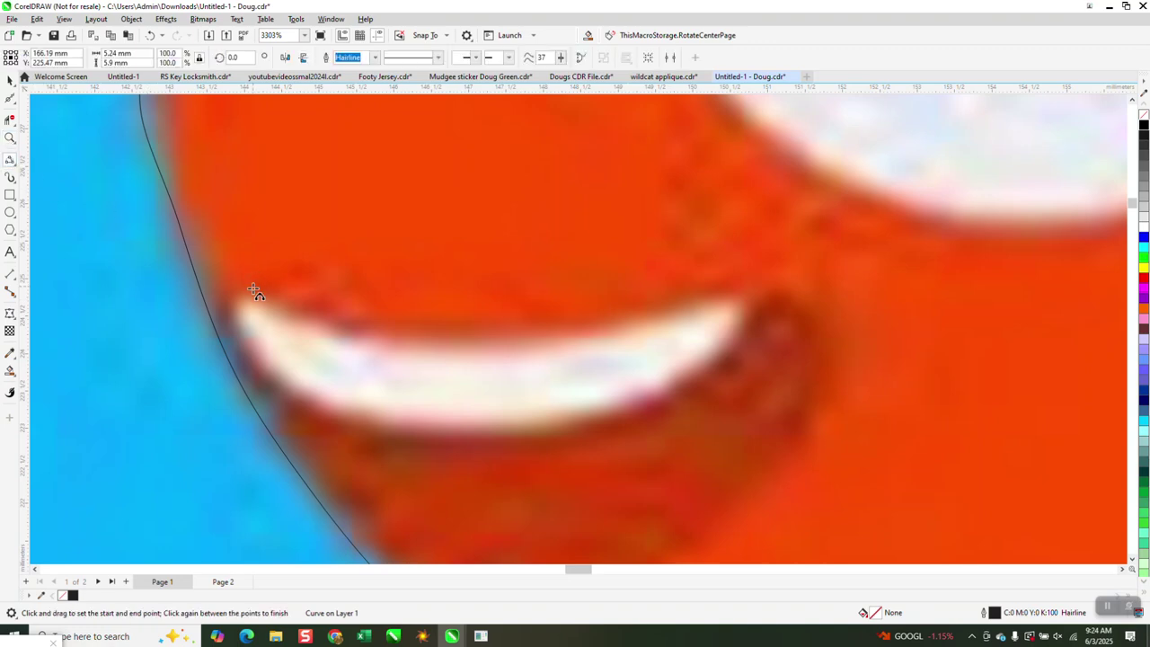
{"action": "left_click_drag", "start_coordinate": [335, 352], "coordinate": [733, 303]}
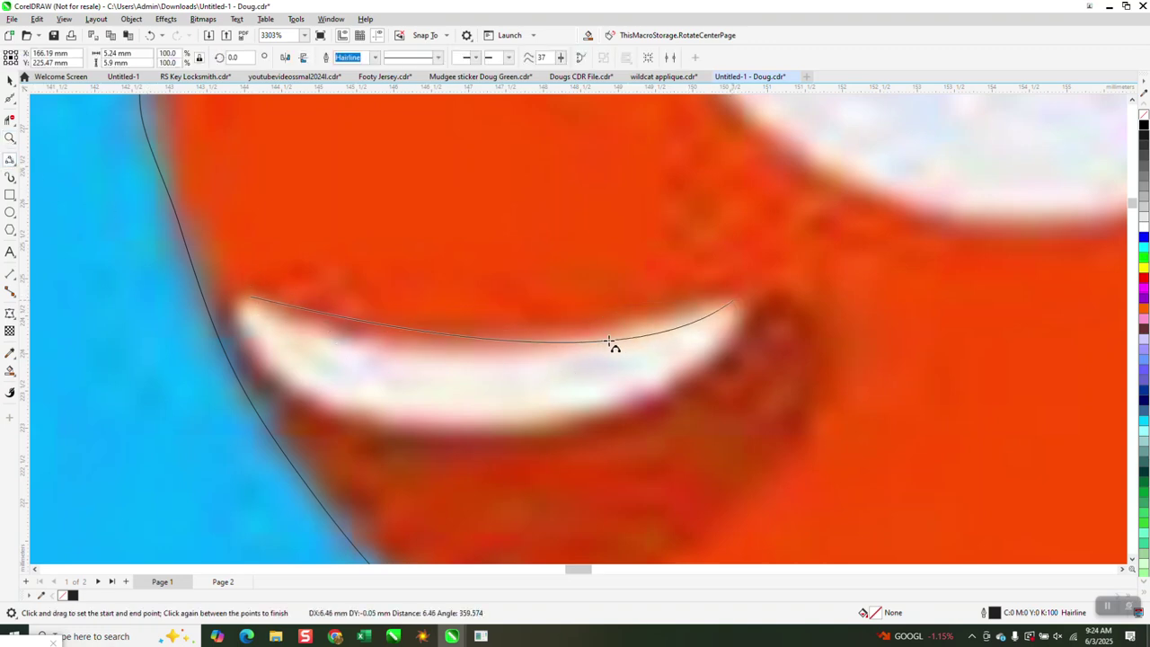
{"action": "left_click", "coordinate": [483, 342]}
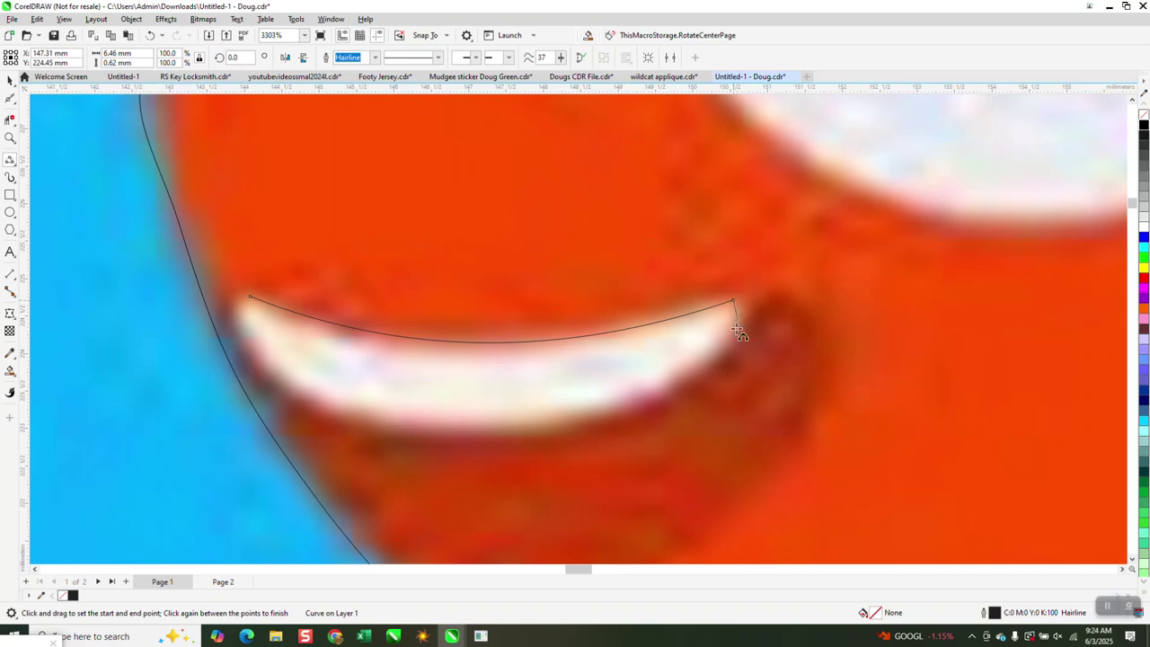
{"action": "left_click_drag", "start_coordinate": [733, 303], "coordinate": [249, 298]}
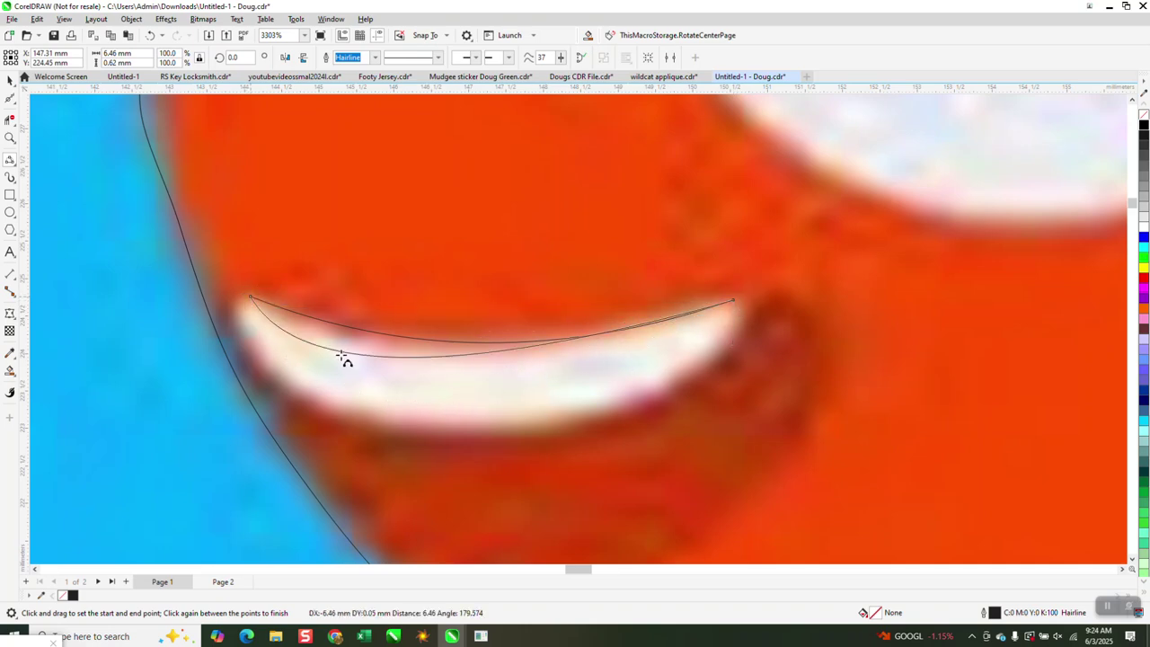
{"action": "left_click", "coordinate": [417, 426]}
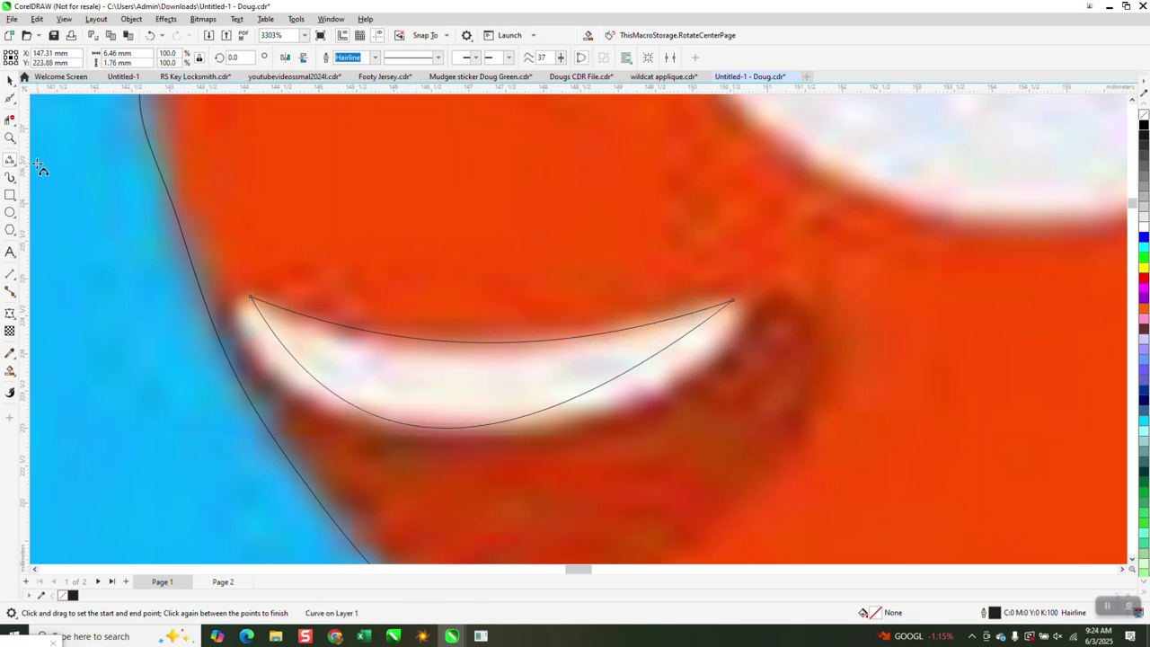
- Use the Shape tool on the end node's handles so the lower curve hugs the smile
{"action": "left_click", "coordinate": [15, 104]}
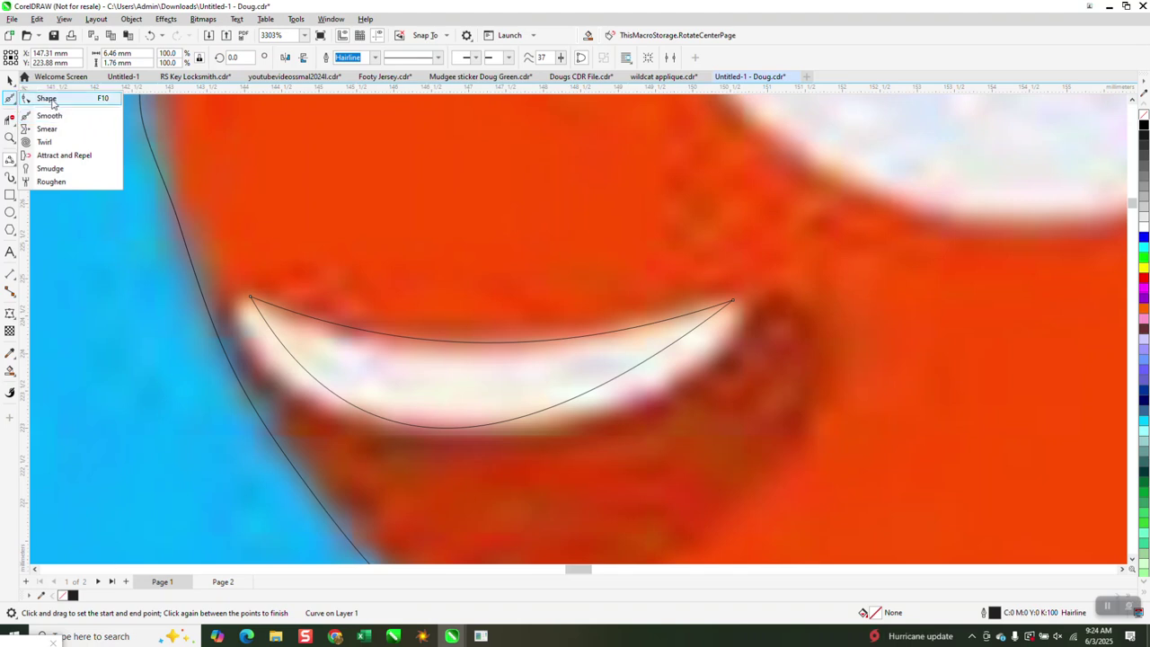
{"action": "left_click", "coordinate": [46, 98]}
{"action": "left_click", "coordinate": [733, 302]}
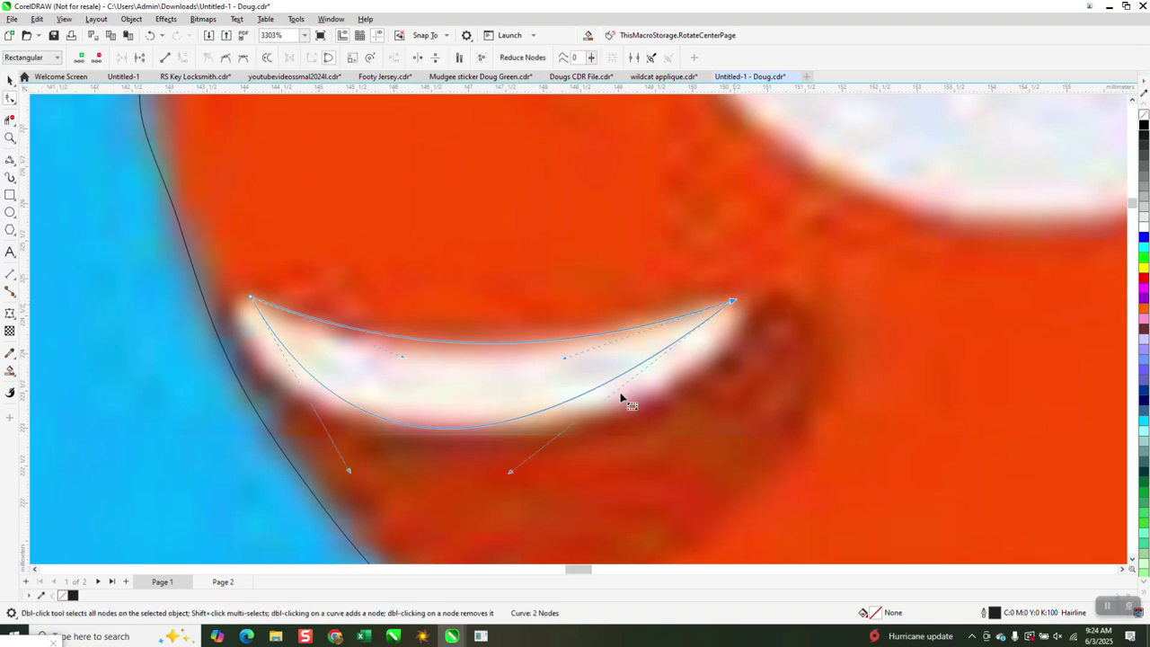
{"action": "left_click_drag", "start_coordinate": [575, 482], "coordinate": [618, 475]}
{"action": "left_click", "coordinate": [731, 302]}
{"action": "left_click_drag", "start_coordinate": [348, 471], "coordinate": [243, 458]}
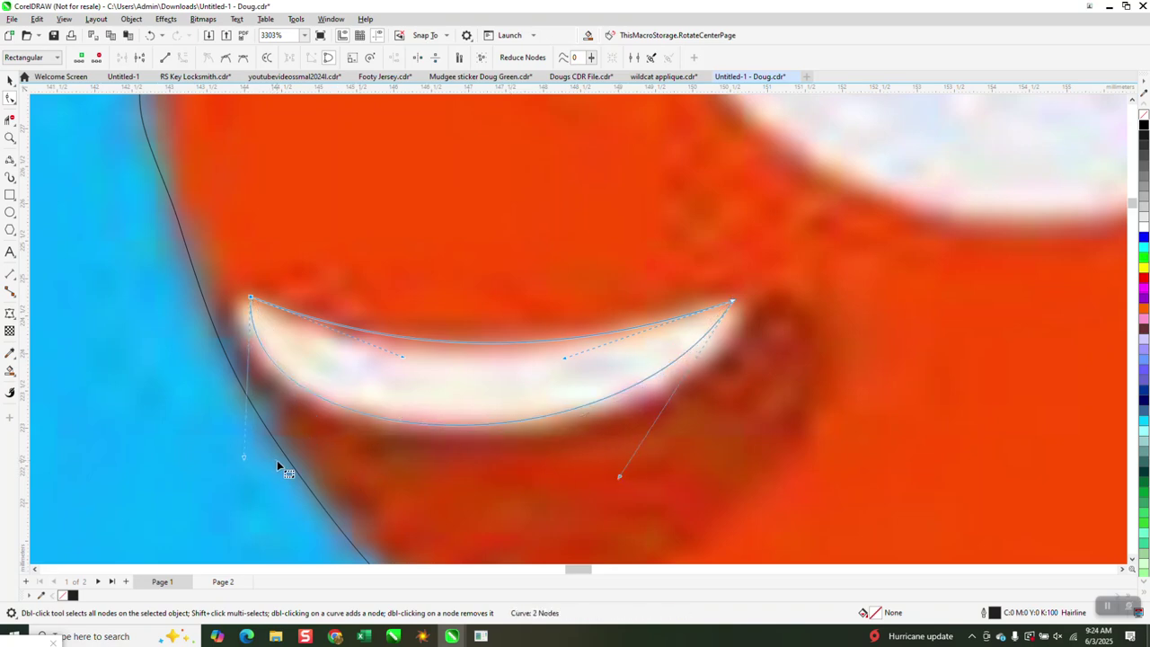
{"action": "scroll", "coordinate": [277, 464], "scroll_direction": "down", "scroll_amount": 6}
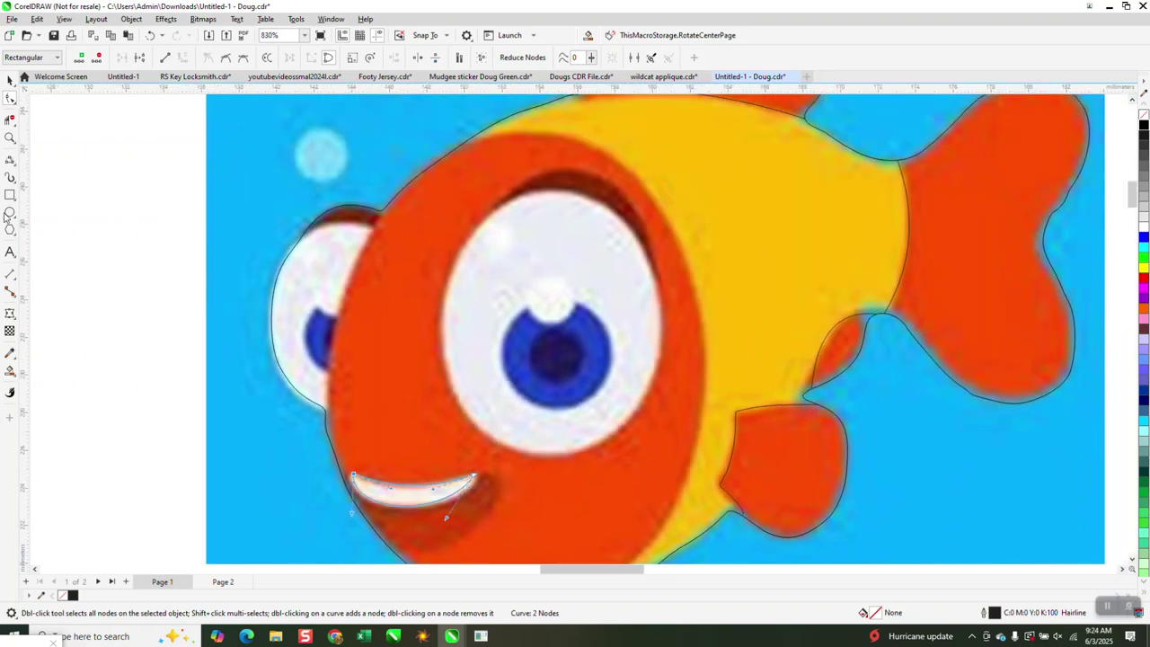
- Draw an ellipse, move it onto the large eye, and stretch it to the eye's edges
{"action": "left_click", "coordinate": [10, 212]}
{"action": "left_click_drag", "start_coordinate": [187, 197], "coordinate": [44, 403]}
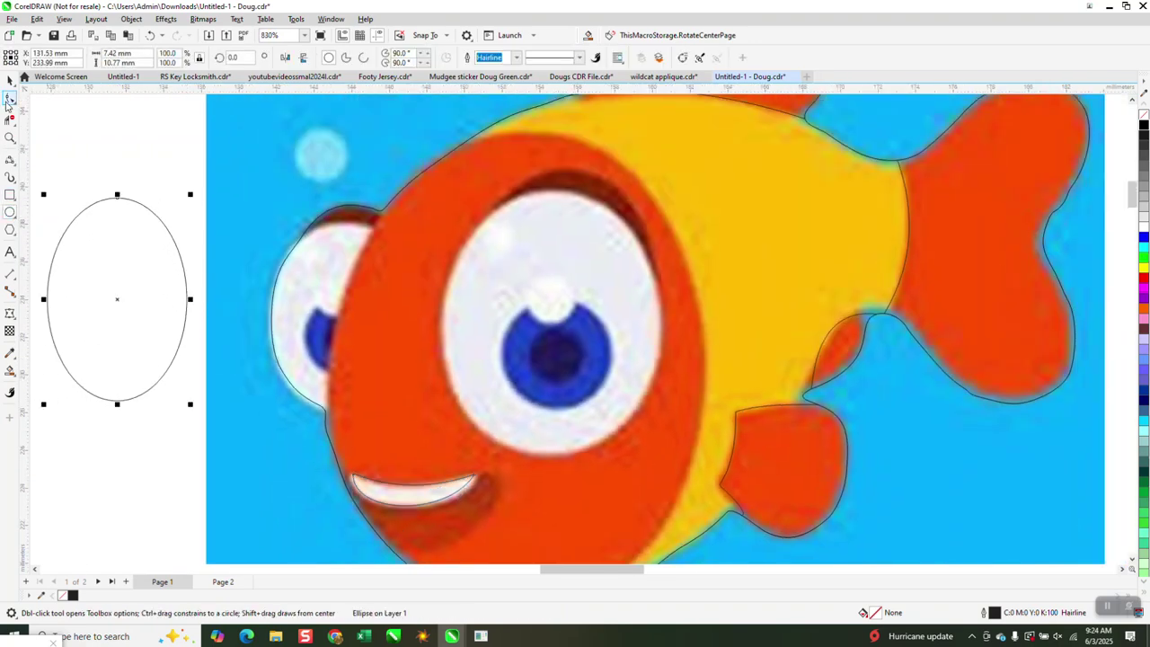
{"action": "left_click", "coordinate": [10, 81]}
{"action": "left_click_drag", "start_coordinate": [115, 300], "coordinate": [552, 334]}
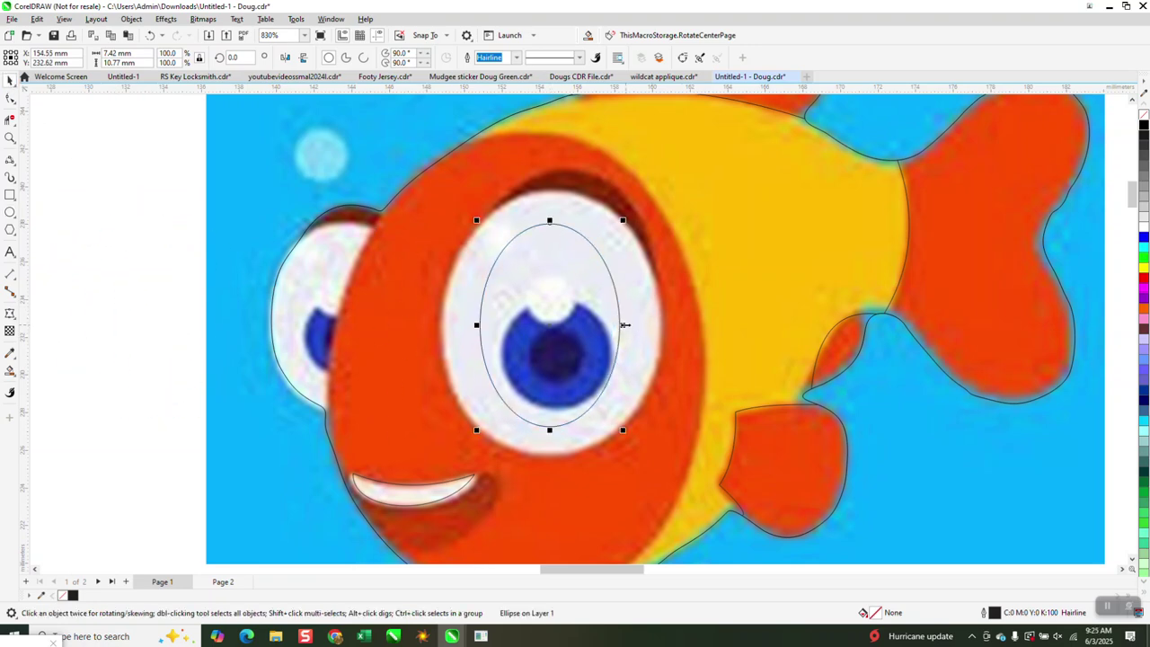
{"action": "left_click_drag", "start_coordinate": [625, 326], "coordinate": [668, 325]}
{"action": "left_click_drag", "start_coordinate": [480, 326], "coordinate": [438, 327]}
{"action": "left_click_drag", "start_coordinate": [554, 225], "coordinate": [561, 192]}
{"action": "left_click_drag", "start_coordinate": [548, 424], "coordinate": [552, 459]}
- Draw a small circle and fit it to 3.31 mm over the pupil's dark centre, deleting the offset duplicate
{"action": "left_click", "coordinate": [9, 213]}
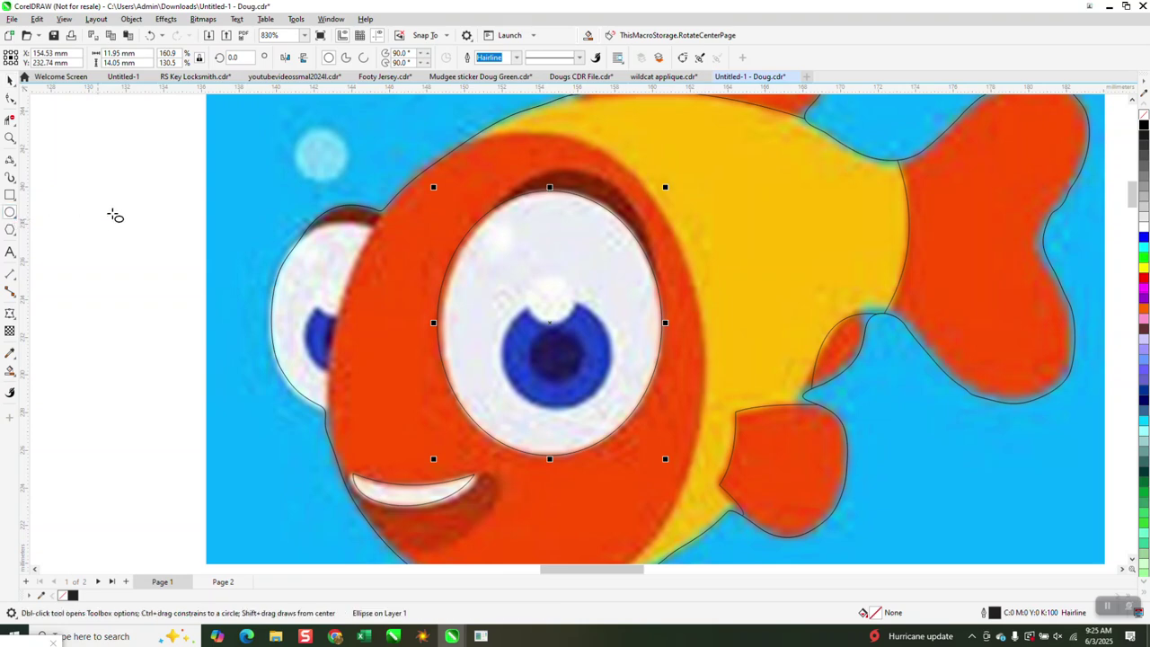
{"action": "left_click_drag", "start_coordinate": [128, 209], "coordinate": [106, 296]}
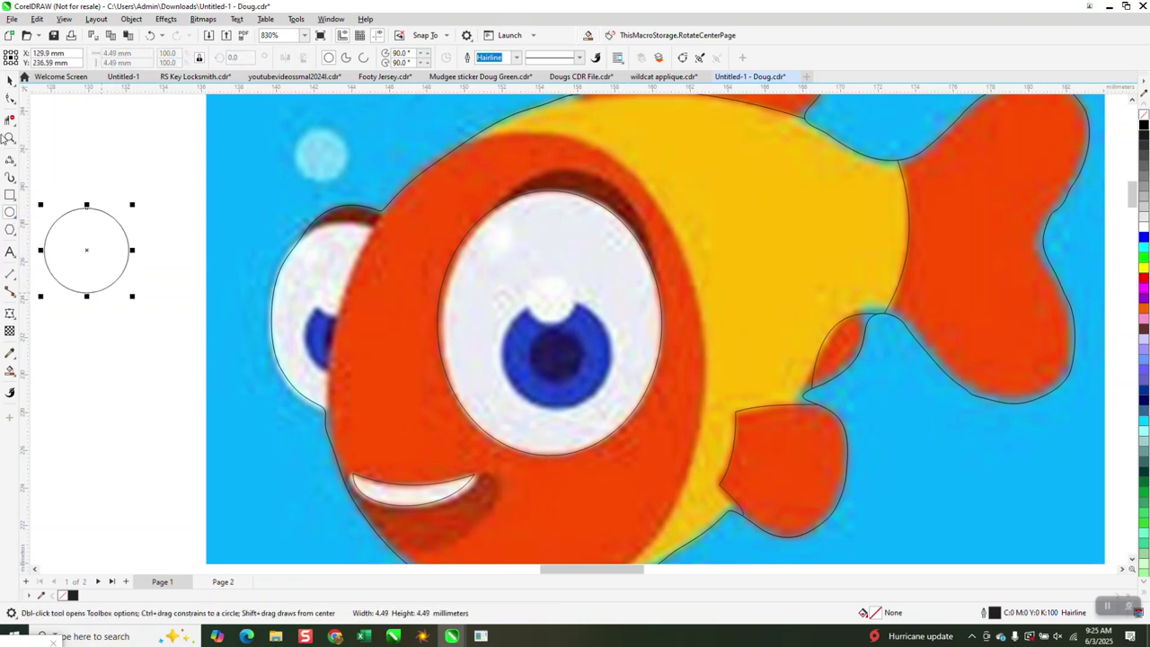
{"action": "key", "text": "space"}
{"action": "key", "text": "Escape"}
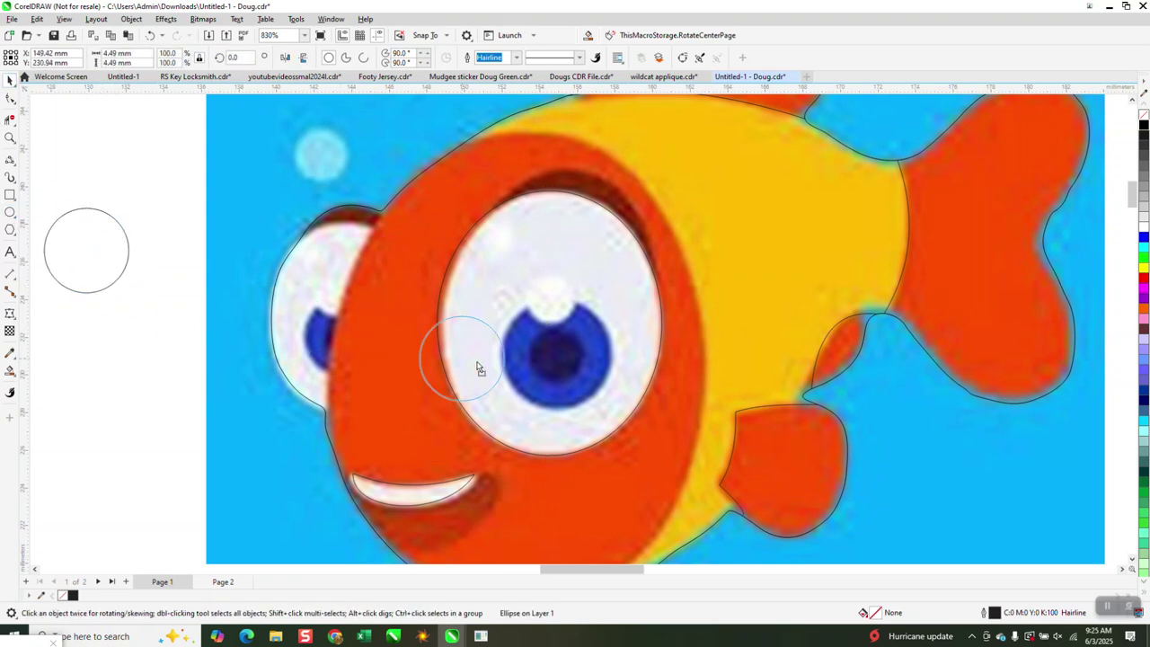
{"action": "left_click_drag", "start_coordinate": [557, 363], "coordinate": [558, 360]}
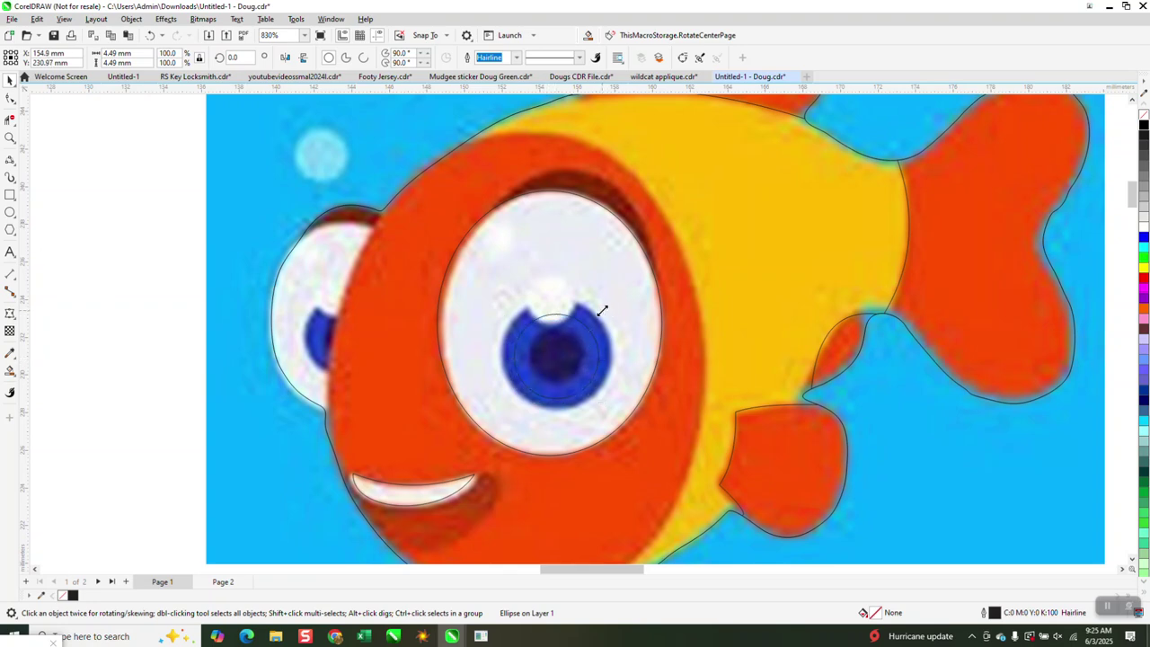
{"action": "left_click_drag", "start_coordinate": [602, 310], "coordinate": [596, 326]}
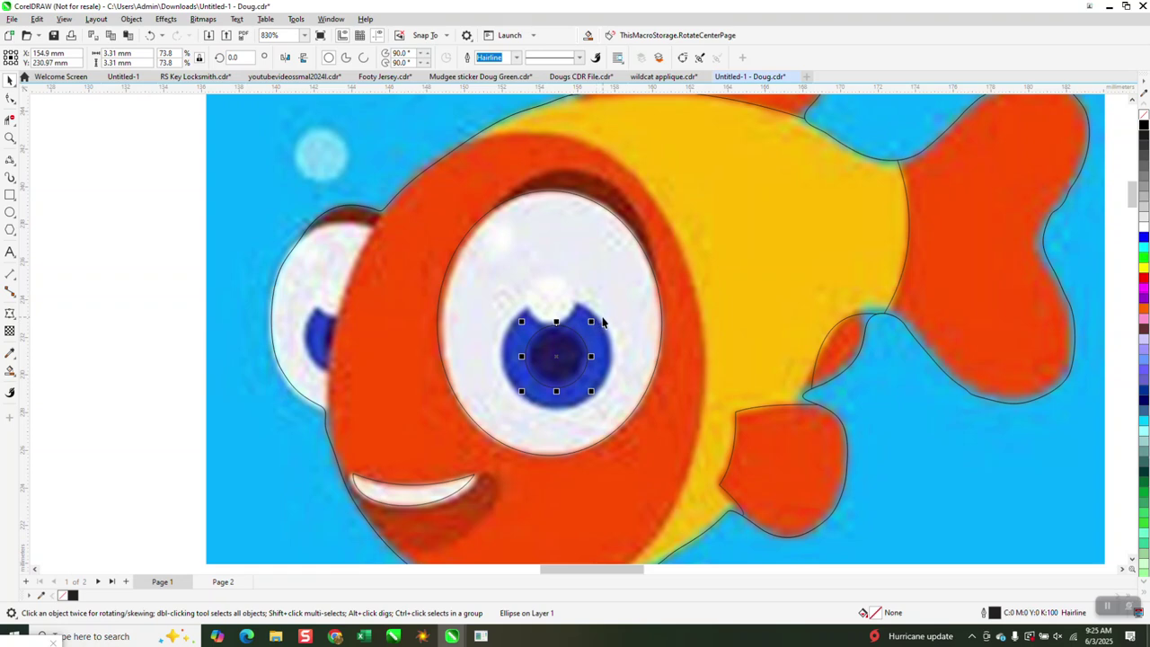
{"action": "key", "text": "ctrl+d"}
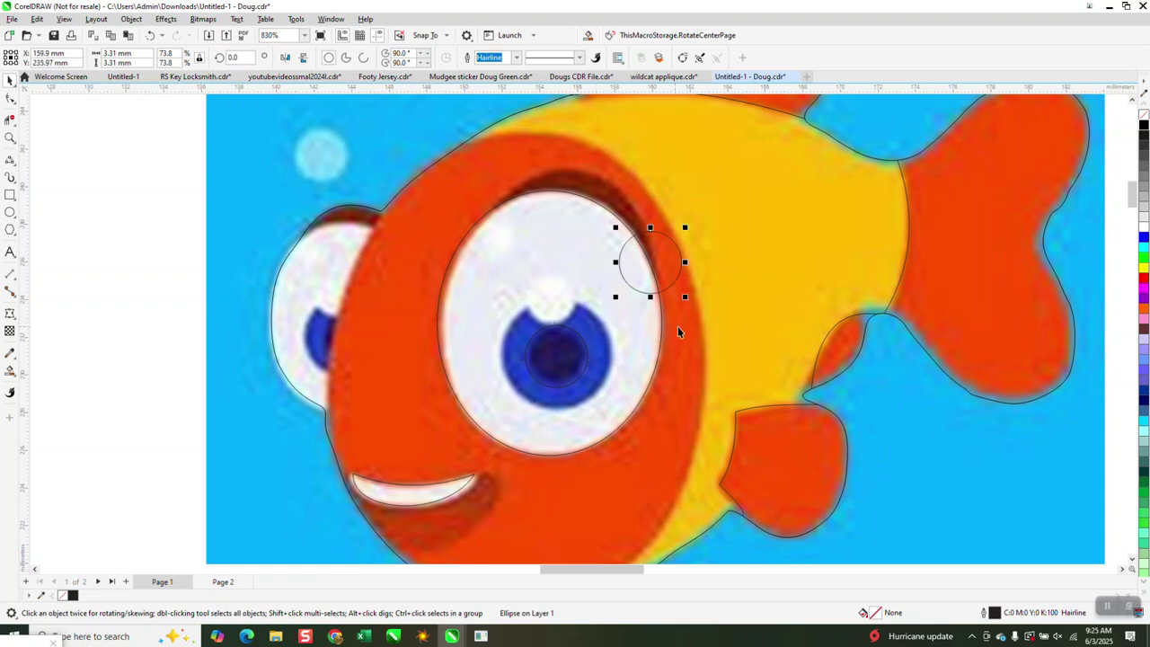
{"action": "key", "text": "Delete"}
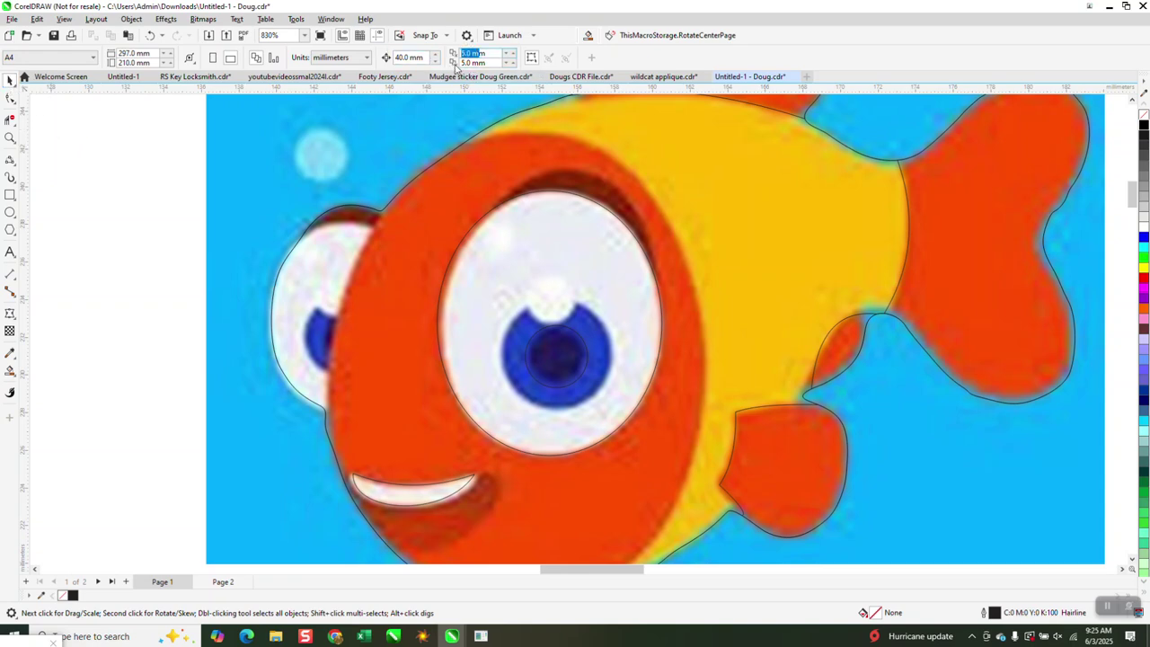
- Set duplicate offsets to 0 mm and enlarge the pupil circle to 5.93 mm around the blue iris
{"action": "type", "text": "0"}
{"action": "type", "text": "0"}
{"action": "left_click", "coordinate": [11, 214]}
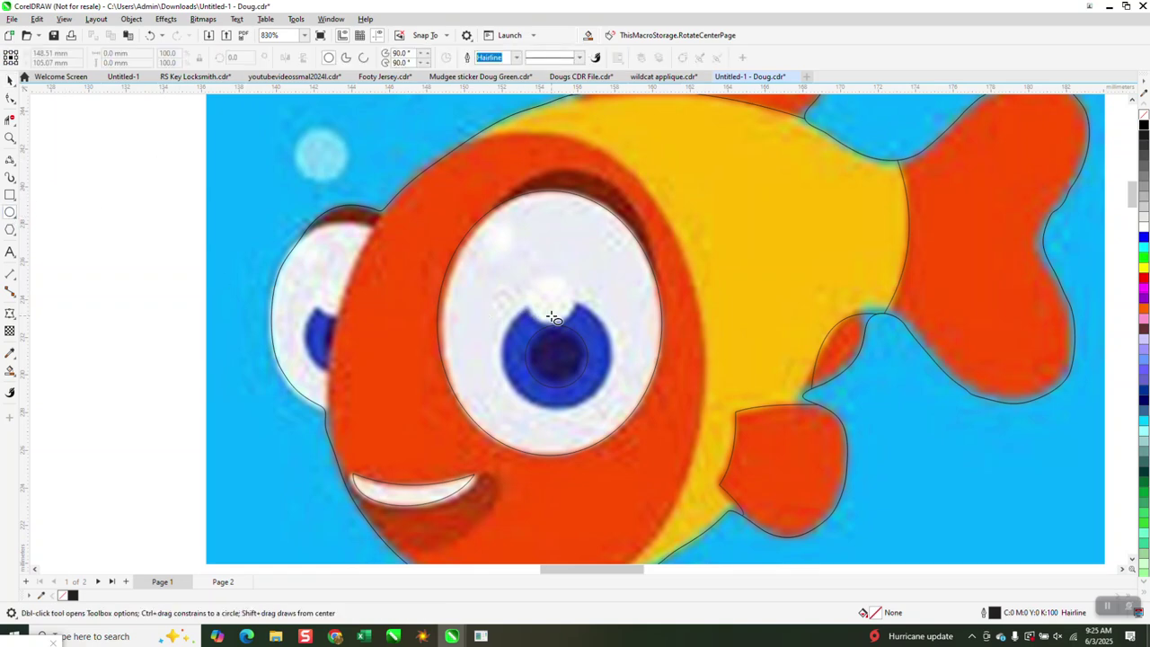
{"action": "left_click", "coordinate": [11, 80]}
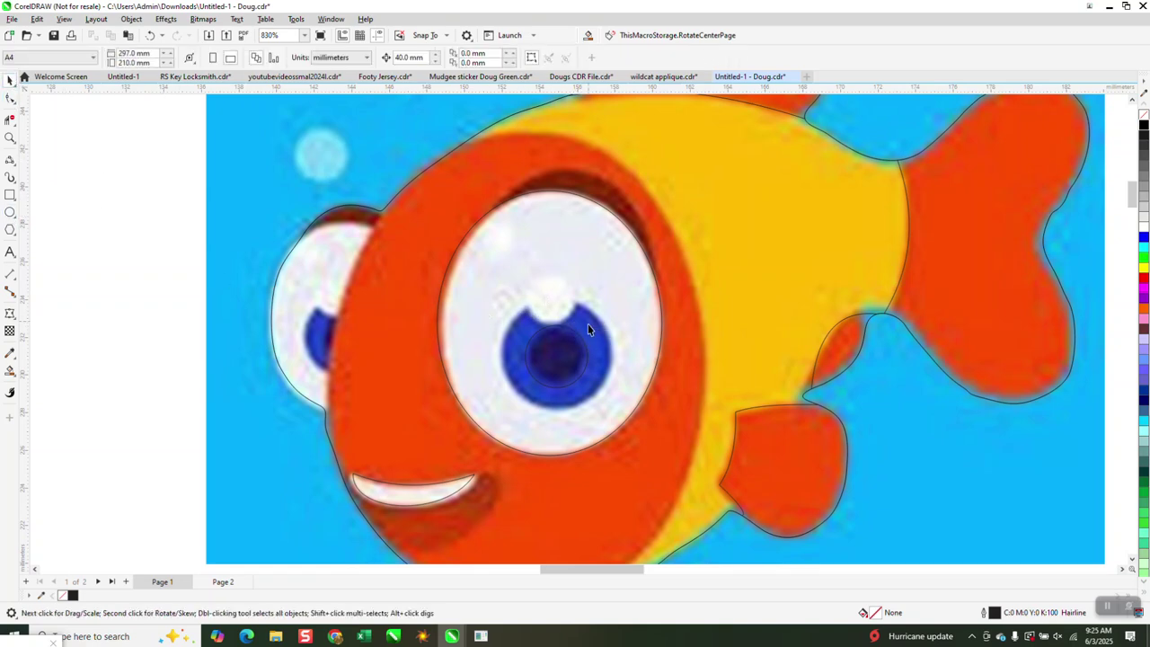
{"action": "left_click", "coordinate": [581, 343]}
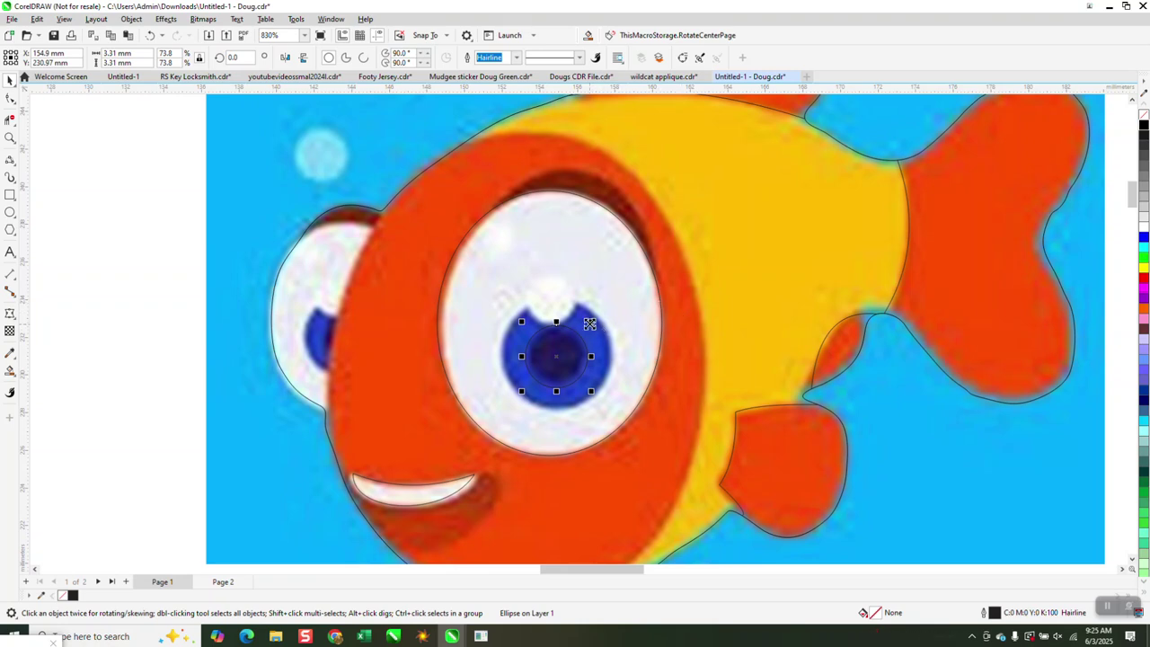
{"action": "left_click_drag", "start_coordinate": [590, 322], "coordinate": [619, 297]}
- Draw a 2.42 mm circle outlining the eye's white highlight
{"action": "left_click", "coordinate": [10, 212]}
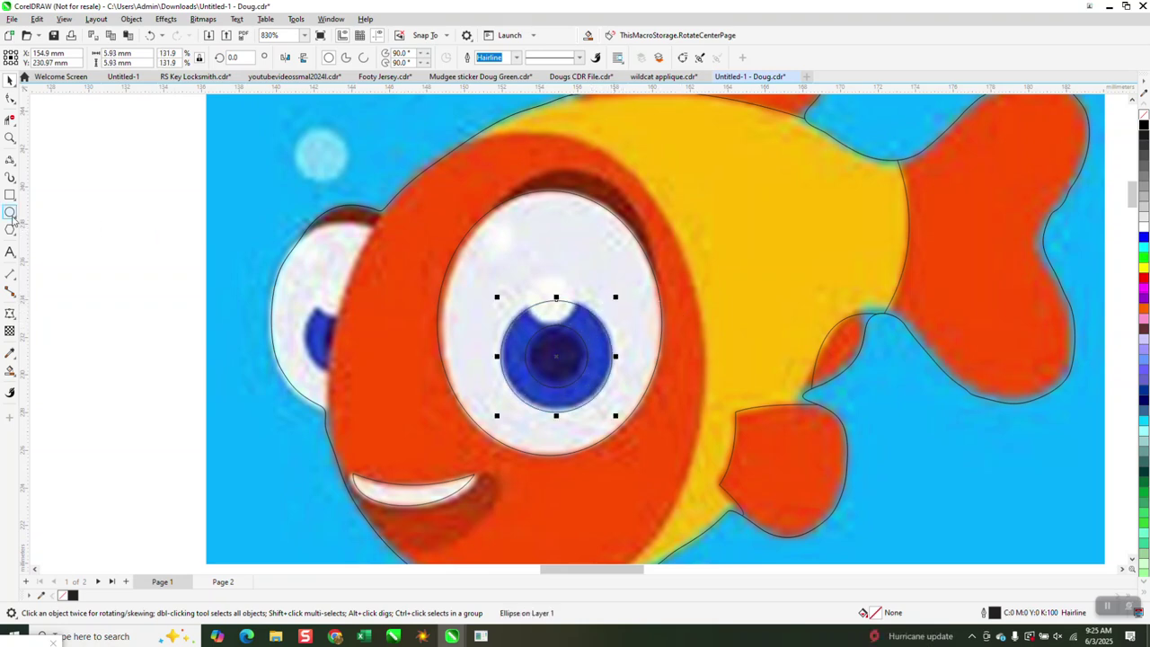
{"action": "left_click_drag", "start_coordinate": [133, 218], "coordinate": [568, 307]}
{"action": "key", "text": "space"}
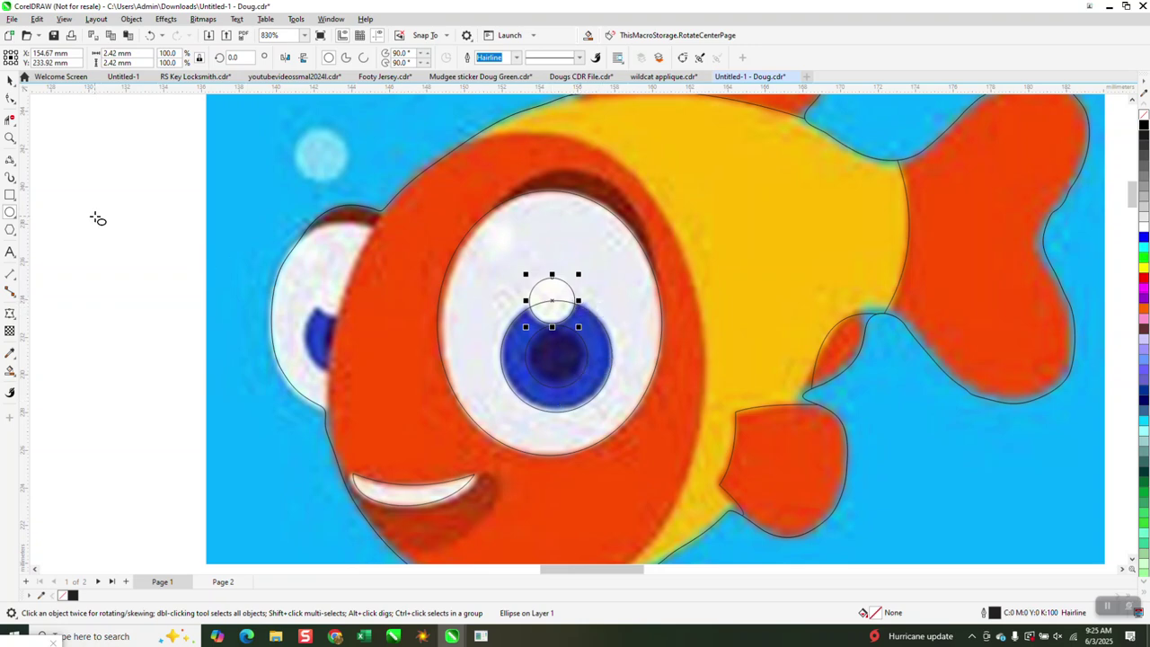
{"action": "left_click", "coordinate": [10, 137]}
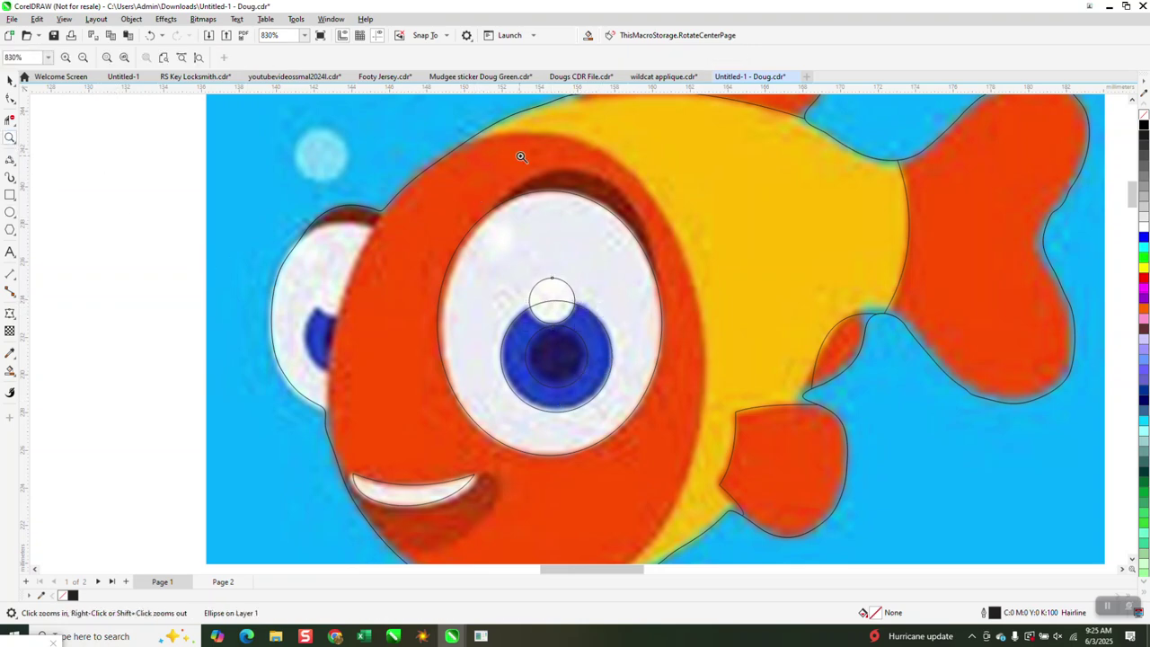
- Draw a curve over the dark-red eyelid arc above the large eye and bend its end-node handle to fit
{"action": "left_click_drag", "start_coordinate": [732, 319], "coordinate": [732, 321]}
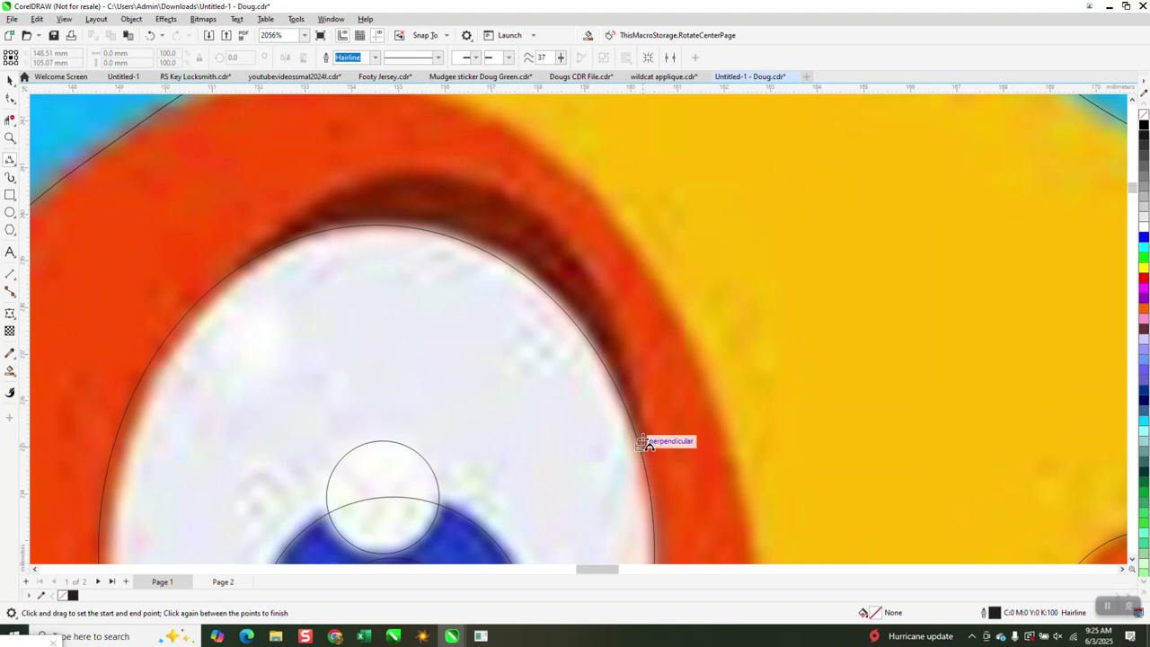
{"action": "left_click_drag", "start_coordinate": [640, 443], "coordinate": [241, 263]}
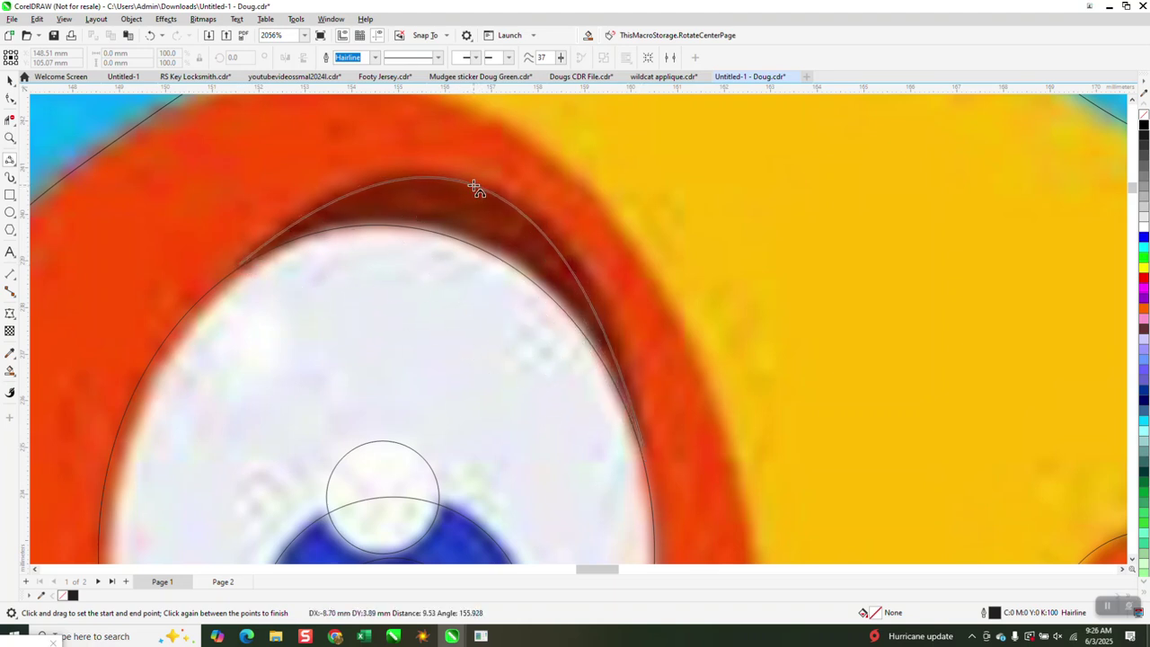
{"action": "left_click", "coordinate": [474, 187]}
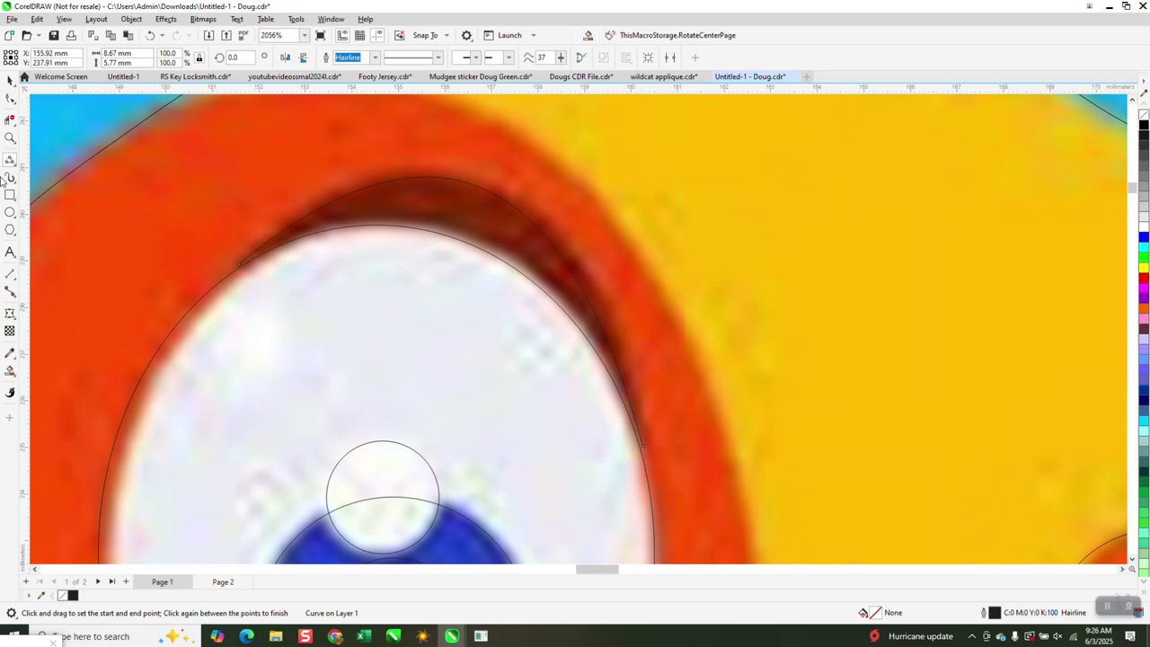
{"action": "left_click", "coordinate": [10, 99]}
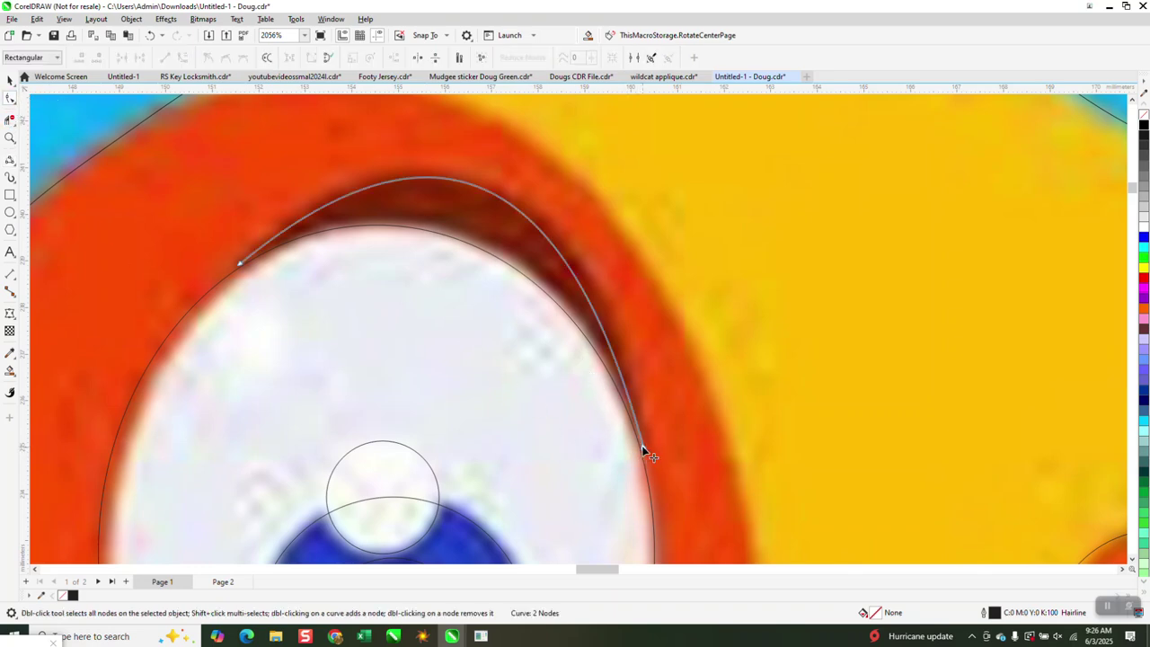
{"action": "left_click", "coordinate": [642, 447]}
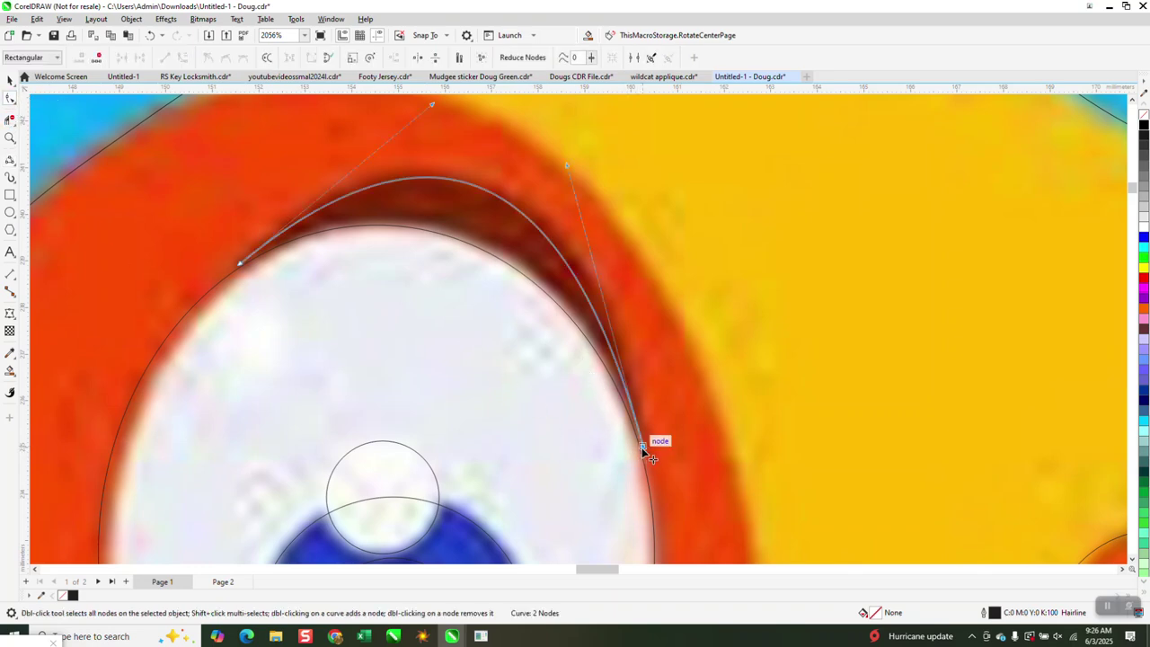
{"action": "left_click", "coordinate": [575, 175]}
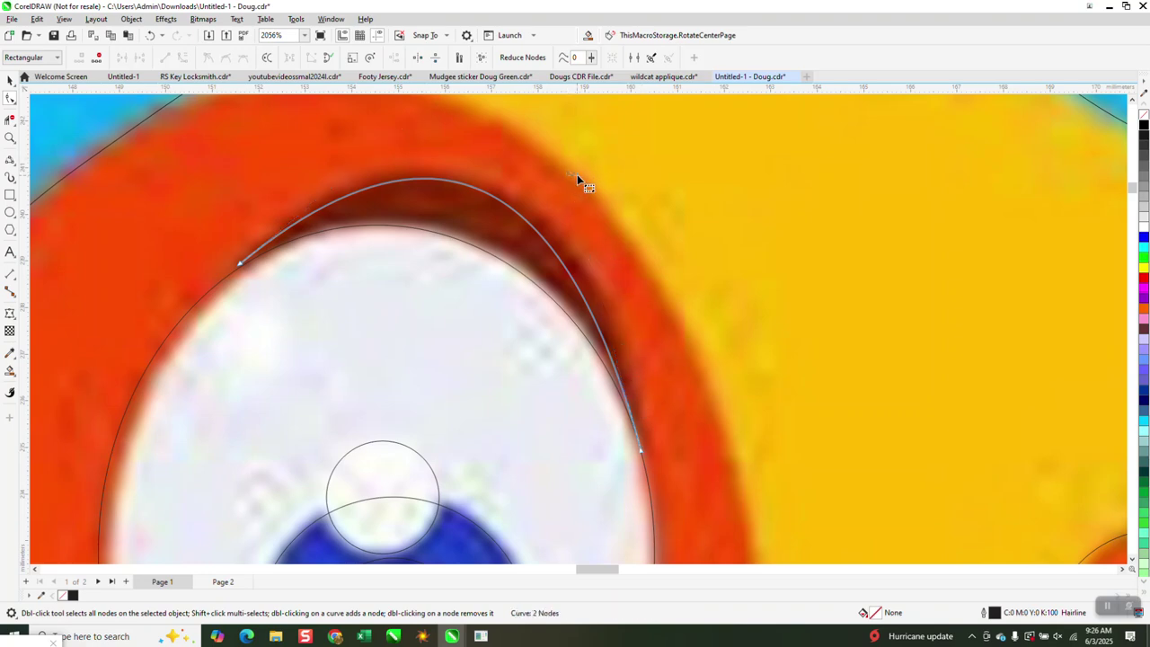
{"action": "left_click", "coordinate": [642, 451]}
{"action": "left_click_drag", "start_coordinate": [566, 169], "coordinate": [612, 176]}
{"action": "scroll", "coordinate": [661, 374], "scroll_direction": "down", "scroll_amount": 1}
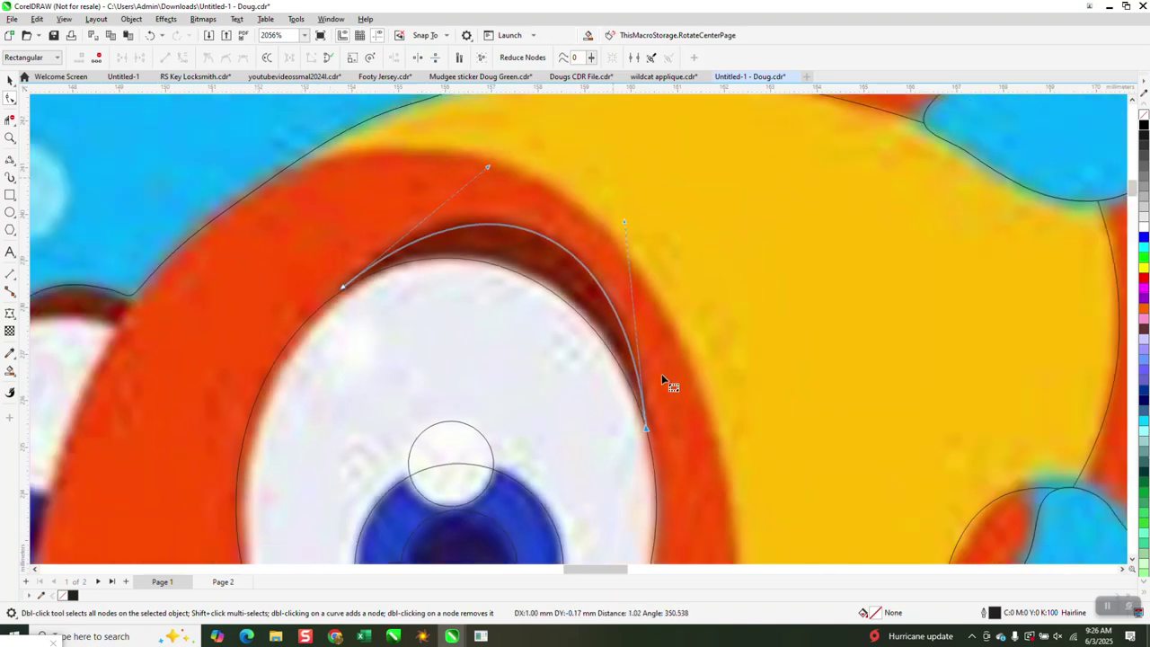
{"action": "scroll", "coordinate": [648, 377], "scroll_direction": "down", "scroll_amount": 4}
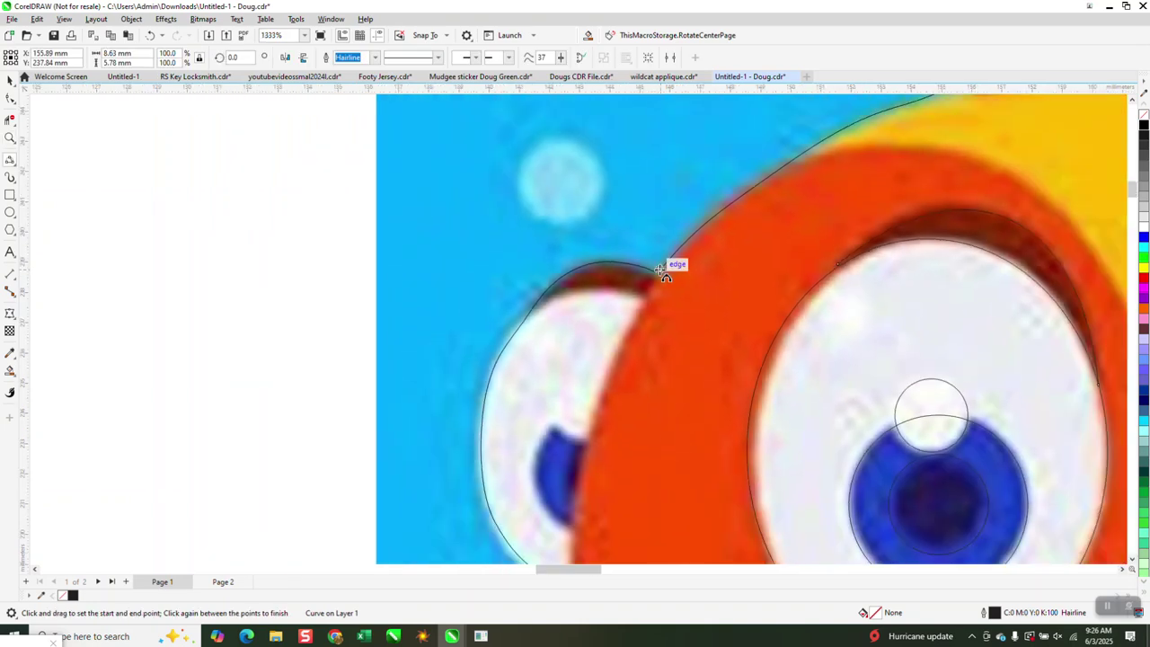
{"action": "scroll", "coordinate": [665, 268], "scroll_direction": "down", "scroll_amount": 2}
- Zoom onto the small far eye and trace its blue crescent pupil's top and left edges with curves
{"action": "left_click_drag", "start_coordinate": [631, 342], "coordinate": [611, 284]}
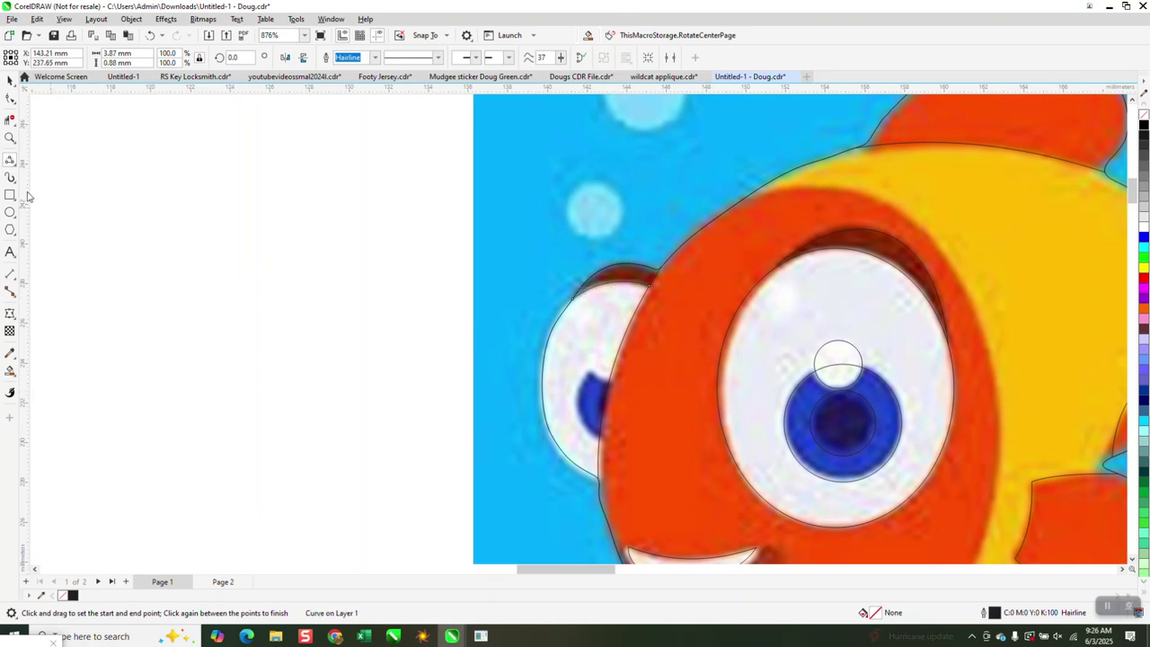
{"action": "left_click", "coordinate": [10, 137]}
{"action": "left_click_drag", "start_coordinate": [565, 369], "coordinate": [676, 445]}
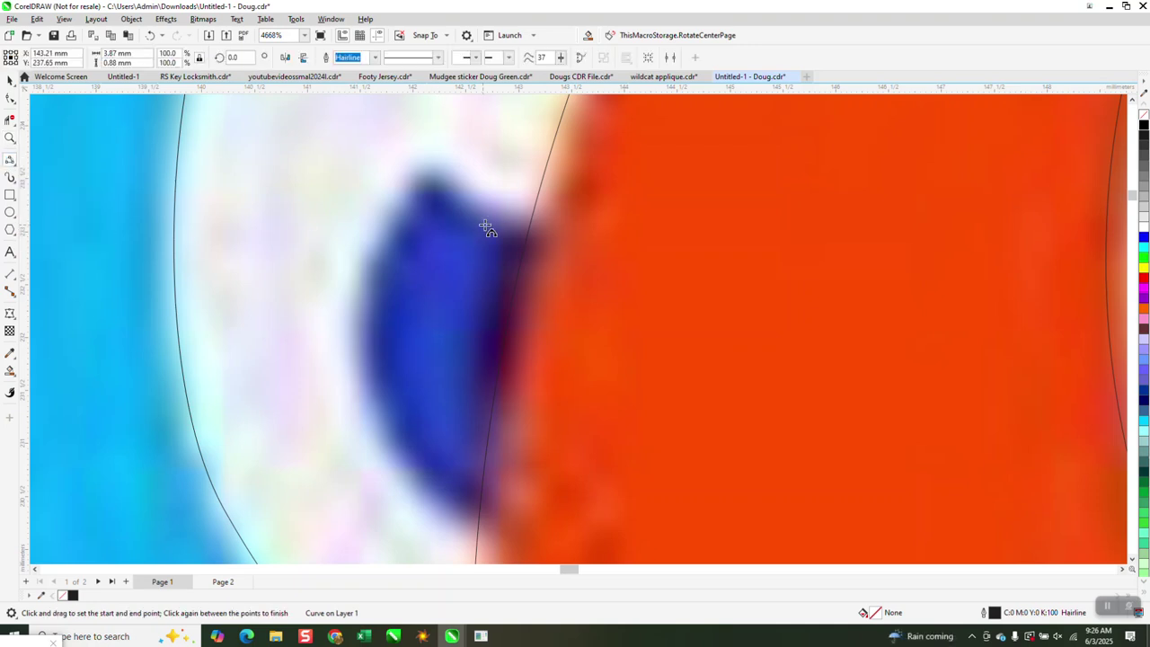
{"action": "left_click_drag", "start_coordinate": [529, 228], "coordinate": [479, 521]}
{"action": "left_click", "coordinate": [471, 201]}
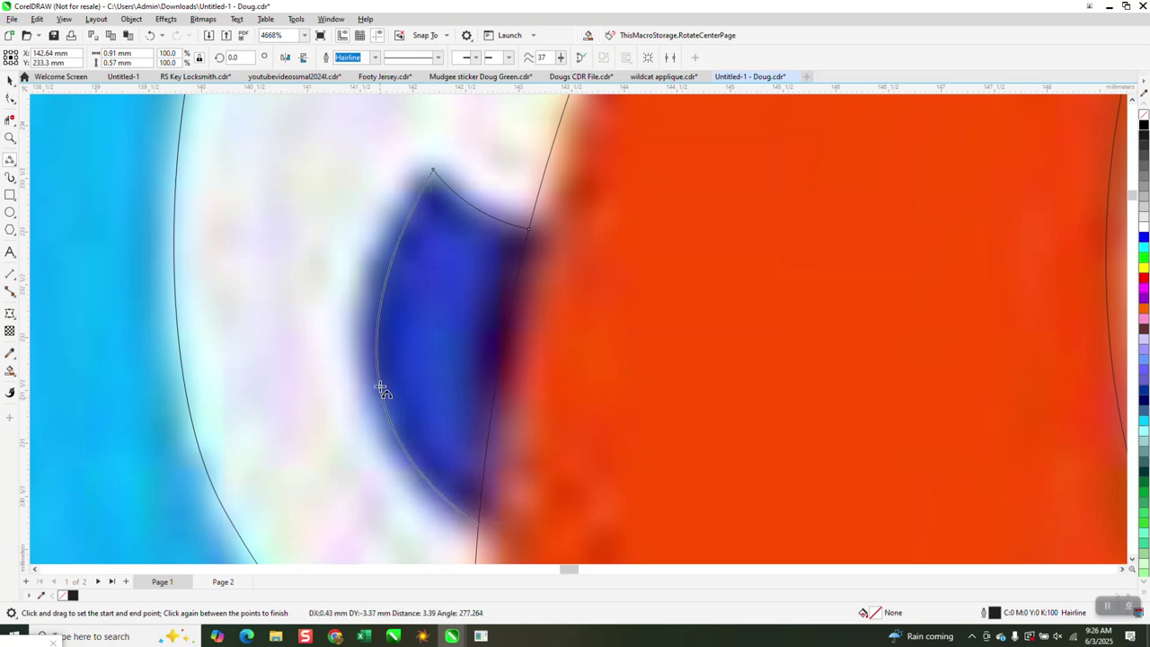
{"action": "left_click", "coordinate": [378, 390]}
- Select the original fish bitmap and nudge it down off the tracing
{"action": "scroll", "coordinate": [267, 365], "scroll_direction": "down", "scroll_amount": 5}
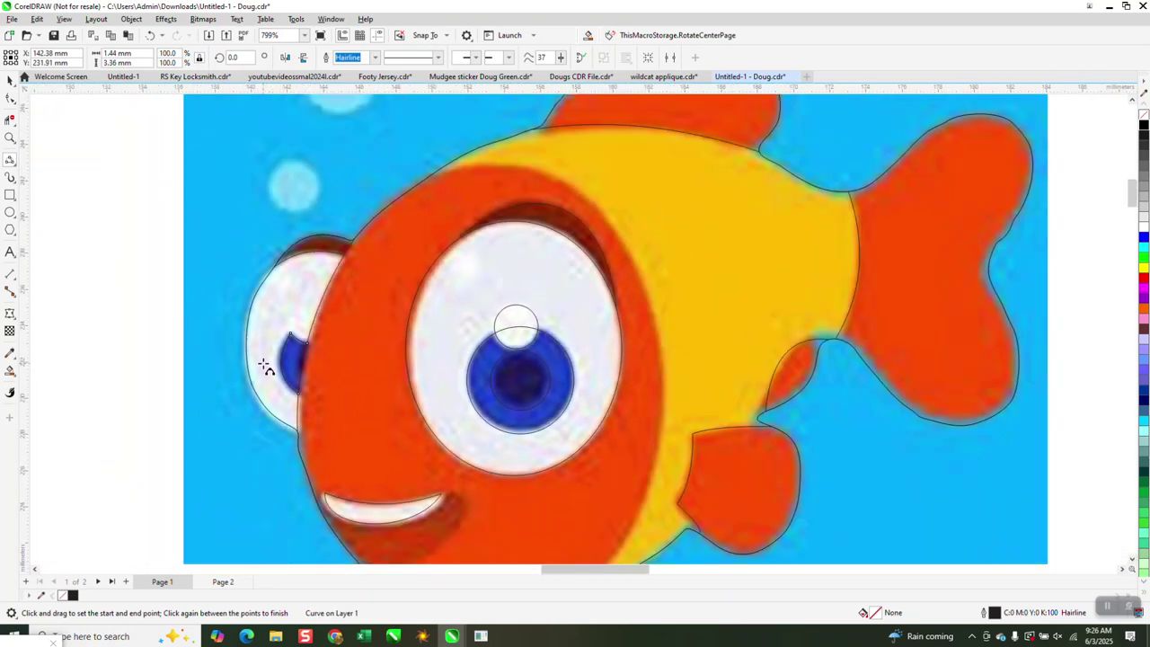
{"action": "scroll", "coordinate": [267, 365], "scroll_direction": "down", "scroll_amount": 2}
{"action": "scroll", "coordinate": [266, 370], "scroll_direction": "down", "scroll_amount": 1}
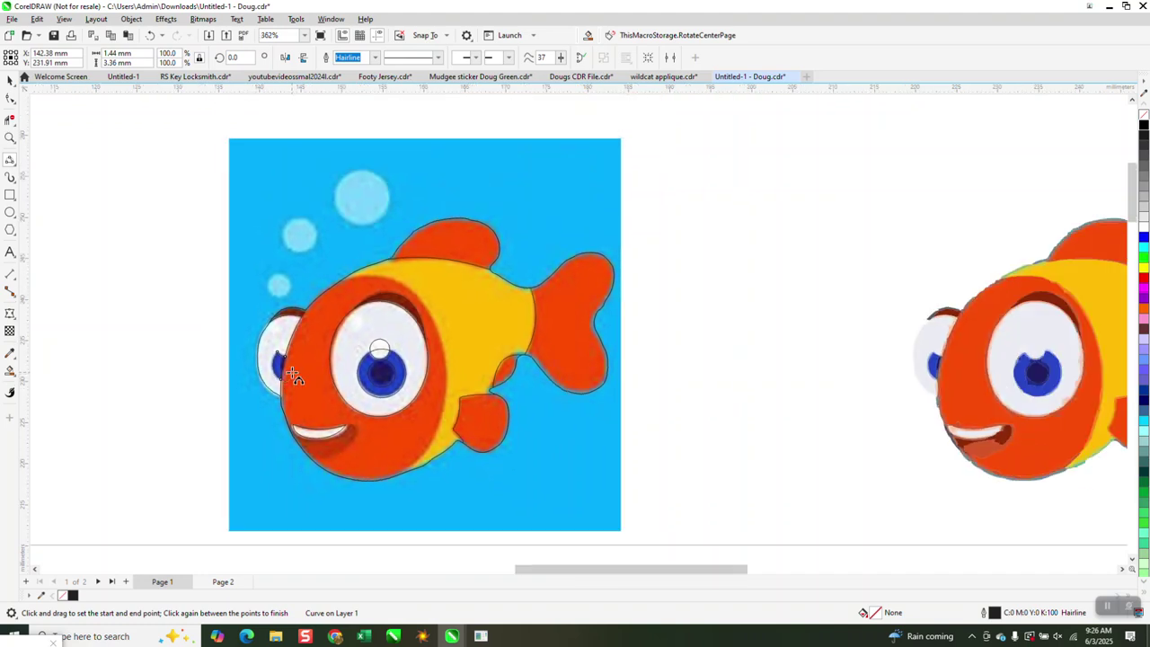
{"action": "left_click", "coordinate": [10, 79]}
{"action": "left_click", "coordinate": [602, 184]}
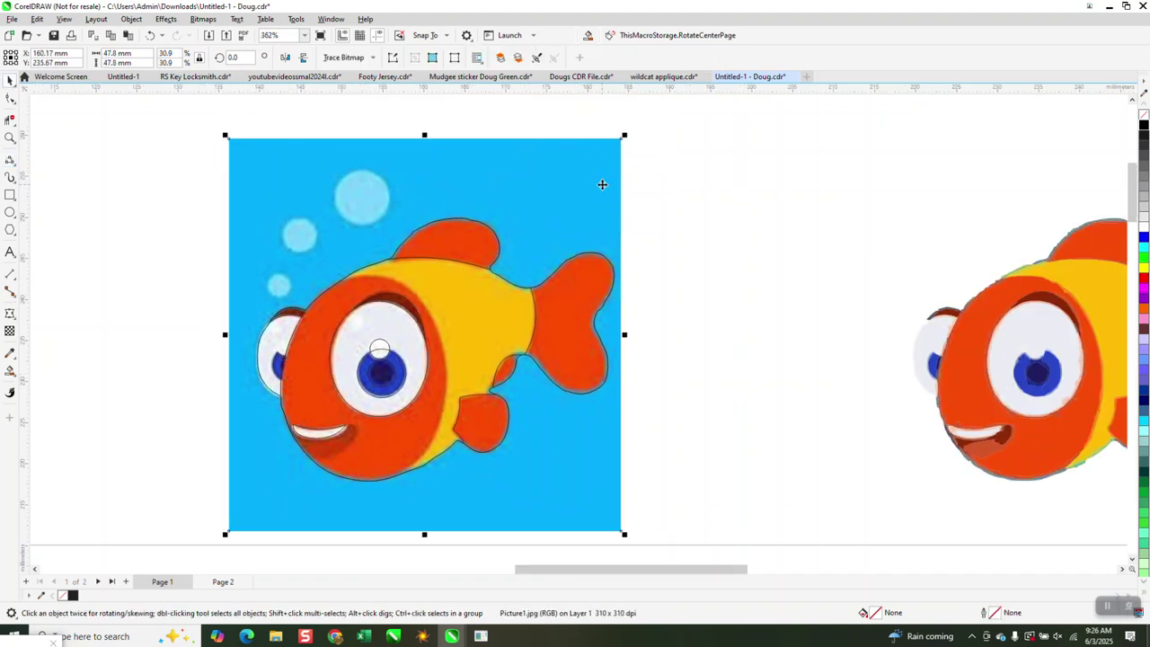
{"action": "key", "text": "Down"}
{"action": "key", "text": "Down"}
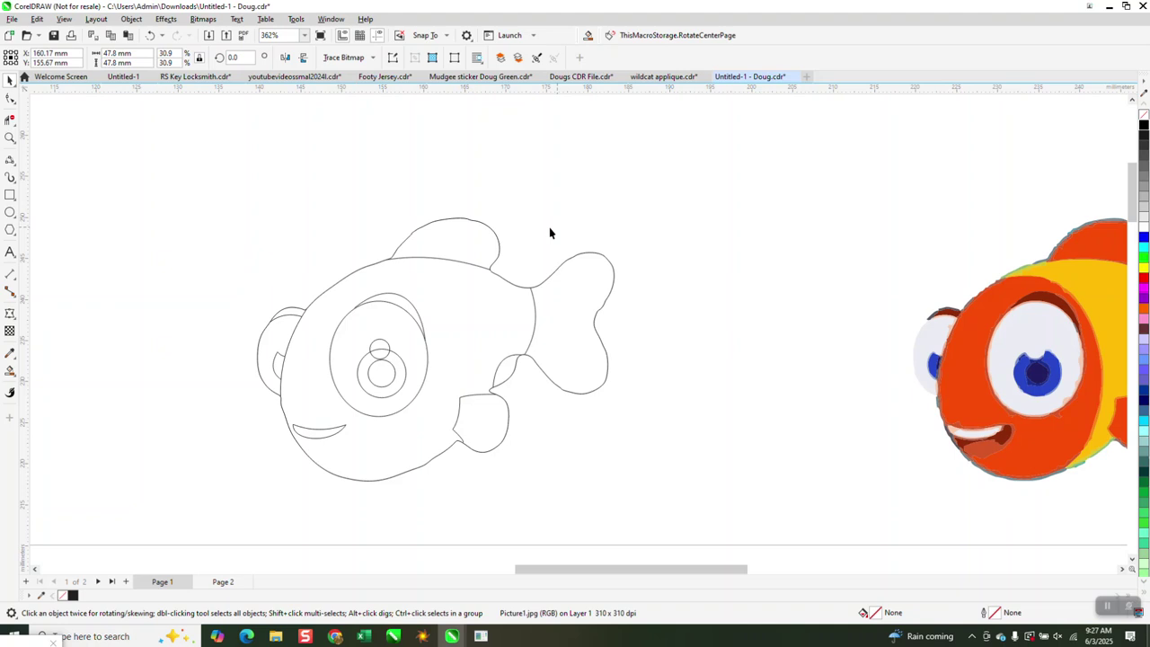
- Zoom in on the eye circles and pick the Virtual Segment Delete tool
{"action": "left_click", "coordinate": [10, 138]}
{"action": "left_click_drag", "start_coordinate": [405, 375], "coordinate": [393, 343]}
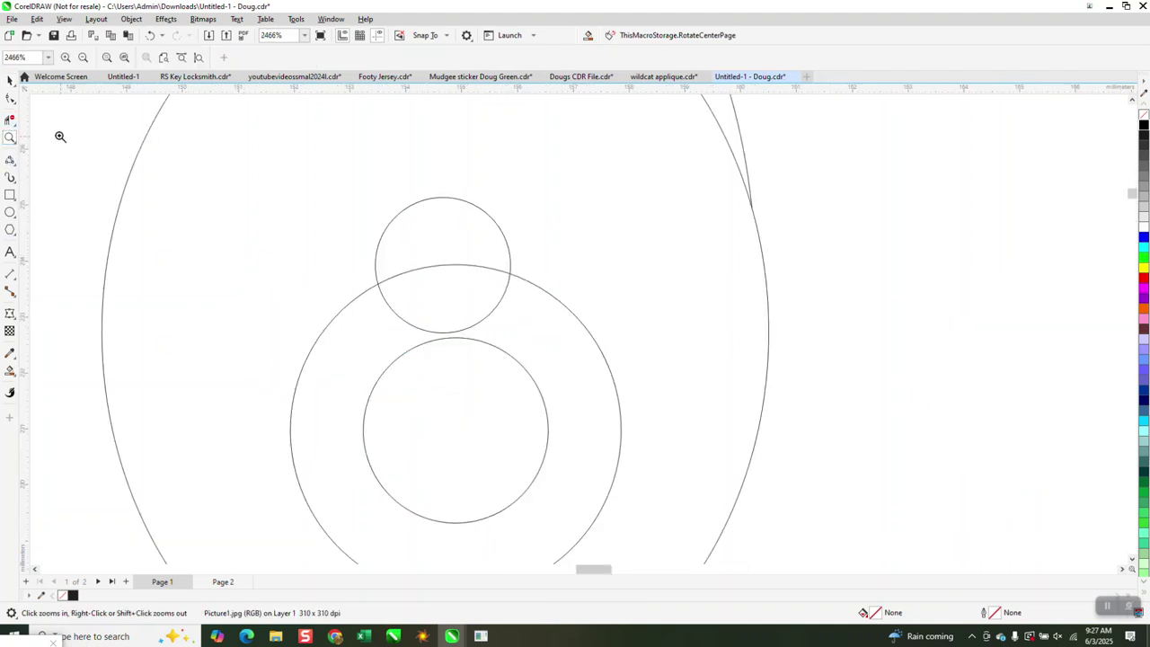
{"action": "left_click", "coordinate": [10, 121]}
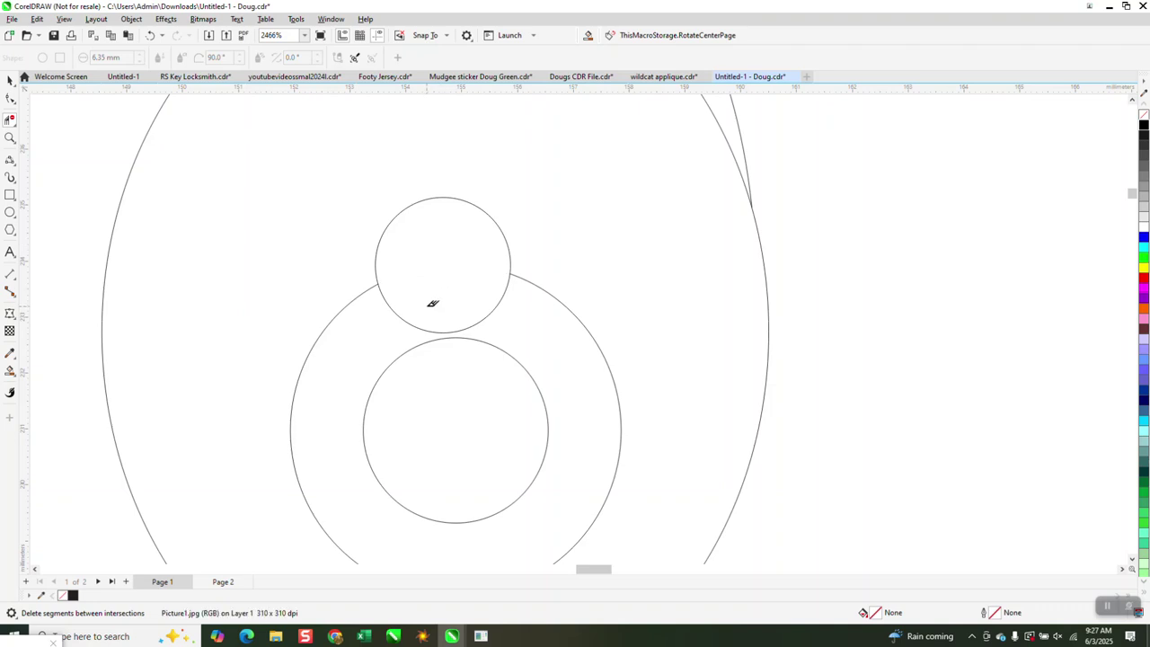
{"action": "scroll", "coordinate": [442, 310], "scroll_direction": "down", "scroll_amount": 4}
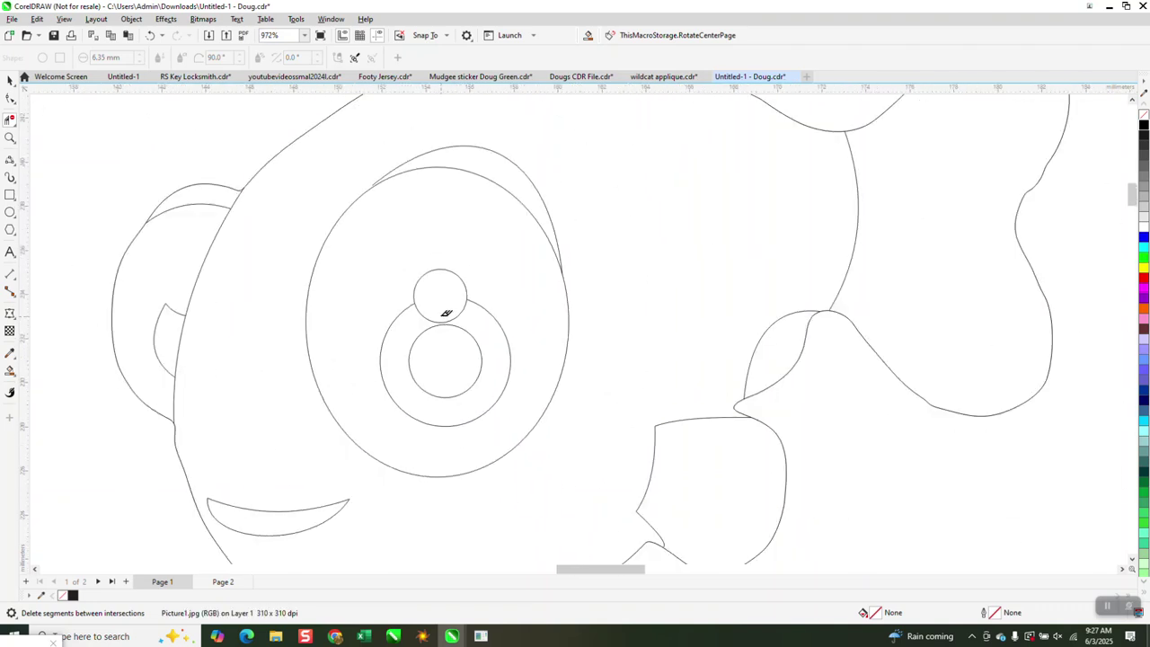
{"action": "scroll", "coordinate": [447, 314], "scroll_direction": "down", "scroll_amount": 5}
{"action": "scroll", "coordinate": [401, 267], "scroll_direction": "down", "scroll_amount": 1}
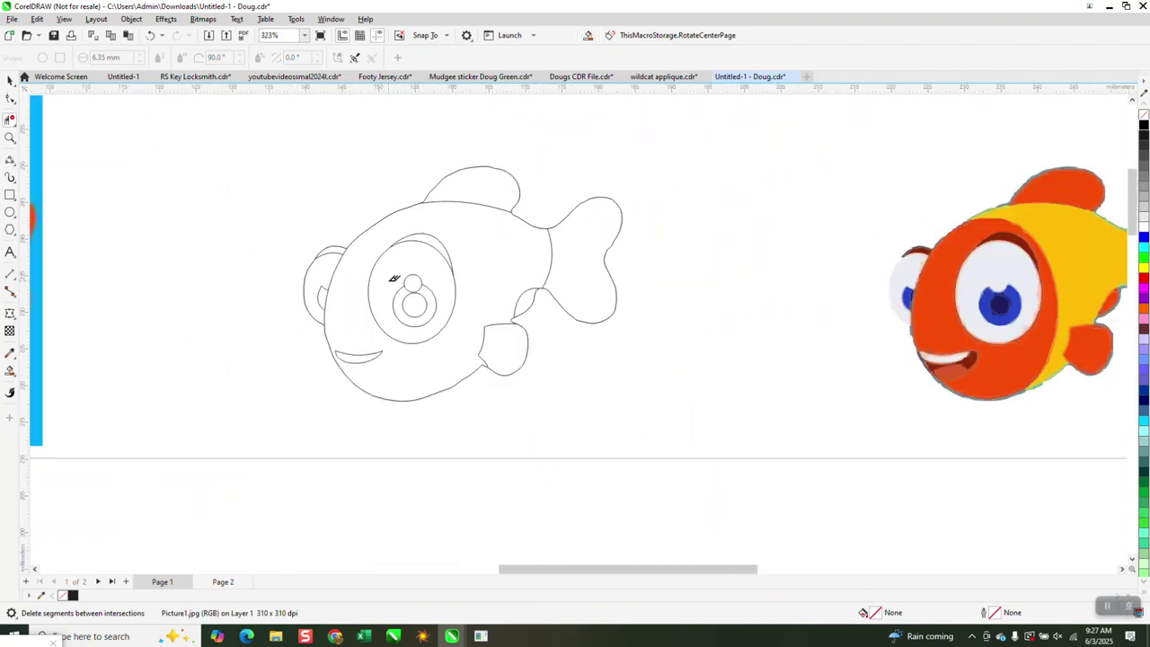
- Draw a rectangle around the fish outline and move the coloured traced fish beside it
{"action": "left_click", "coordinate": [10, 194]}
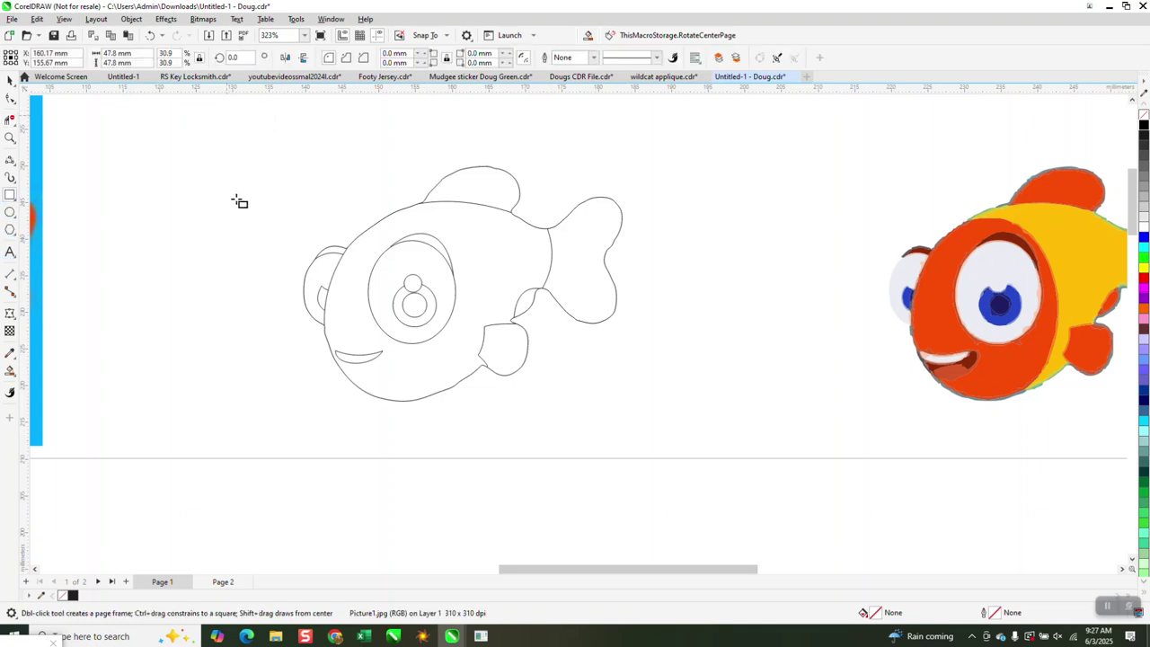
{"action": "left_click_drag", "start_coordinate": [224, 119], "coordinate": [674, 441]}
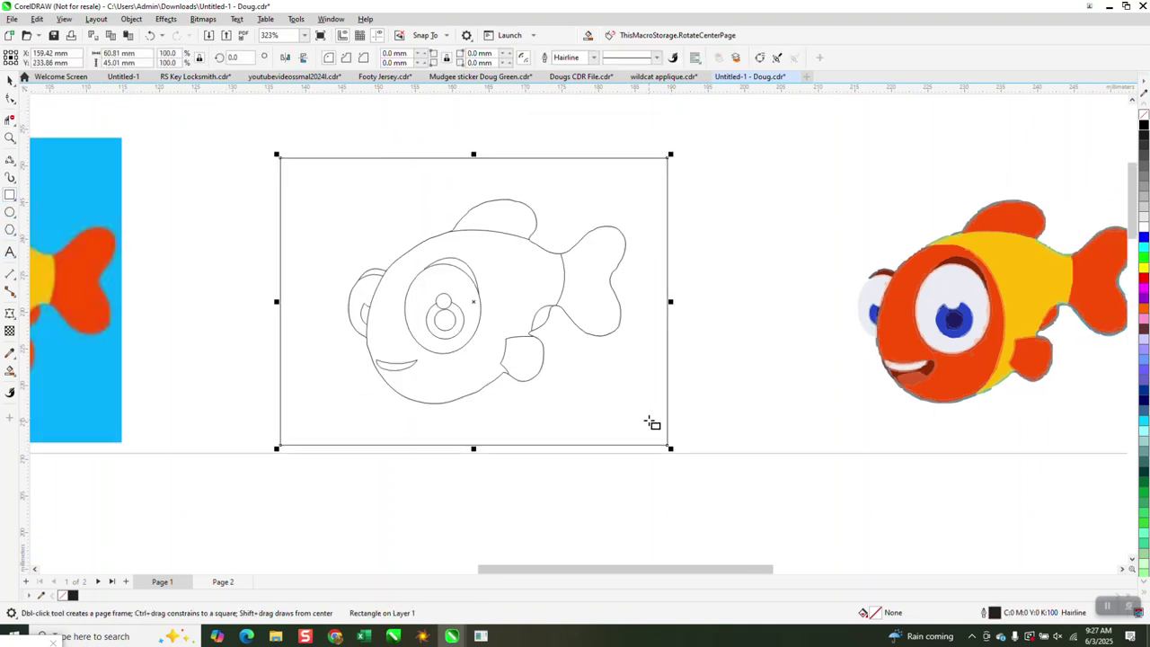
{"action": "scroll", "coordinate": [652, 423], "scroll_direction": "down", "scroll_amount": 1}
{"action": "key", "text": "space"}
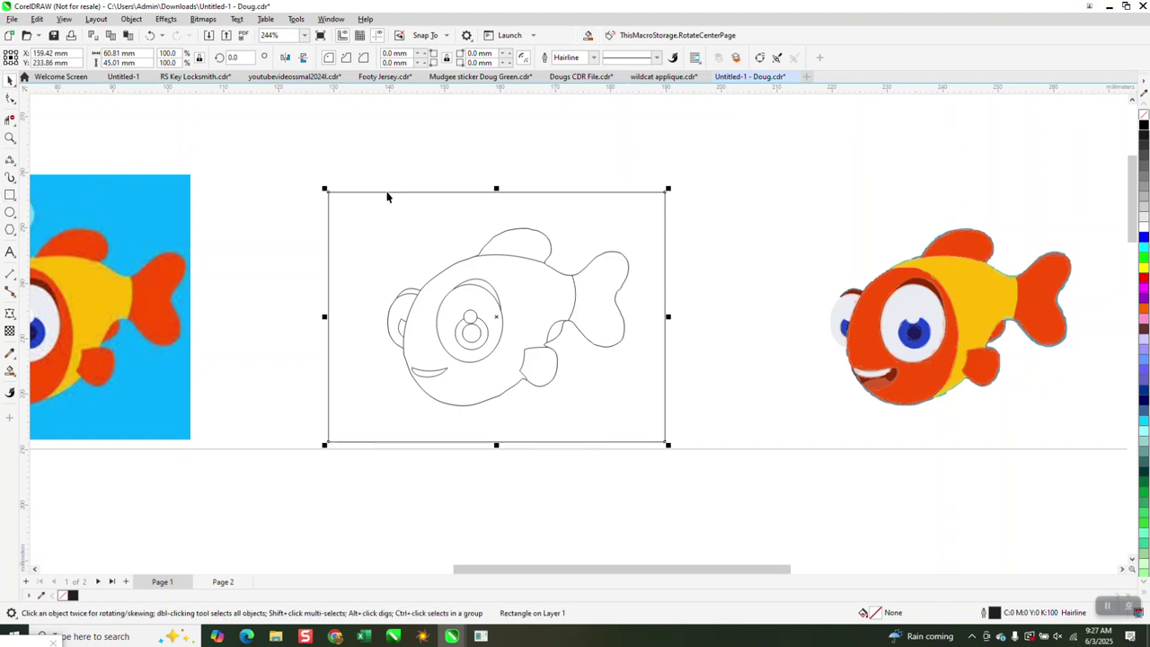
{"action": "left_click", "coordinate": [945, 322]}
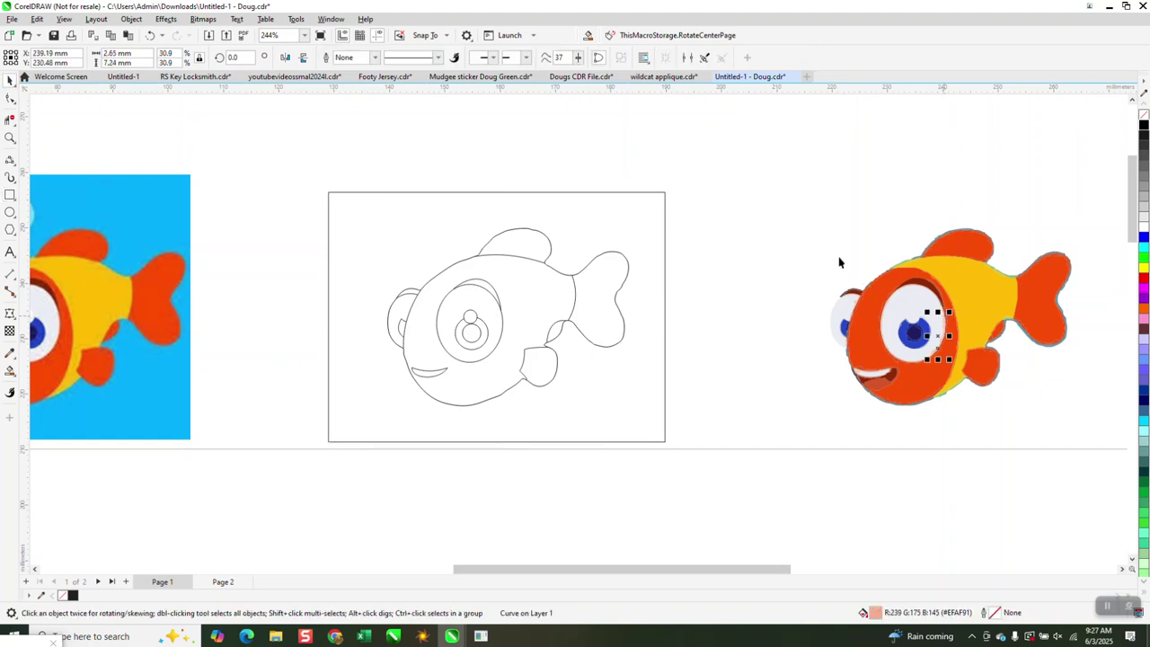
{"action": "left_click_drag", "start_coordinate": [1100, 431], "coordinate": [1099, 430]}
{"action": "left_click_drag", "start_coordinate": [951, 326], "coordinate": [776, 314]}
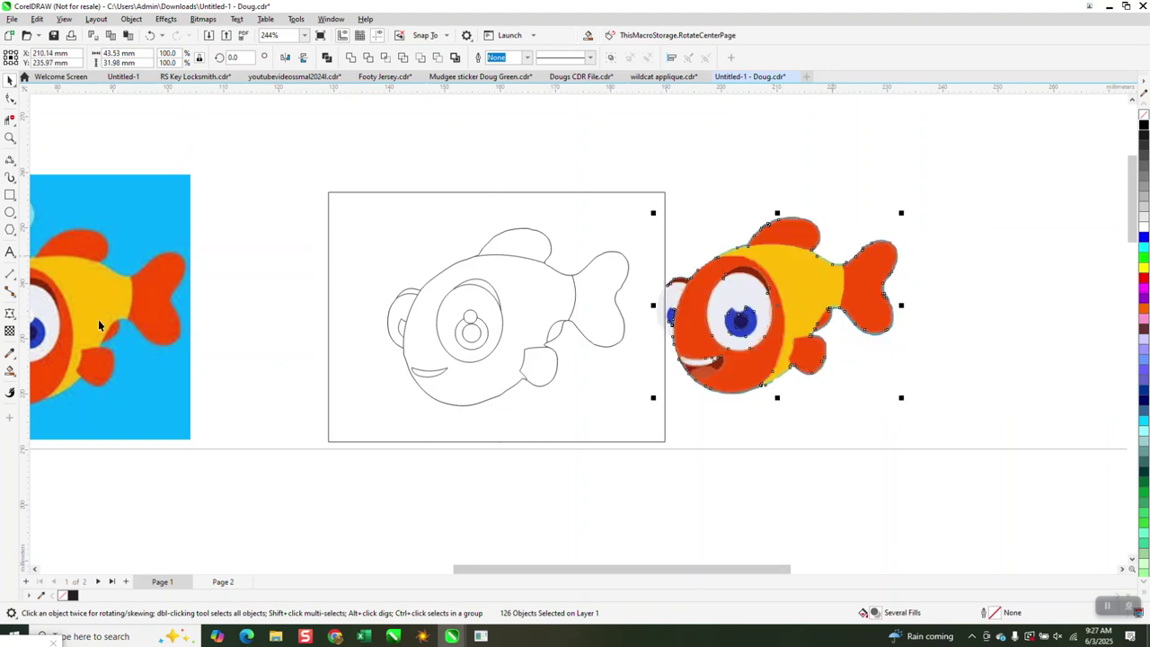
- Try a Smart Fill on the tail region, then undo the wrong blue fill
{"action": "left_click", "coordinate": [16, 381]}
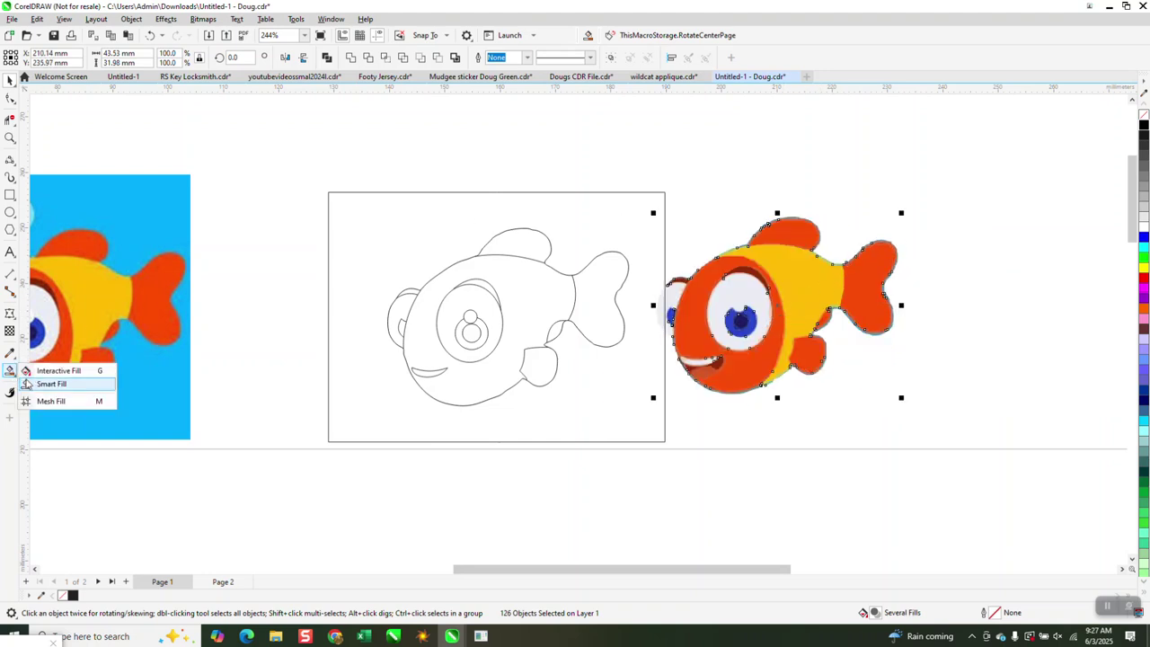
{"action": "left_click", "coordinate": [36, 386]}
{"action": "left_click", "coordinate": [135, 58]}
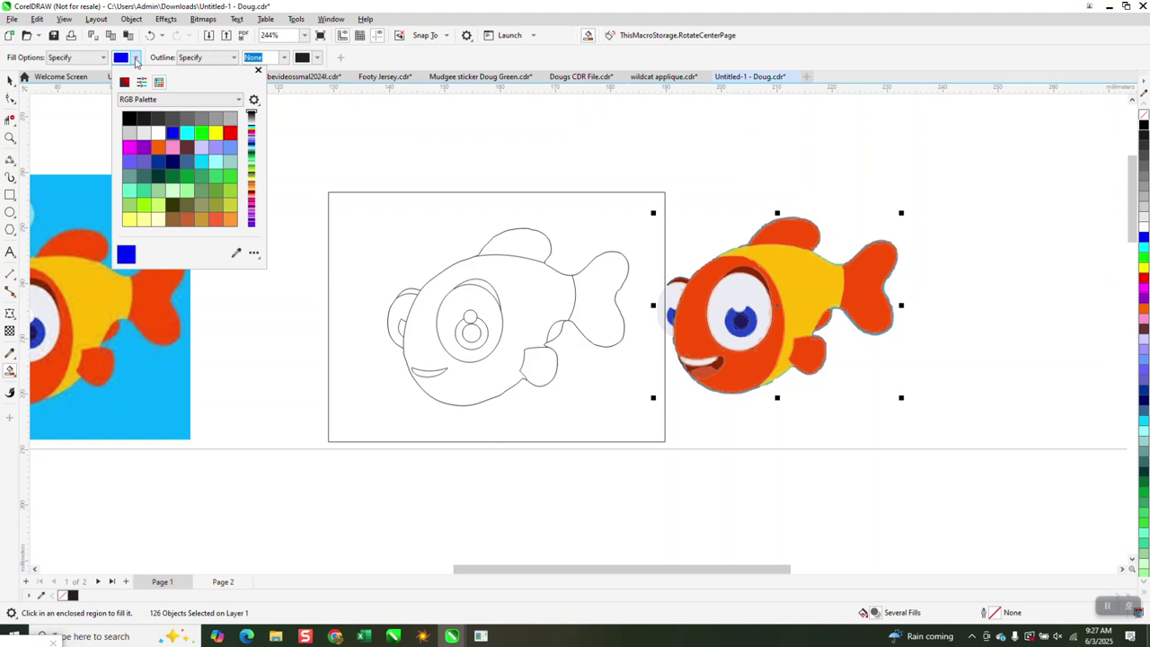
{"action": "left_click", "coordinate": [255, 254]}
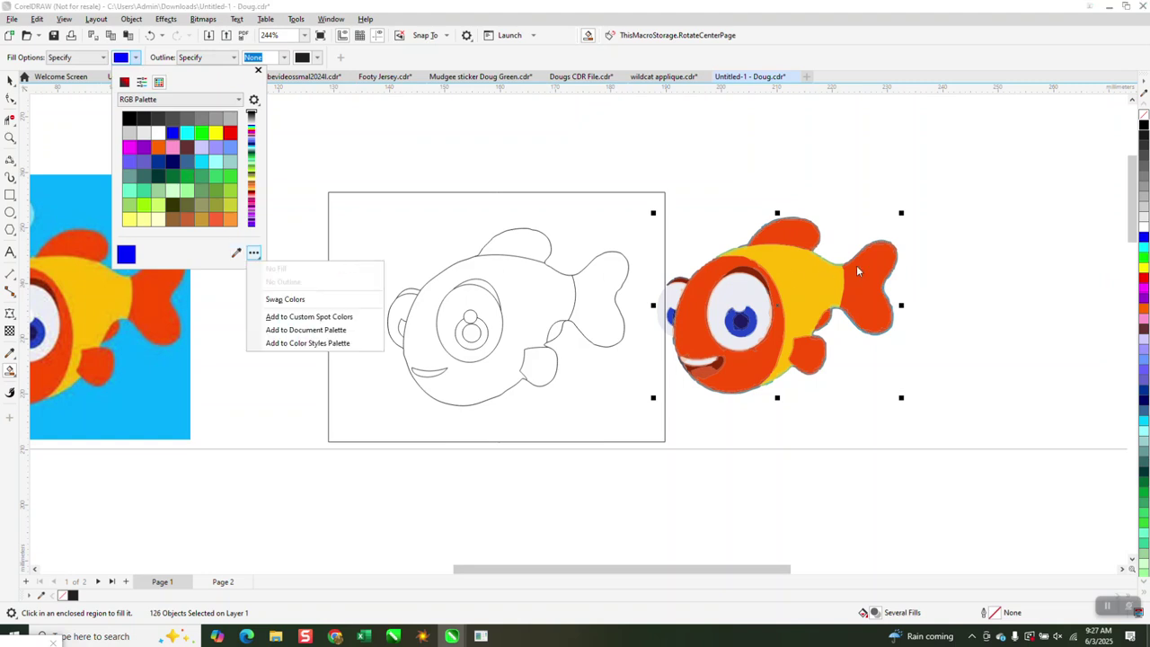
{"action": "left_click", "coordinate": [866, 267]}
{"action": "left_click", "coordinate": [866, 267]}
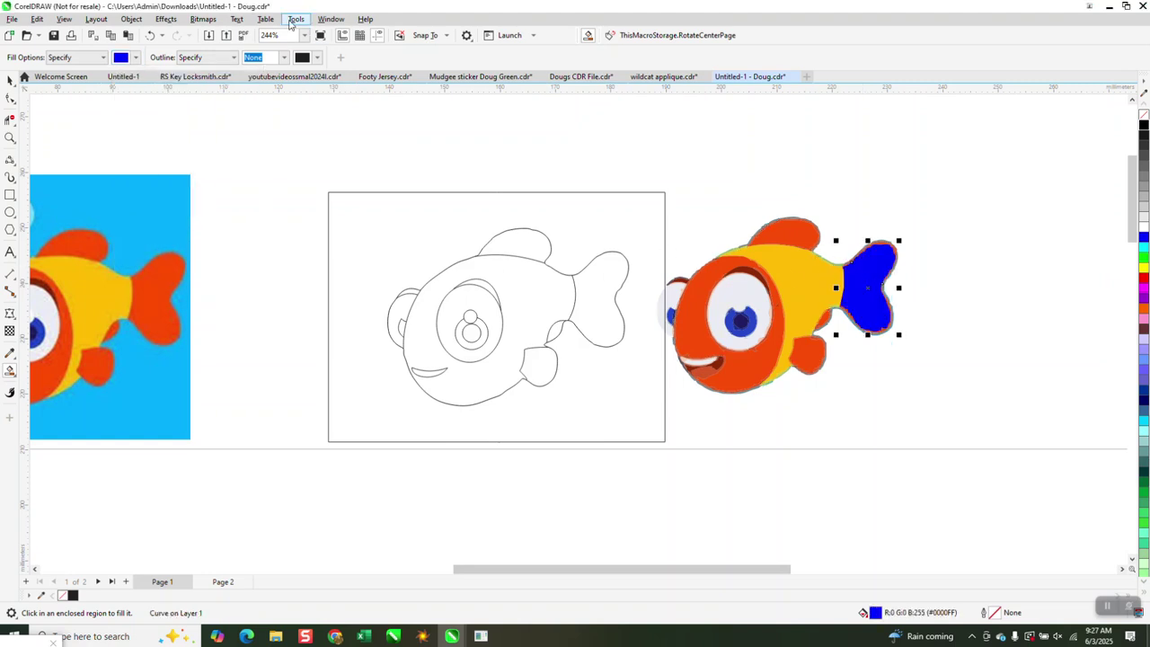
{"action": "left_click", "coordinate": [151, 36]}
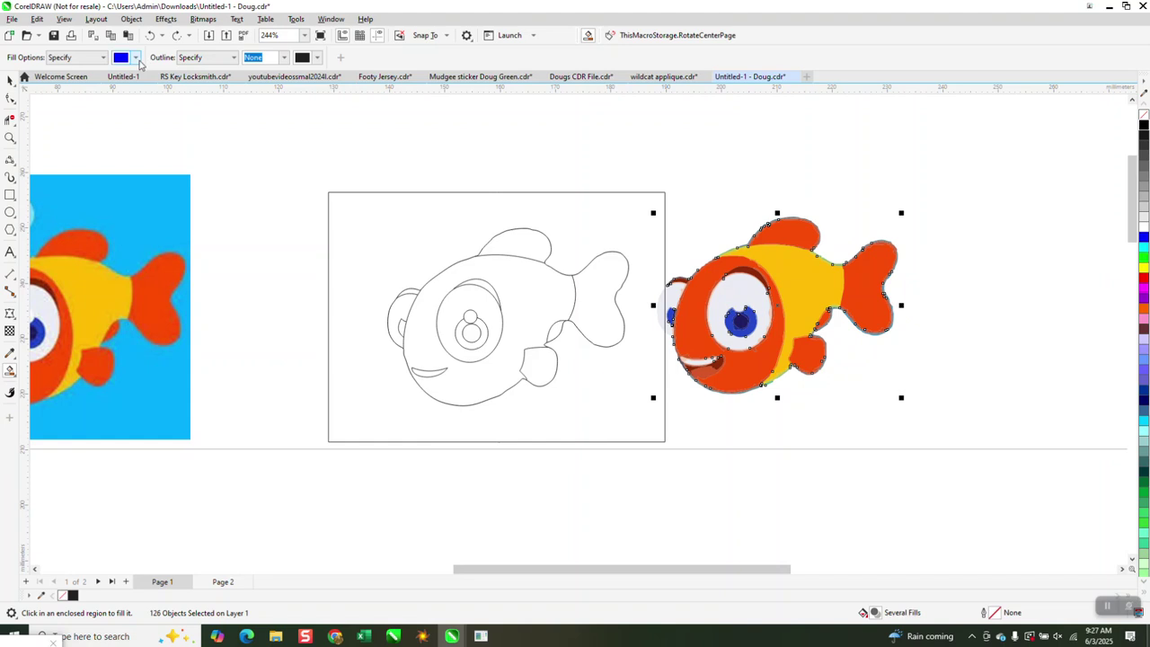
- Sample orange #FA4E05 and Smart Fill the tail, fins, body-tail gap and lower fin
{"action": "left_click", "coordinate": [136, 57]}
{"action": "left_click", "coordinate": [236, 253]}
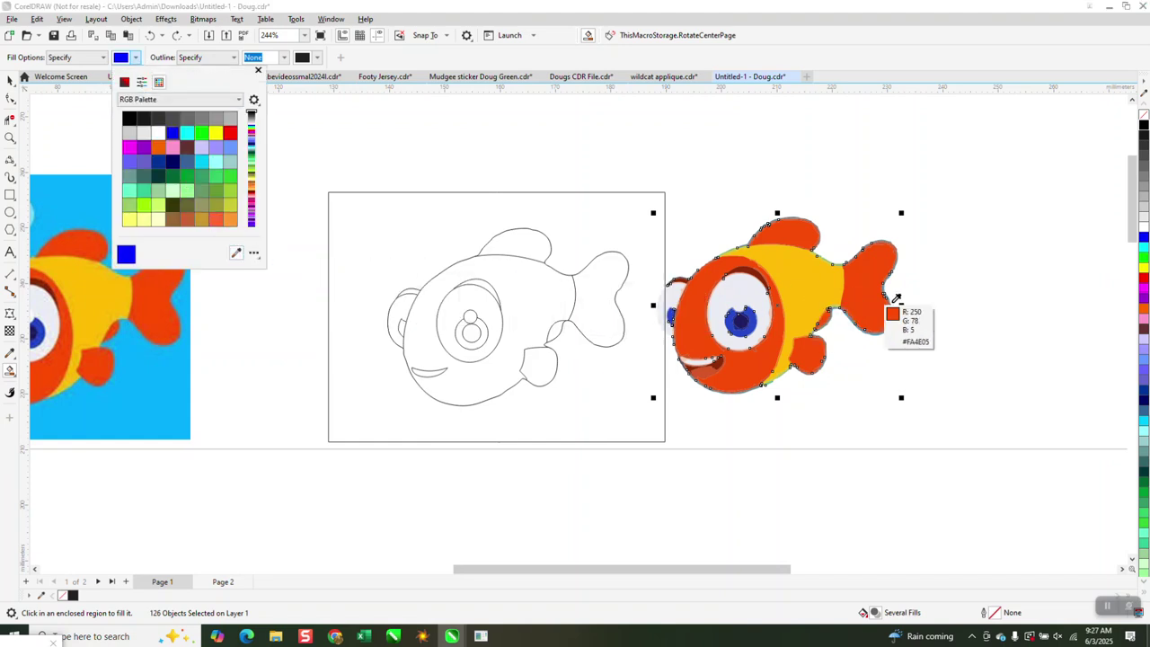
{"action": "left_click", "coordinate": [861, 288]}
{"action": "left_click", "coordinate": [610, 291]}
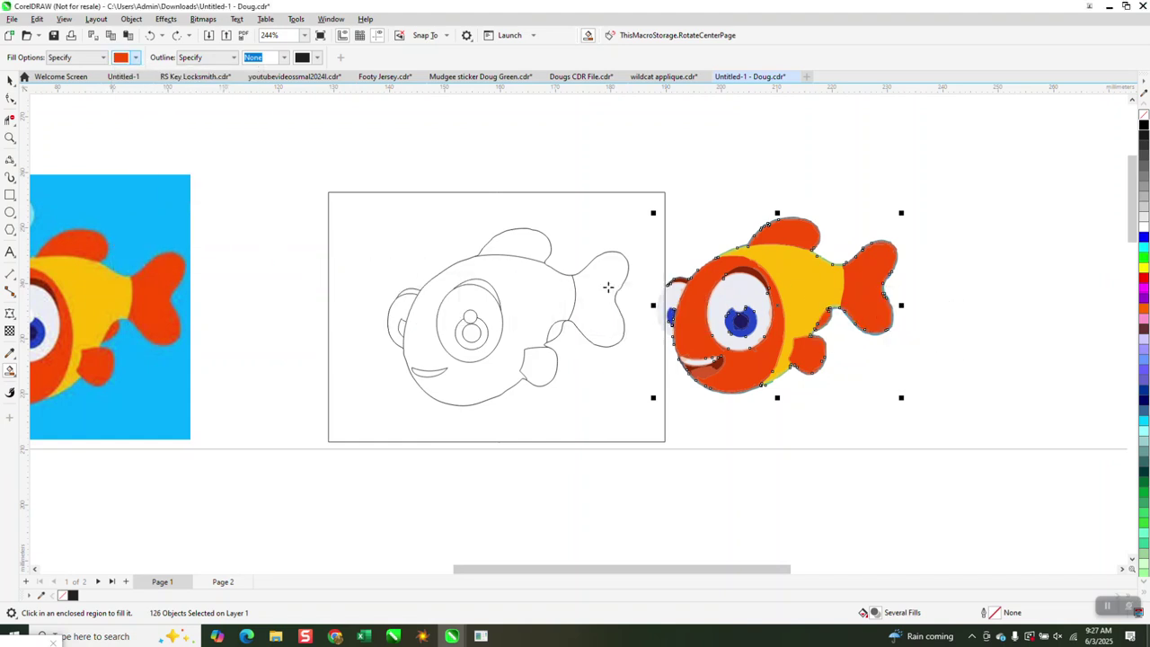
{"action": "left_click", "coordinate": [608, 287]}
{"action": "left_click", "coordinate": [526, 245]}
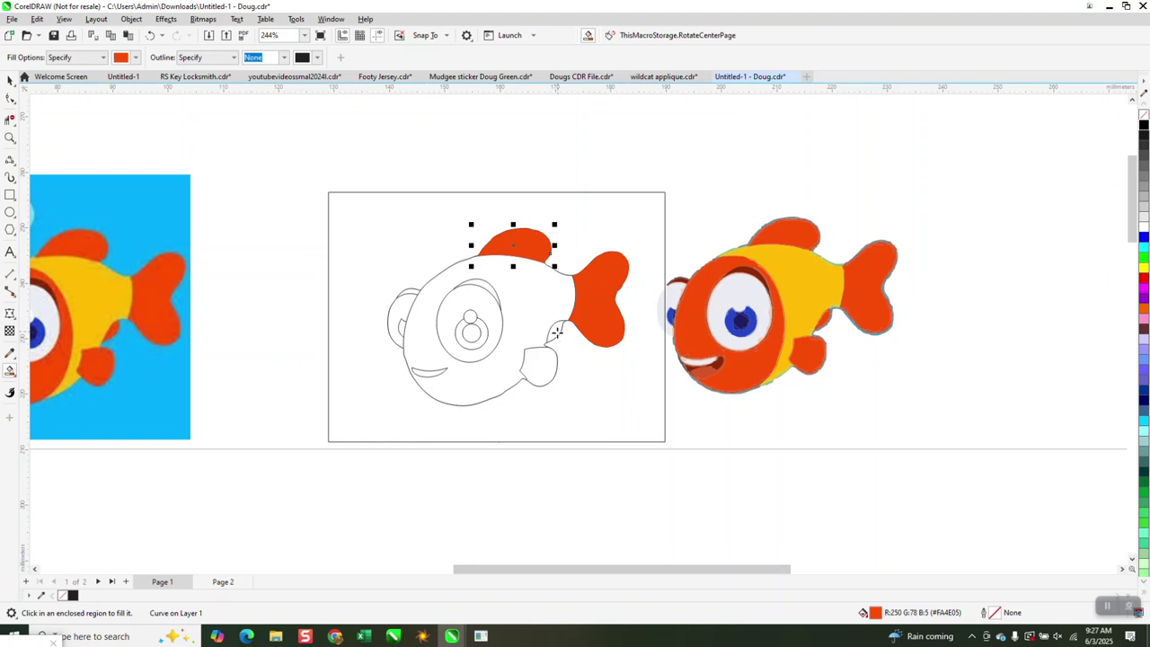
{"action": "left_click", "coordinate": [554, 332]}
{"action": "left_click", "coordinate": [538, 383]}
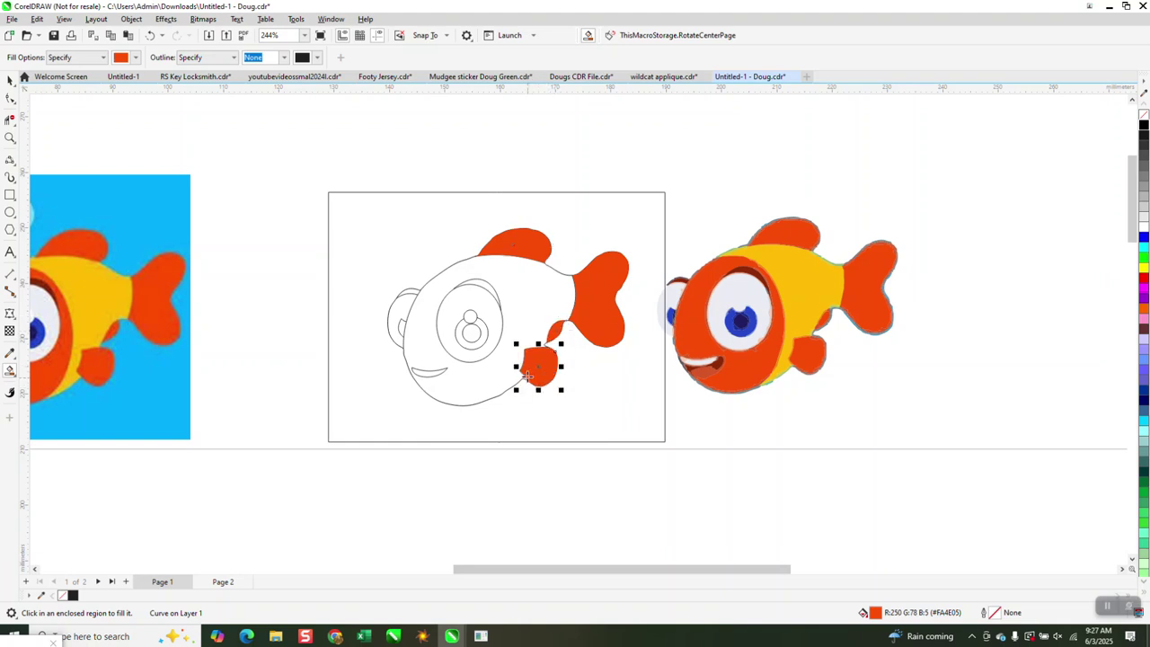
{"action": "scroll", "coordinate": [578, 329], "scroll_direction": "down", "scroll_amount": 1}
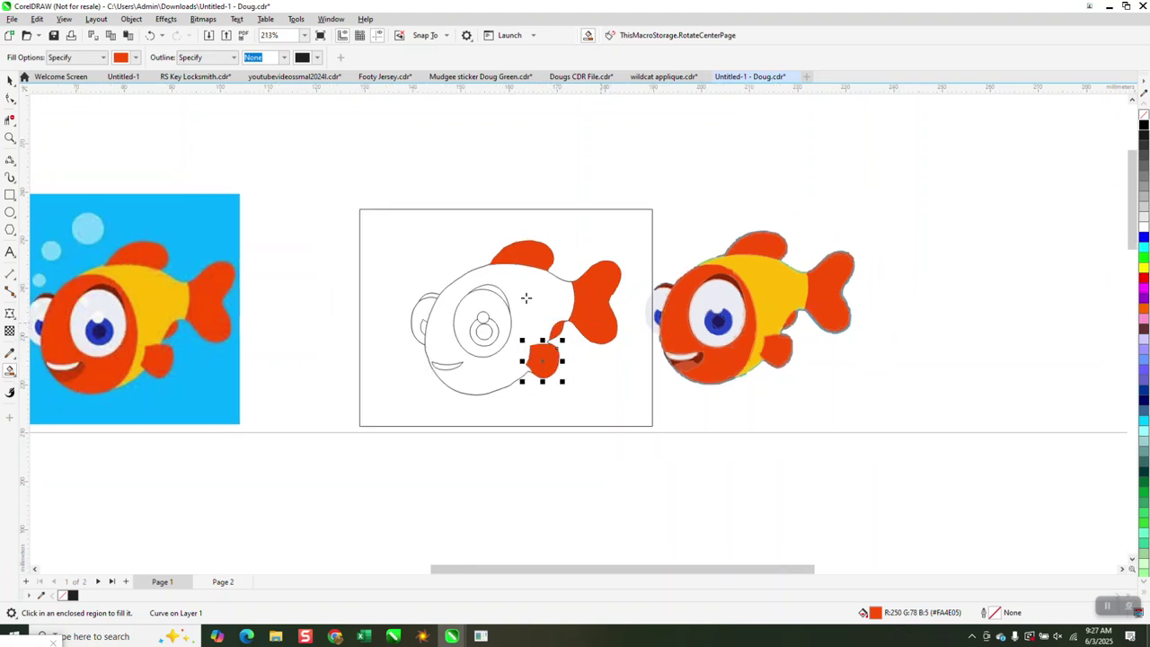
- Zoom onto the bitmap and trace the red face's border with the yellow body using 3-point curves
{"action": "left_click", "coordinate": [10, 138]}
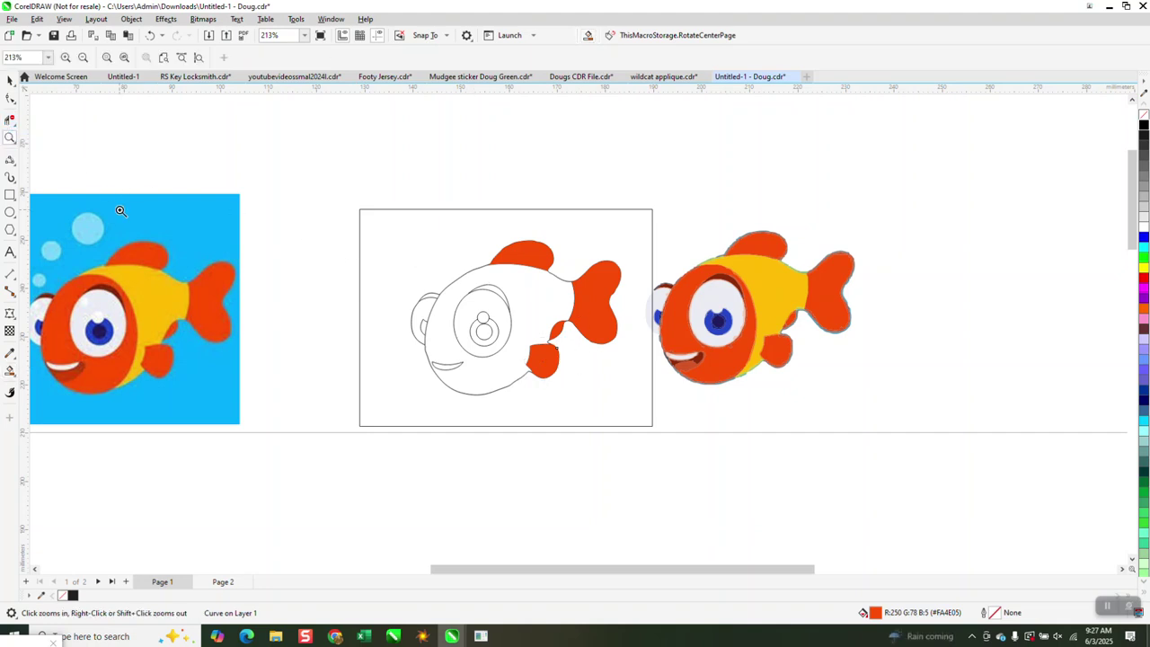
{"action": "scroll", "coordinate": [123, 247], "scroll_direction": "down", "scroll_amount": 4}
{"action": "left_click_drag", "start_coordinate": [191, 334], "coordinate": [245, 366]}
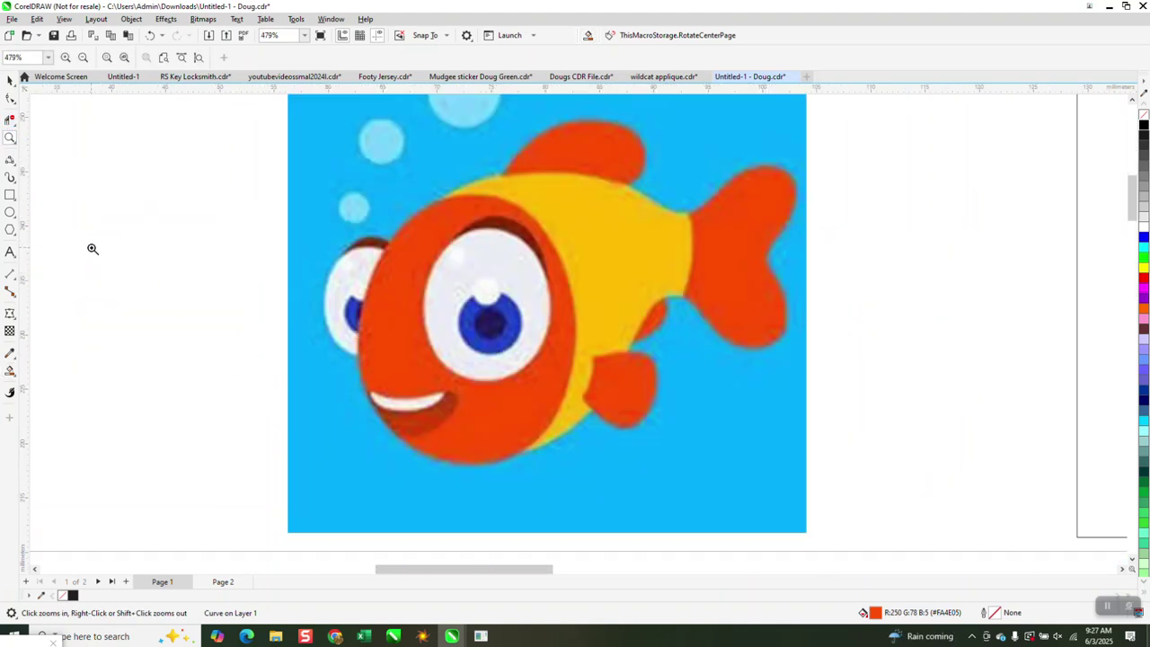
{"action": "left_click", "coordinate": [13, 166]}
{"action": "left_click", "coordinate": [63, 243]}
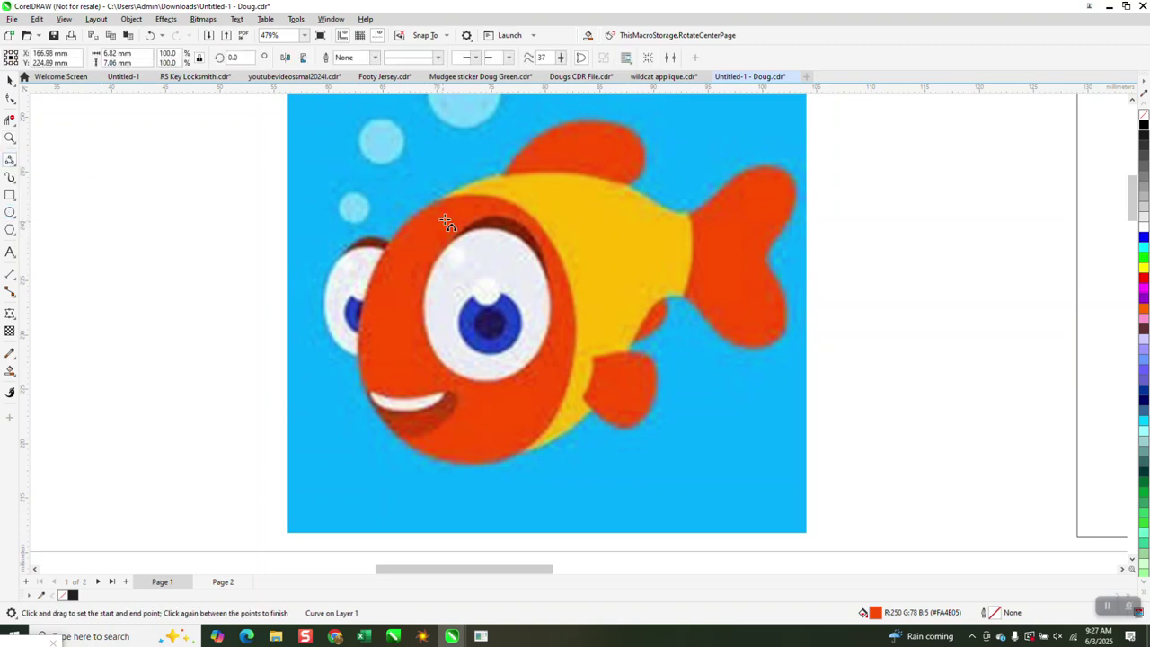
{"action": "left_click_drag", "start_coordinate": [436, 196], "coordinate": [578, 320]}
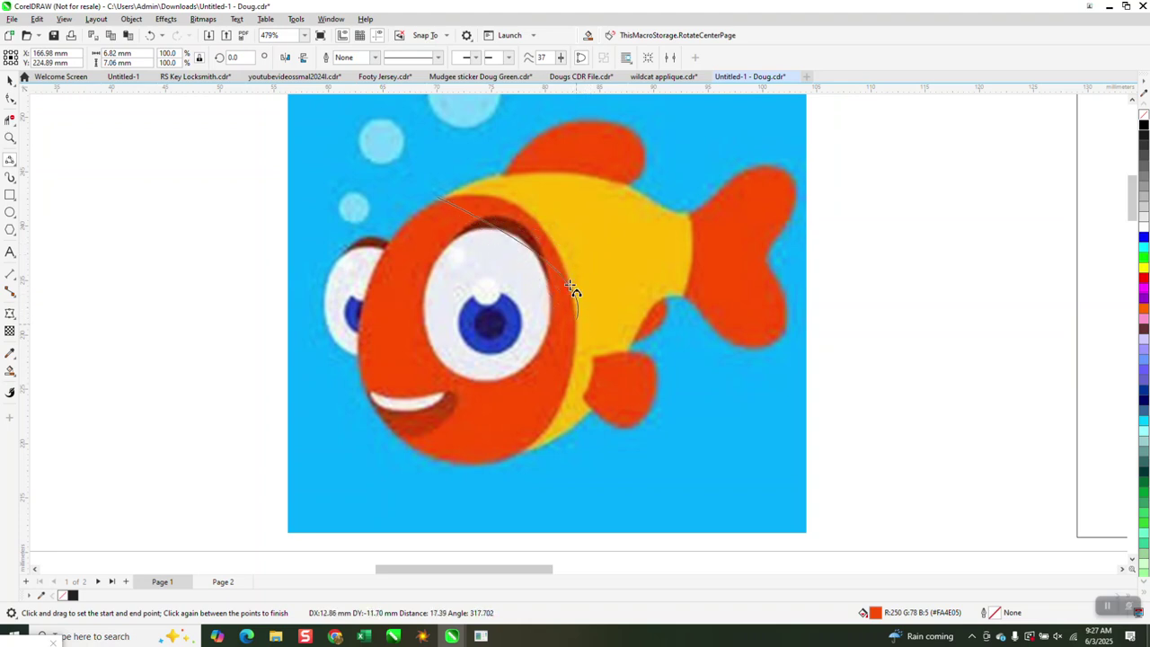
{"action": "left_click", "coordinate": [544, 221]}
{"action": "left_click_drag", "start_coordinate": [506, 463], "coordinate": [570, 364]}
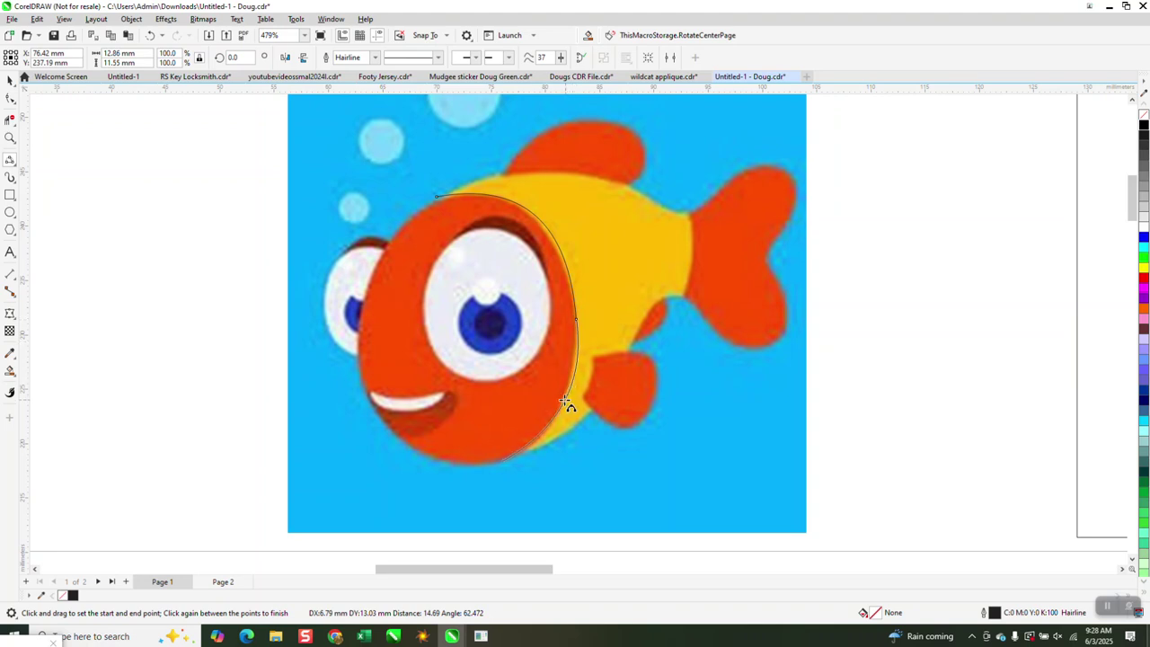
{"action": "left_click", "coordinate": [575, 406]}
- Move the bitmap aside and nudge the new face curve right onto the traced fish
{"action": "left_click", "coordinate": [10, 80]}
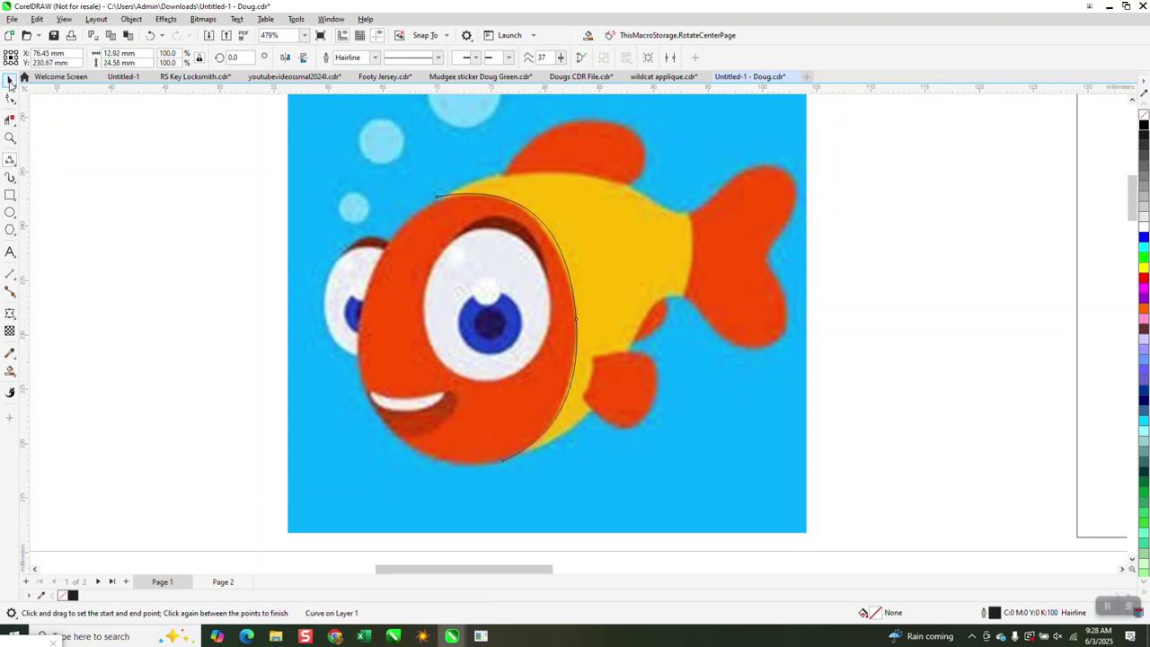
{"action": "scroll", "coordinate": [302, 253], "scroll_direction": "down", "scroll_amount": 2}
{"action": "left_click", "coordinate": [475, 219]}
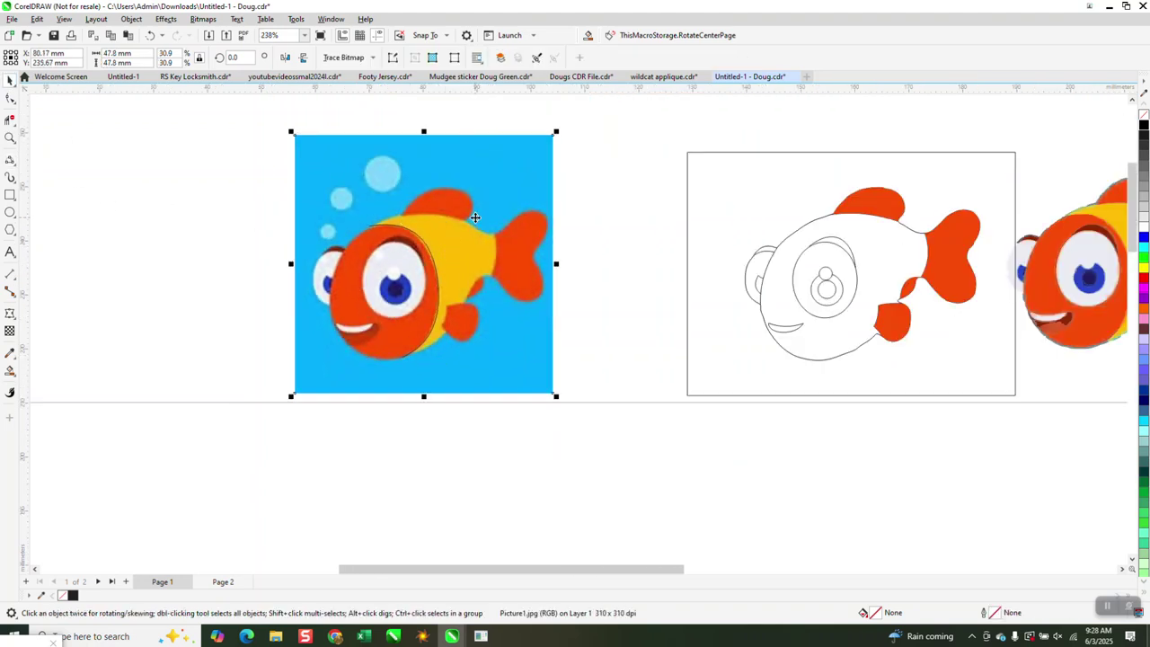
{"action": "left_click_drag", "start_coordinate": [466, 168], "coordinate": [251, 168]}
{"action": "left_click_drag", "start_coordinate": [354, 208], "coordinate": [449, 365]}
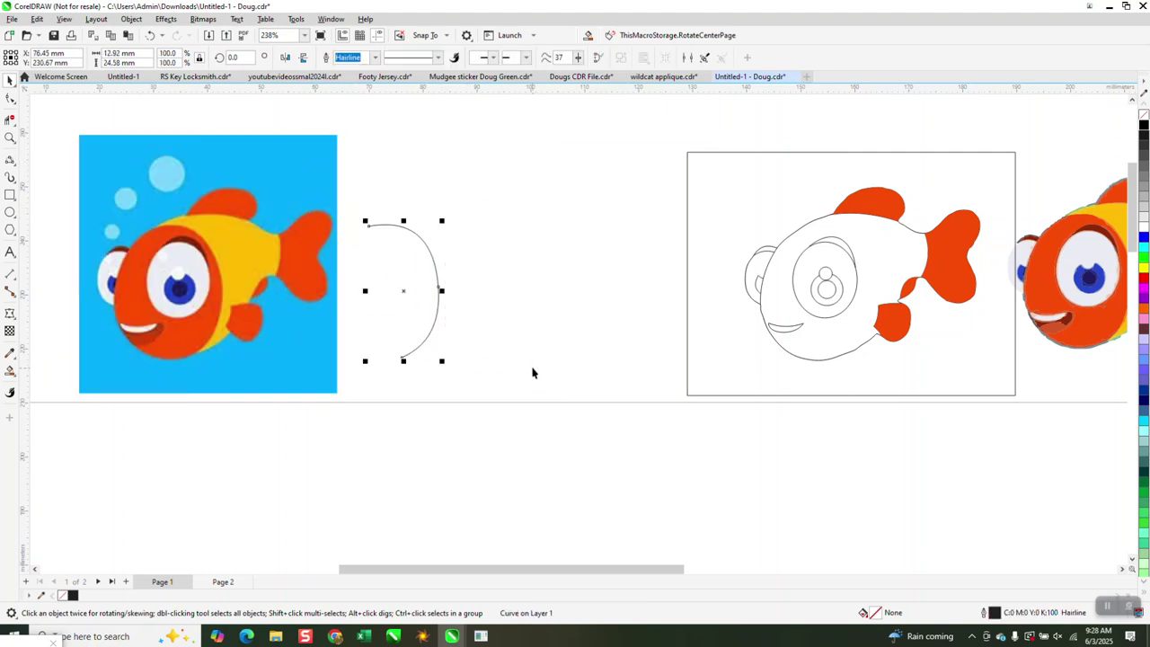
{"action": "key", "text": "Right"}
{"action": "key", "text": "Right"}
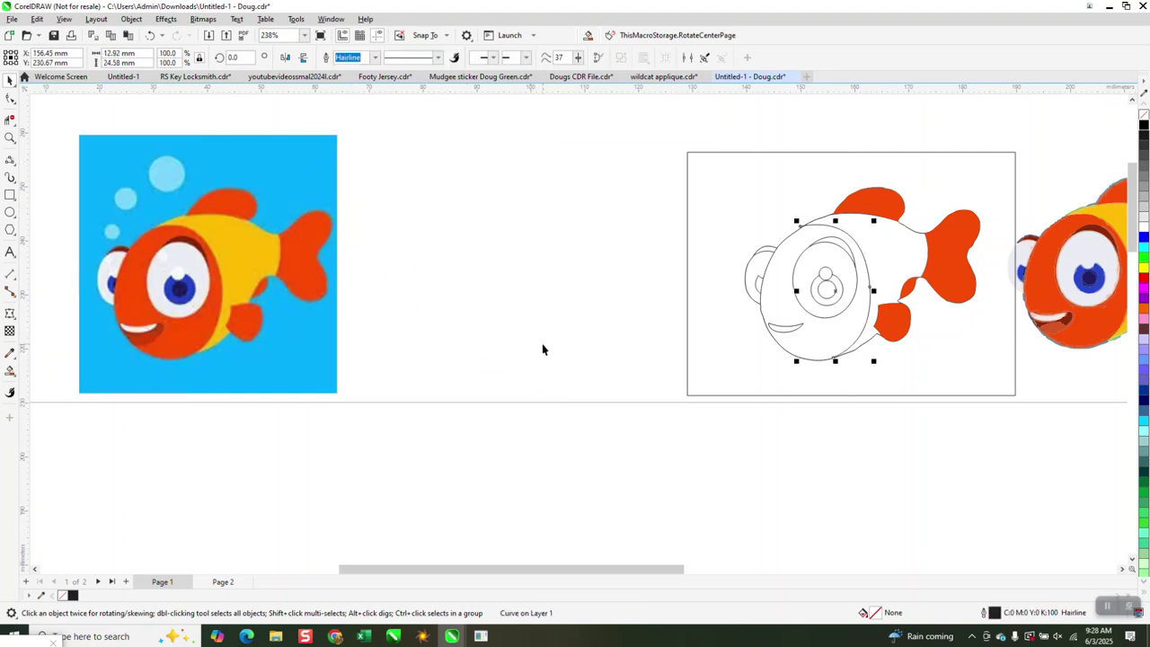
- Zoom onto the crossing and delete the face curve's stub past the fish outline
{"action": "left_click", "coordinate": [10, 137]}
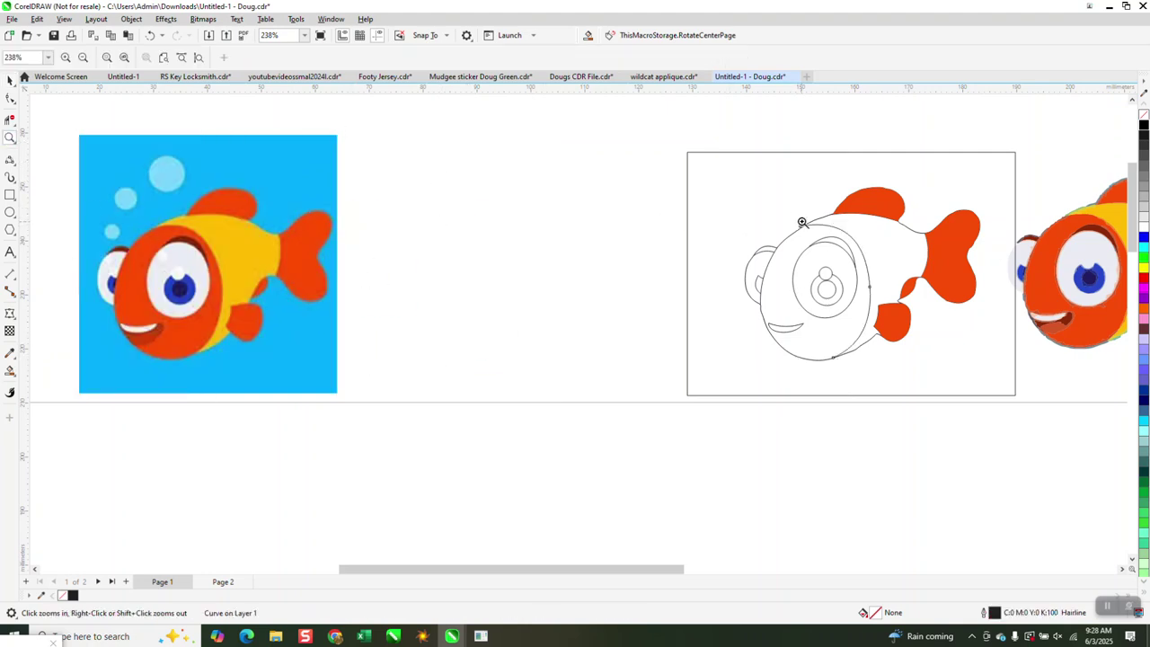
{"action": "left_click_drag", "start_coordinate": [804, 224], "coordinate": [810, 239]}
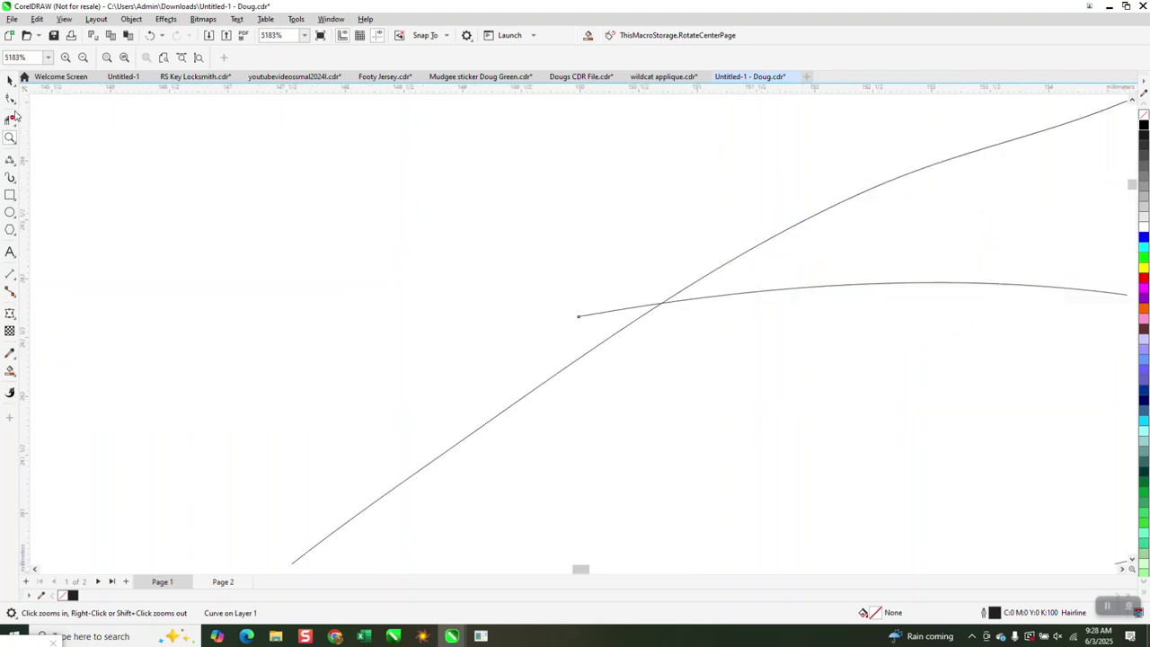
{"action": "left_click", "coordinate": [14, 115]}
{"action": "left_click", "coordinate": [615, 310]}
{"action": "scroll", "coordinate": [543, 174], "scroll_direction": "down", "scroll_amount": 2}
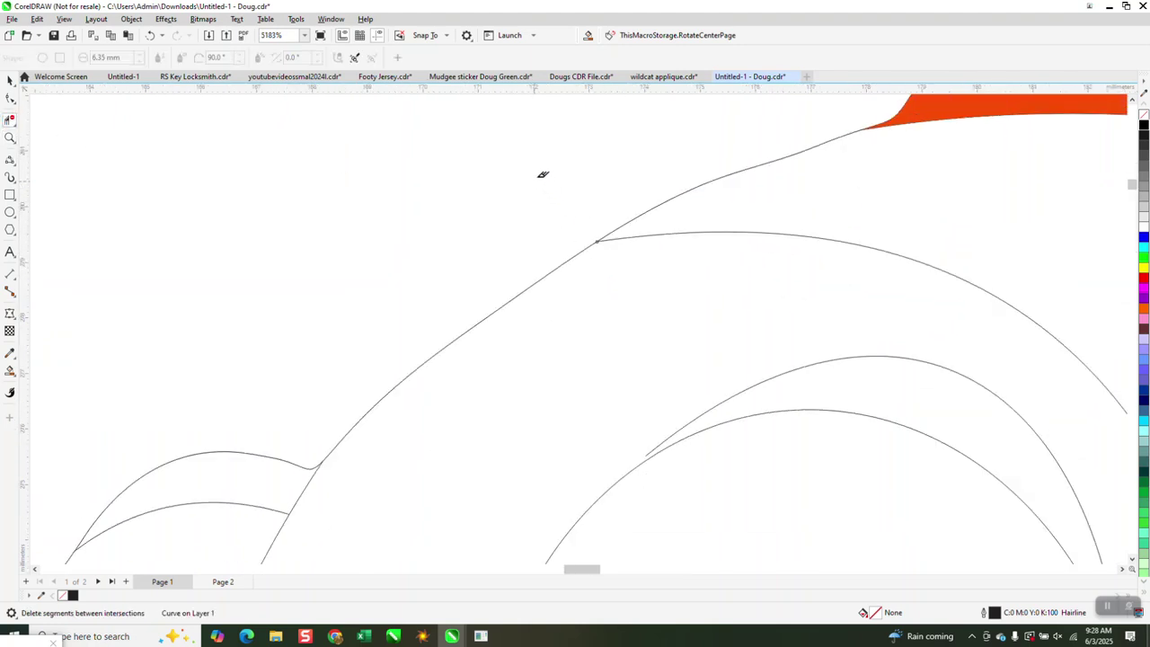
{"action": "scroll", "coordinate": [543, 174], "scroll_direction": "down", "scroll_amount": 4}
{"action": "scroll", "coordinate": [742, 378], "scroll_direction": "down", "scroll_amount": 1}
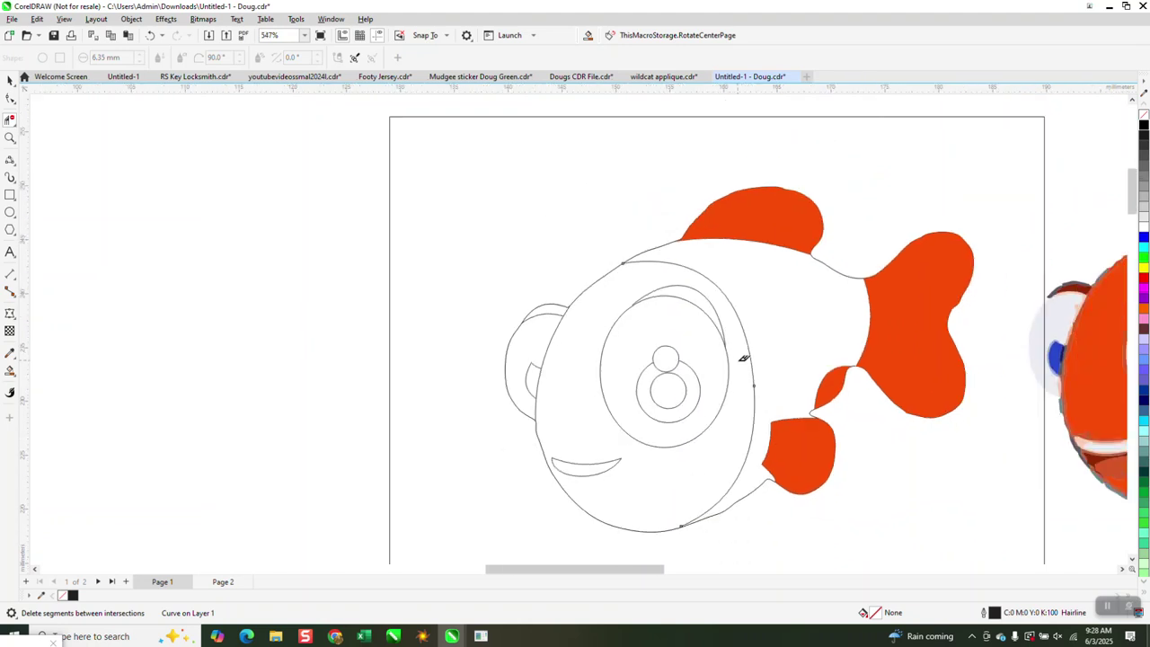
- Snap the face curve's lower end node onto the fish's body outline
{"action": "left_click", "coordinate": [10, 137]}
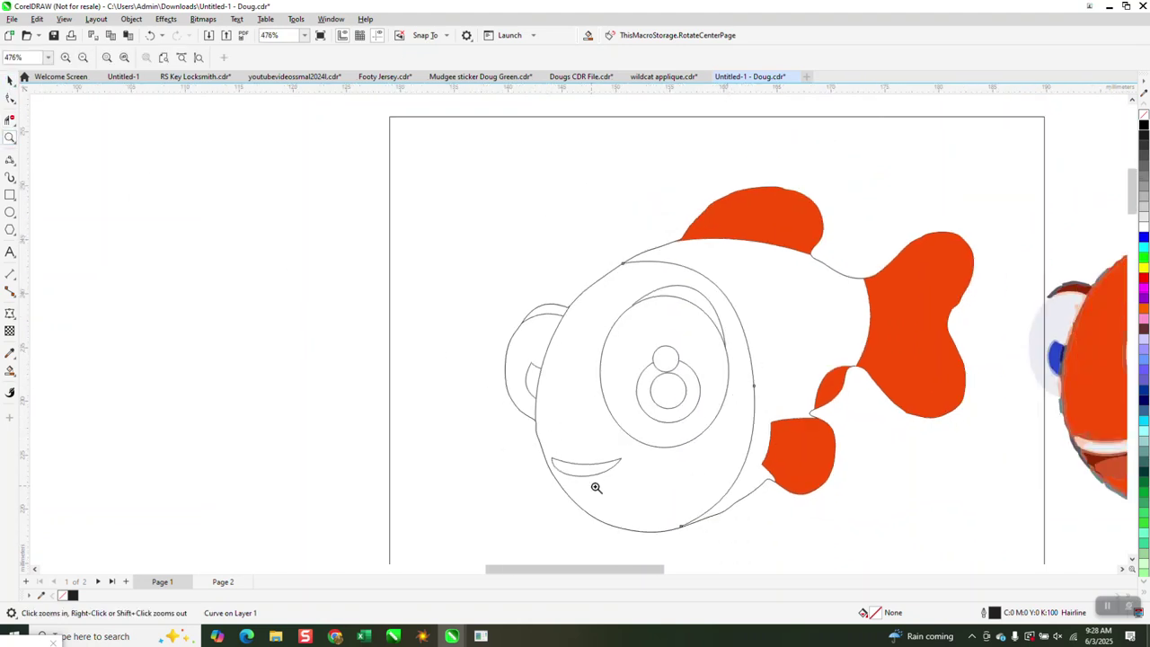
{"action": "left_click_drag", "start_coordinate": [713, 545], "coordinate": [713, 545]}
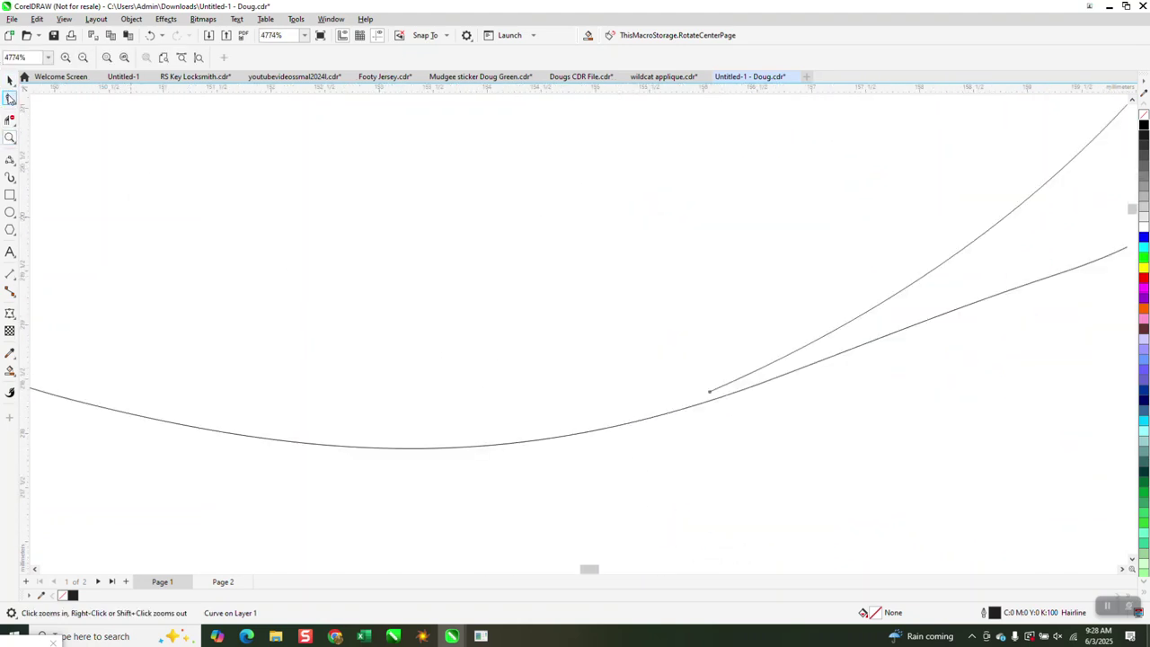
{"action": "left_click", "coordinate": [10, 98]}
{"action": "left_click", "coordinate": [710, 395]}
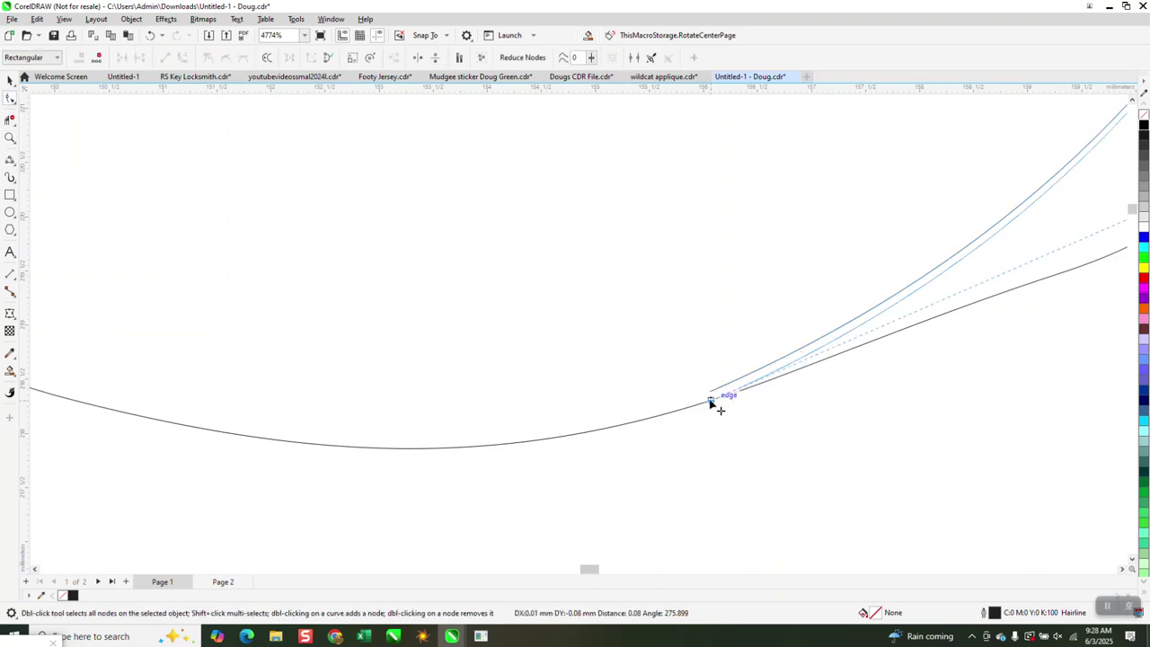
{"action": "scroll", "coordinate": [681, 379], "scroll_direction": "down", "scroll_amount": 5}
{"action": "scroll", "coordinate": [673, 376], "scroll_direction": "down", "scroll_amount": 2}
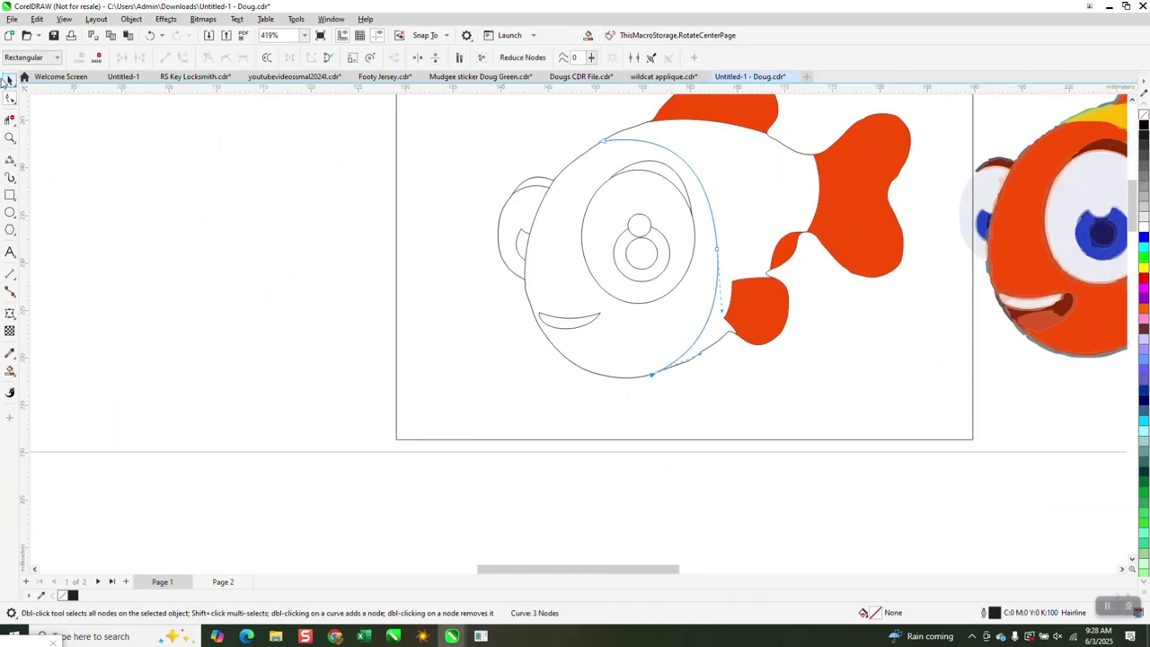
{"action": "left_click", "coordinate": [10, 80]}
- Smart Fill the fish's face region orange
{"action": "left_click", "coordinate": [10, 370]}
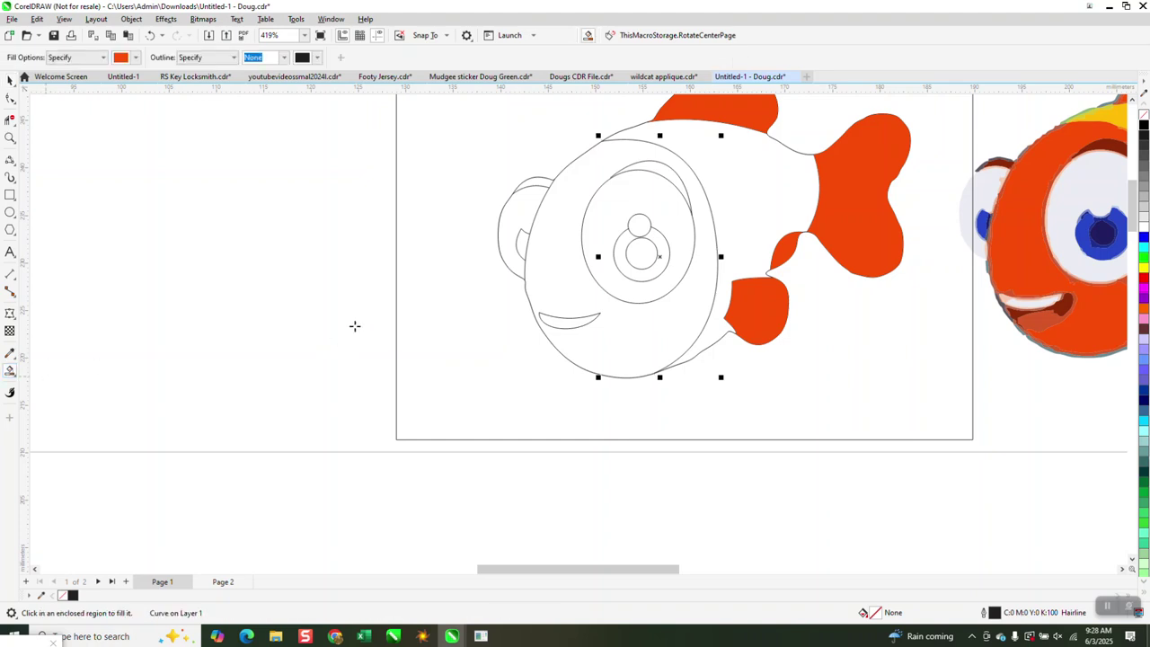
{"action": "left_click", "coordinate": [700, 267]}
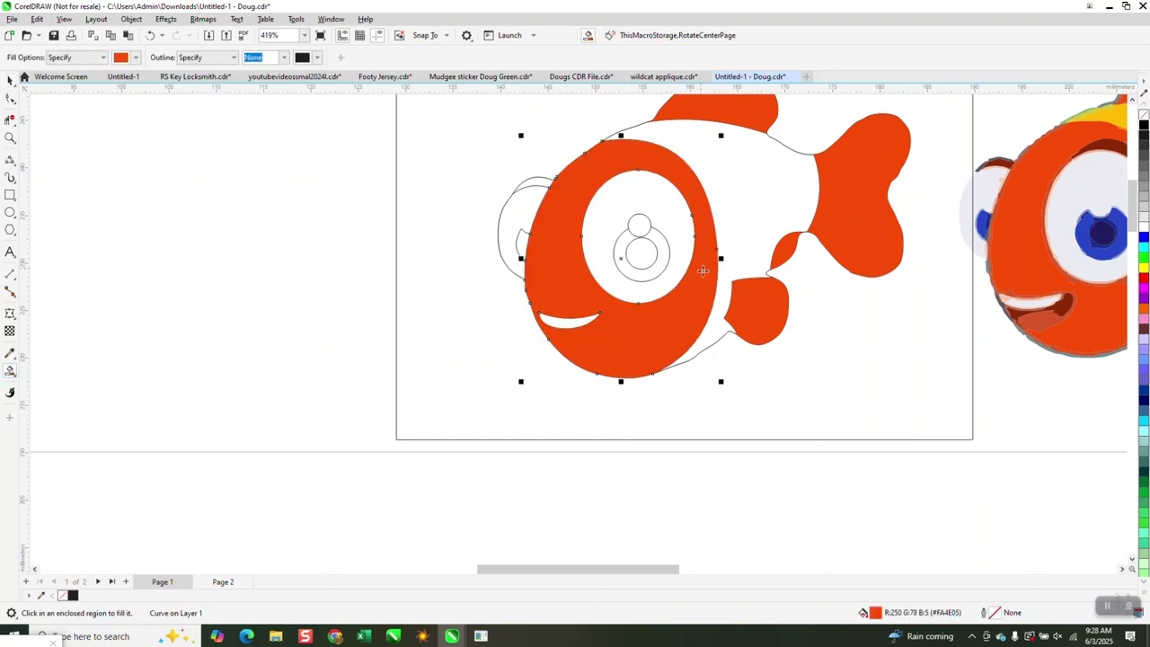
{"action": "scroll", "coordinate": [524, 284], "scroll_direction": "down", "scroll_amount": 1}
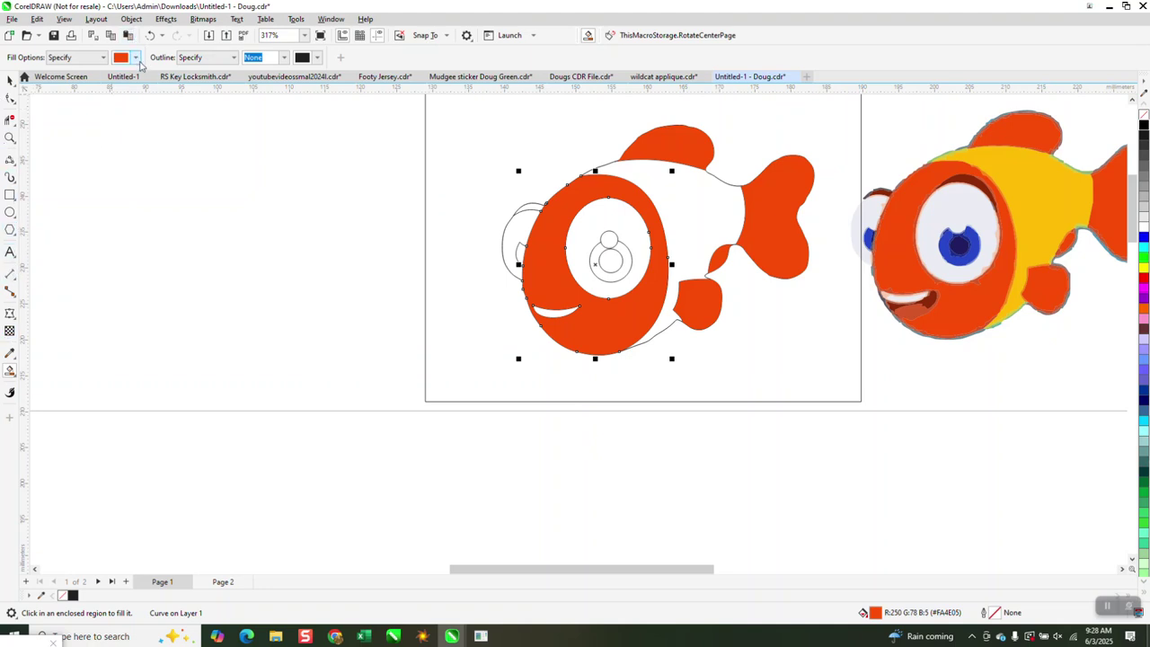
- Sample the dark navy from the original fish's eye and fill the pupil circle with it
{"action": "left_click", "coordinate": [136, 57]}
{"action": "left_click", "coordinate": [231, 233]}
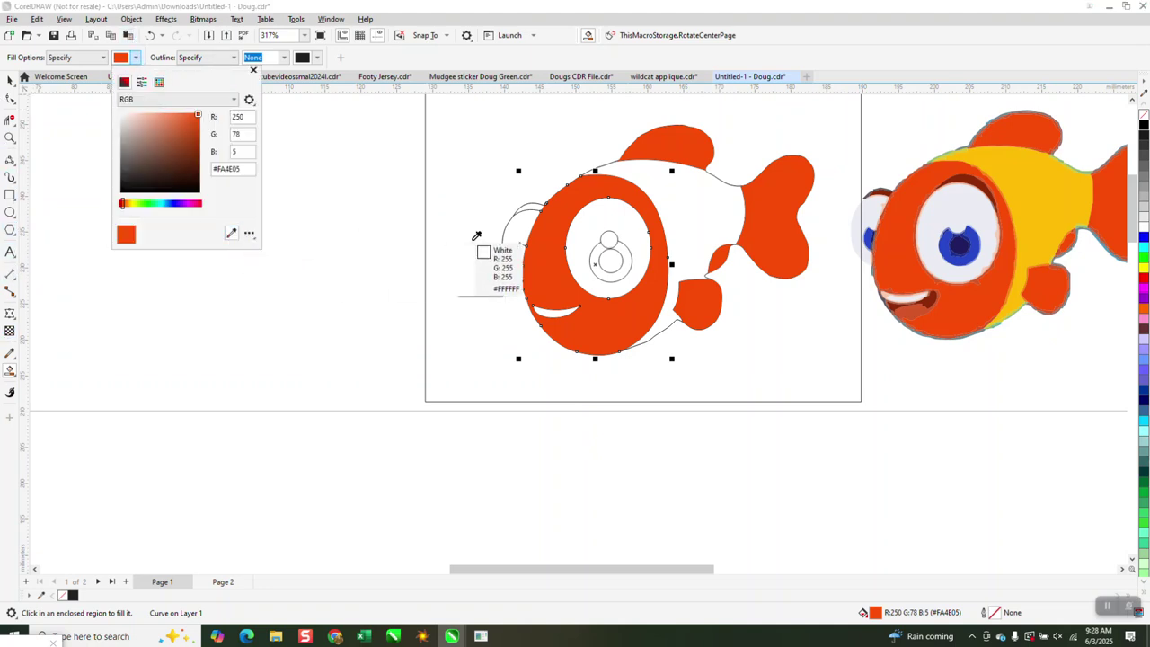
{"action": "left_click", "coordinate": [972, 245]}
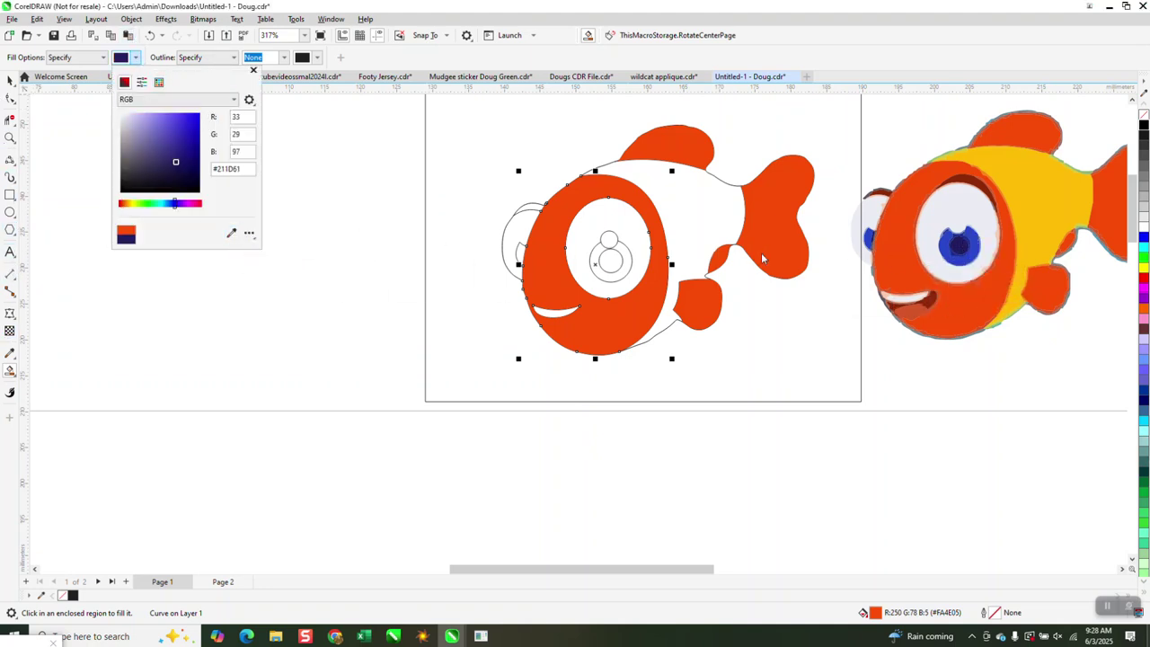
{"action": "left_click", "coordinate": [614, 261]}
{"action": "left_click", "coordinate": [613, 262]}
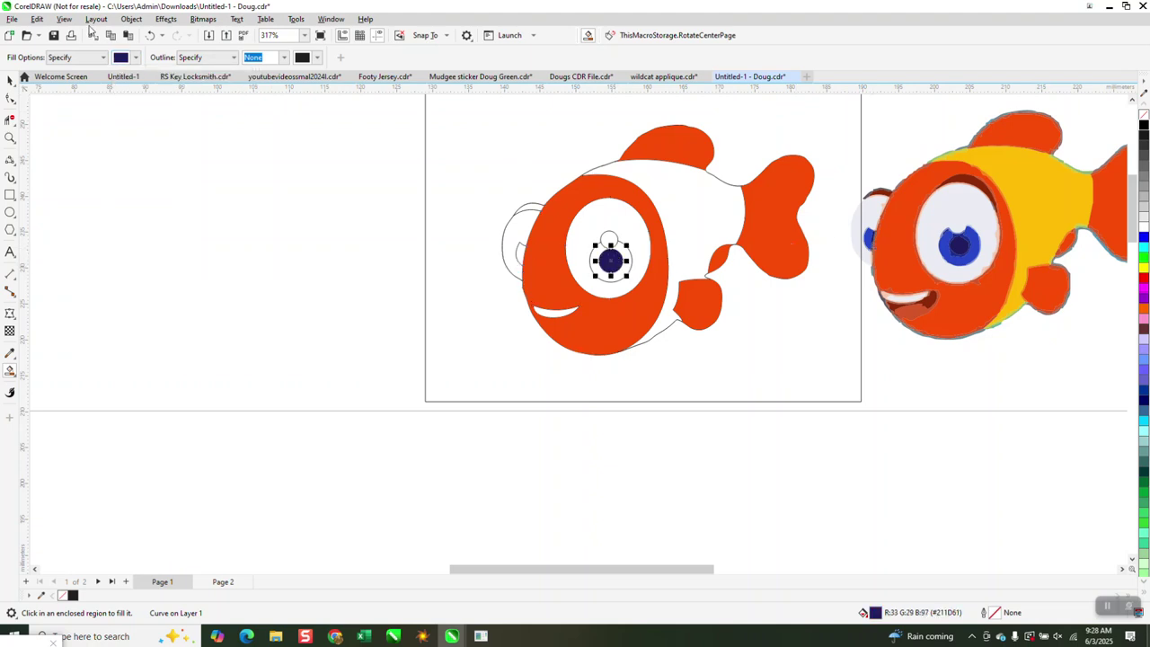
- Sample the original eye's blue and fill the big eye's inner circle and the far eye's small region
{"action": "left_click", "coordinate": [135, 57]}
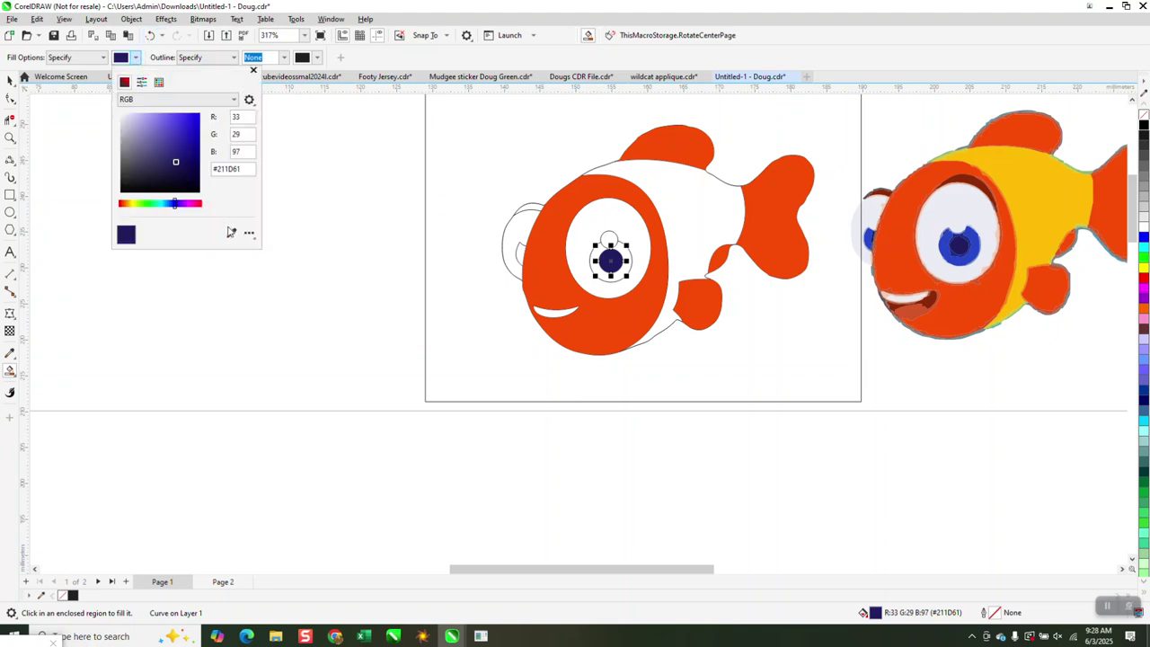
{"action": "left_click", "coordinate": [231, 233]}
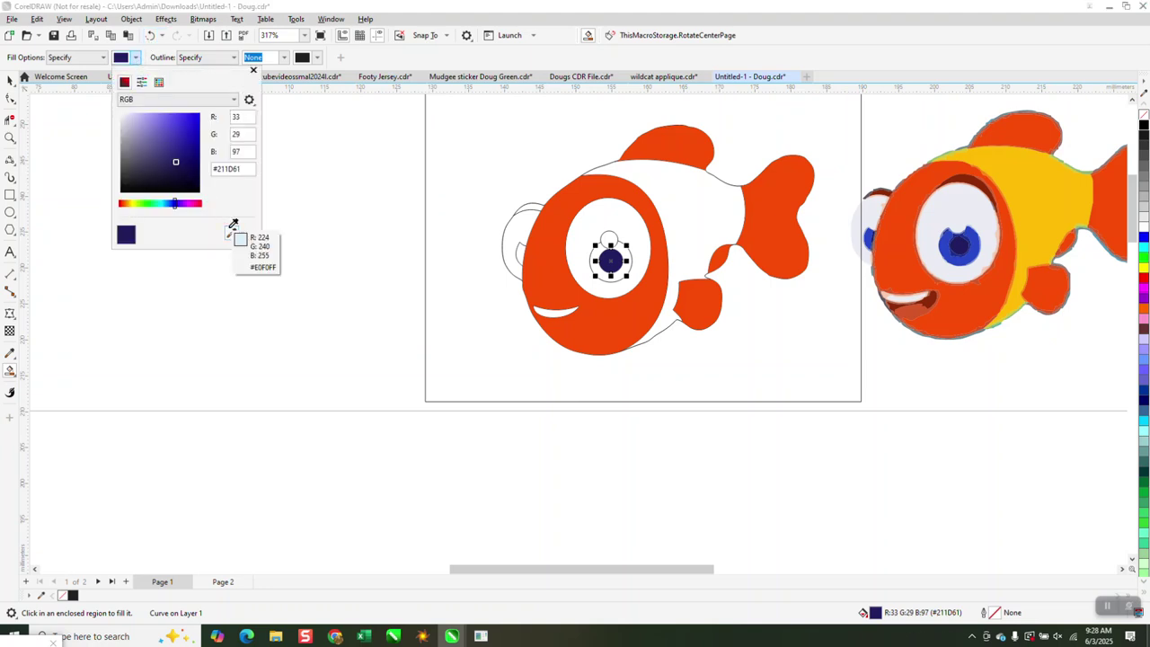
{"action": "left_click", "coordinate": [980, 233]}
{"action": "left_click", "coordinate": [627, 254]}
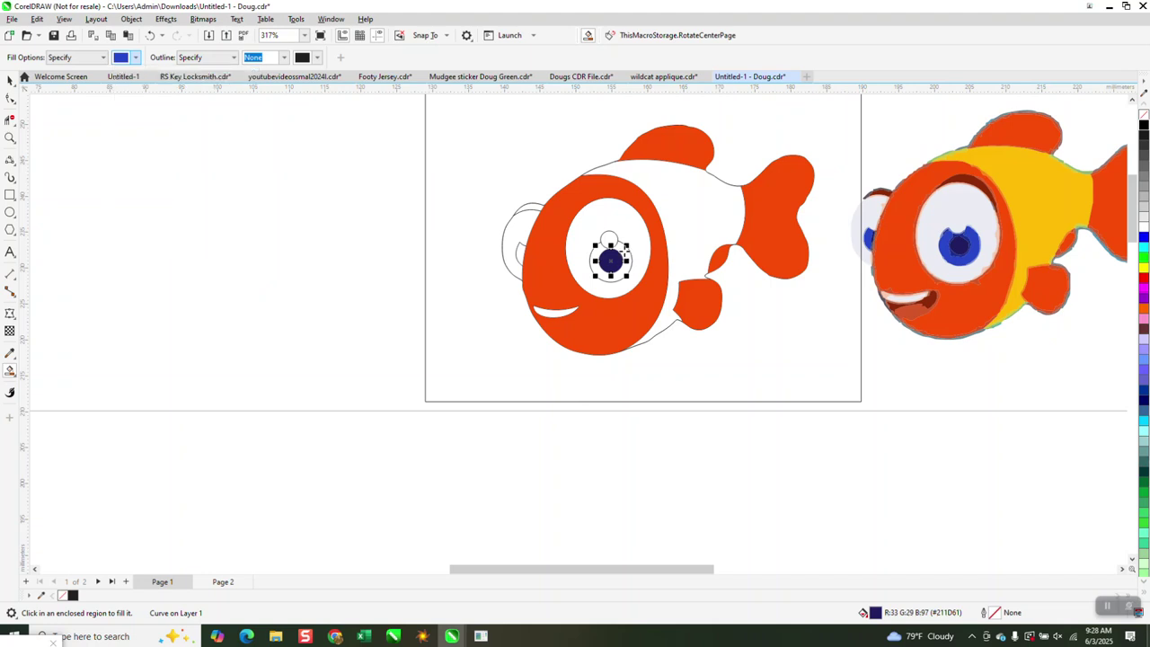
{"action": "left_click", "coordinate": [627, 250]}
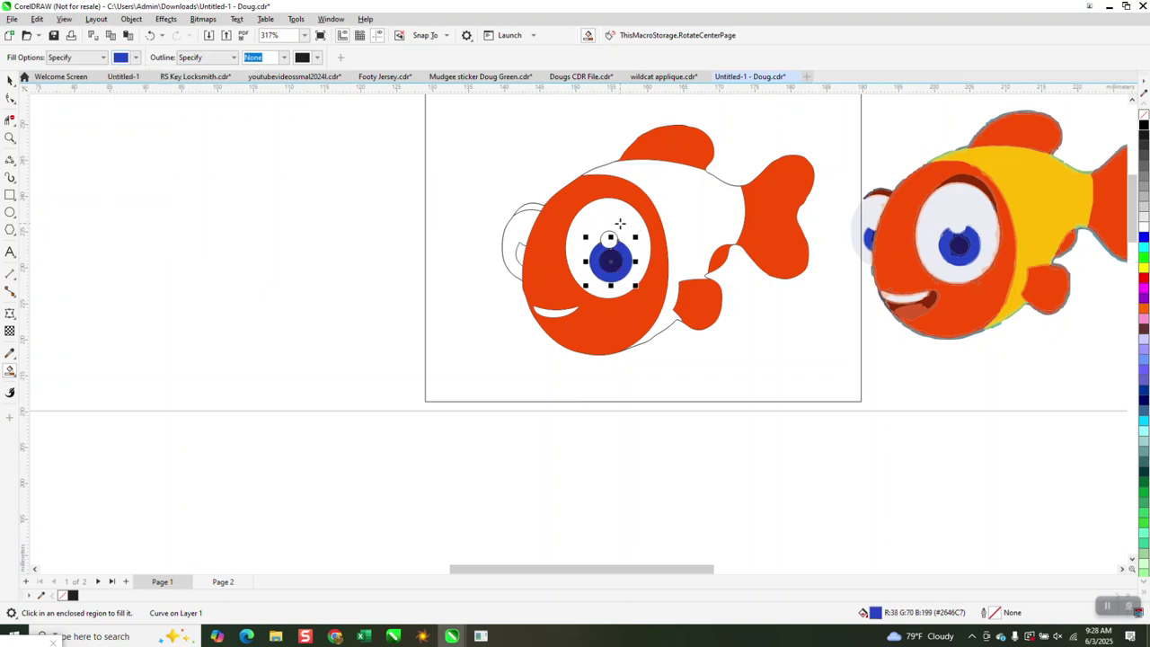
{"action": "left_click", "coordinate": [521, 252]}
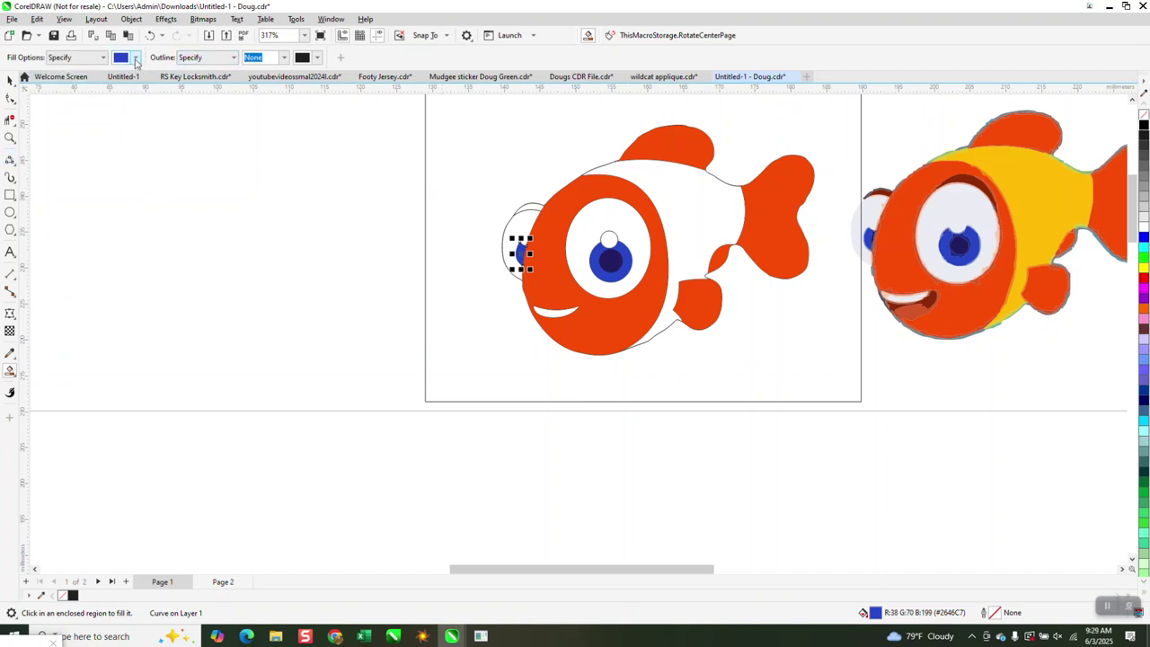
- Fill the fish's white body with yellow #FFBB05 sampled from the original
{"action": "left_click", "coordinate": [137, 58]}
{"action": "left_click", "coordinate": [231, 233]}
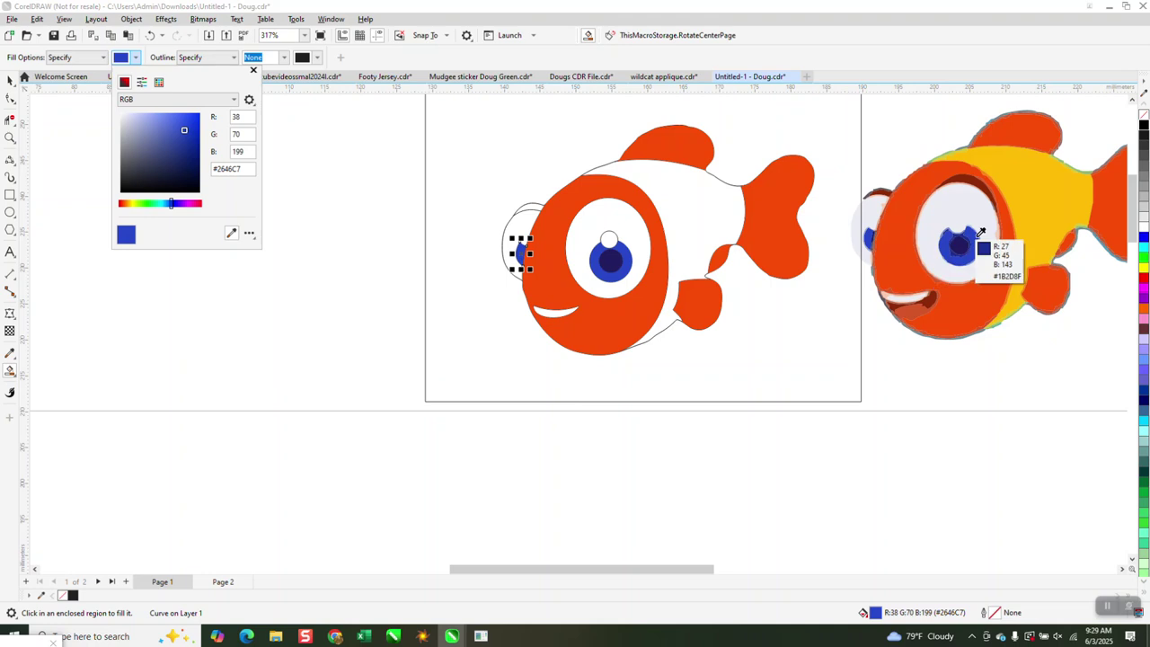
{"action": "left_click", "coordinate": [1039, 216]}
{"action": "left_click", "coordinate": [702, 217]}
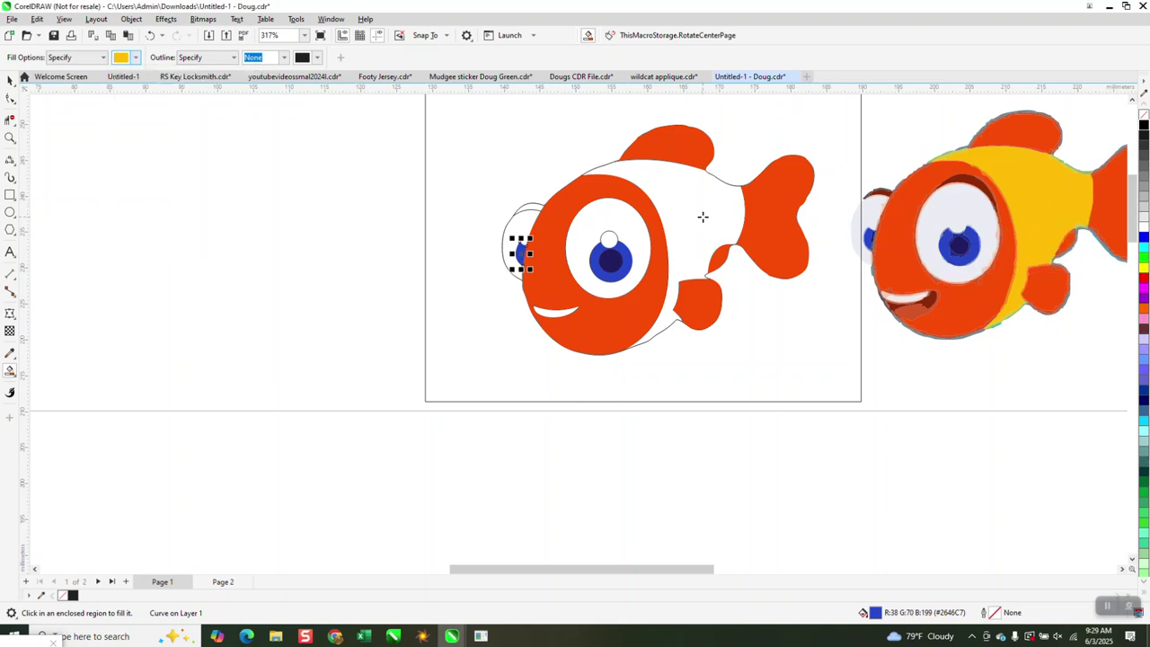
{"action": "left_click", "coordinate": [702, 216]}
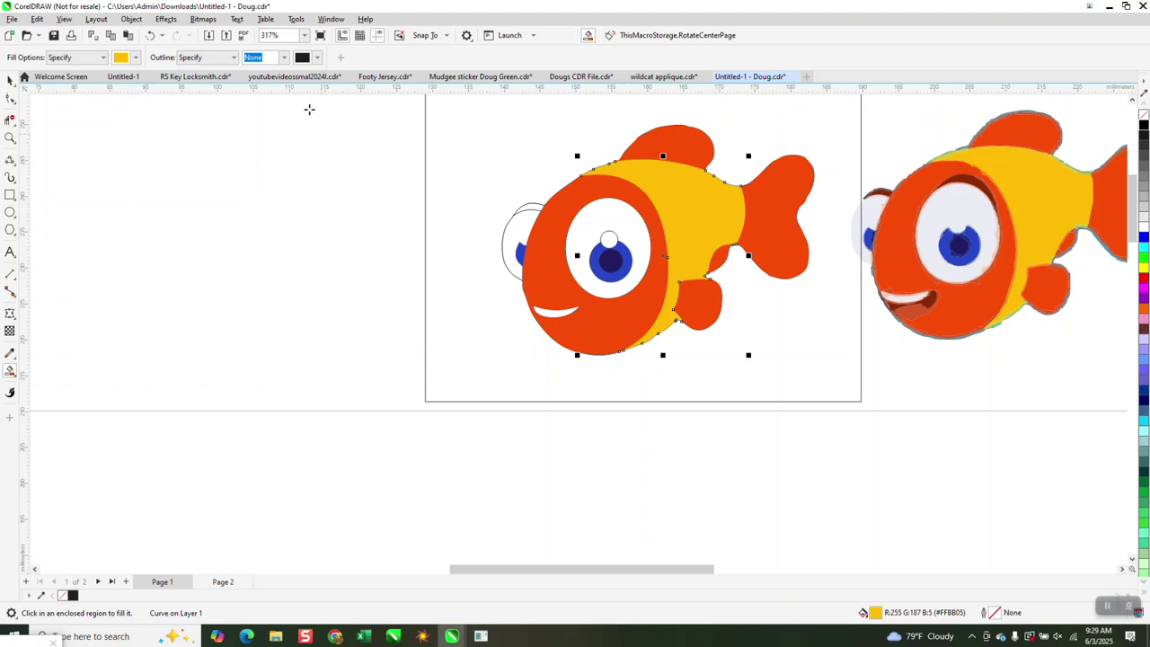
- Fill the arc above the far eye with dark red #8D2A08 sampled from the original
{"action": "left_click", "coordinate": [137, 57]}
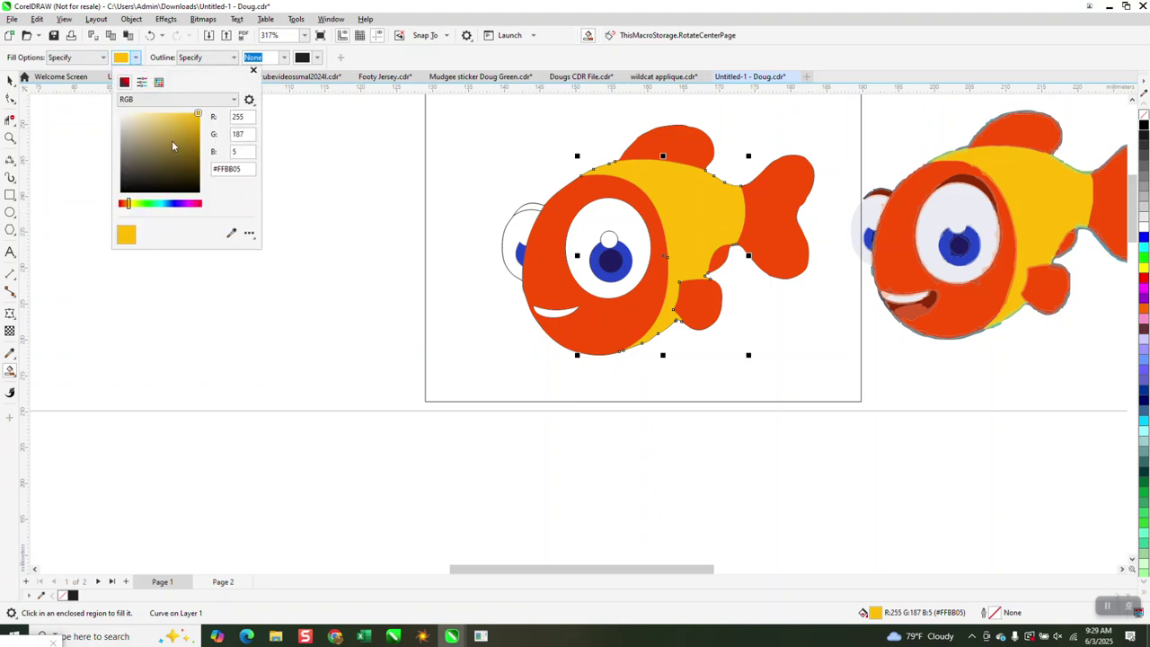
{"action": "left_click", "coordinate": [231, 234]}
{"action": "left_click", "coordinate": [968, 180]}
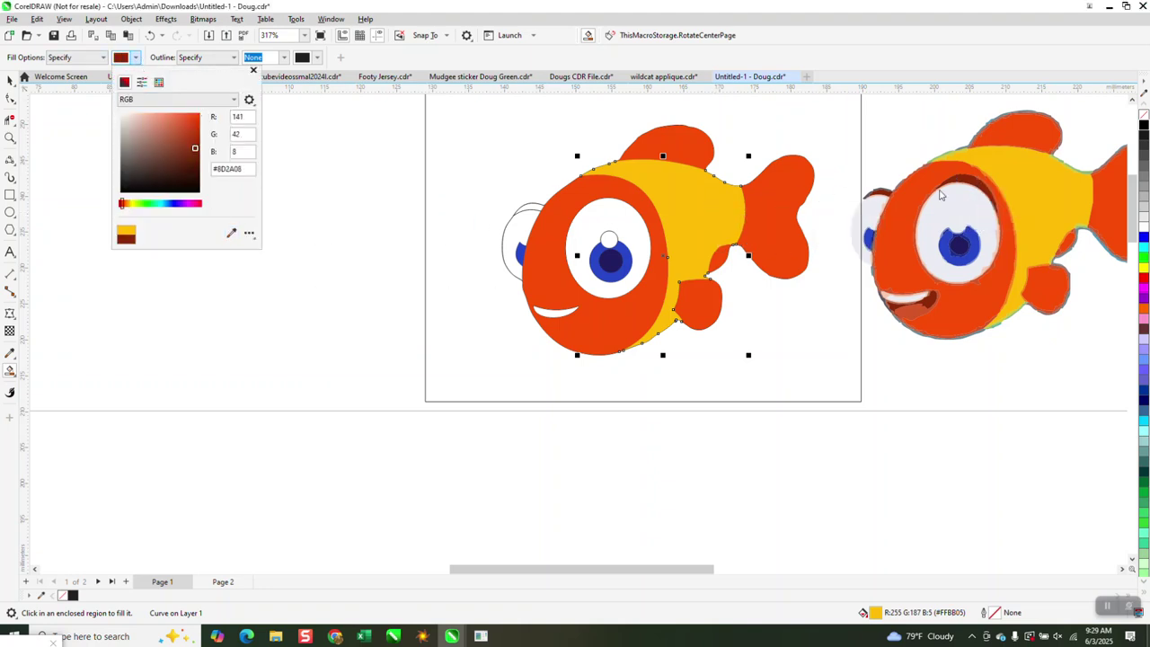
{"action": "left_click", "coordinate": [533, 208]}
{"action": "left_click", "coordinate": [544, 209]}
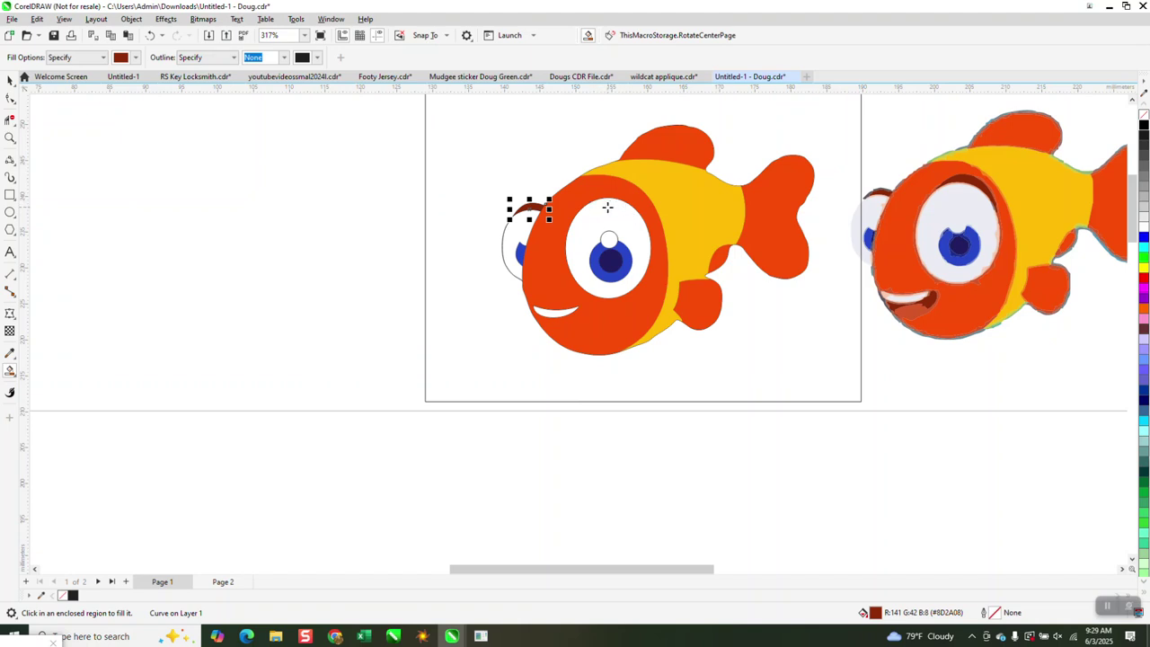
- Trace the brow's outer and inner edges on the original bitmap with two 3-point curves
{"action": "scroll", "coordinate": [629, 223], "scroll_direction": "down", "scroll_amount": 1}
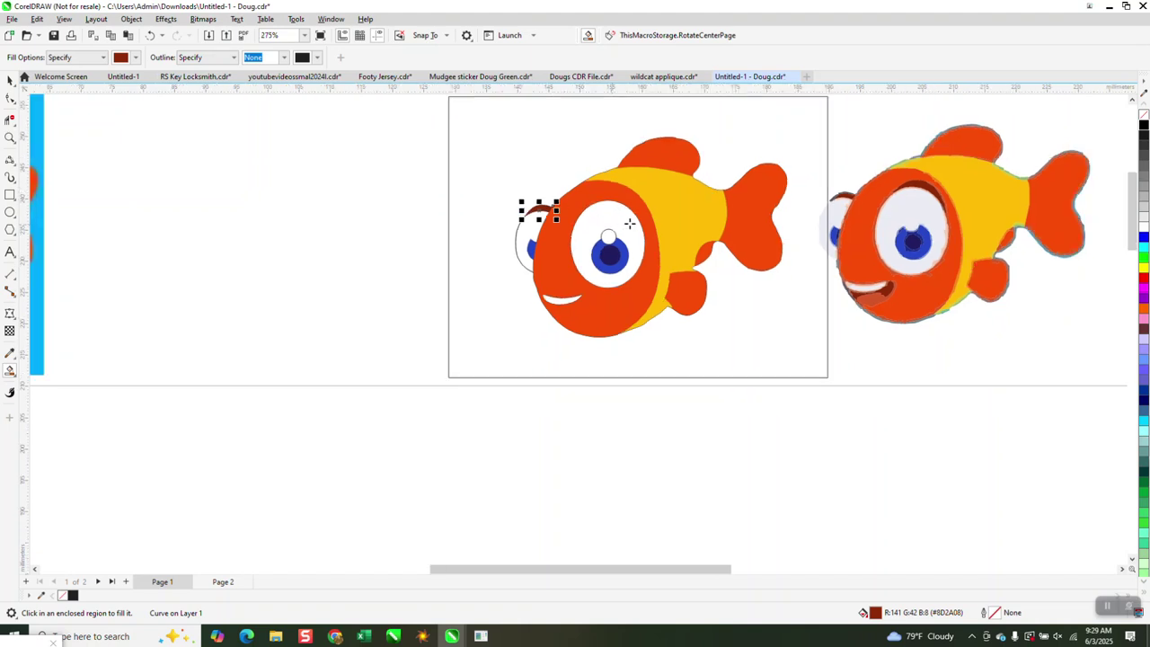
{"action": "scroll", "coordinate": [630, 223], "scroll_direction": "down", "scroll_amount": 2}
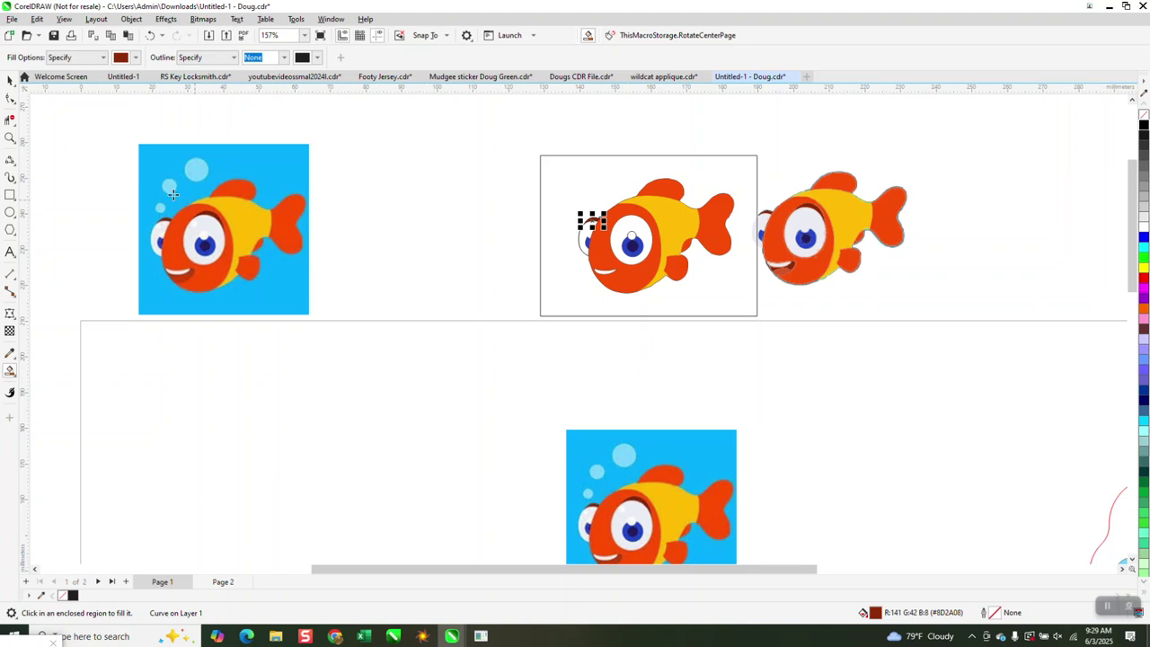
{"action": "left_click", "coordinate": [10, 138]}
{"action": "left_click_drag", "start_coordinate": [184, 192], "coordinate": [336, 278]}
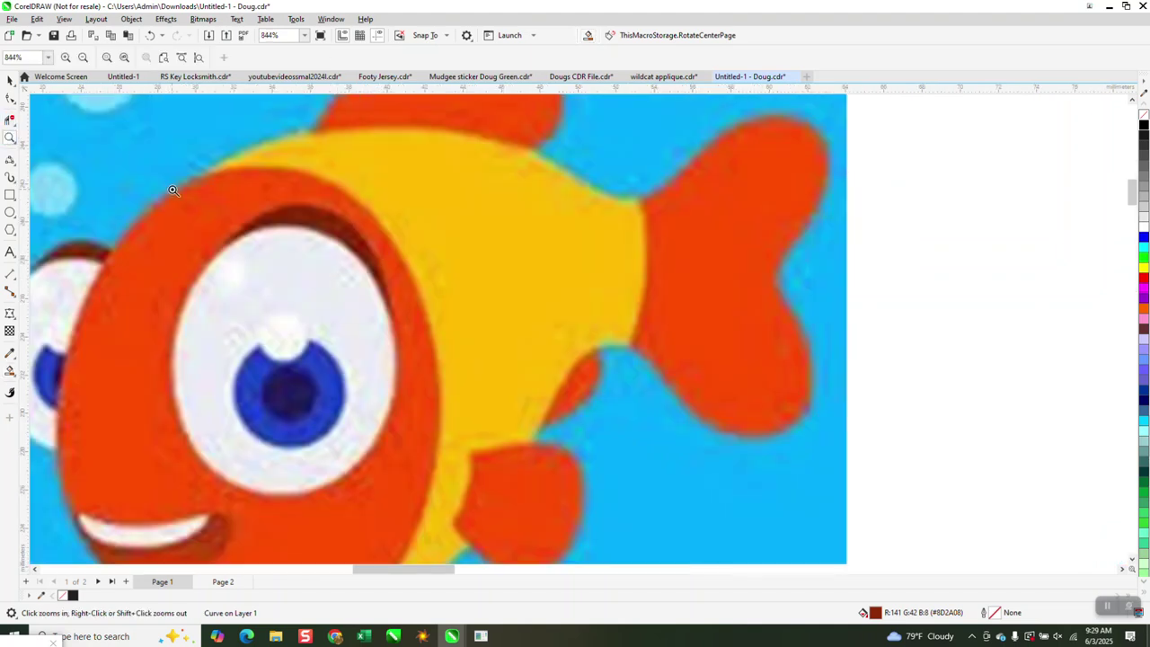
{"action": "left_click", "coordinate": [14, 166]}
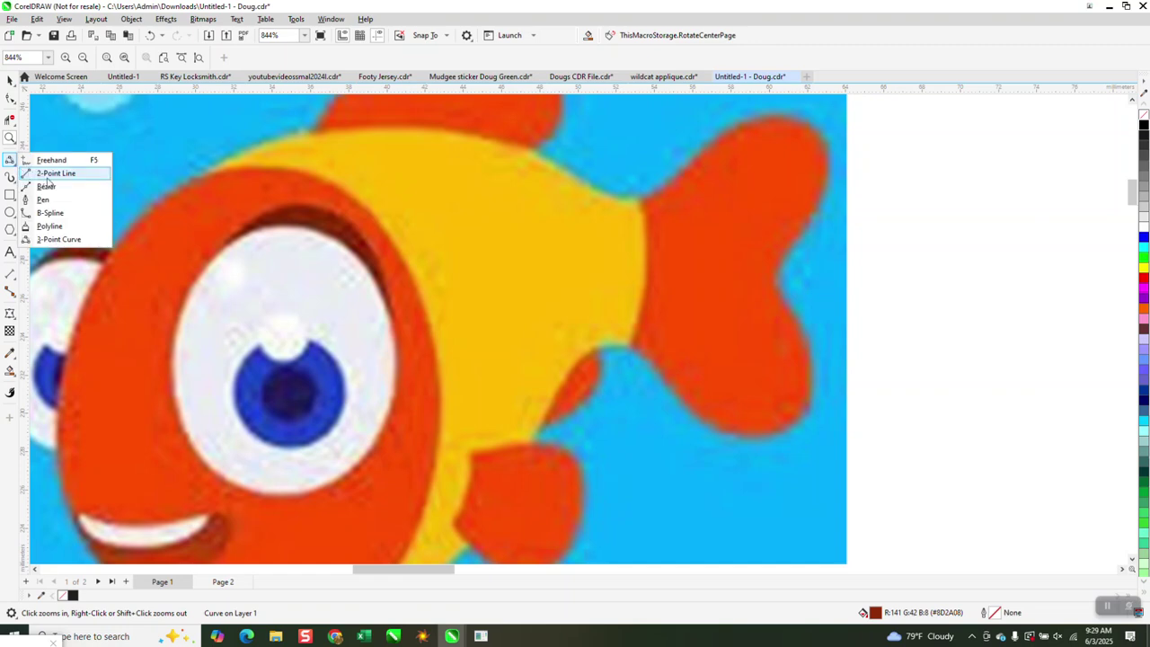
{"action": "left_click", "coordinate": [45, 238]}
{"action": "left_click_drag", "start_coordinate": [388, 317], "coordinate": [224, 241]}
{"action": "left_click", "coordinate": [314, 236]}
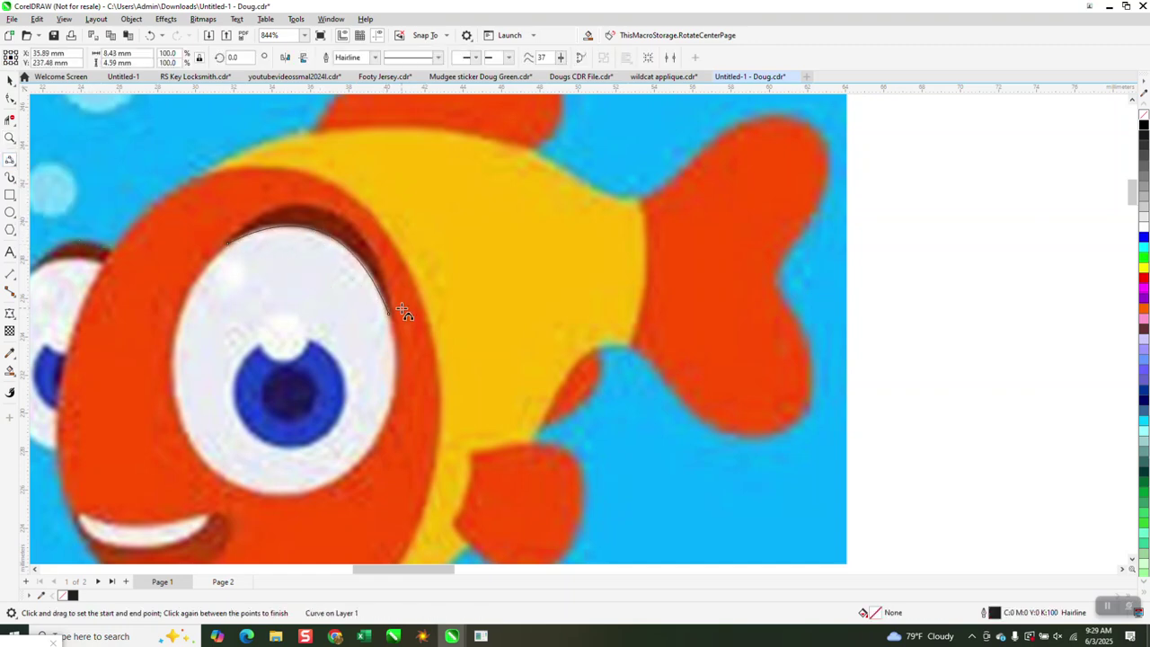
{"action": "left_click_drag", "start_coordinate": [392, 312], "coordinate": [227, 241]}
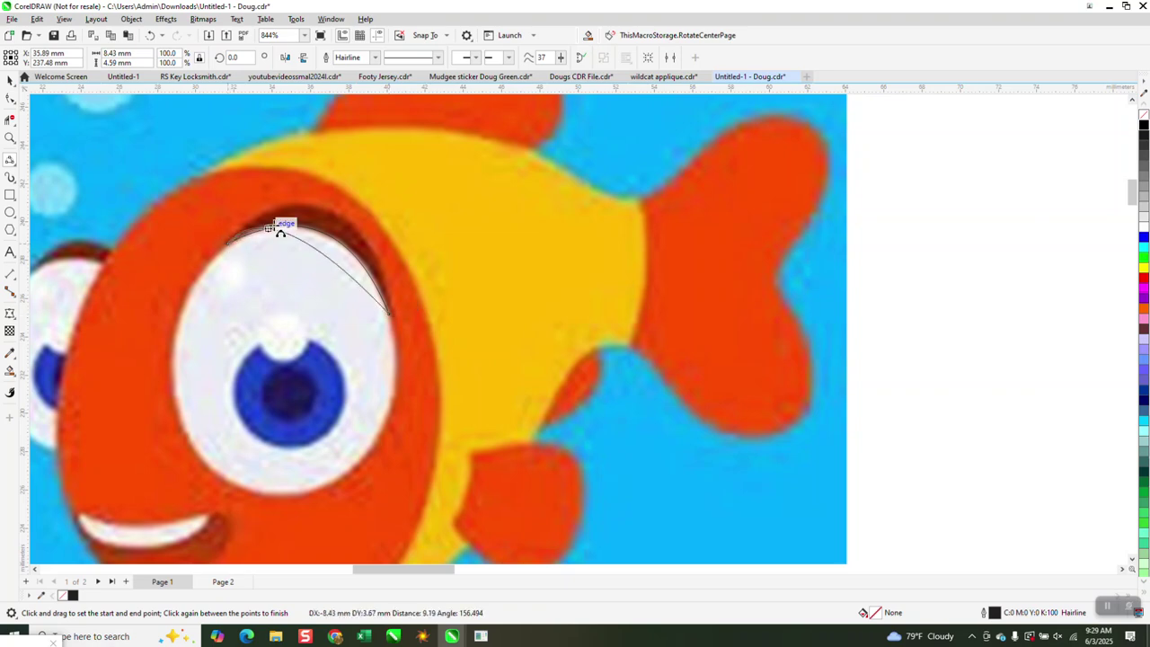
{"action": "left_click", "coordinate": [330, 209]}
{"action": "scroll", "coordinate": [431, 253], "scroll_direction": "down", "scroll_amount": 3}
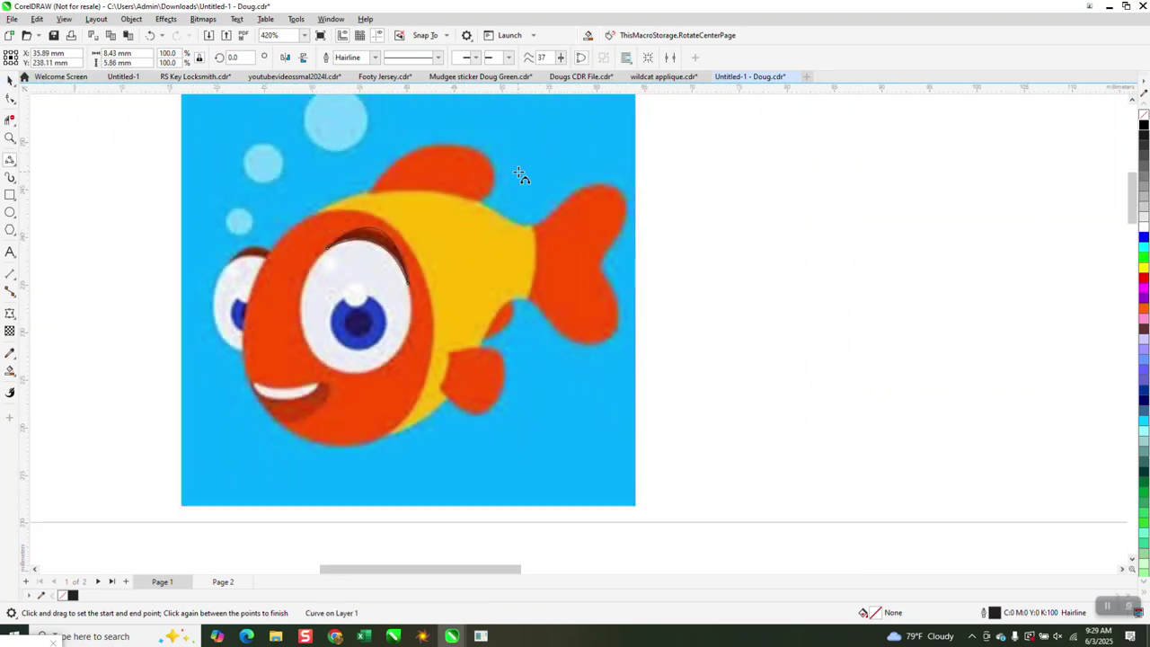
- Move the bitmap off the new curves and nudge the brow curves onto the traced fish's eye
{"action": "left_click", "coordinate": [10, 79]}
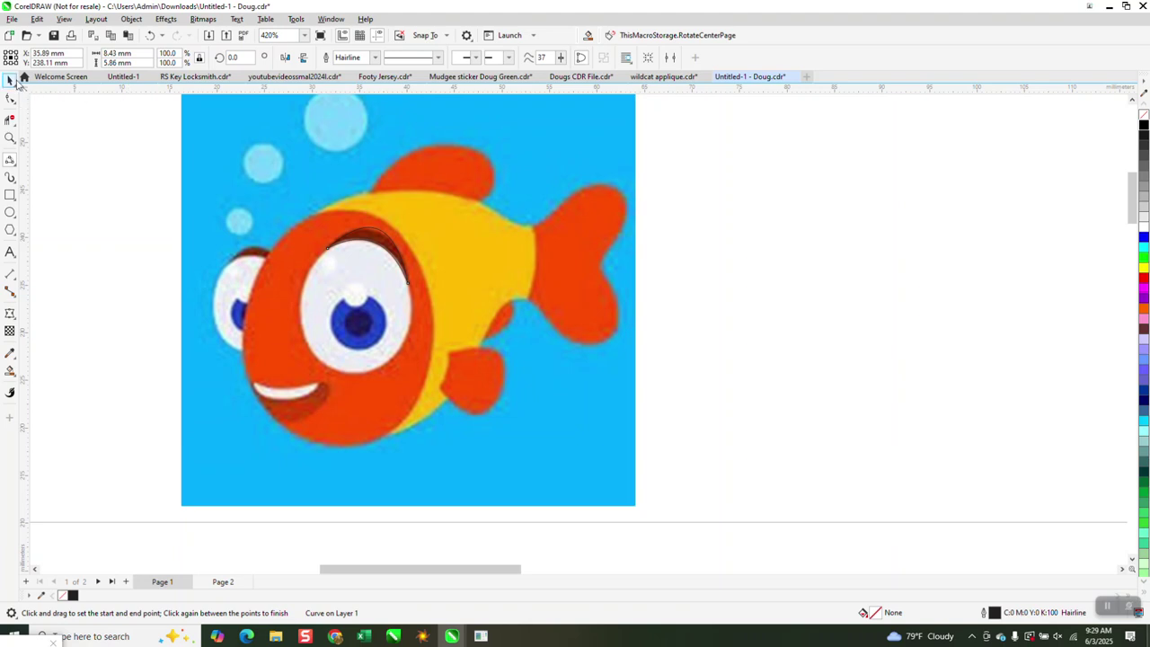
{"action": "left_click", "coordinate": [607, 222]}
{"action": "key", "text": "ctrl+z"}
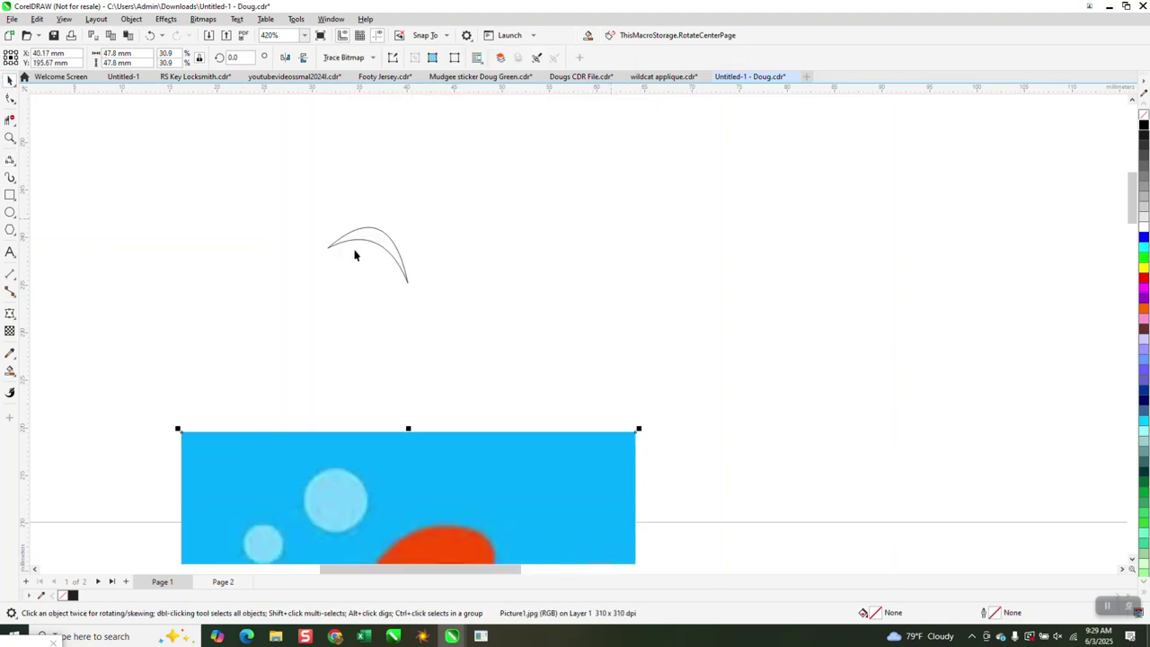
{"action": "left_click_drag", "start_coordinate": [295, 199], "coordinate": [647, 415]}
{"action": "scroll", "coordinate": [474, 289], "scroll_direction": "down", "scroll_amount": 5}
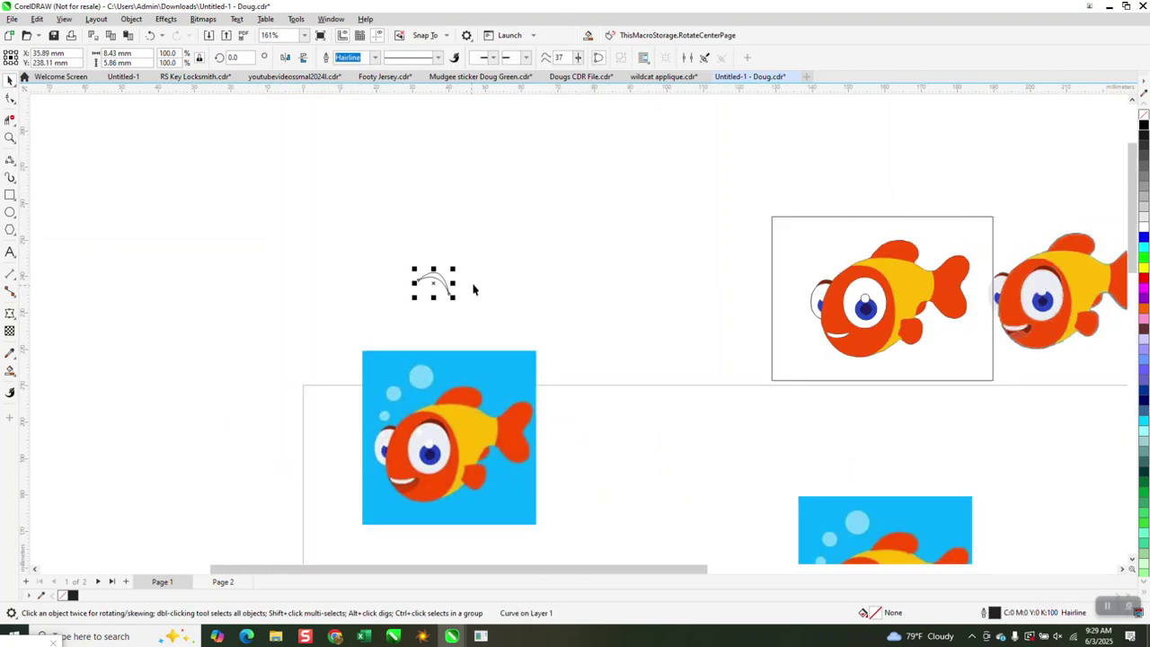
{"action": "key", "text": "Right"}
{"action": "key", "text": "Right"}
{"action": "key", "text": "Right"}
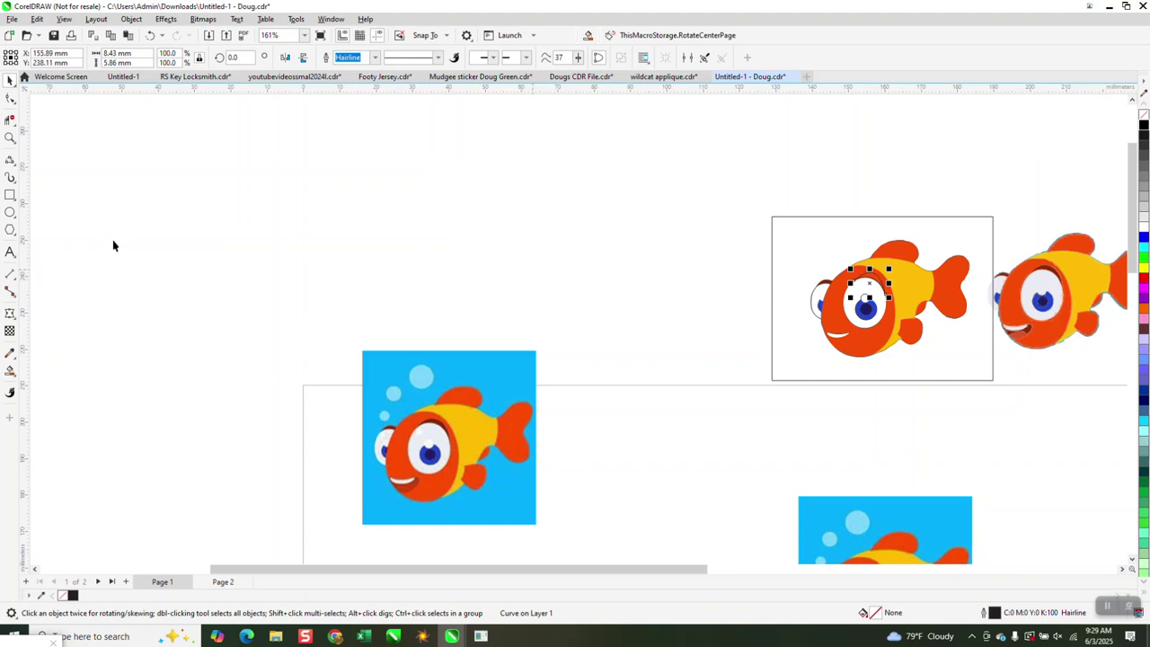
{"action": "left_click", "coordinate": [10, 138]}
- Snap the brow curve's left node to the eye's edge and fill the enclosed area dark red
{"action": "left_click_drag", "start_coordinate": [790, 257], "coordinate": [1005, 353]}
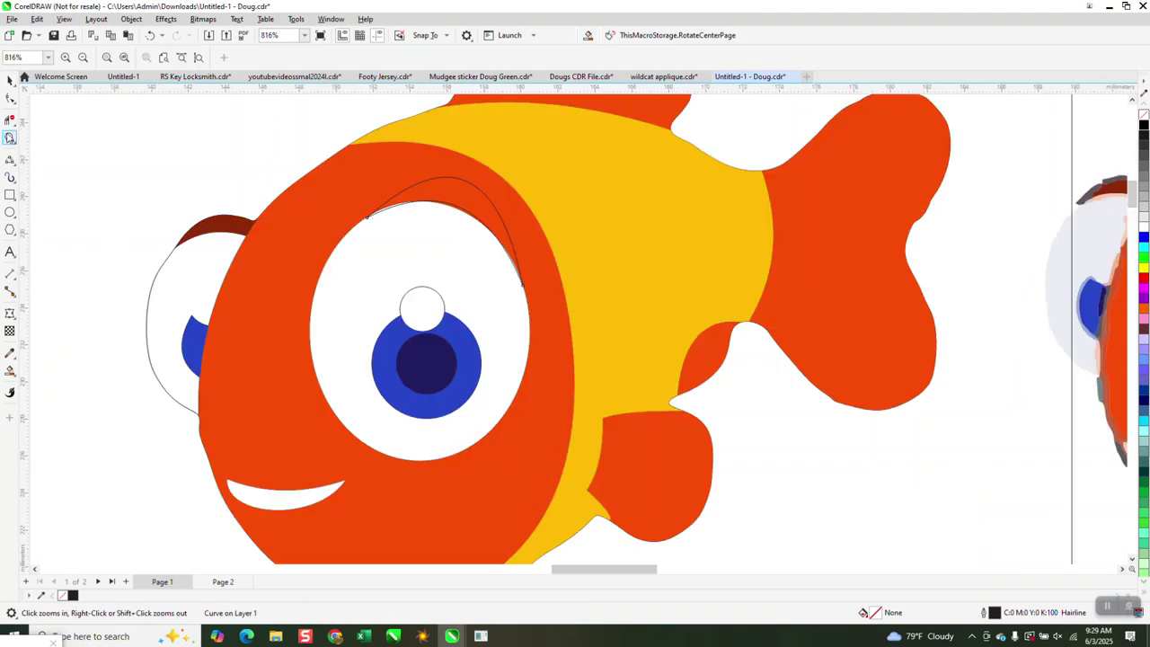
{"action": "left_click_drag", "start_coordinate": [343, 180], "coordinate": [622, 298]}
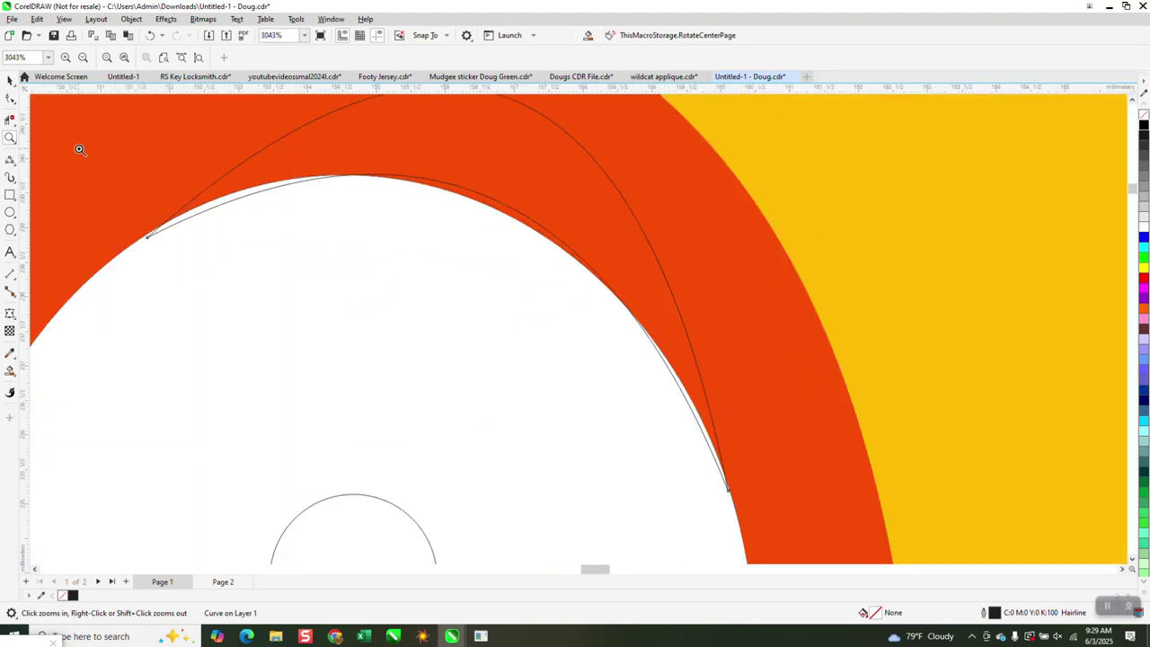
{"action": "left_click", "coordinate": [11, 99]}
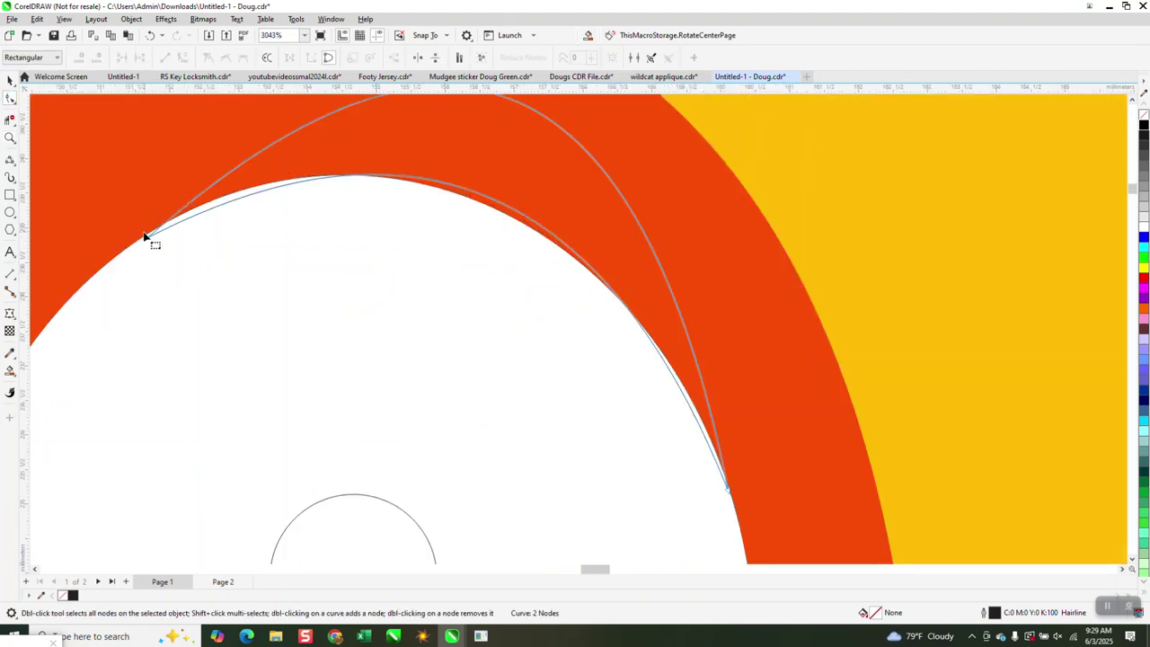
{"action": "left_click", "coordinate": [147, 239]}
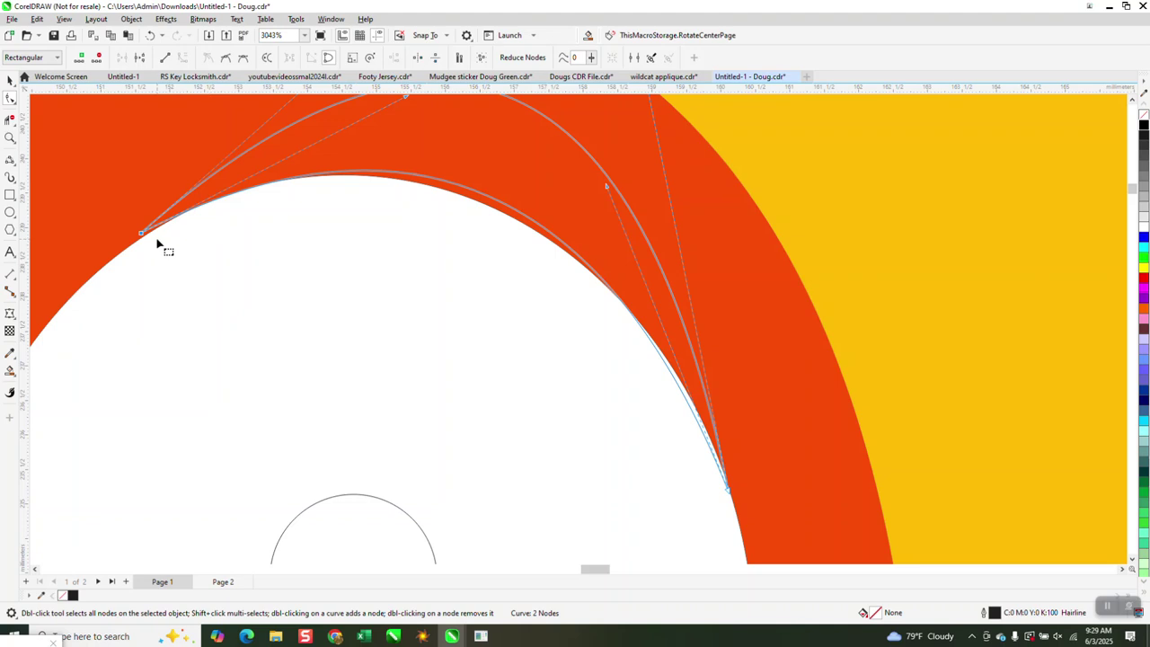
{"action": "left_click_drag", "start_coordinate": [142, 237], "coordinate": [145, 240]}
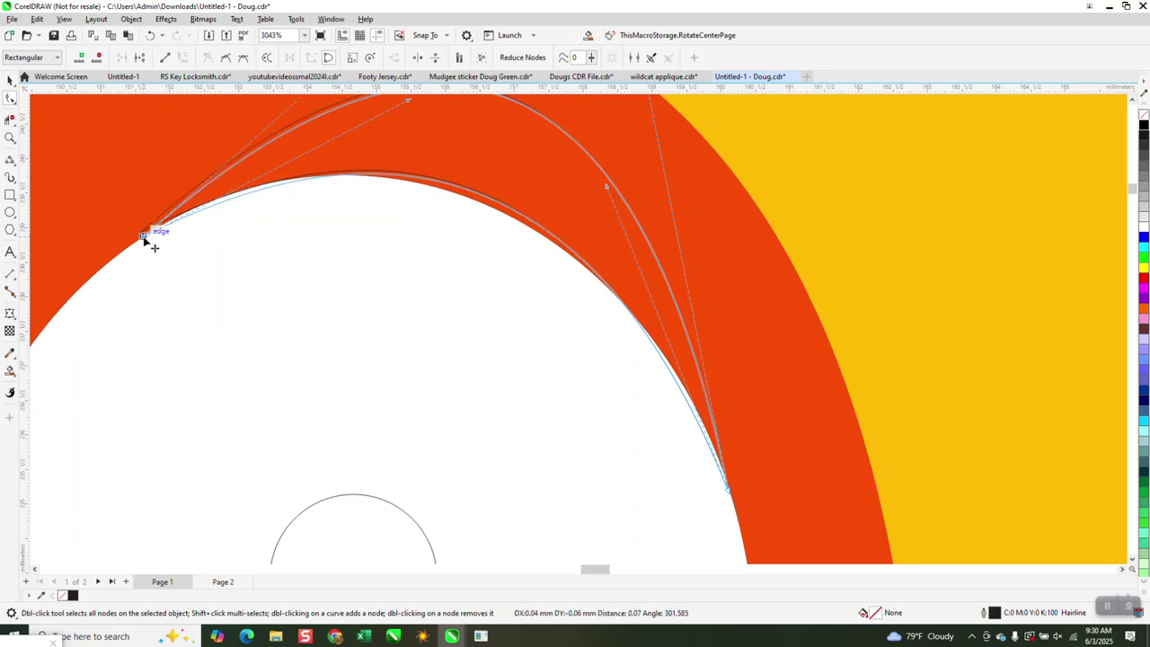
{"action": "scroll", "coordinate": [486, 267], "scroll_direction": "down", "scroll_amount": 4}
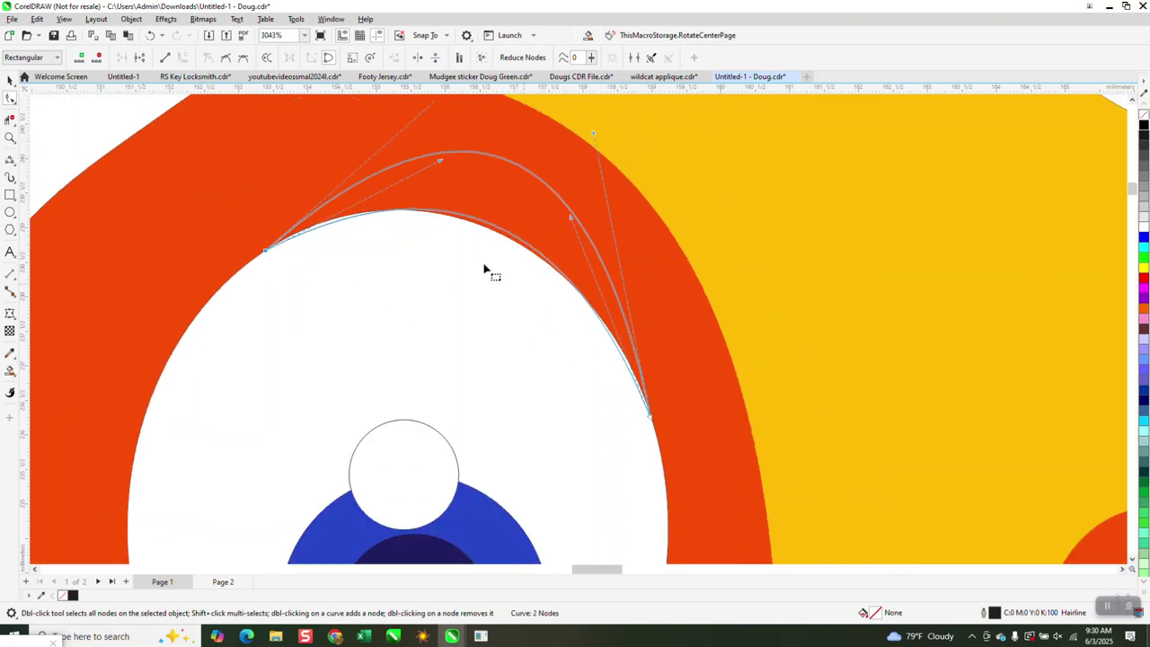
{"action": "left_click", "coordinate": [10, 371]}
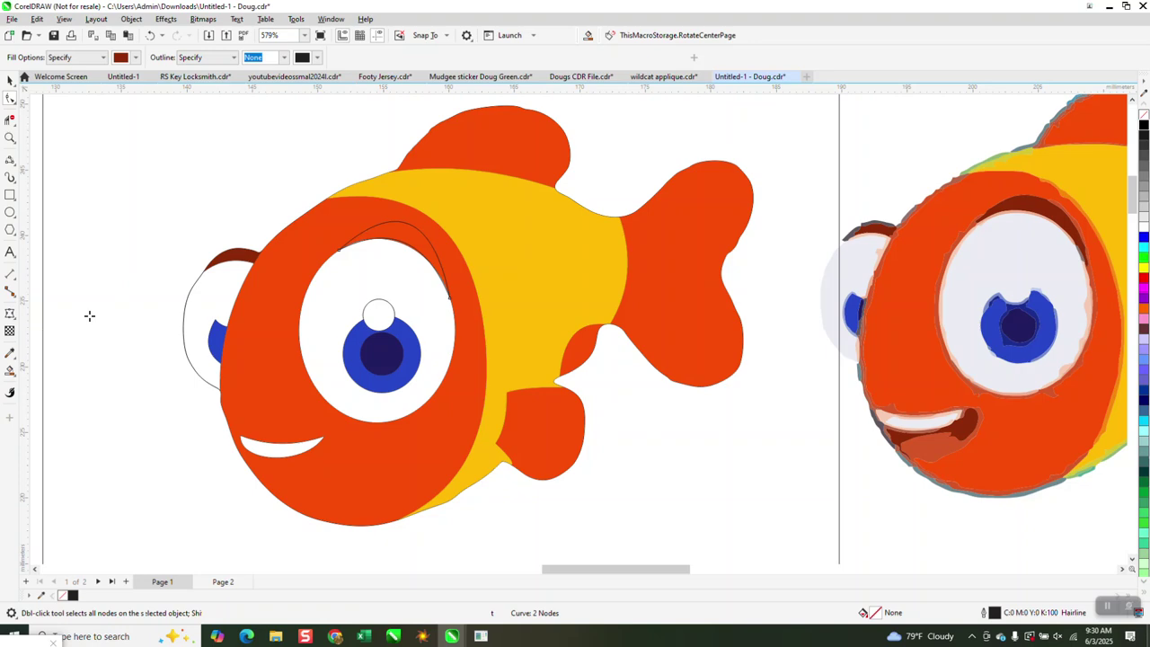
{"action": "left_click", "coordinate": [406, 235]}
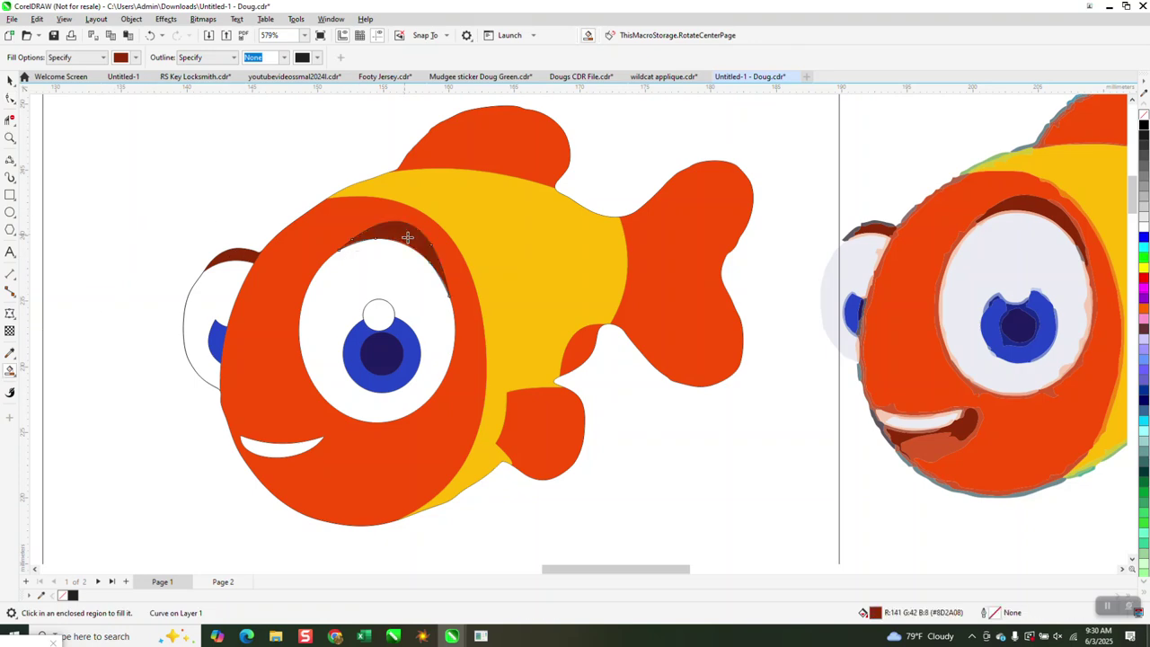
- Reshape the brow's inner edge so it hugs the big eye
{"action": "left_click", "coordinate": [9, 137]}
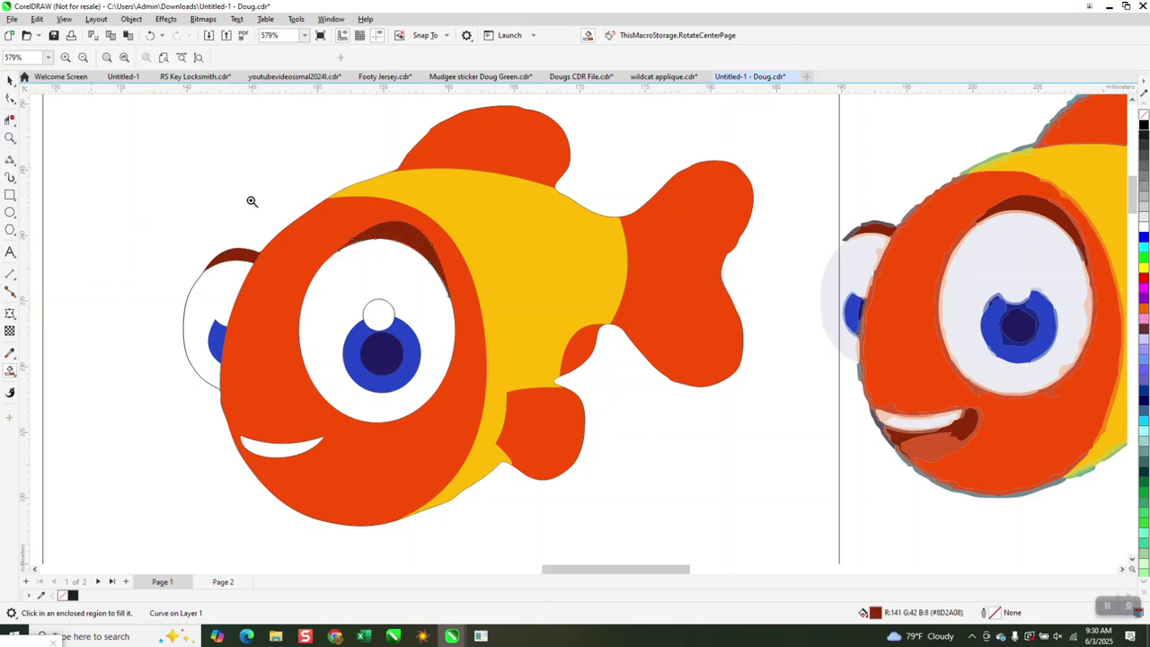
{"action": "left_click_drag", "start_coordinate": [330, 210], "coordinate": [480, 288]}
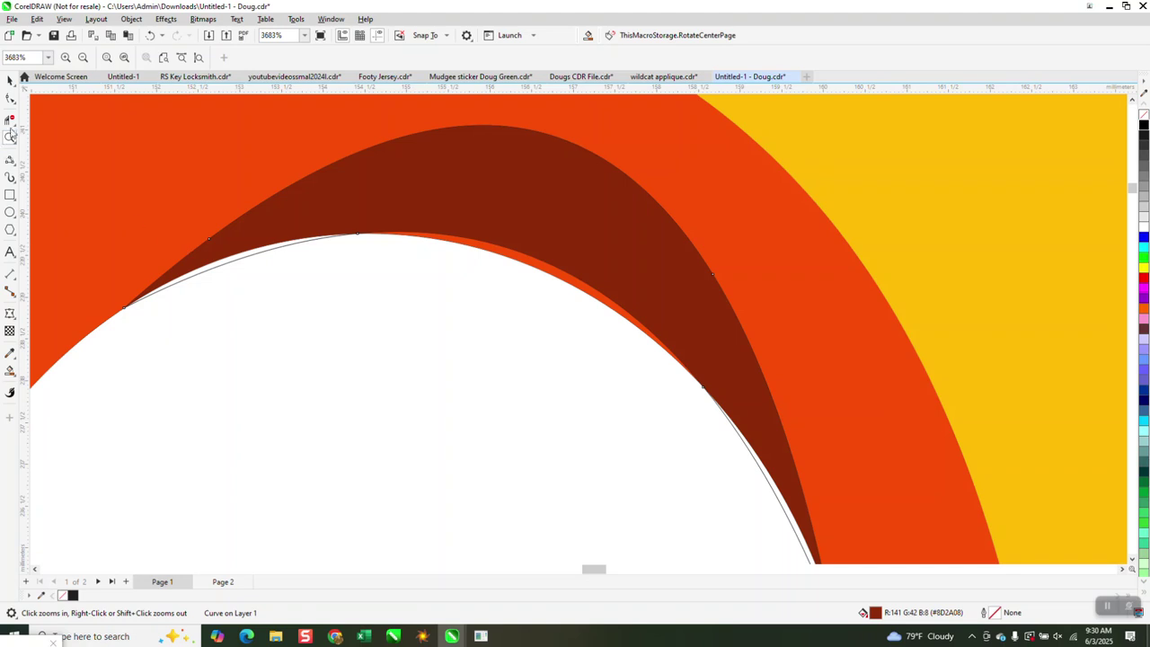
{"action": "left_click", "coordinate": [11, 100]}
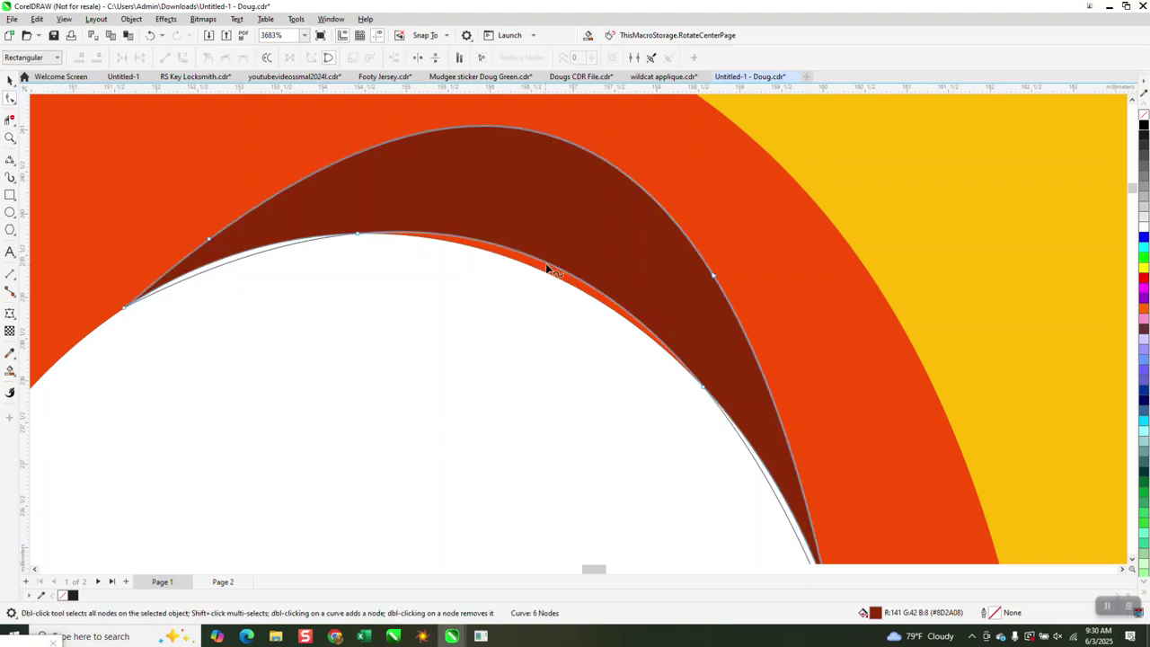
{"action": "left_click_drag", "start_coordinate": [546, 268], "coordinate": [548, 274]}
{"action": "scroll", "coordinate": [549, 270], "scroll_direction": "down", "scroll_amount": 2}
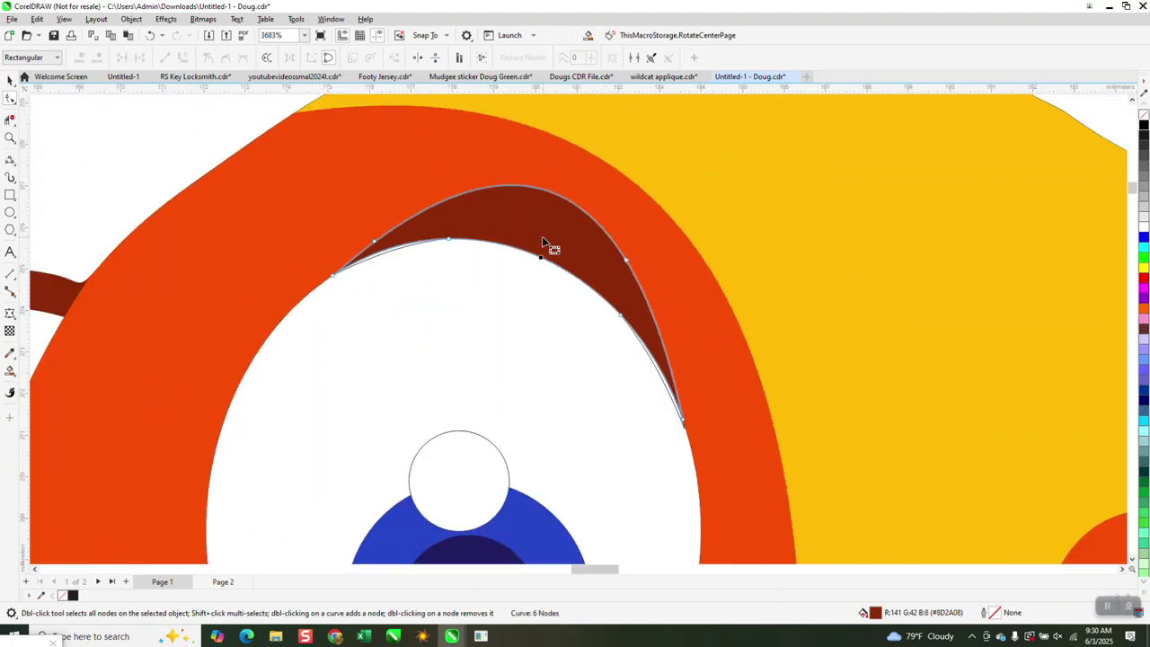
{"action": "scroll", "coordinate": [679, 414], "scroll_direction": "down", "scroll_amount": 4}
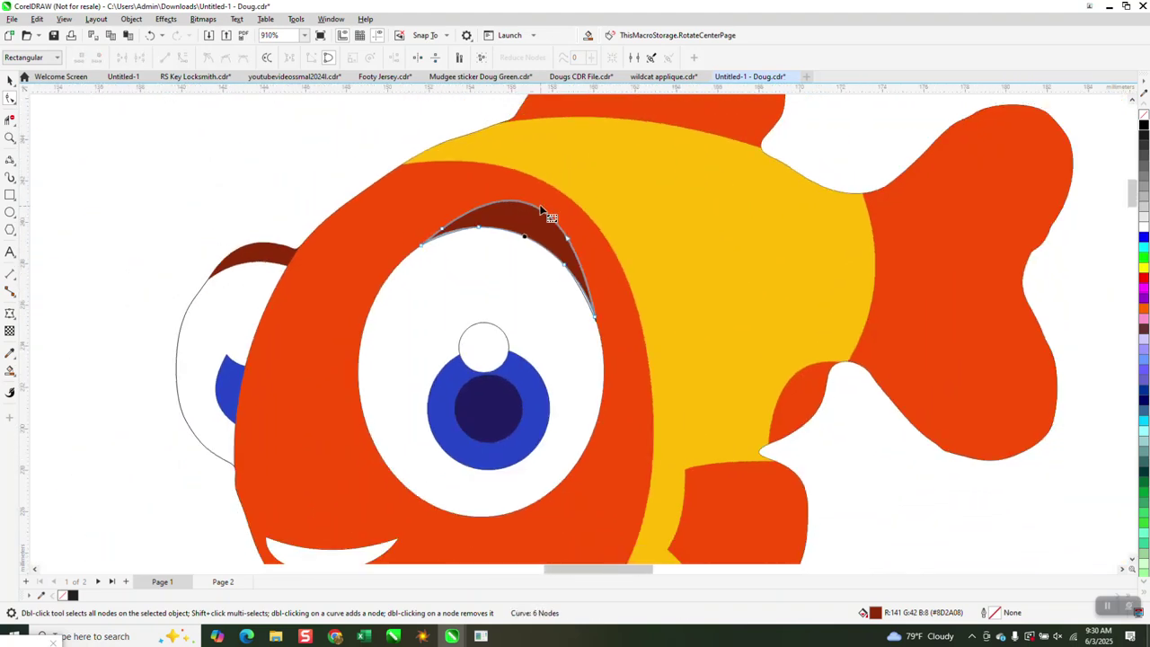
{"action": "scroll", "coordinate": [455, 259], "scroll_direction": "down", "scroll_amount": 2}
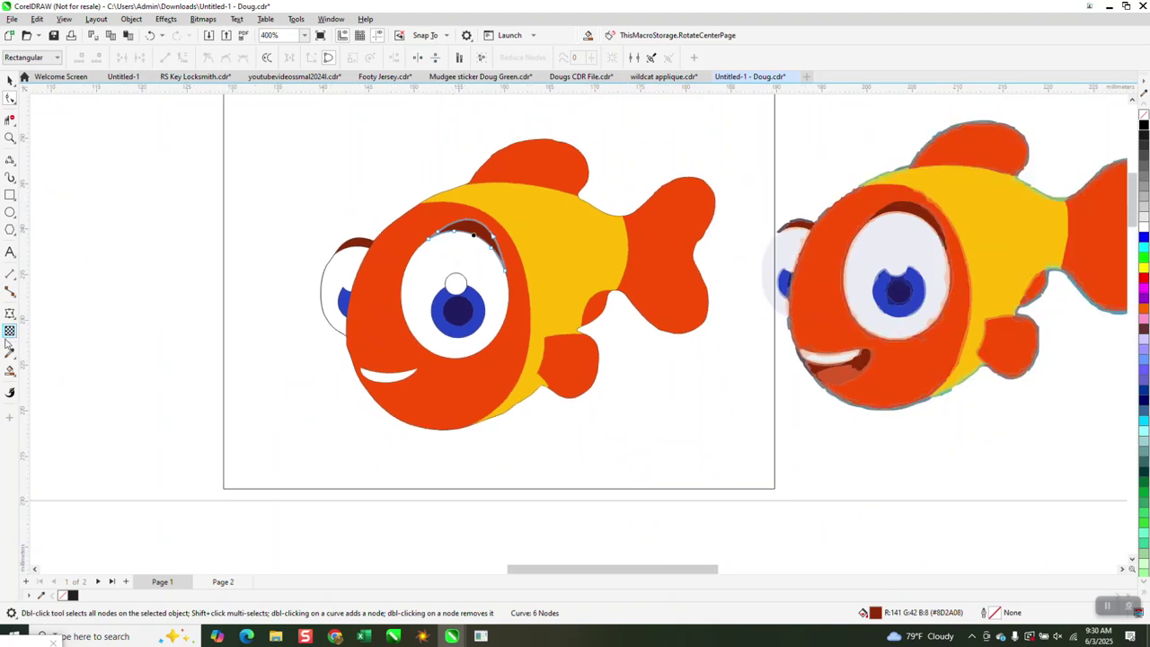
- Fill the big and small eye whites with pale #EBECF3 sampled from the artwork
{"action": "left_click", "coordinate": [10, 371]}
{"action": "left_click", "coordinate": [135, 58]}
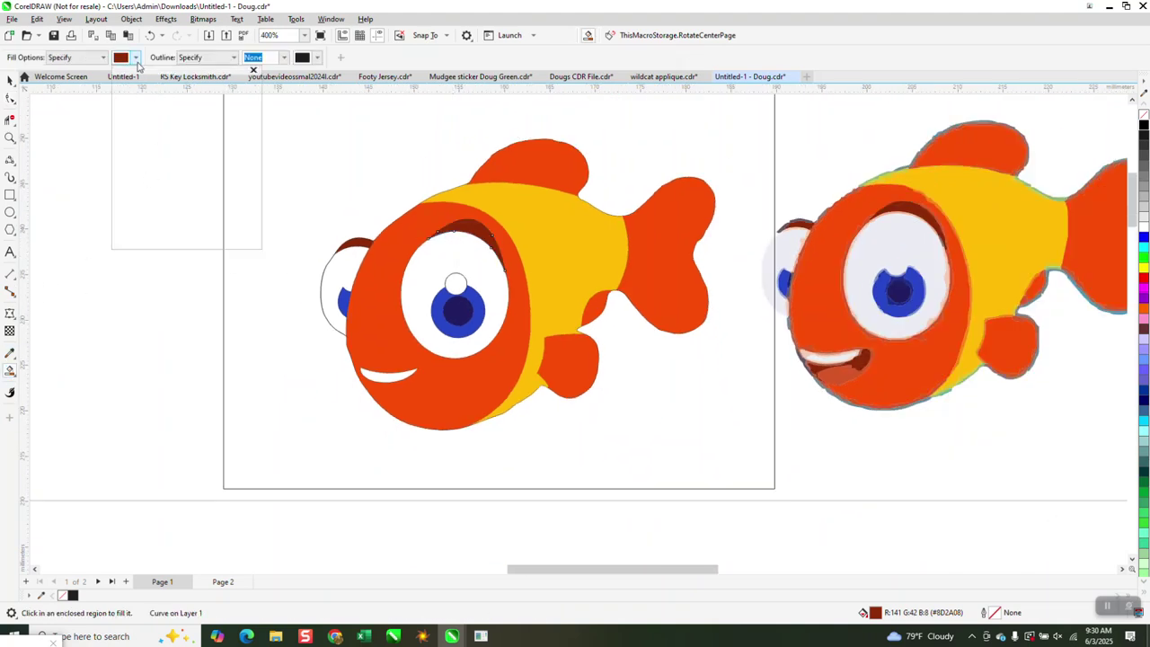
{"action": "left_click", "coordinate": [230, 234]}
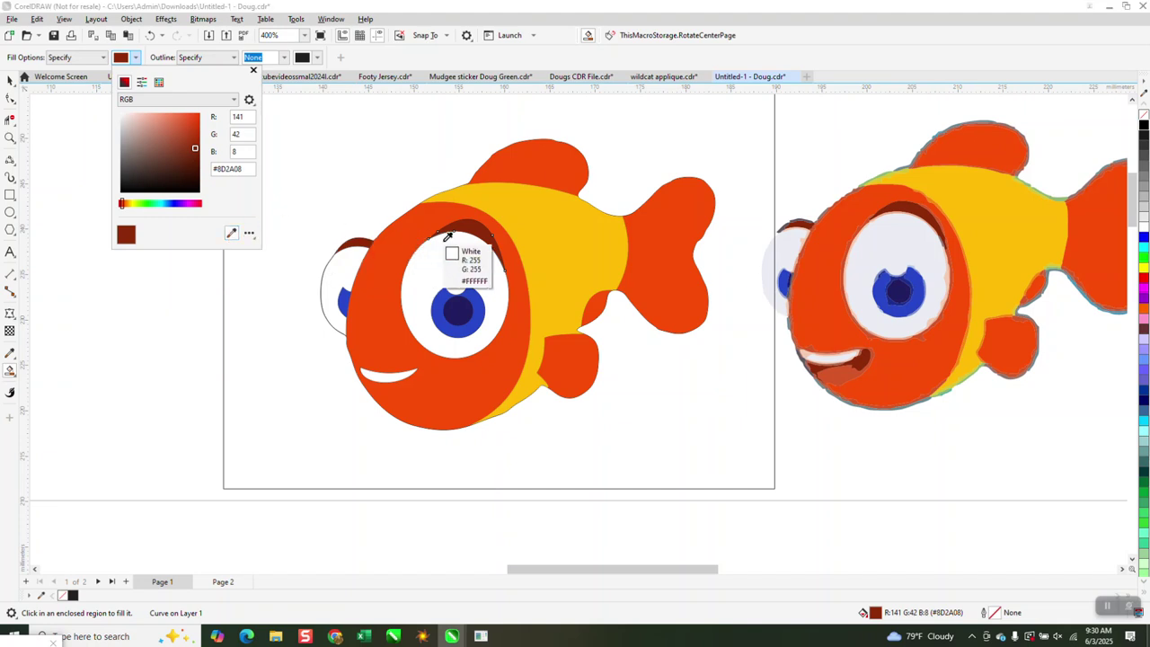
{"action": "left_click", "coordinate": [926, 247]}
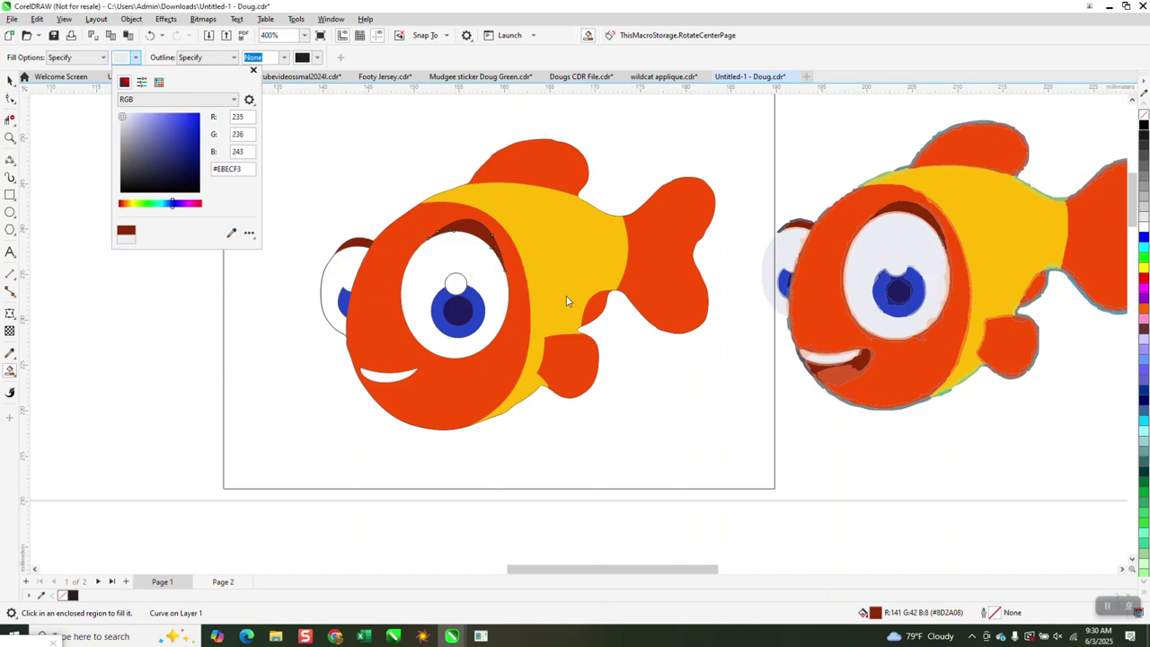
{"action": "left_click", "coordinate": [489, 258]}
{"action": "left_click", "coordinate": [485, 258]}
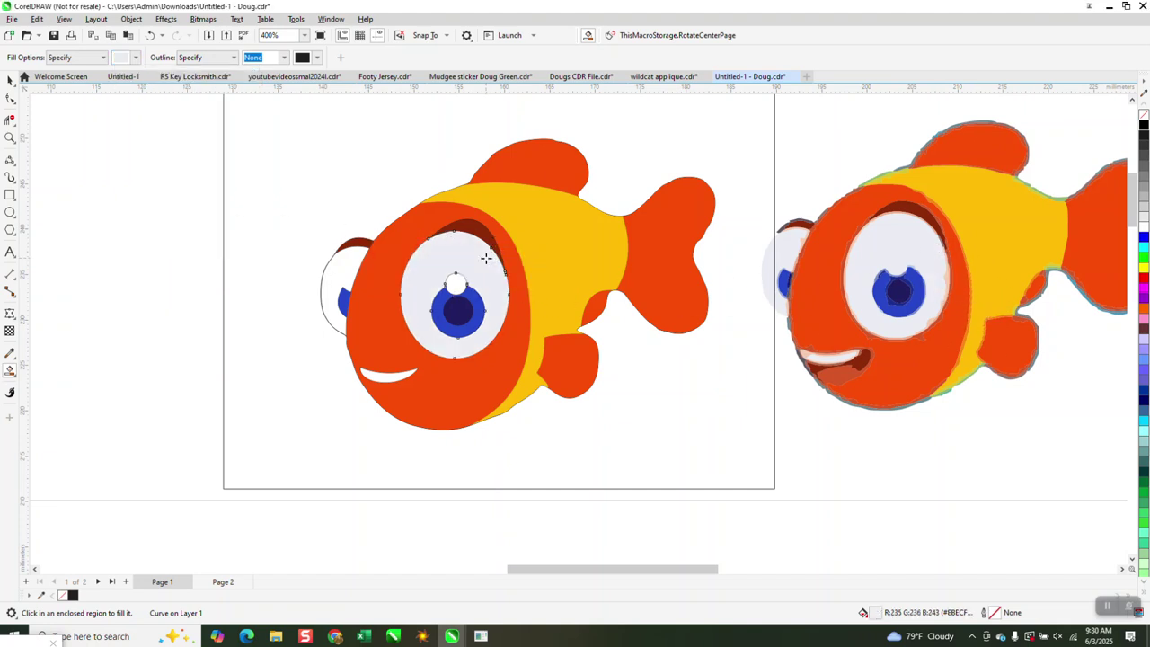
{"action": "left_click", "coordinate": [354, 269]}
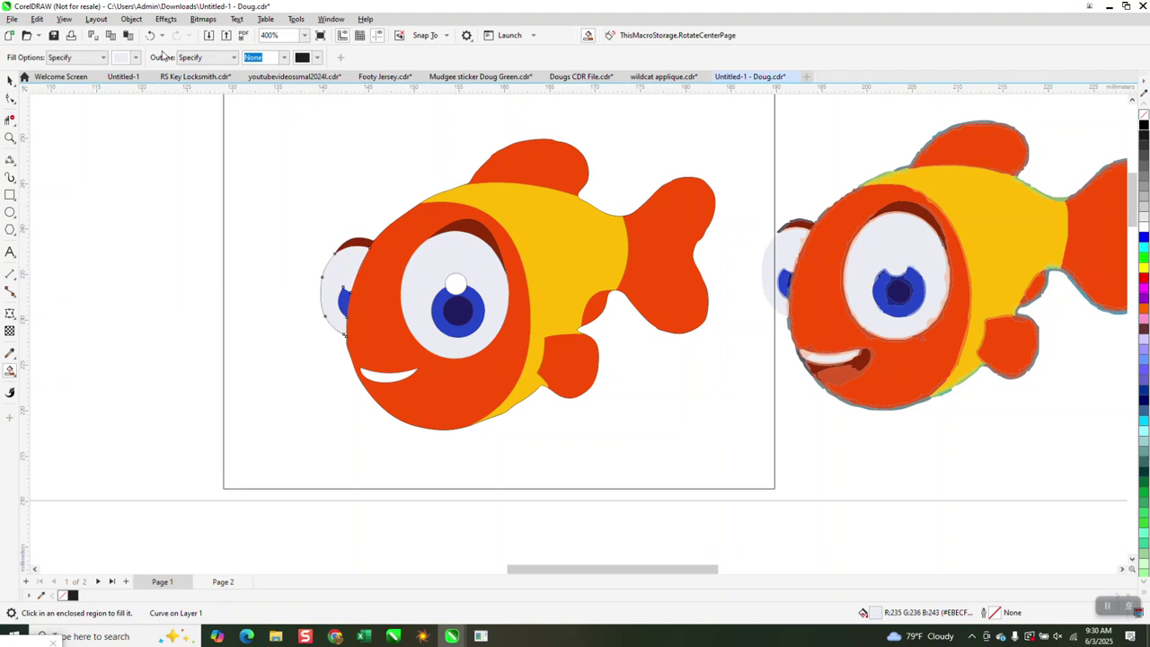
- Fill the eye's highlight dot with pure white #FFFFFF
{"action": "left_click", "coordinate": [135, 57]}
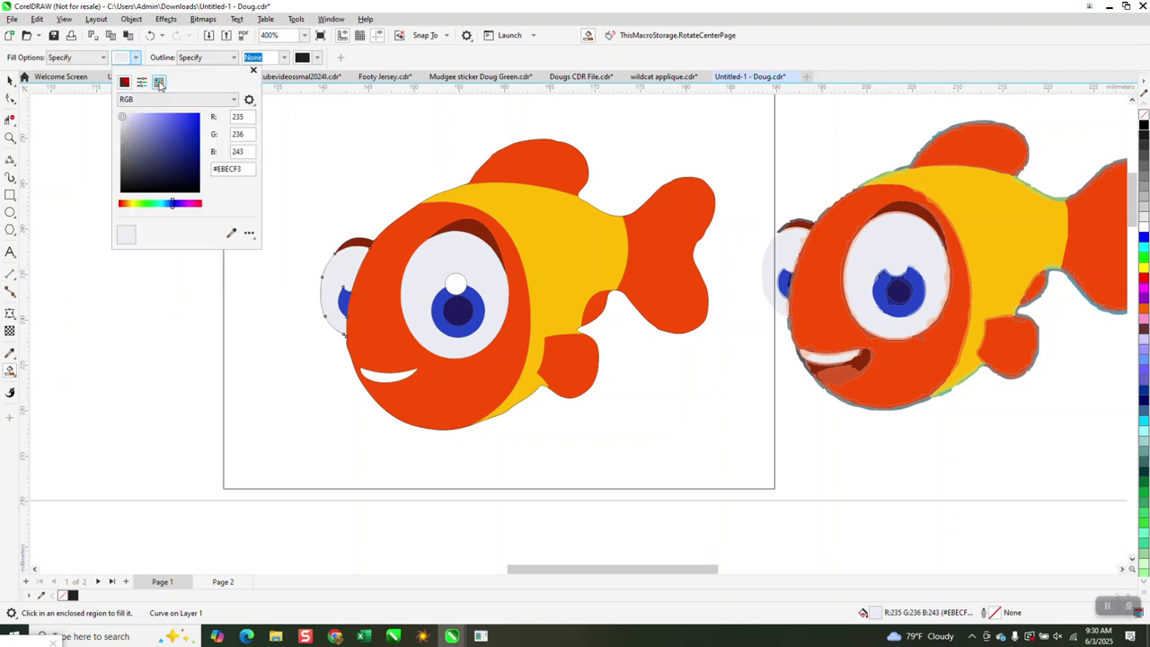
{"action": "left_click", "coordinate": [159, 83]}
{"action": "left_click", "coordinate": [157, 133]}
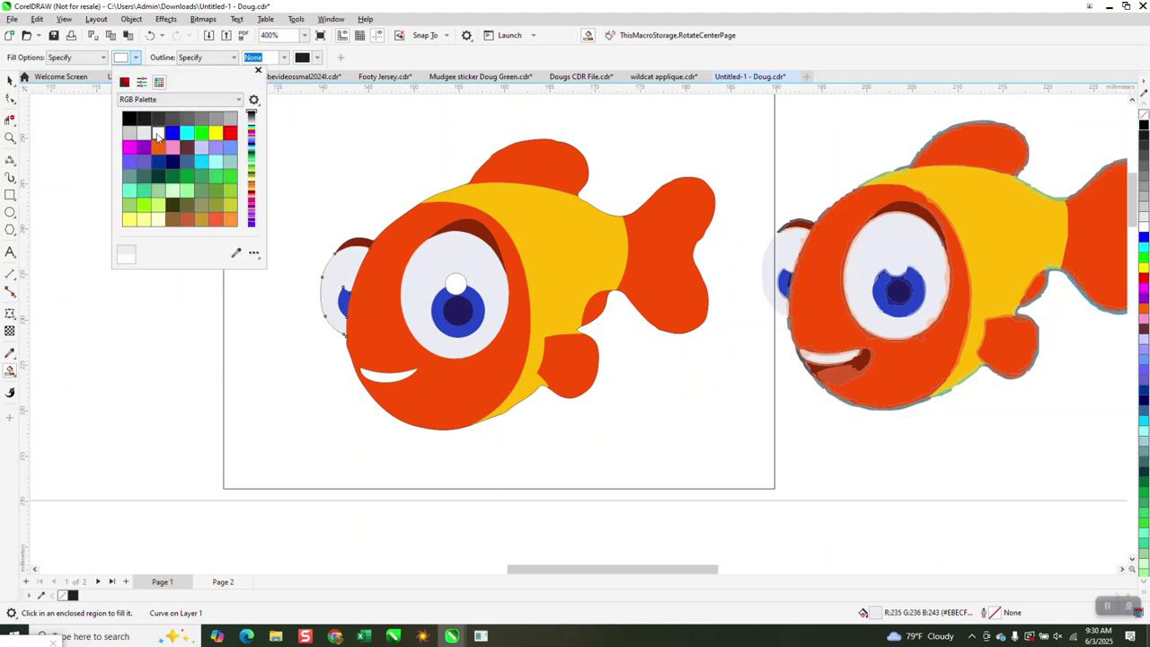
{"action": "left_click", "coordinate": [454, 284]}
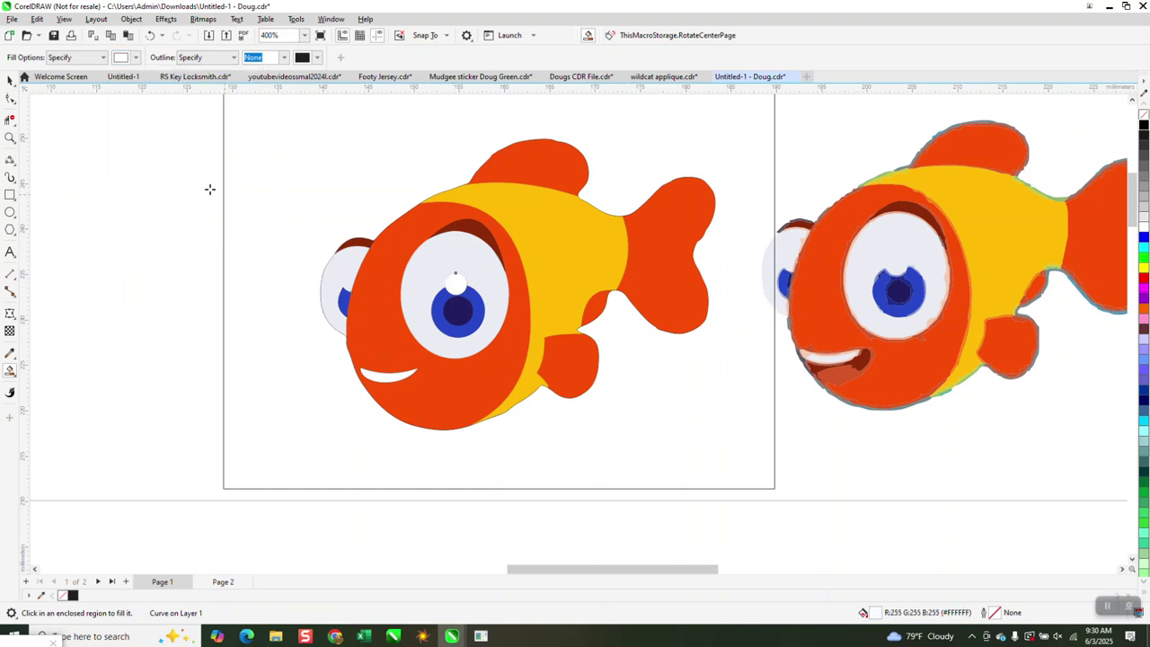
{"action": "key", "text": "space"}
{"action": "scroll", "coordinate": [290, 214], "scroll_direction": "down", "scroll_amount": 2}
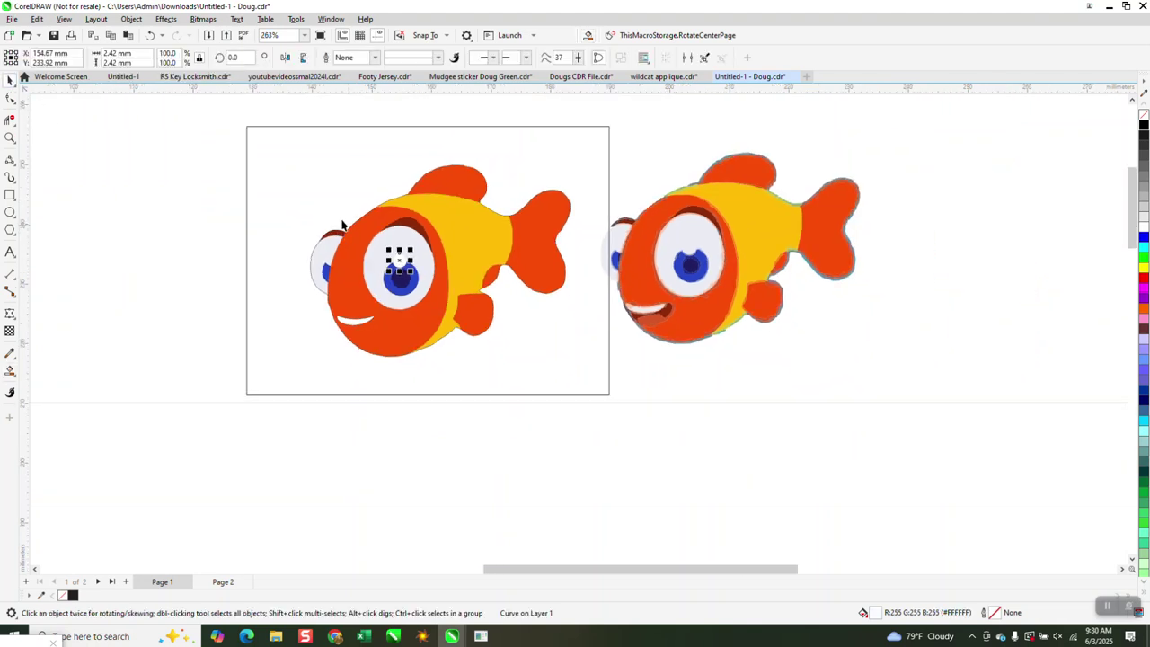
- Delete the frame rectangle around the traced fish
{"action": "left_click_drag", "start_coordinate": [282, 106], "coordinate": [413, 289]}
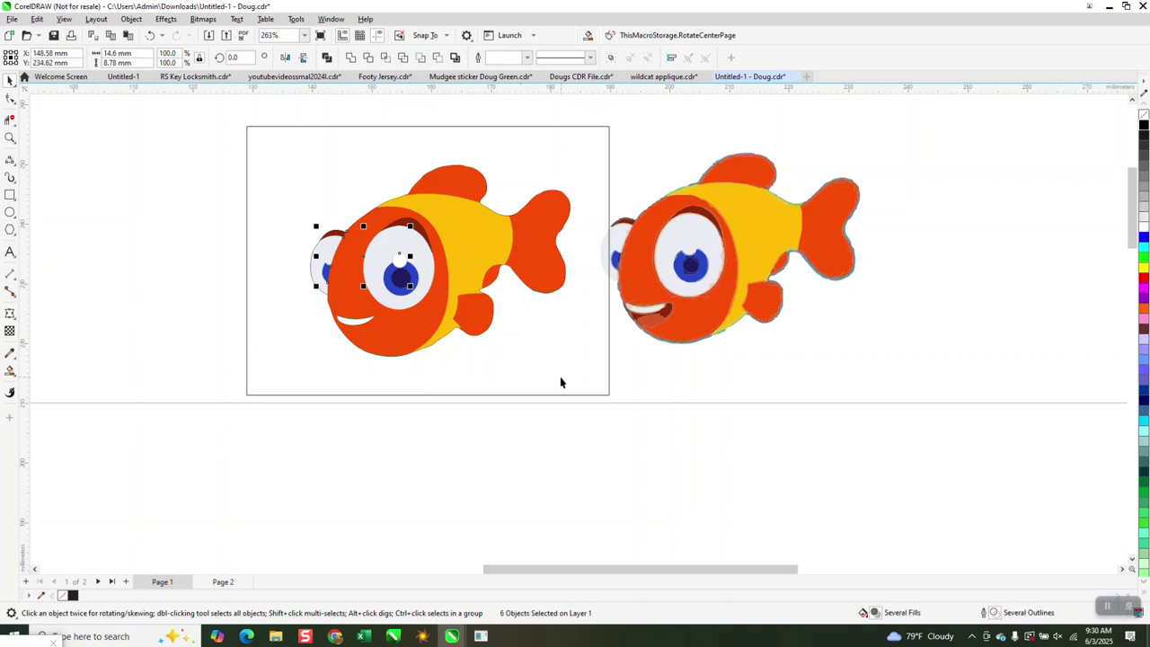
{"action": "left_click", "coordinate": [569, 381]}
{"action": "key", "text": "Delete"}
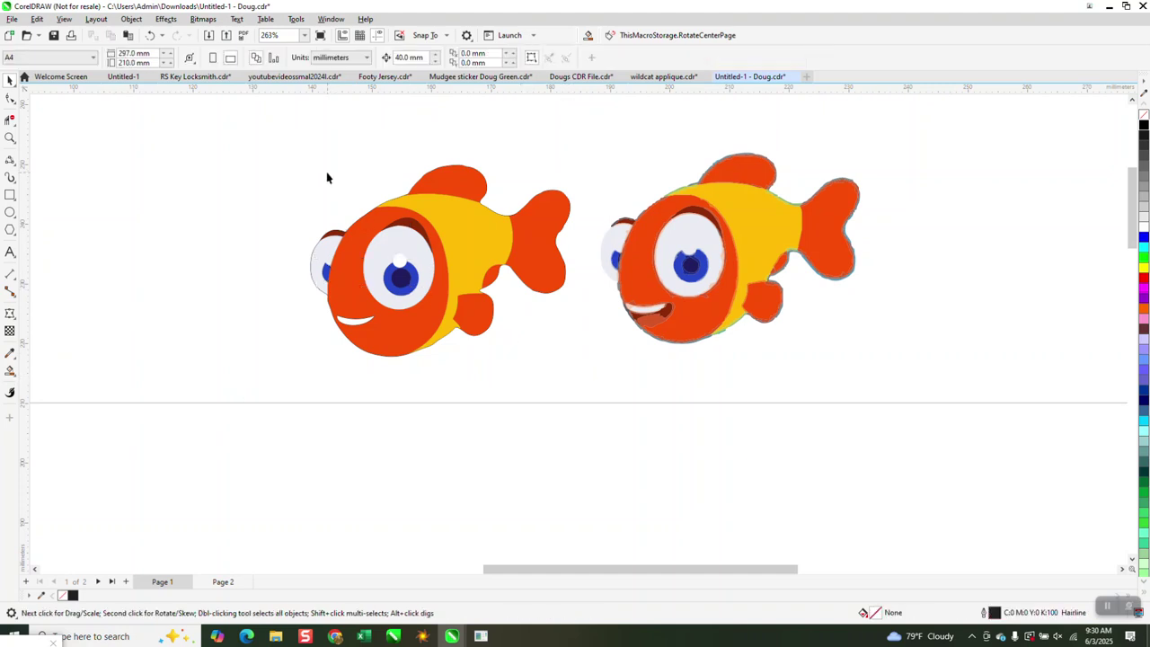
- Group all 30 pieces of the traced fish via Object > Group
{"action": "left_click_drag", "start_coordinate": [294, 143], "coordinate": [588, 391]}
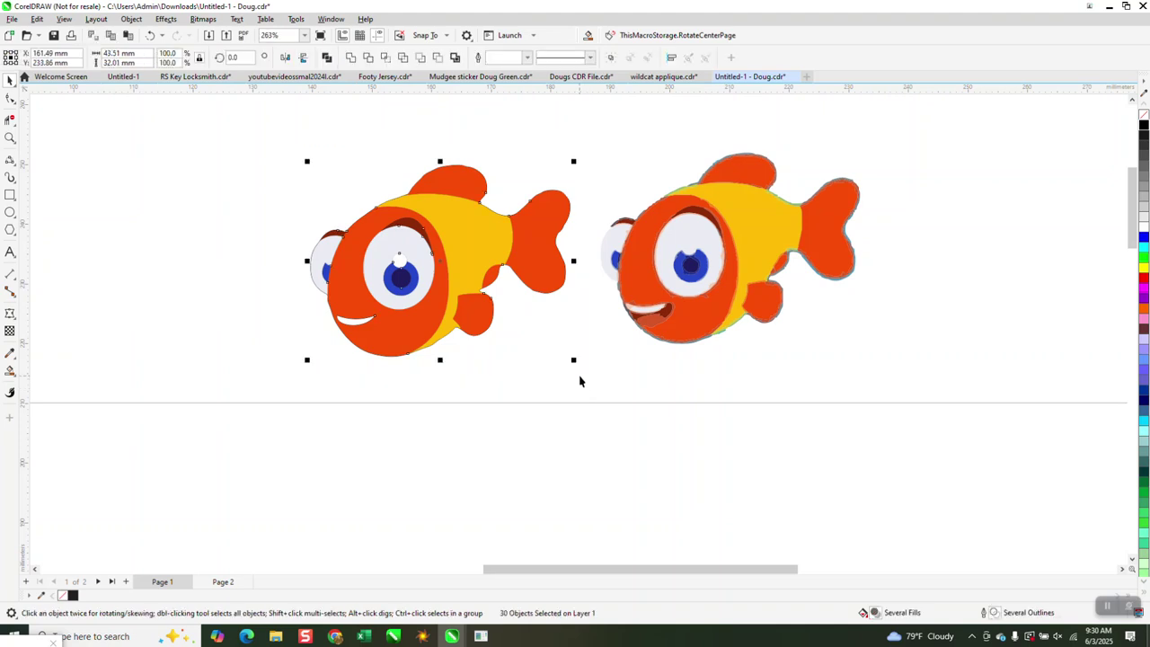
{"action": "left_click", "coordinate": [133, 19]}
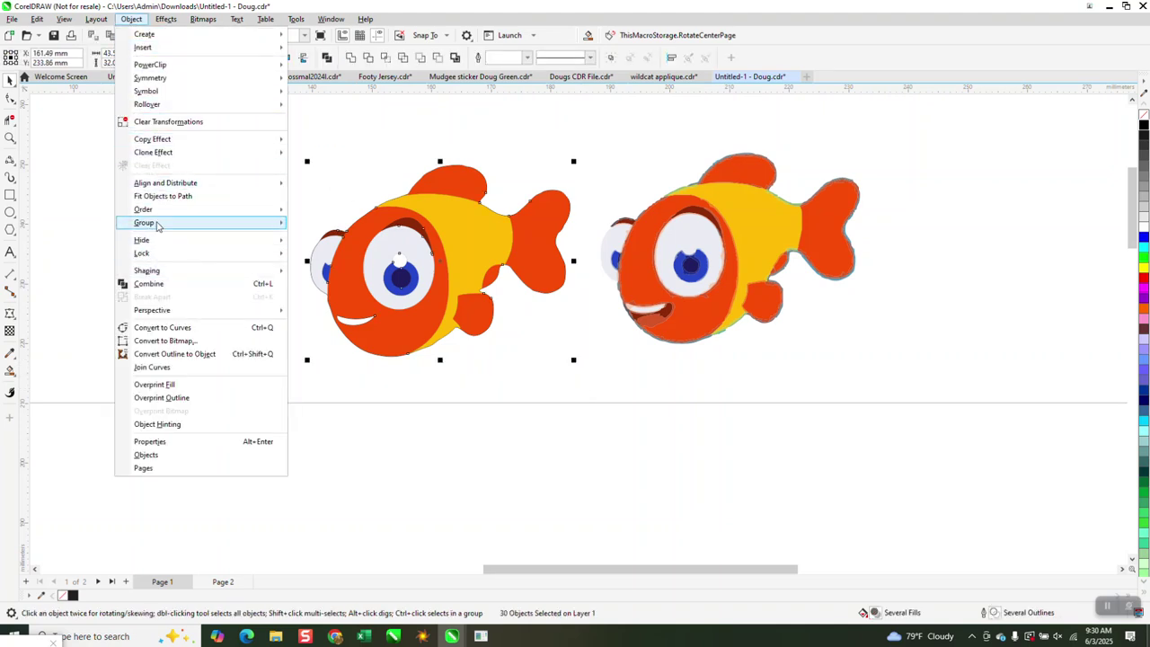
{"action": "mouse_move", "coordinate": [157, 225]}
{"action": "left_click", "coordinate": [301, 238]}
- Delete the blue rectangle holding the white fish silhouette
{"action": "scroll", "coordinate": [404, 362], "scroll_direction": "down", "scroll_amount": 3}
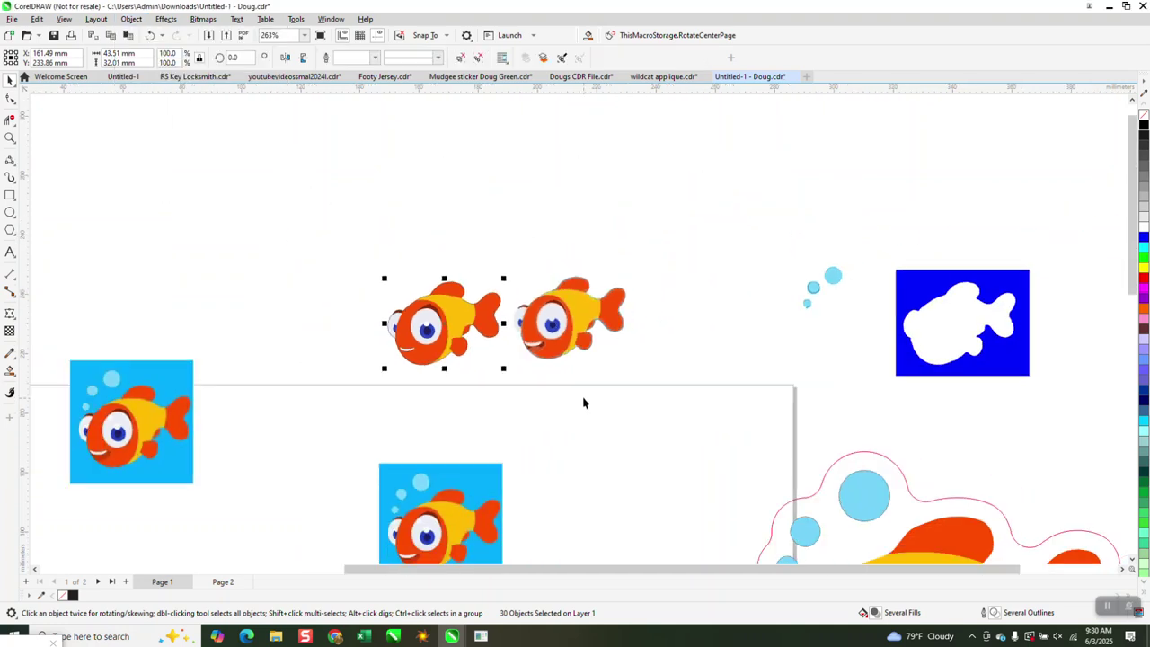
{"action": "left_click", "coordinate": [861, 325]}
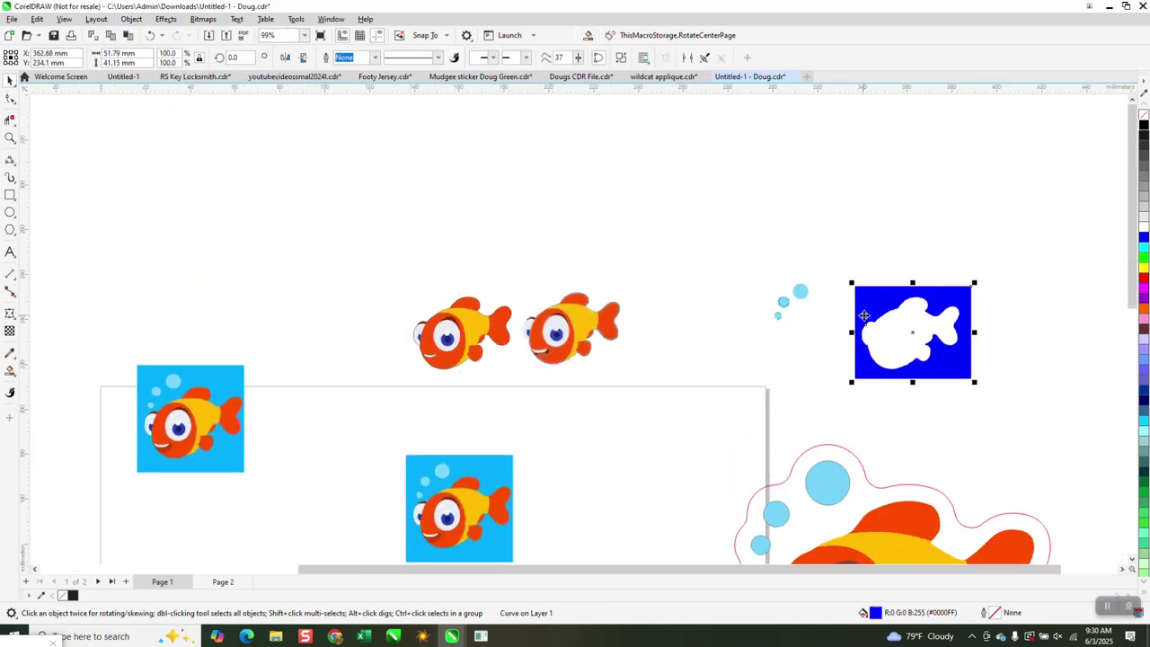
{"action": "key", "text": "Delete"}
- Nudge the fish group right beside the light-blue bubbles and zoom in on them
{"action": "left_click", "coordinate": [454, 324]}
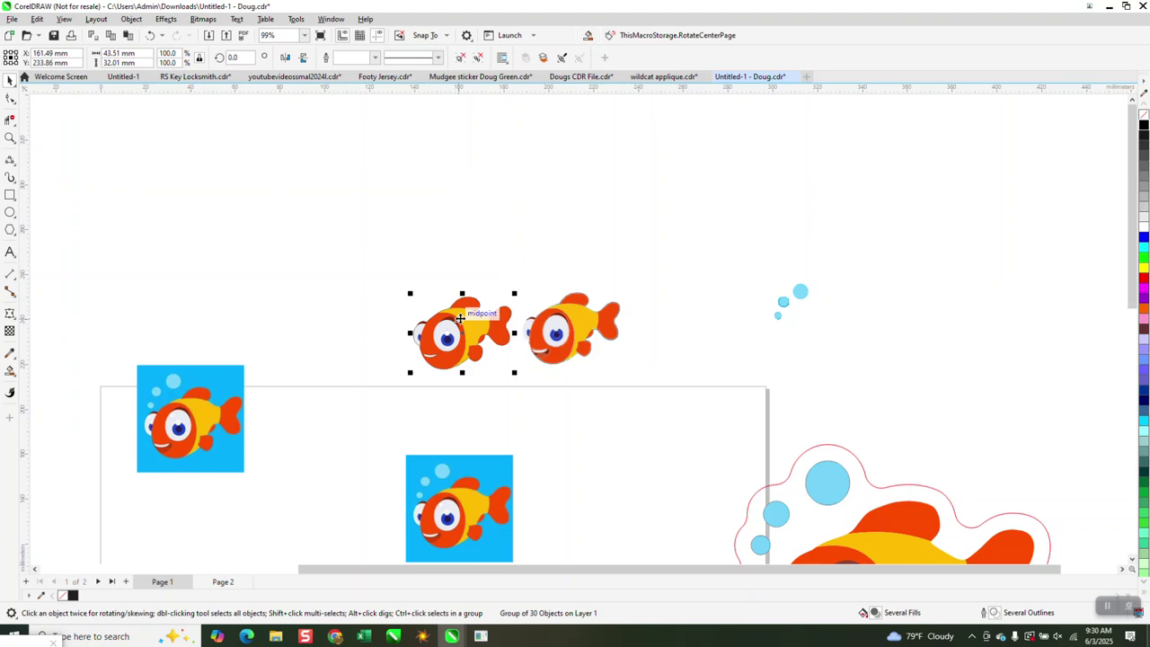
{"action": "key", "text": "Right"}
{"action": "key", "text": "Right"}
{"action": "key", "text": "Right"}
{"action": "key", "text": "Right"}
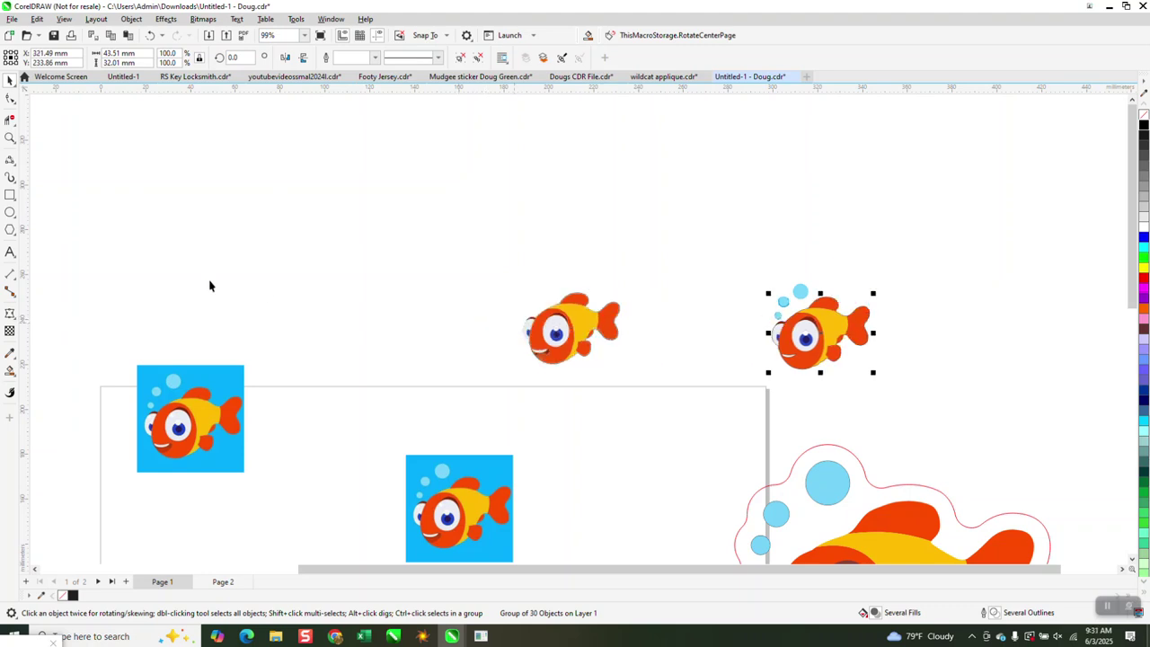
{"action": "left_click", "coordinate": [10, 138]}
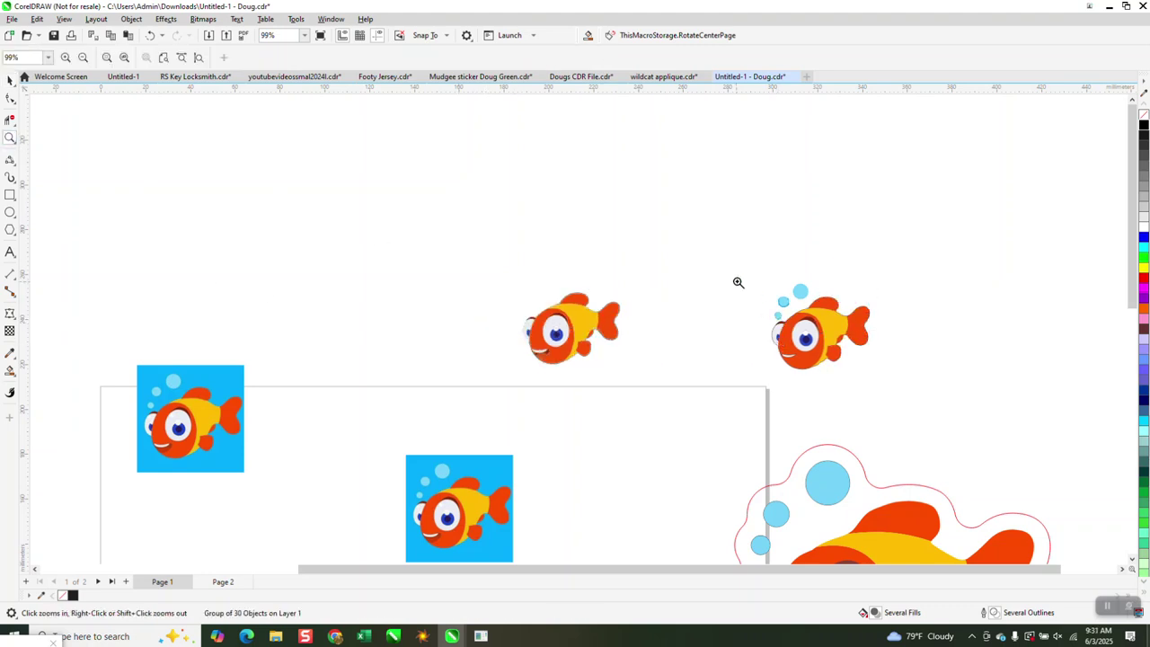
{"action": "left_click_drag", "start_coordinate": [742, 278], "coordinate": [914, 394]}
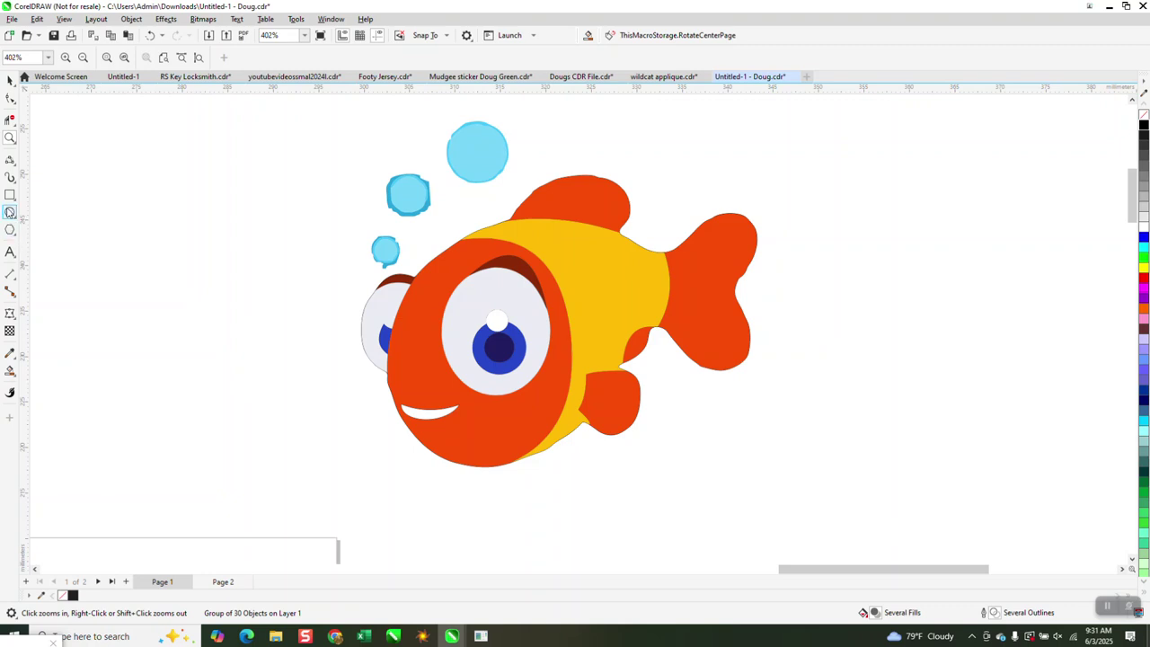
{"action": "left_click", "coordinate": [10, 212]}
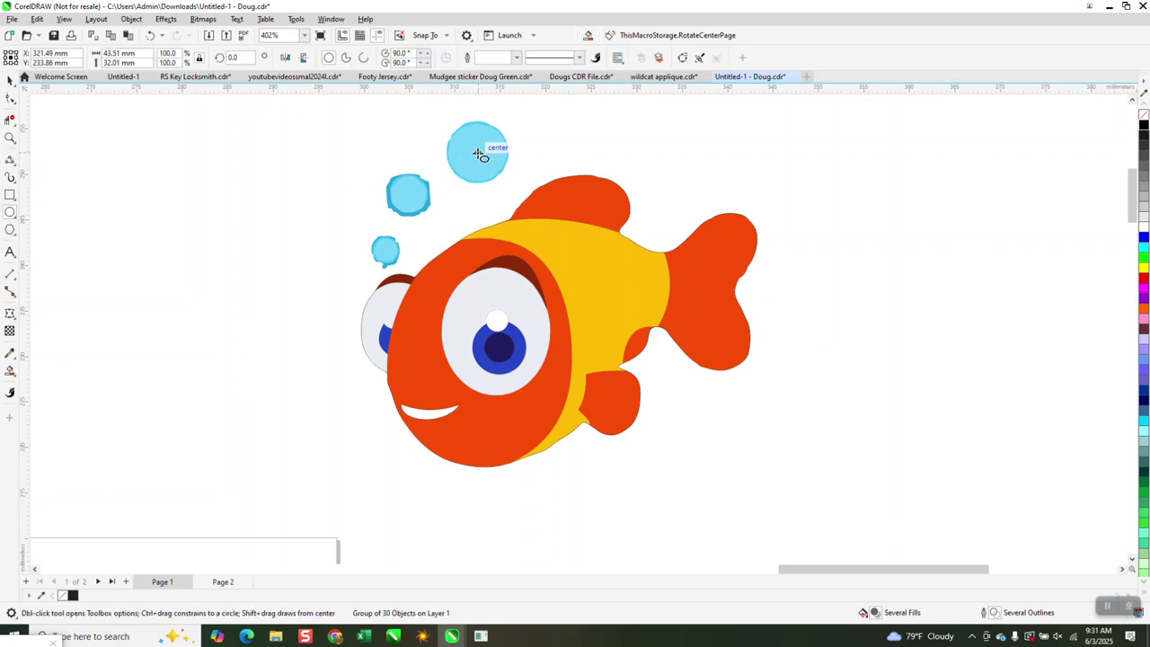
- Place outline circles of 6.97, 5.97 and 2.6 mm over the three traced bubbles
{"action": "left_click_drag", "start_coordinate": [481, 155], "coordinate": [459, 172]}
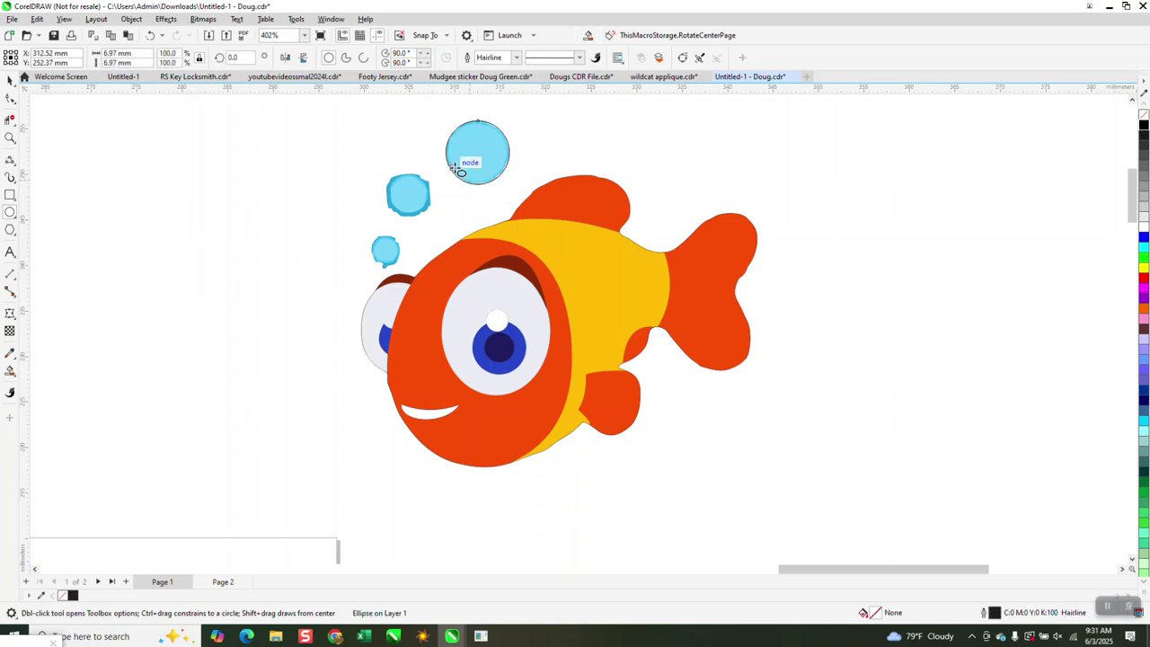
{"action": "left_click", "coordinate": [11, 79]}
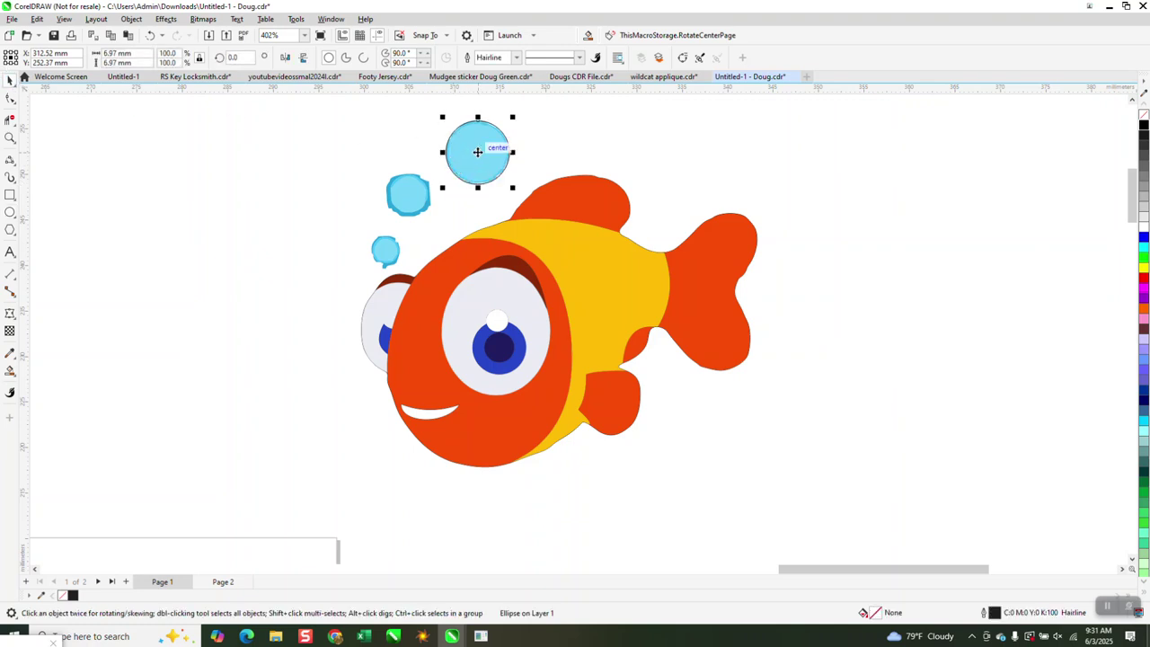
{"action": "left_click_drag", "start_coordinate": [477, 153], "coordinate": [411, 192]}
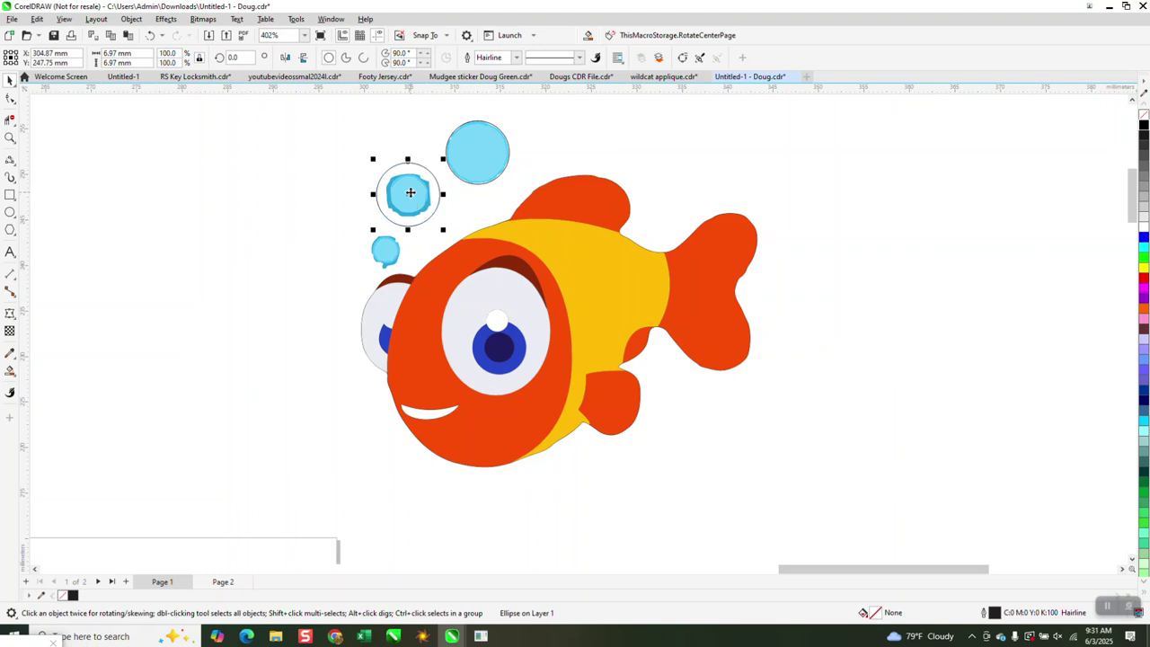
{"action": "left_click_drag", "start_coordinate": [448, 161], "coordinate": [438, 170]}
{"action": "key", "text": "Tab"}
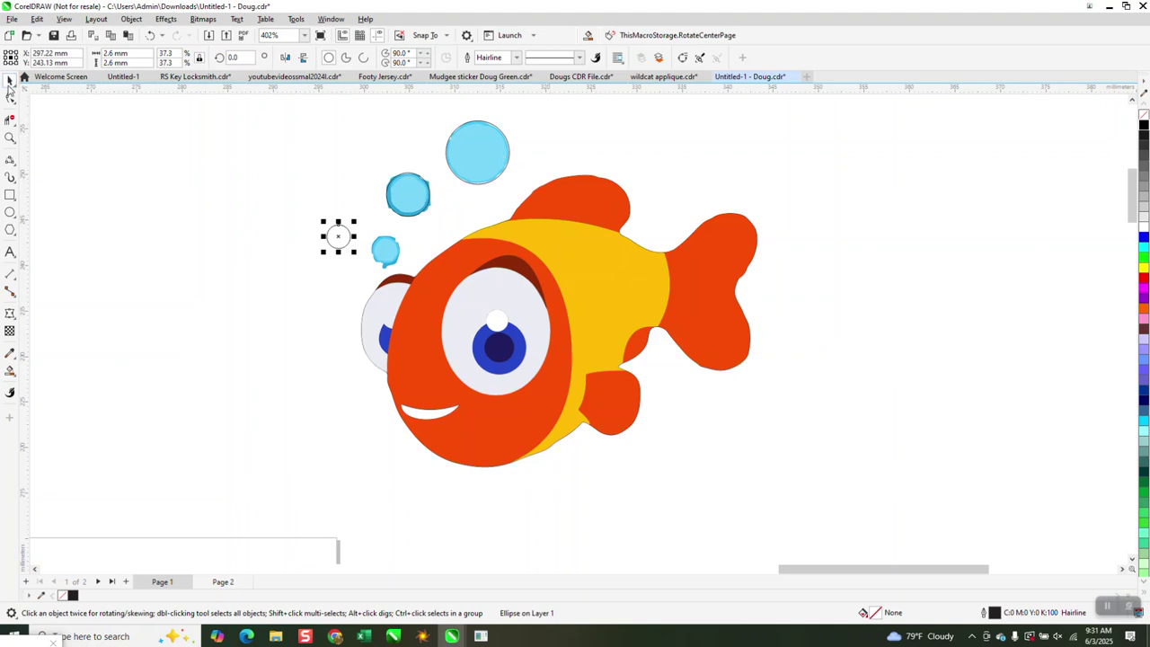
{"action": "left_click_drag", "start_coordinate": [337, 238], "coordinate": [385, 243]}
{"action": "scroll", "coordinate": [385, 243], "scroll_direction": "down", "scroll_amount": 1}
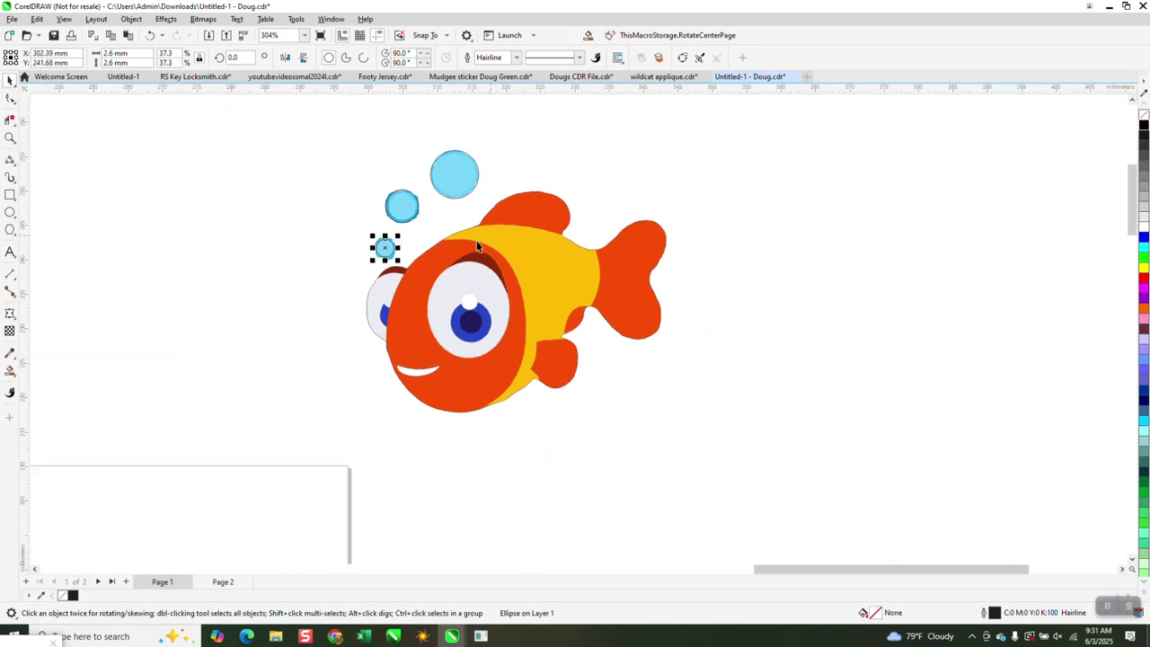
{"action": "left_click", "coordinate": [518, 247]}
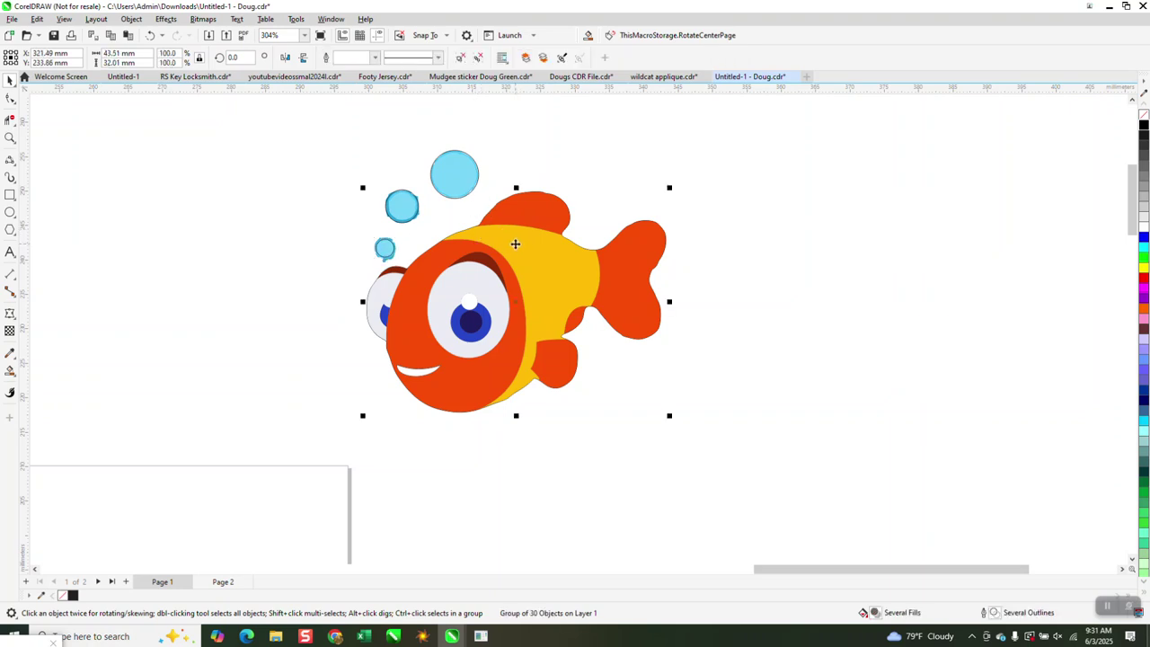
- Shift the fish and the big and middle circles right, and copy the small bubble toward the fish
{"action": "key", "text": "c"}
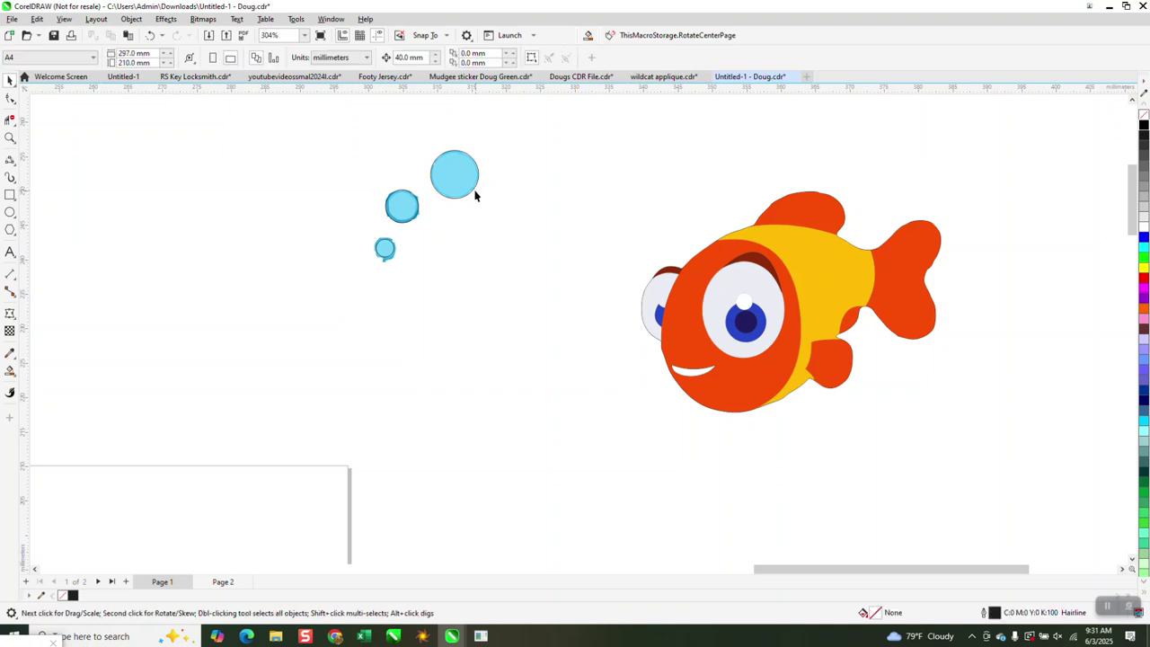
{"action": "left_click", "coordinate": [474, 189]}
{"action": "key", "text": "c"}
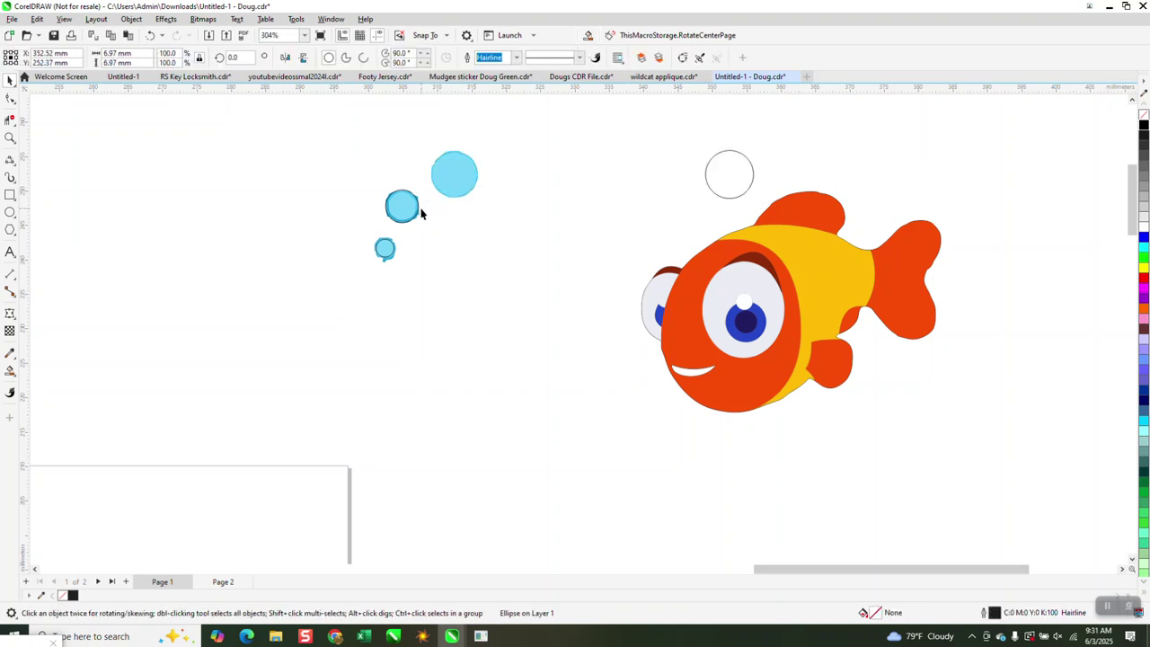
{"action": "left_click", "coordinate": [417, 207]}
{"action": "key", "text": "c"}
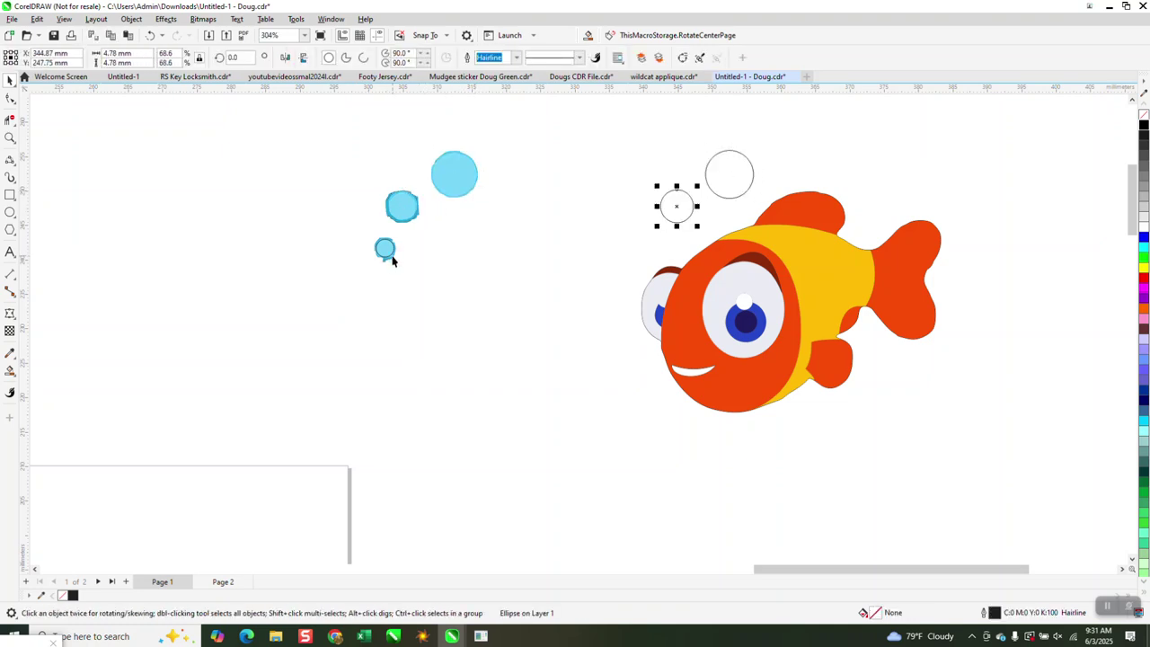
{"action": "left_click", "coordinate": [393, 261]}
{"action": "key", "text": "c"}
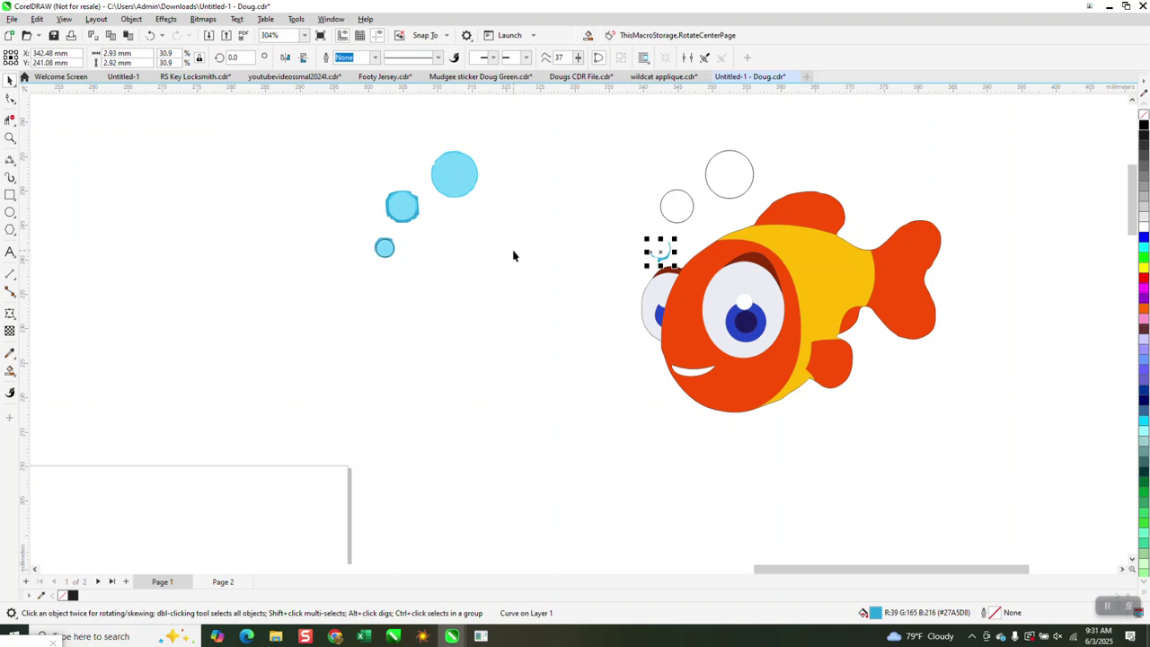
{"action": "left_click", "coordinate": [393, 250]}
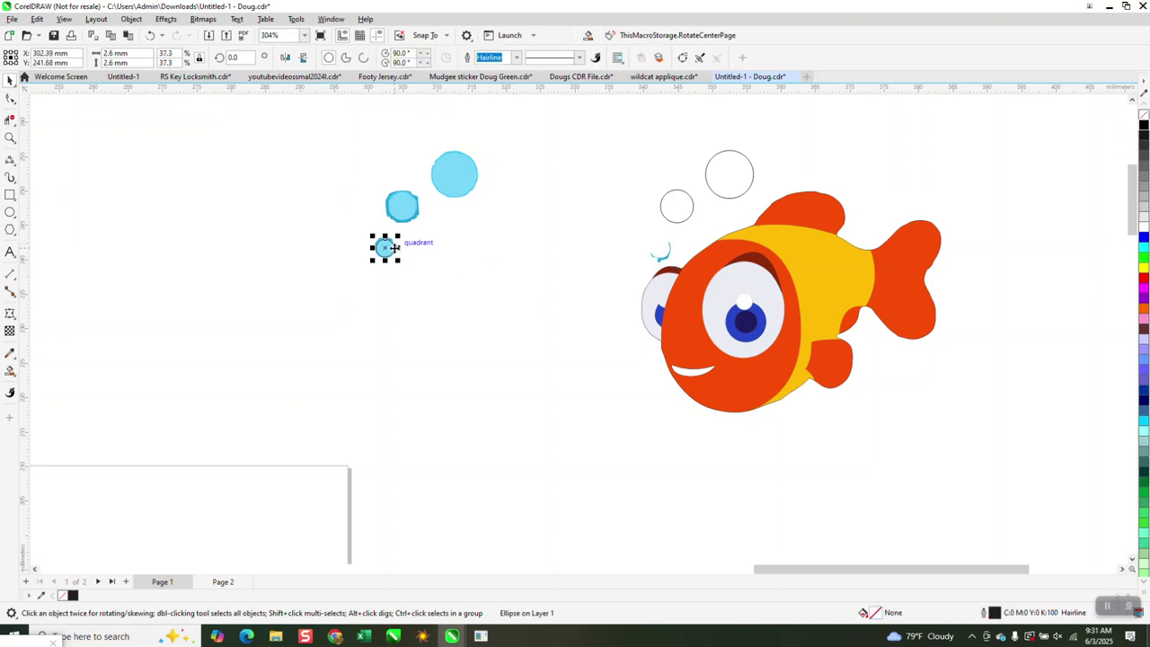
{"action": "key", "text": "Right"}
{"action": "key", "text": "Right"}
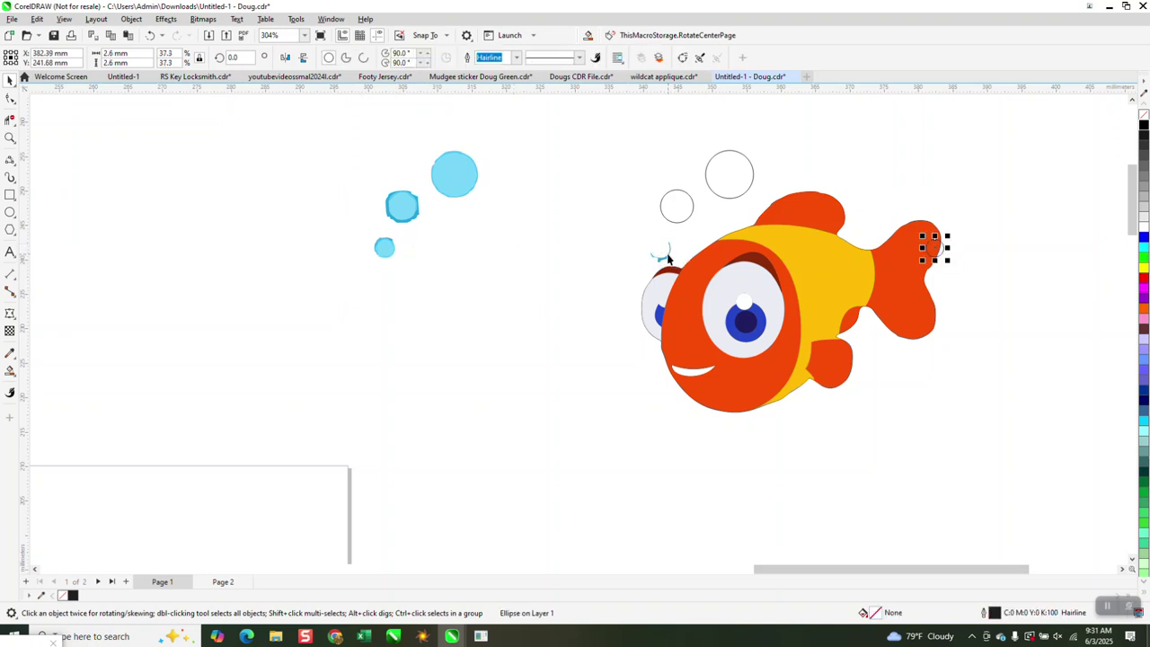
- Delete the small curl by the fish's head and put the small bubble copy there
{"action": "left_click", "coordinate": [668, 256]}
{"action": "key", "text": "Delete"}
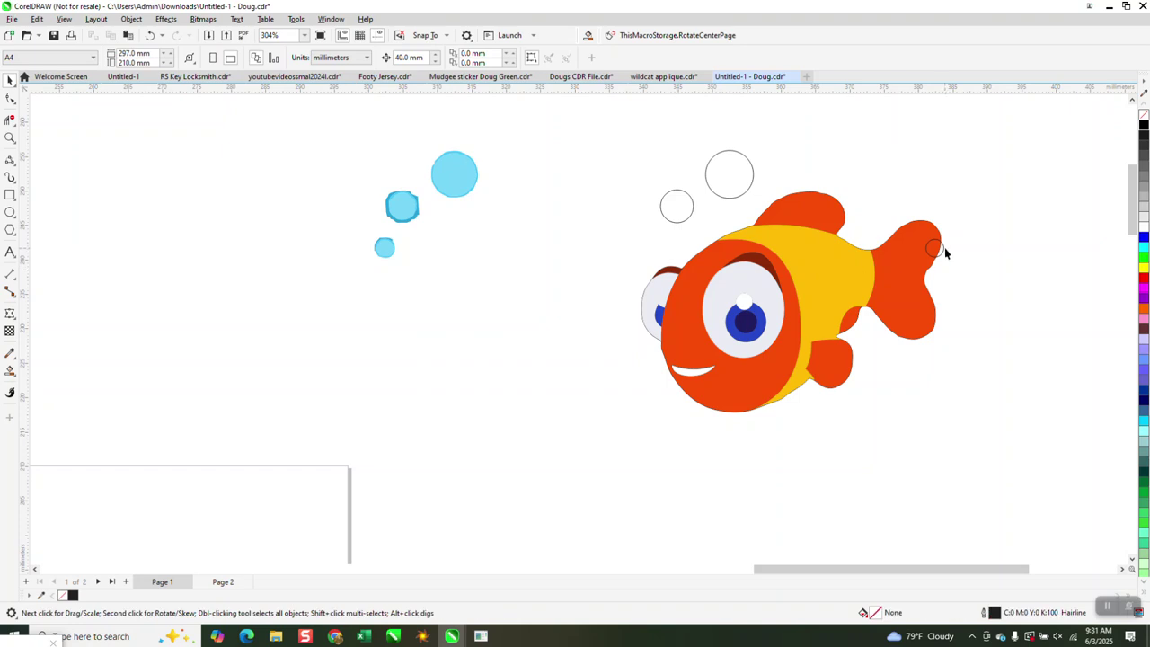
{"action": "left_click", "coordinate": [940, 251]}
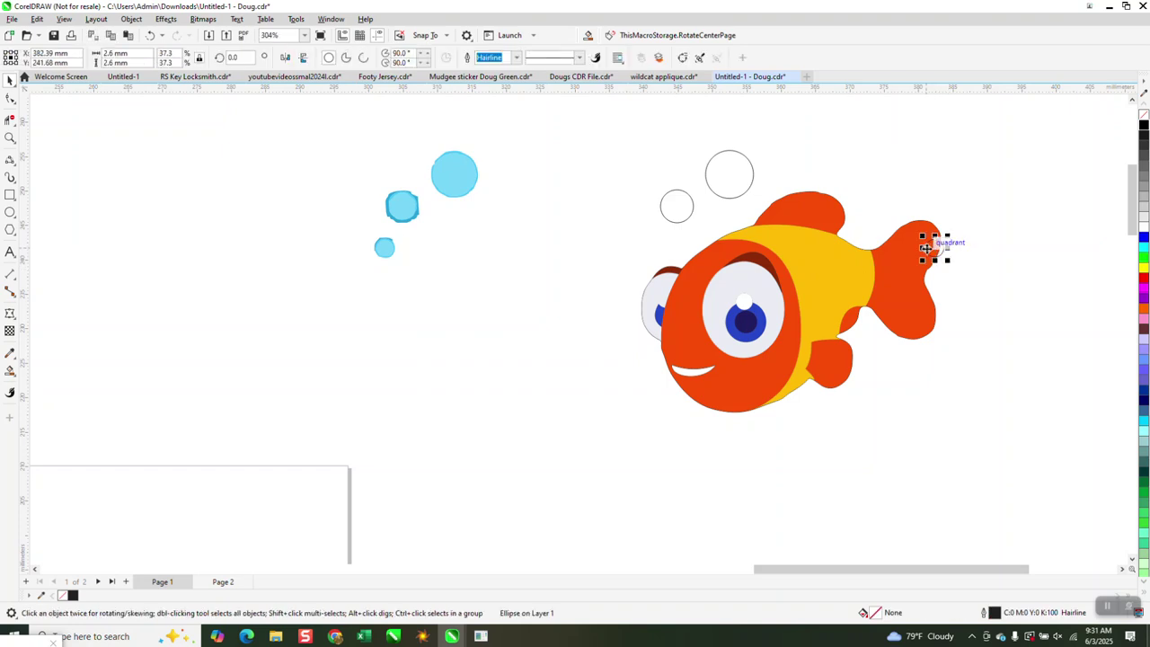
{"action": "key", "text": "Delete"}
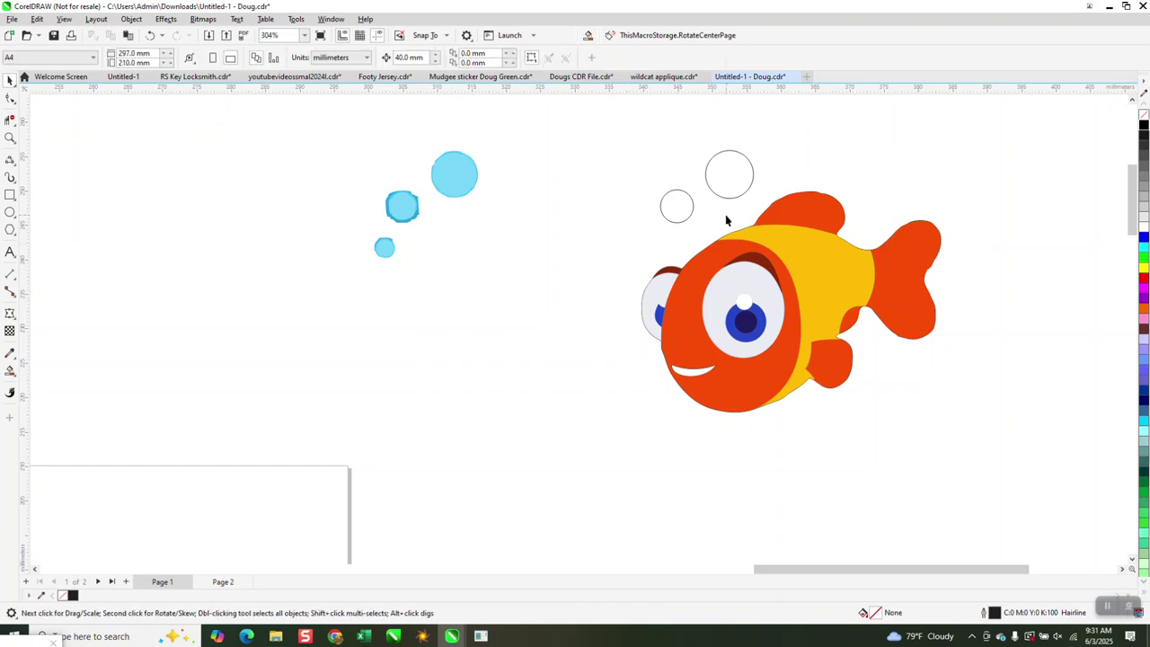
{"action": "key", "text": "ctrl+z"}
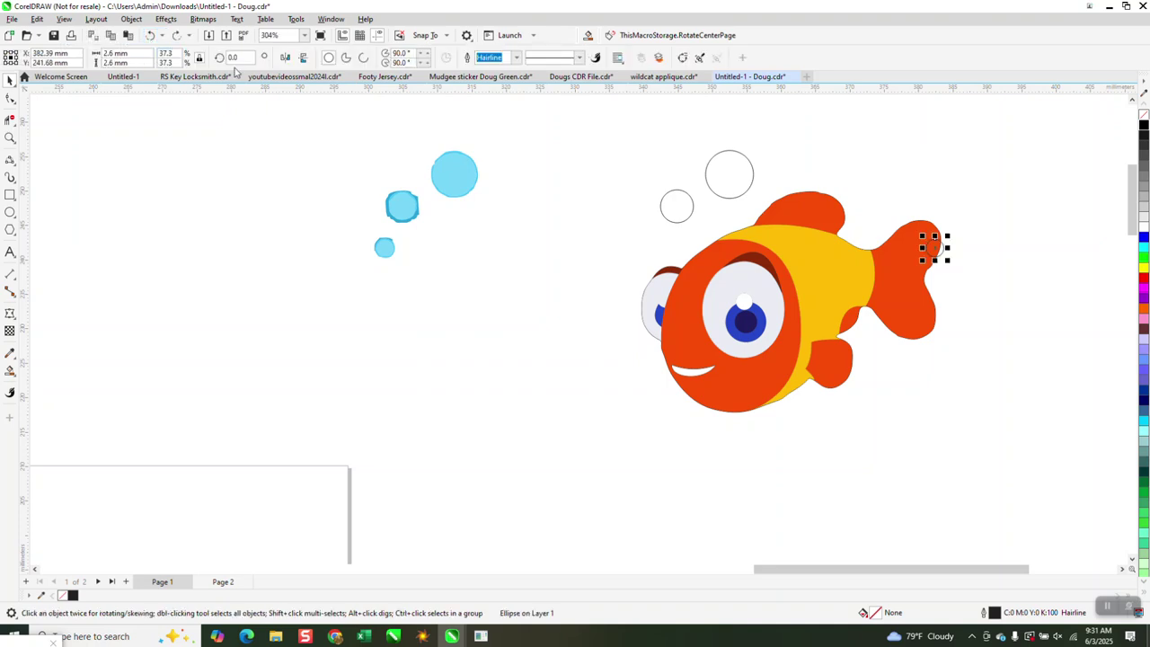
{"action": "key", "text": "ctrl+z"}
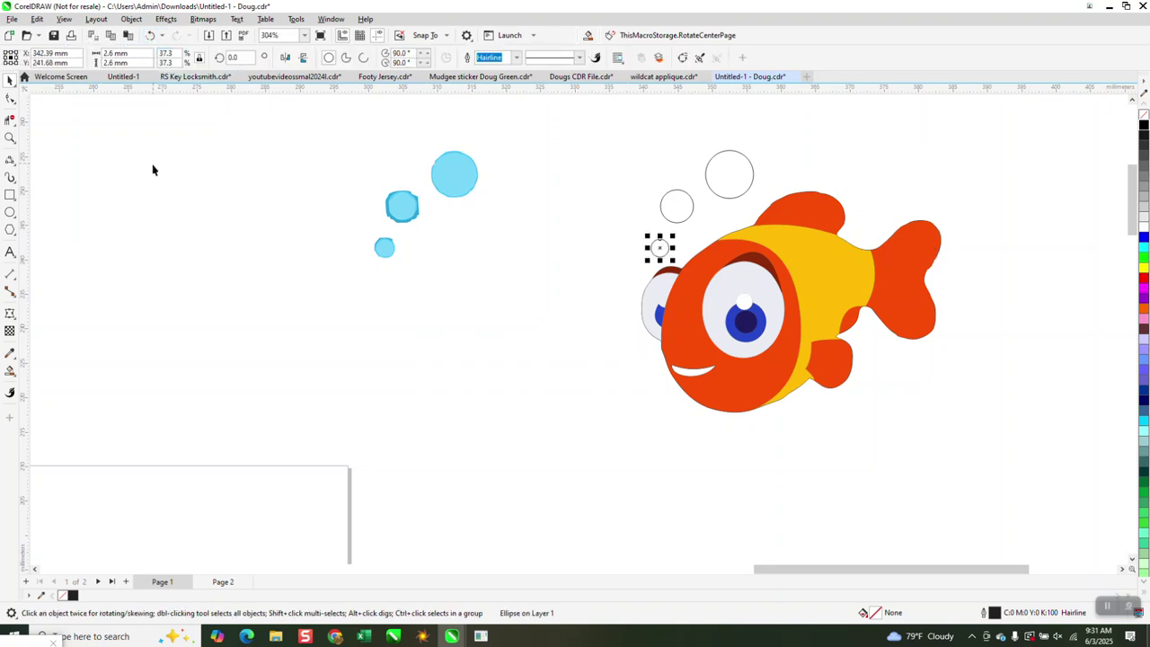
- Fill the small, medium and large bubbles with light blue #78D7F9 sampled from the left bubbles
{"action": "left_click", "coordinate": [11, 371]}
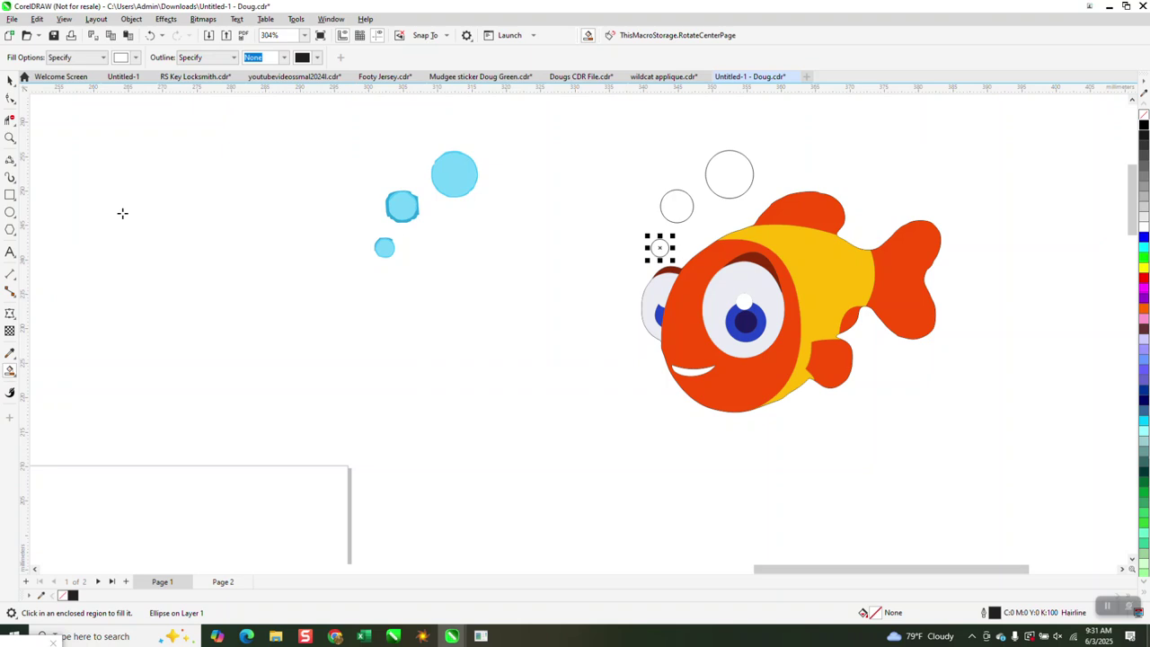
{"action": "left_click", "coordinate": [135, 57]}
{"action": "left_click", "coordinate": [235, 253]}
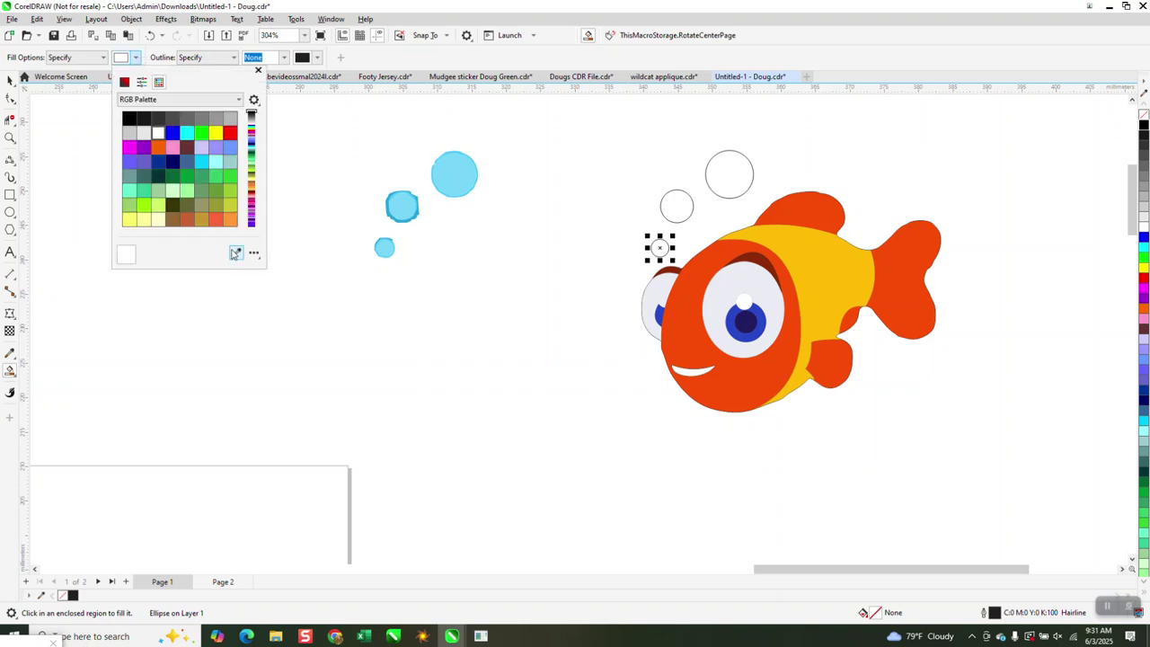
{"action": "left_click", "coordinate": [450, 175]}
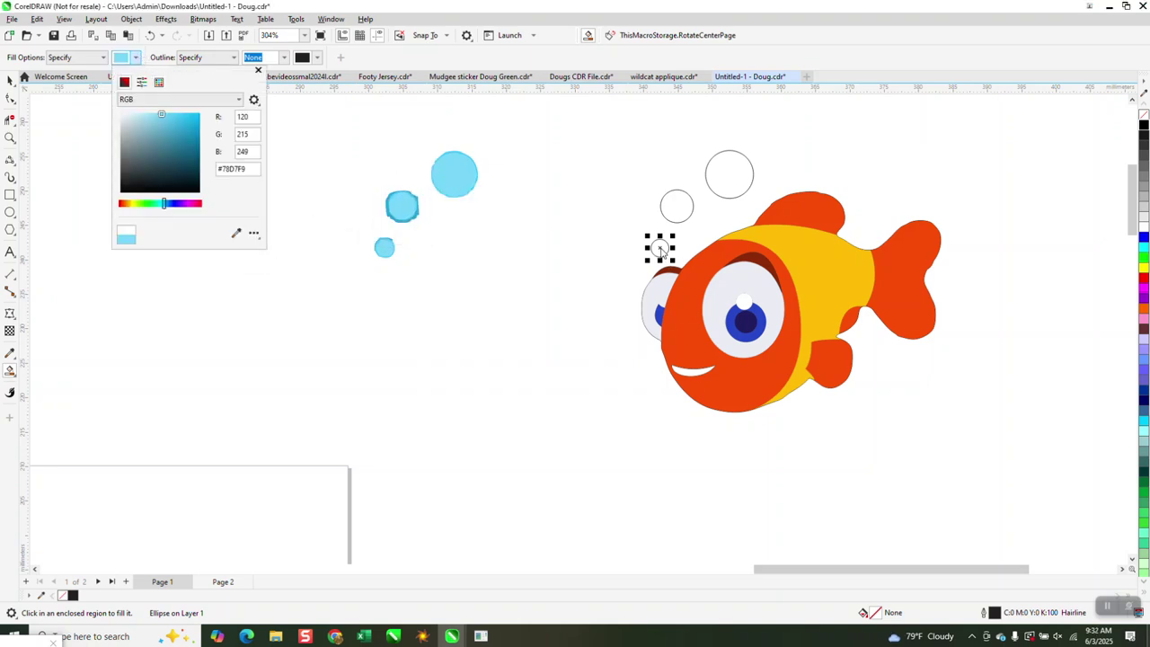
{"action": "left_click", "coordinate": [661, 248]}
{"action": "left_click", "coordinate": [676, 205]}
{"action": "left_click", "coordinate": [726, 174]}
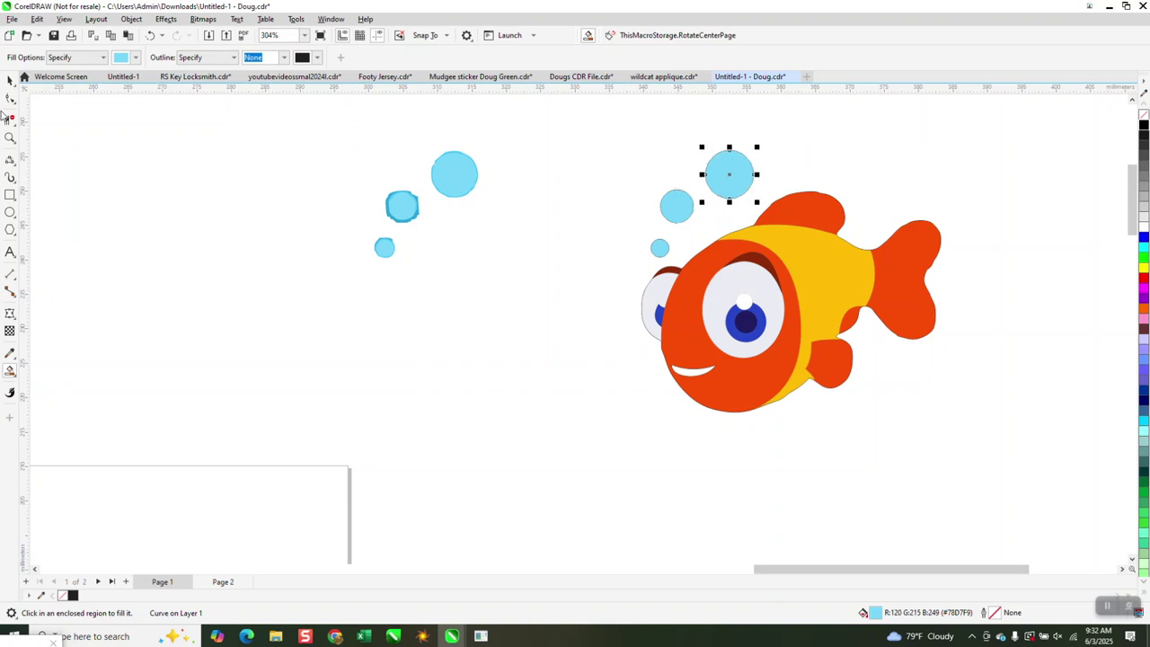
- Remove the outlines from the fish and all three bubbles
{"action": "left_click", "coordinate": [9, 79]}
{"action": "left_click_drag", "start_coordinate": [566, 124], "coordinate": [1008, 435]}
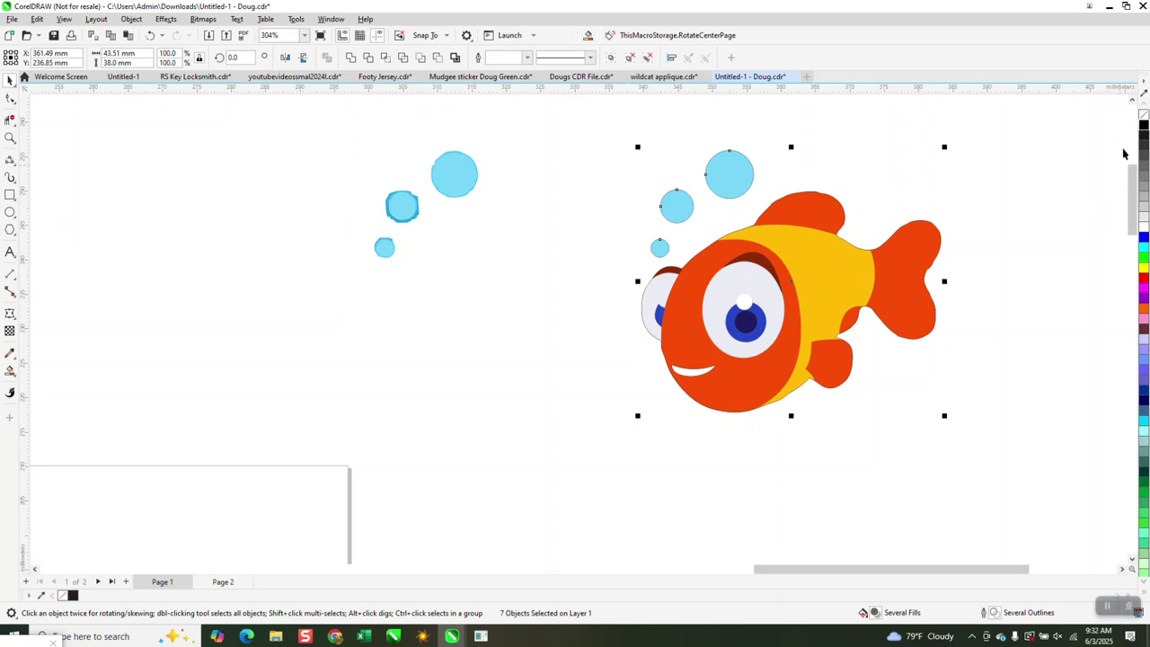
{"action": "right_click", "coordinate": [1145, 118]}
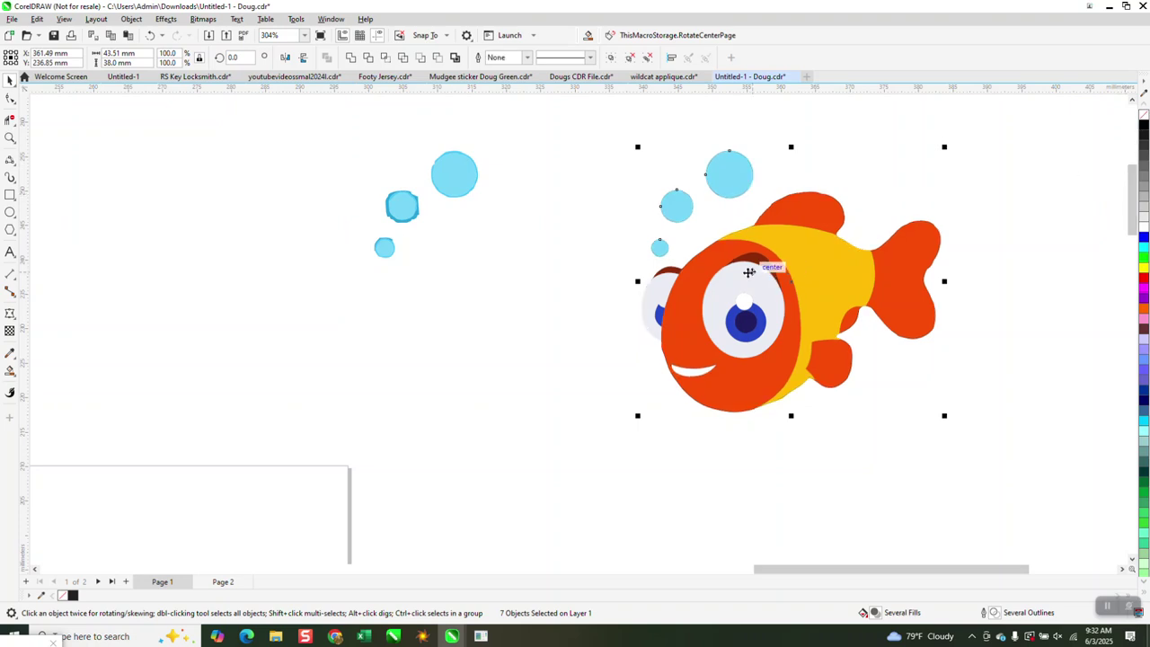
{"action": "left_click", "coordinate": [590, 282]}
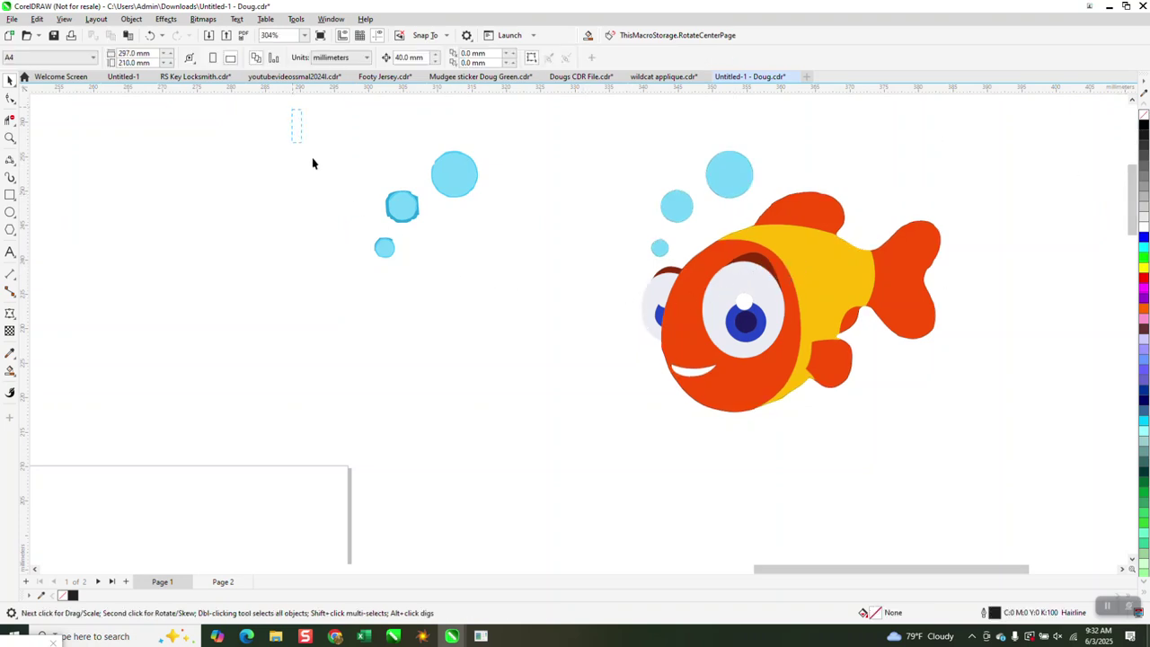
- Delete the three spare bubbles on the left
{"action": "left_click_drag", "start_coordinate": [312, 163], "coordinate": [509, 264]}
{"action": "key", "text": "Delete"}
{"action": "scroll", "coordinate": [504, 262], "scroll_direction": "down", "scroll_amount": 1}
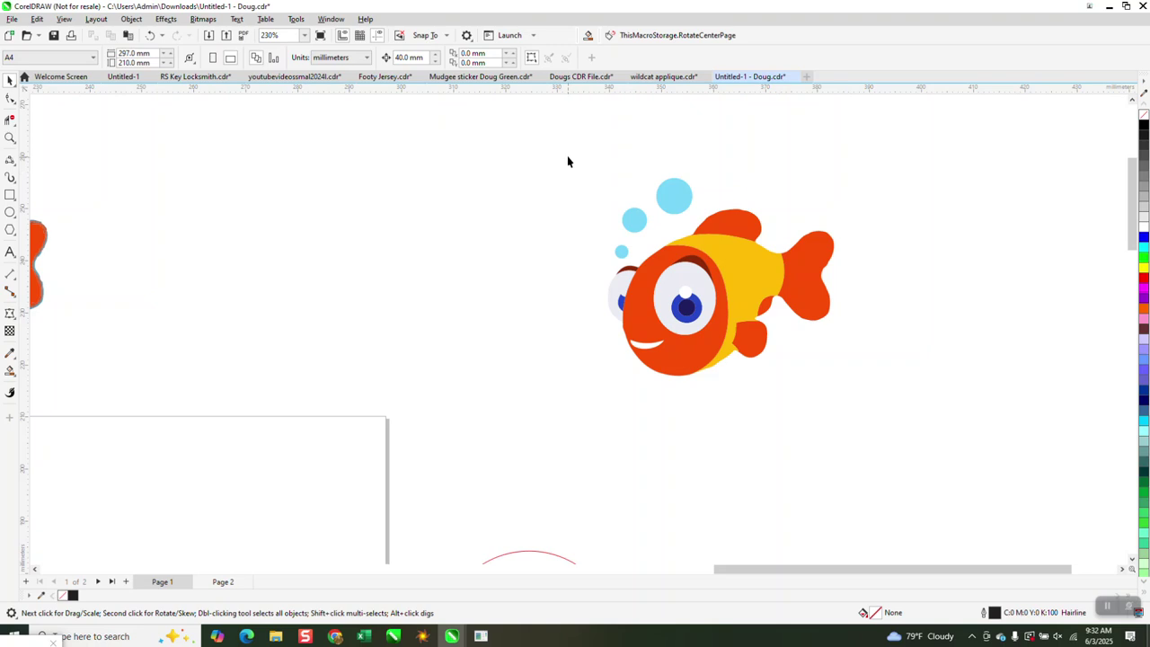
- Create a boundary outline around the fish and all its bubbles
{"action": "left_click_drag", "start_coordinate": [843, 372], "coordinate": [905, 430]}
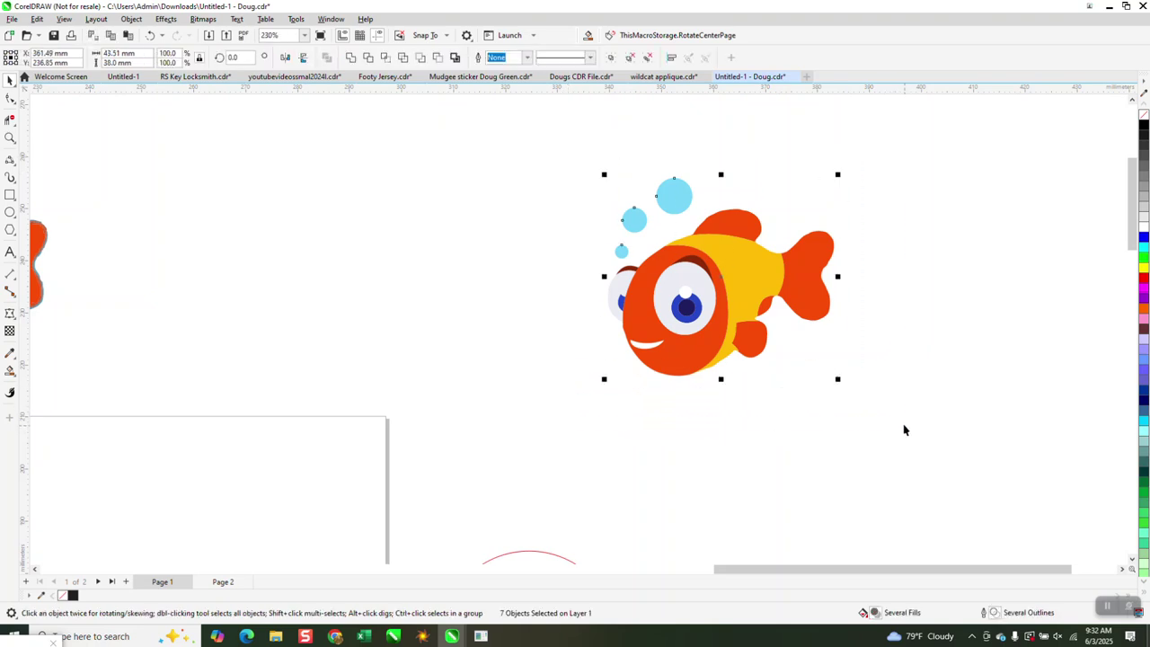
{"action": "left_click", "coordinate": [455, 57]}
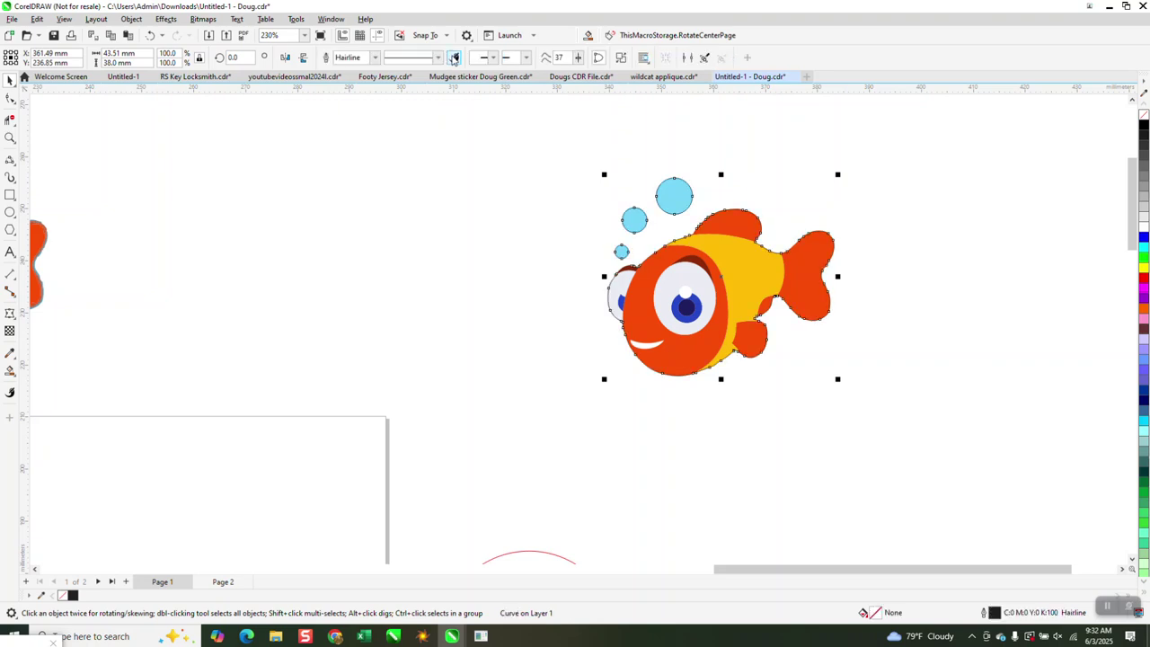
{"action": "key", "text": "shift+w"}
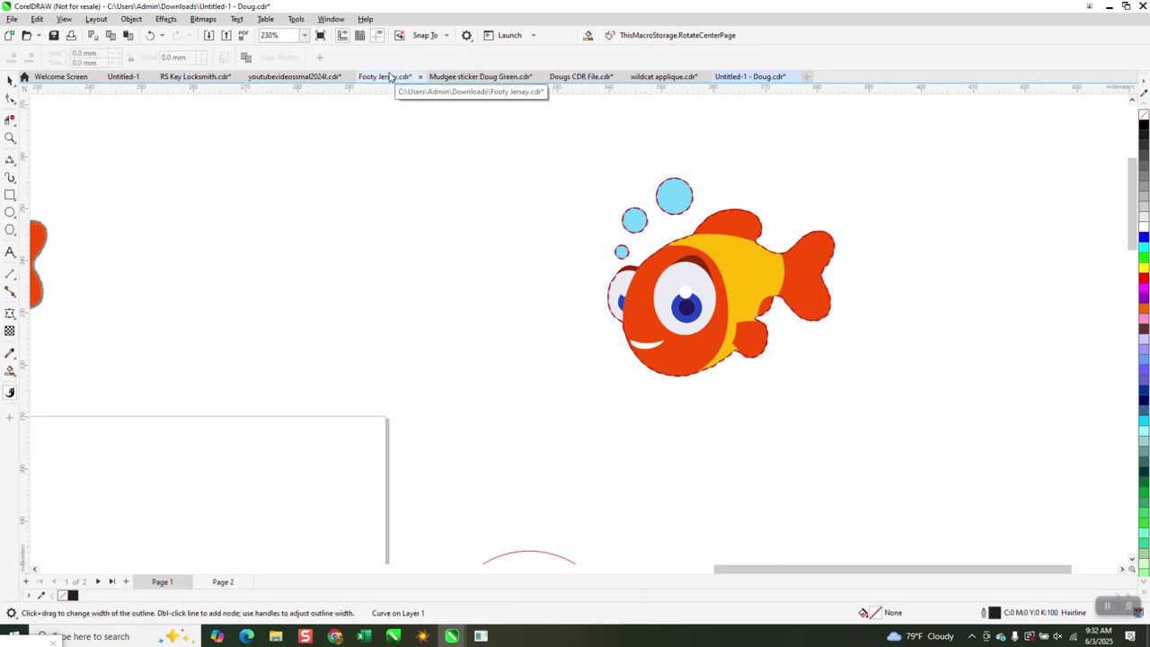
{"action": "scroll", "coordinate": [430, 126], "scroll_direction": "down", "scroll_amount": 1}
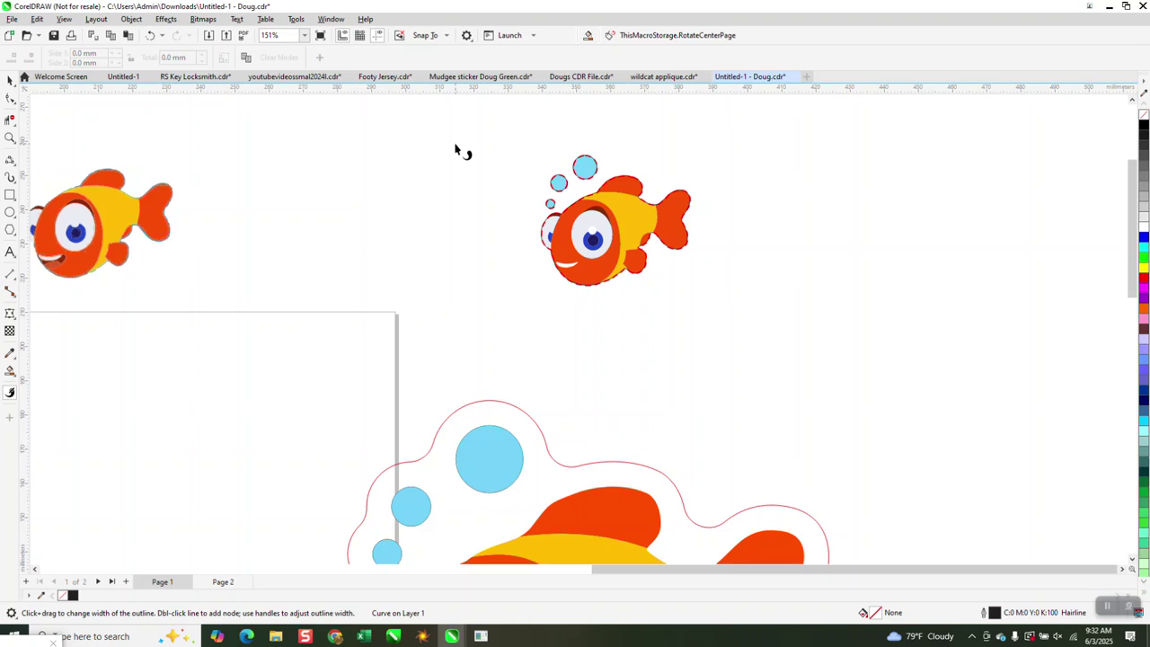
- Move the boundary outline to the left of the coloured fish
{"action": "left_click", "coordinate": [9, 80]}
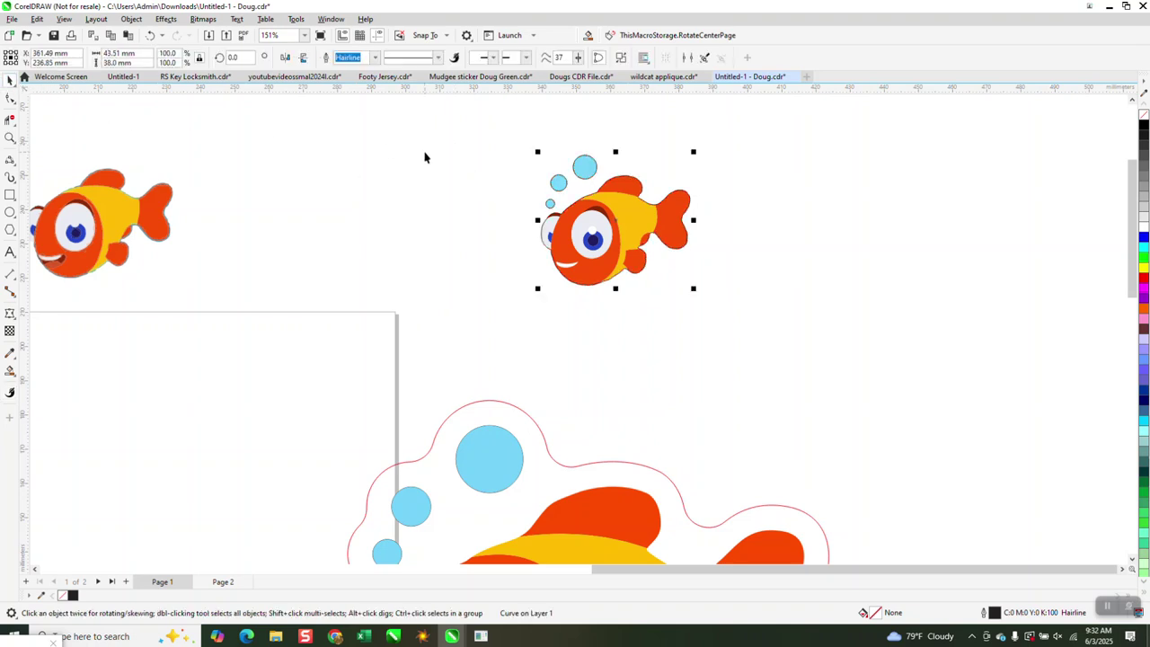
{"action": "left_click_drag", "start_coordinate": [615, 220], "coordinate": [341, 221]}
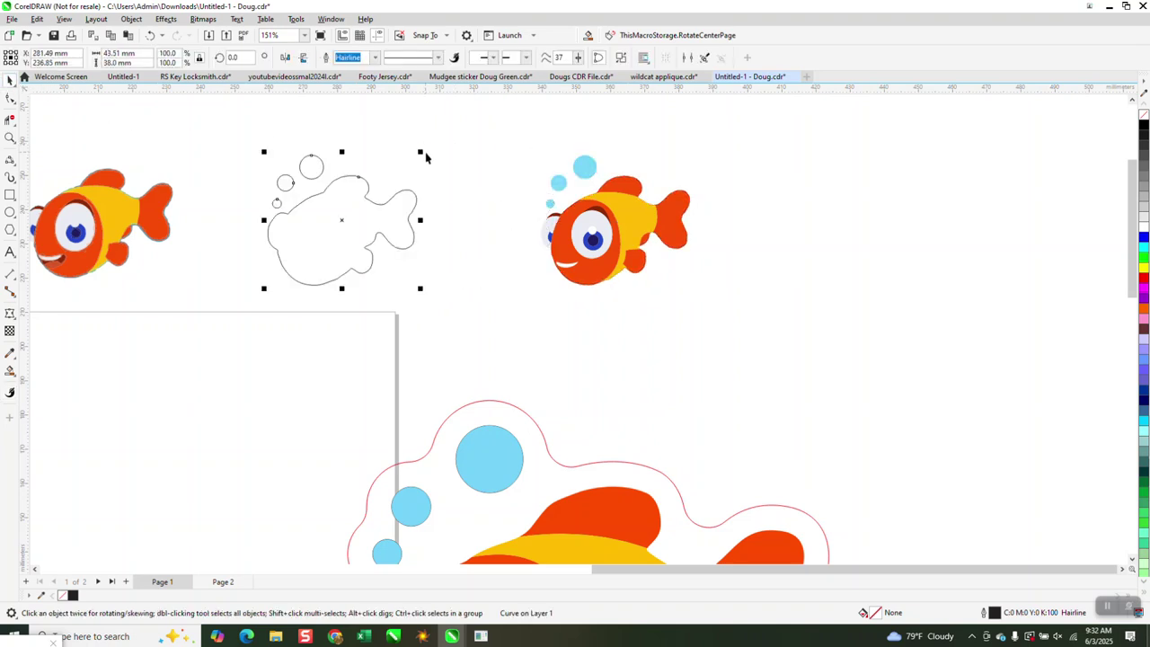
{"action": "left_click", "coordinate": [165, 20]}
- Apply an outside contour to the fish outline and zoom in to inspect it
{"action": "left_click", "coordinate": [200, 277]}
{"action": "left_click", "coordinate": [994, 106]}
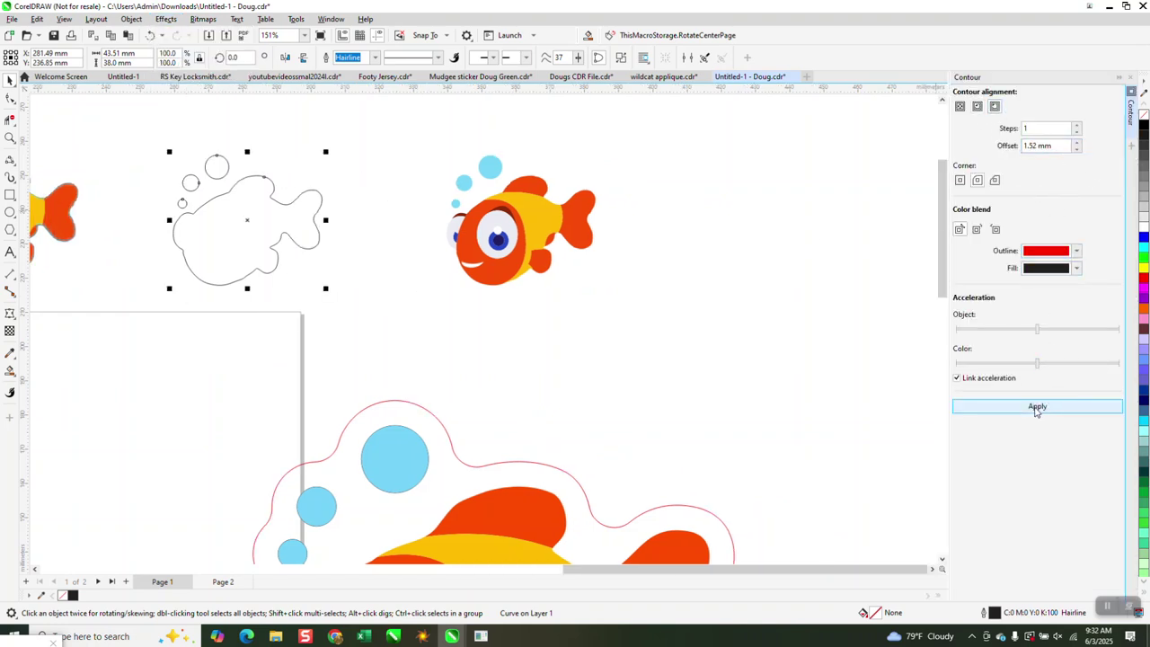
{"action": "left_click", "coordinate": [1038, 407]}
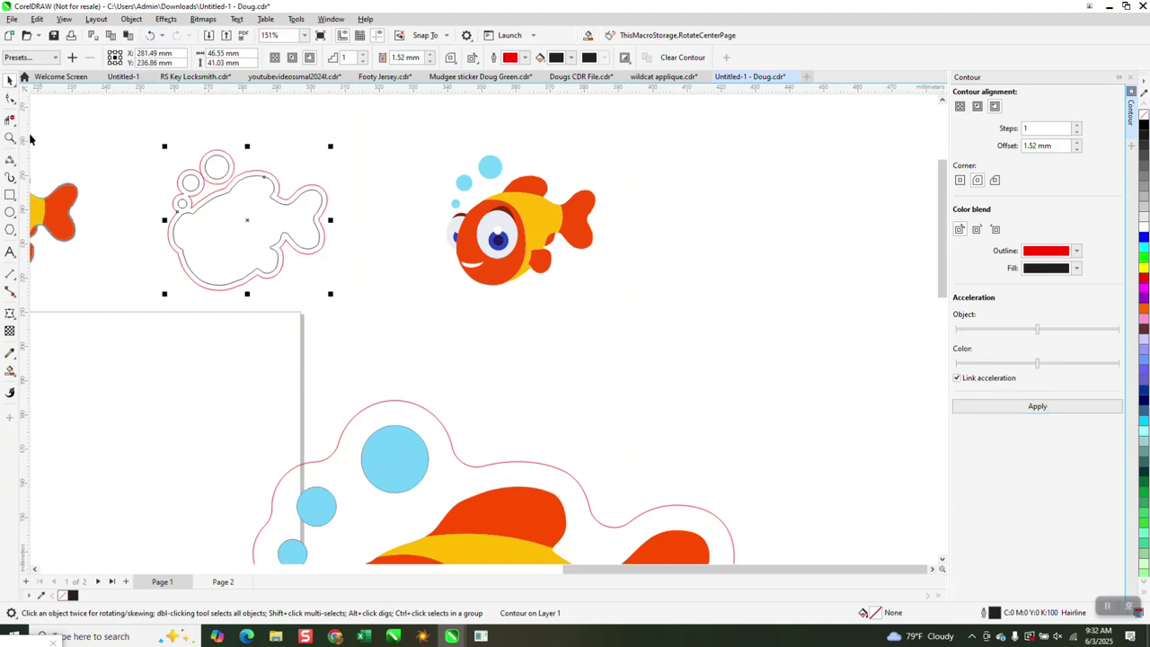
{"action": "left_click", "coordinate": [149, 186]}
{"action": "left_click", "coordinate": [10, 137]}
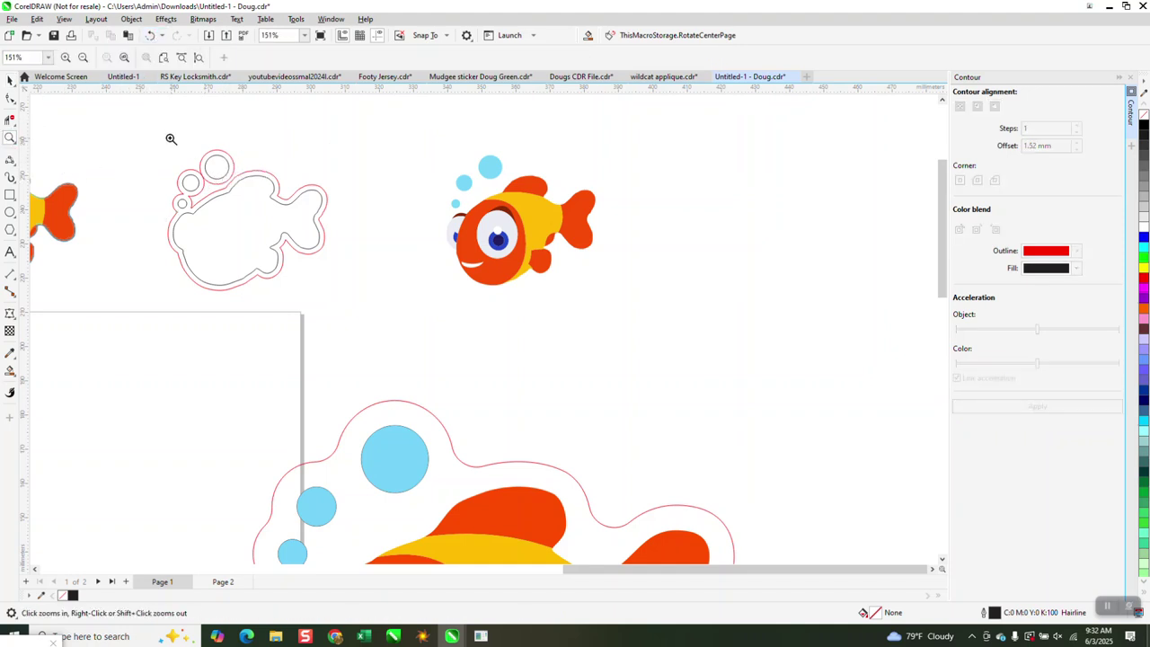
{"action": "left_click_drag", "start_coordinate": [157, 137], "coordinate": [332, 267]}
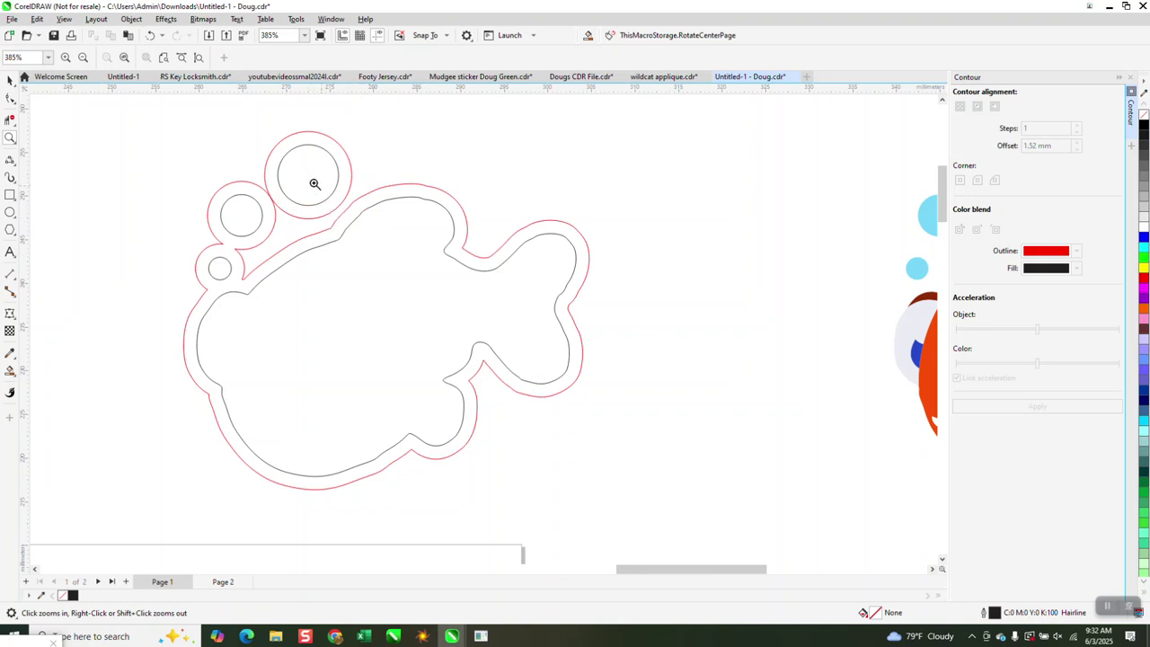
- Redo the contour with a red 2.52 mm outside offset and zoom back out
{"action": "left_click", "coordinate": [150, 35]}
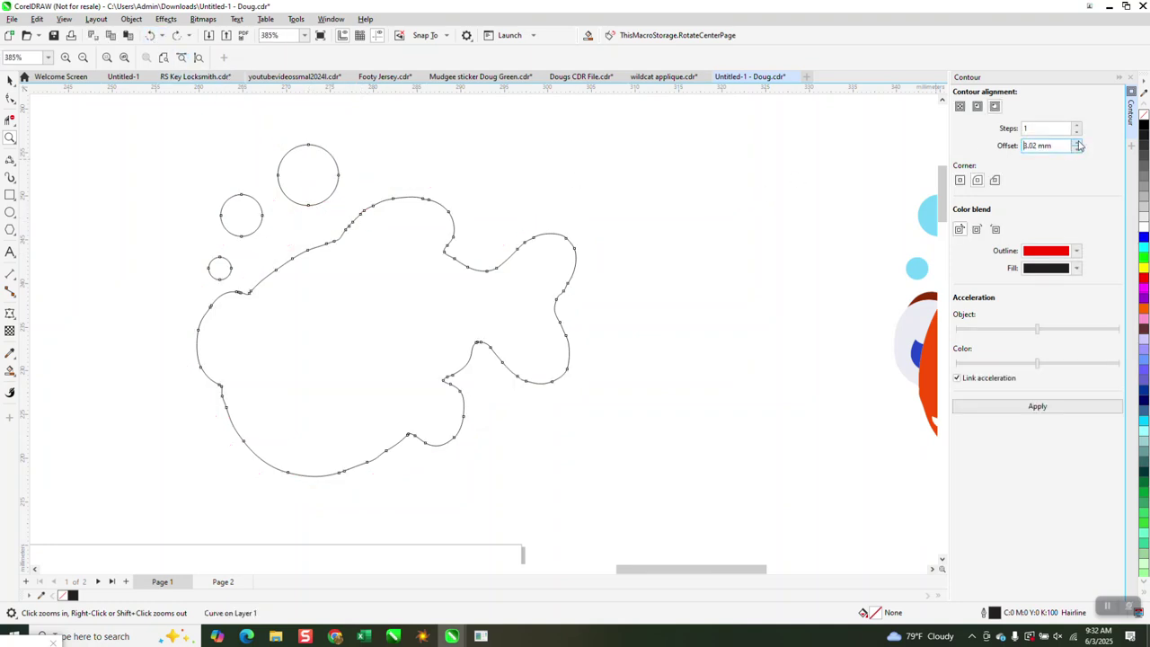
{"action": "left_click", "coordinate": [1038, 329]}
{"action": "left_click", "coordinate": [1038, 409]}
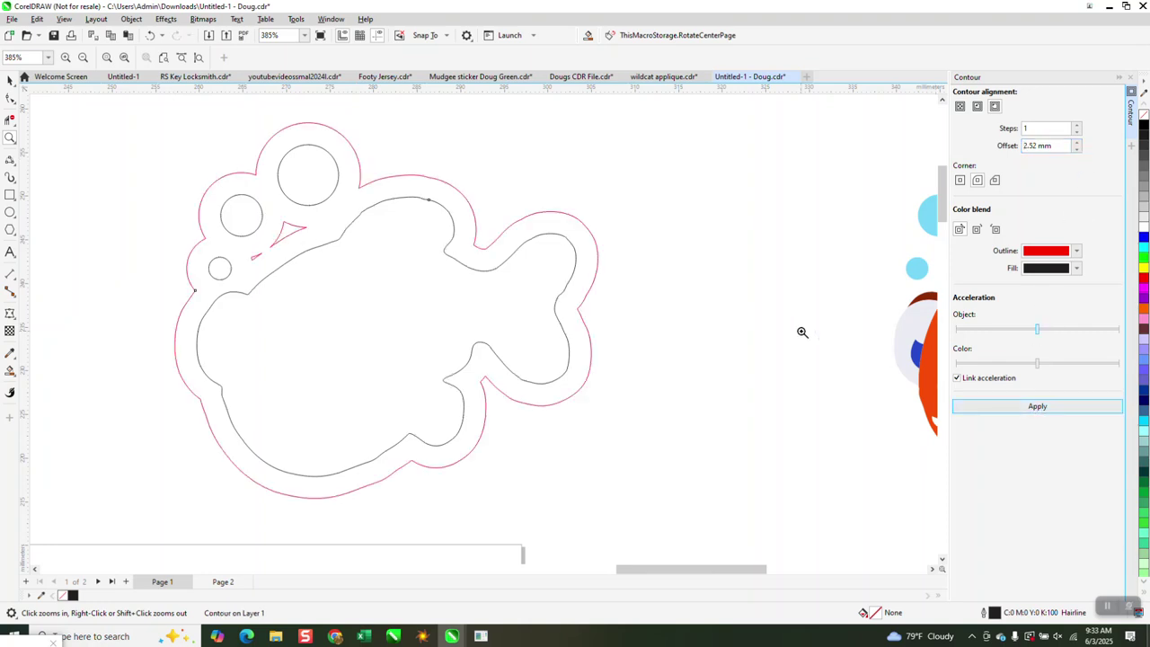
{"action": "scroll", "coordinate": [577, 237], "scroll_direction": "down", "scroll_amount": 1}
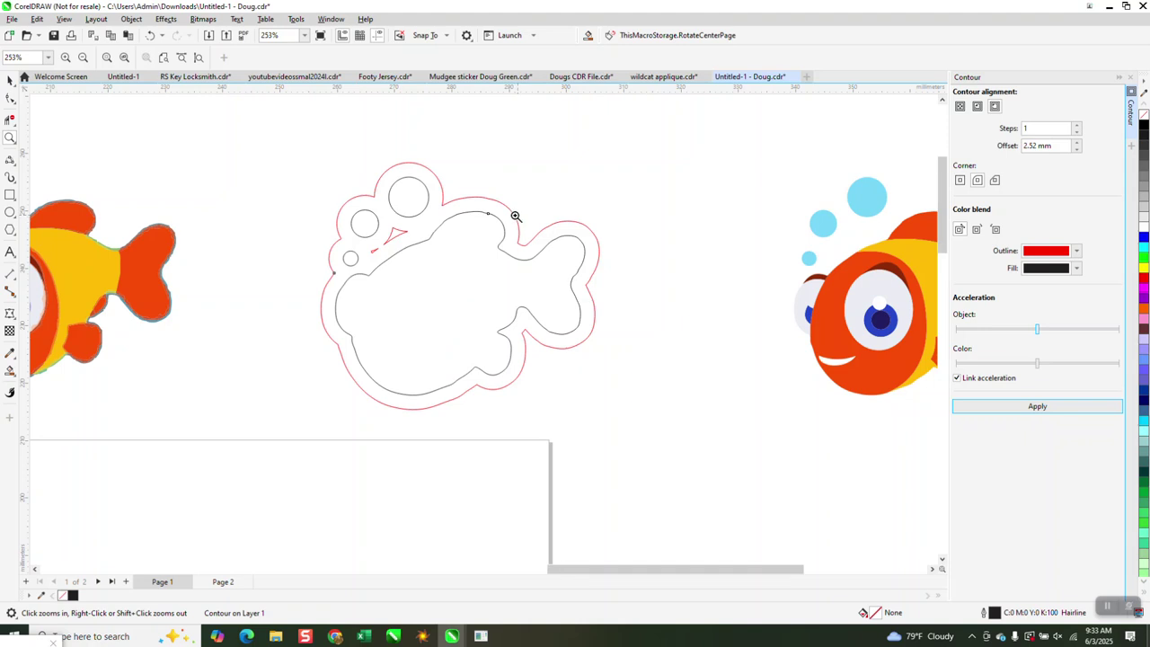
{"action": "right_click", "coordinate": [515, 216]}
{"action": "left_click", "coordinate": [9, 79]}
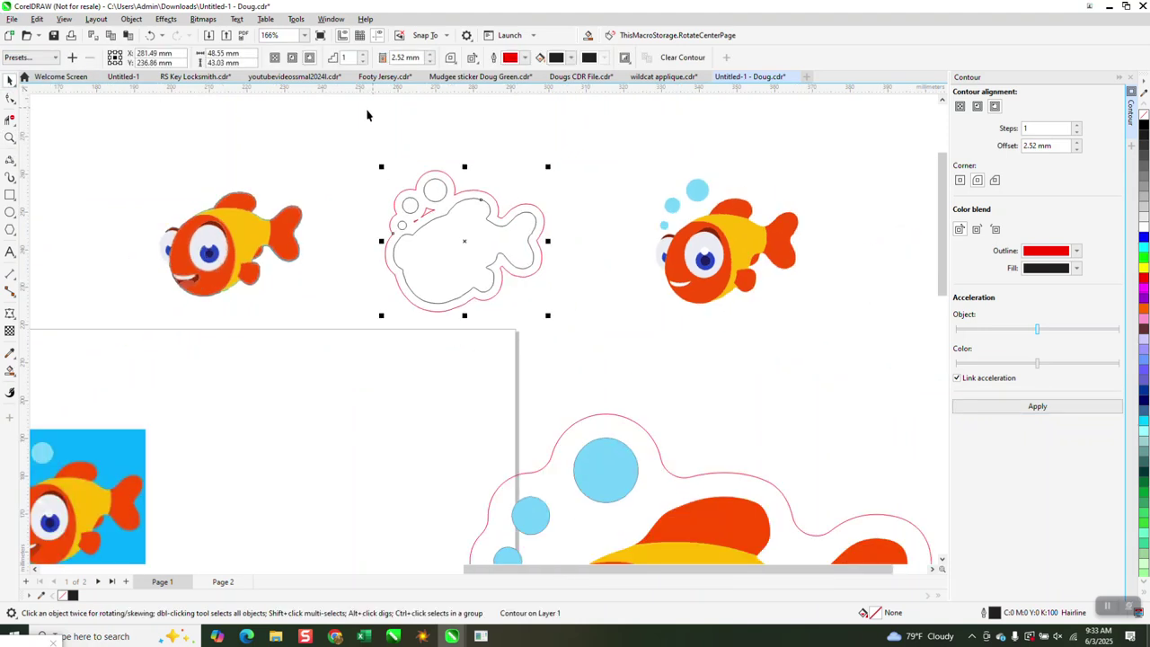
- Break the red contour apart from the traced outline and nudge it right
{"action": "scroll", "coordinate": [386, 112], "scroll_direction": "down", "scroll_amount": 1}
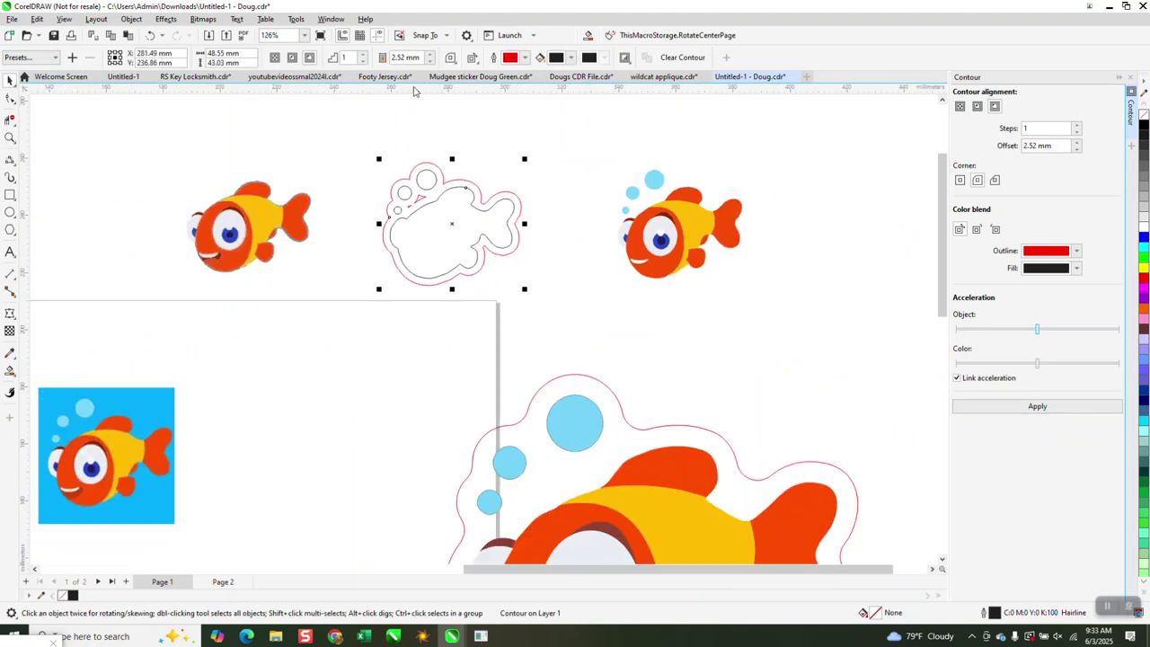
{"action": "left_click", "coordinate": [132, 19]}
{"action": "left_click", "coordinate": [166, 297]}
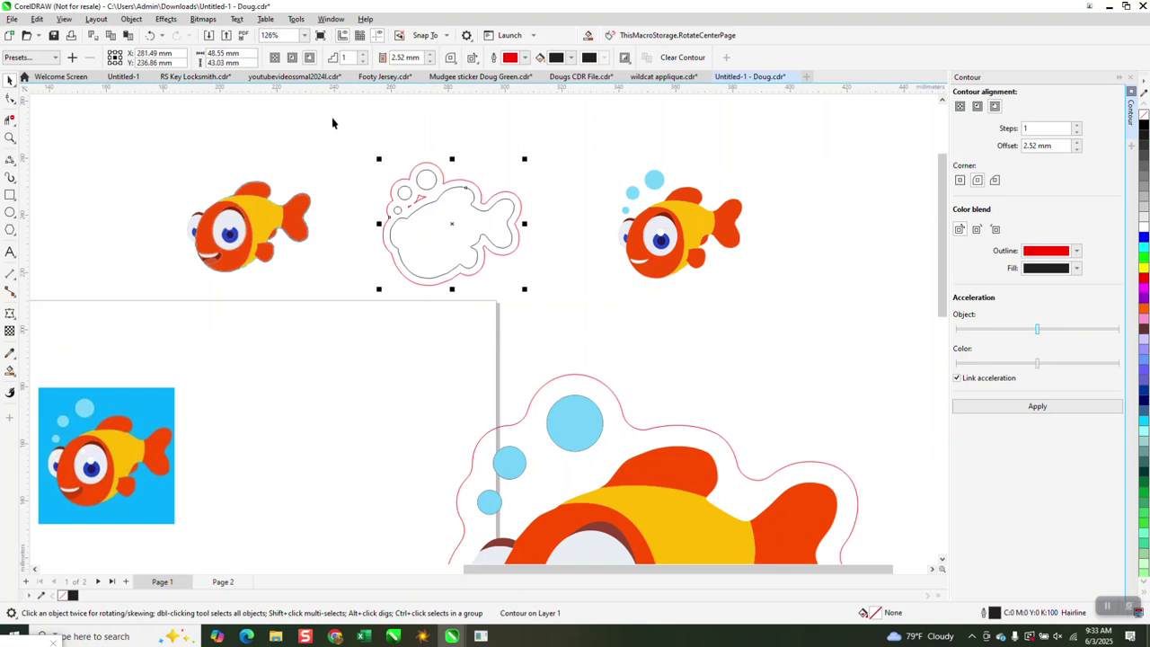
{"action": "left_click", "coordinate": [476, 184]}
{"action": "key", "text": "Right"}
{"action": "key", "text": "Right"}
{"action": "key", "text": "Right"}
{"action": "key", "text": "Right"}
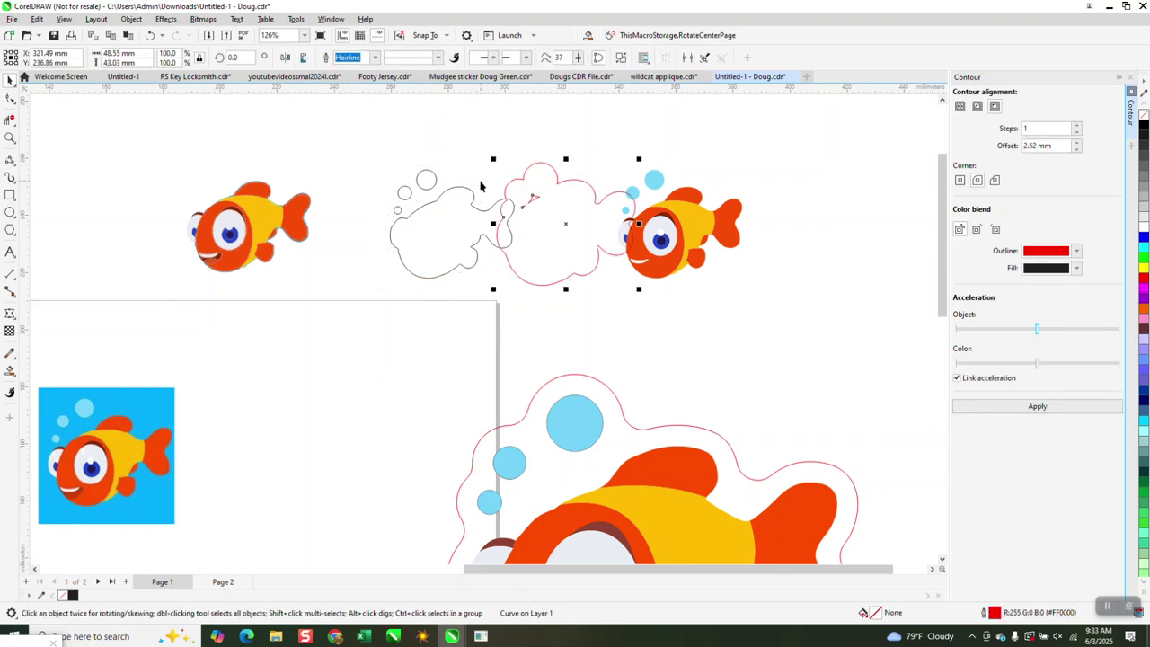
{"action": "key", "text": "Right"}
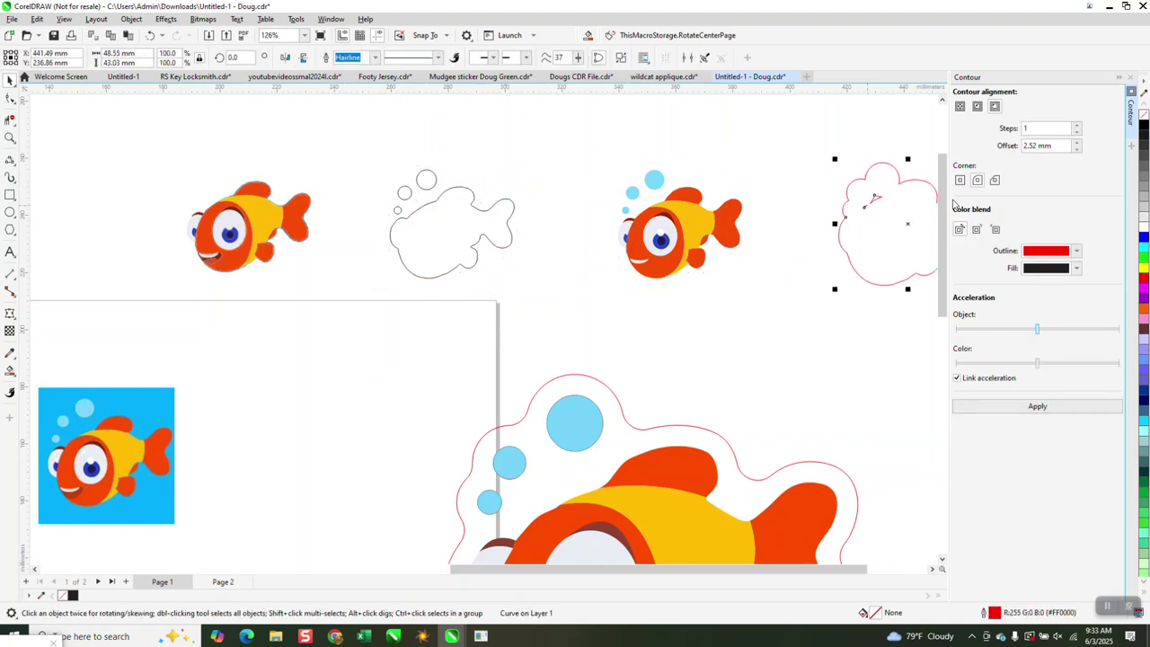
{"action": "left_click", "coordinate": [132, 19]}
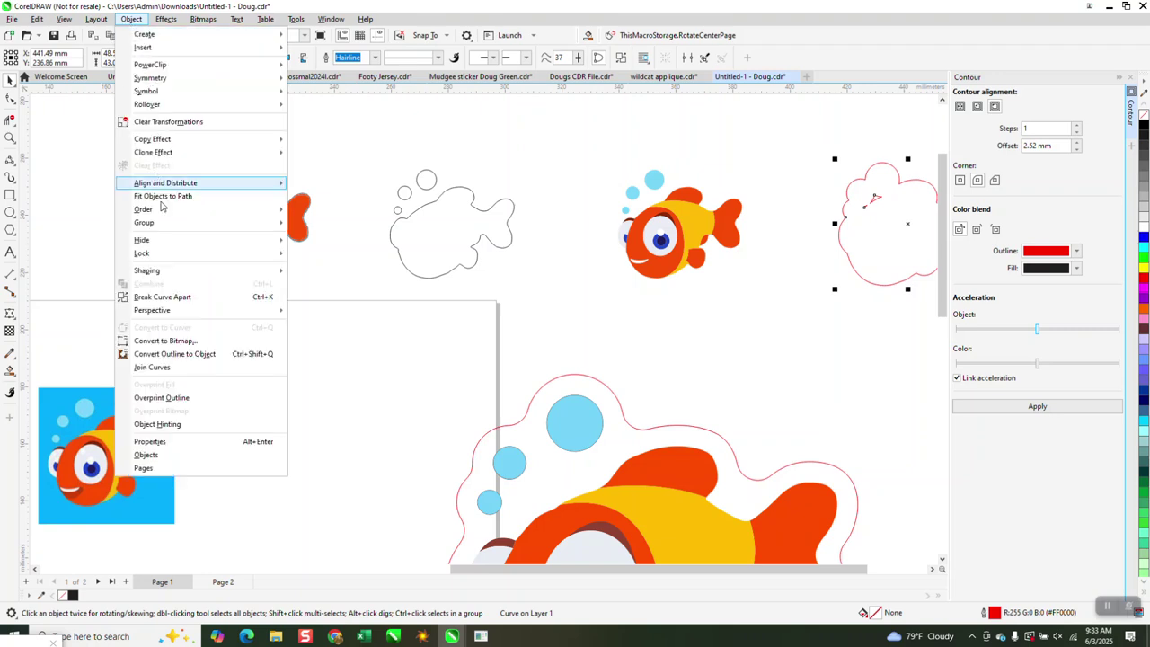
{"action": "left_click", "coordinate": [175, 298]}
- Wrap the red cut line around the coloured fish and delete the leftover curves
{"action": "left_click", "coordinate": [778, 106]}
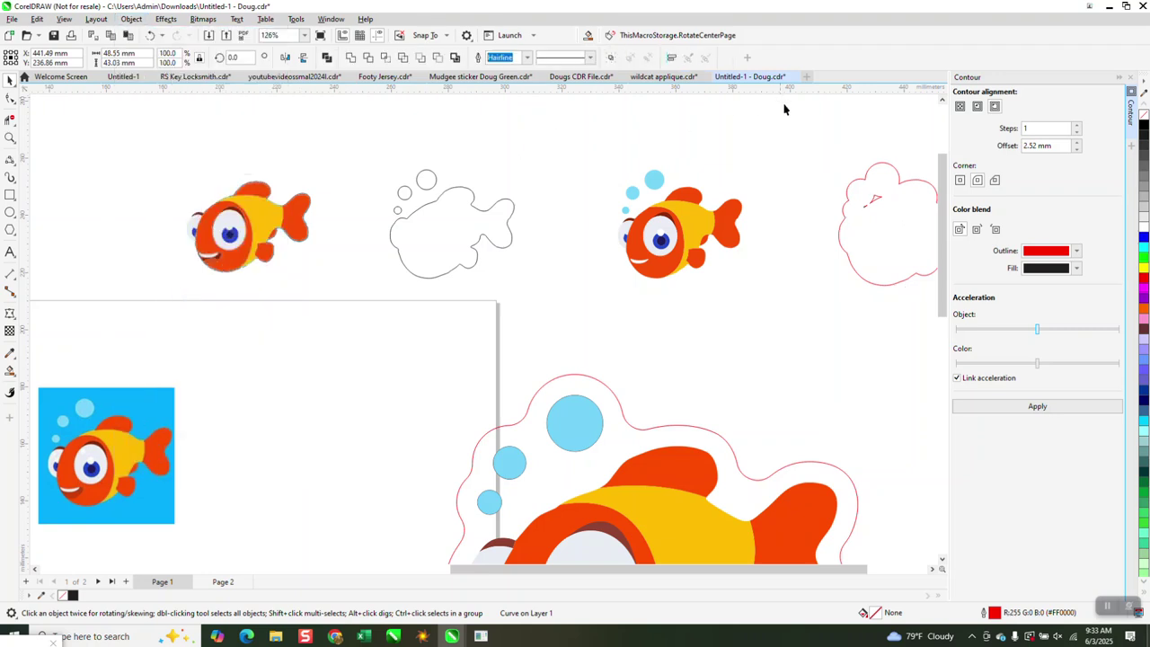
{"action": "left_click", "coordinate": [898, 185]}
{"action": "left_click_drag", "start_coordinate": [902, 183], "coordinate": [674, 183]}
{"action": "left_click", "coordinate": [891, 225]}
{"action": "key", "text": "Delete"}
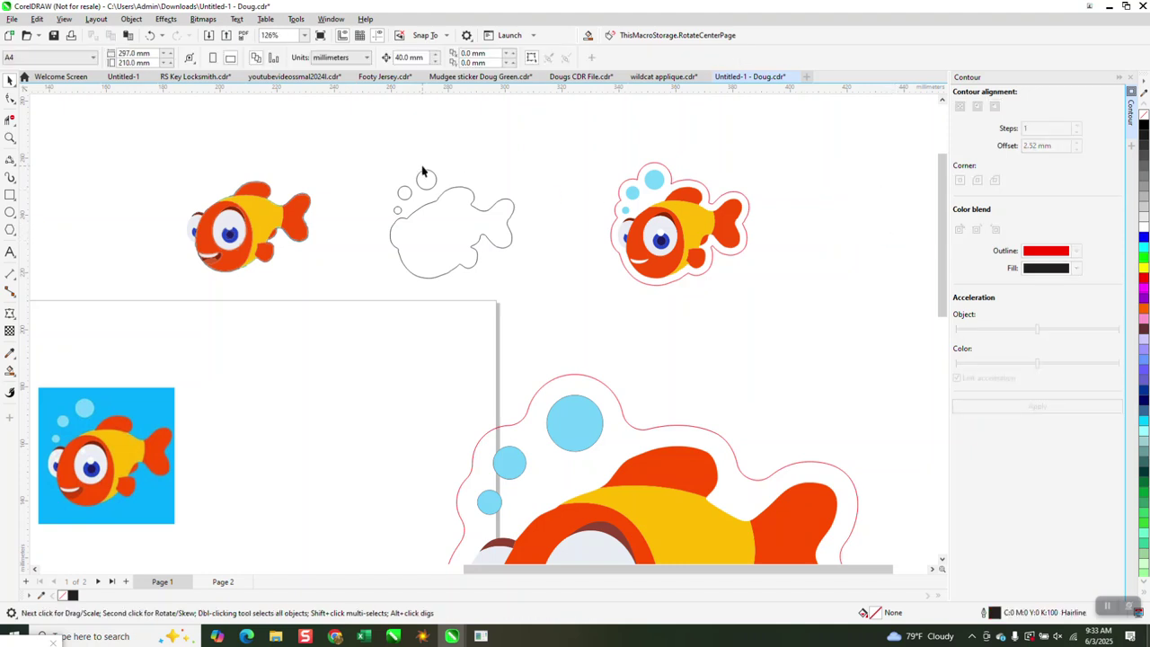
{"action": "key", "text": "Escape"}
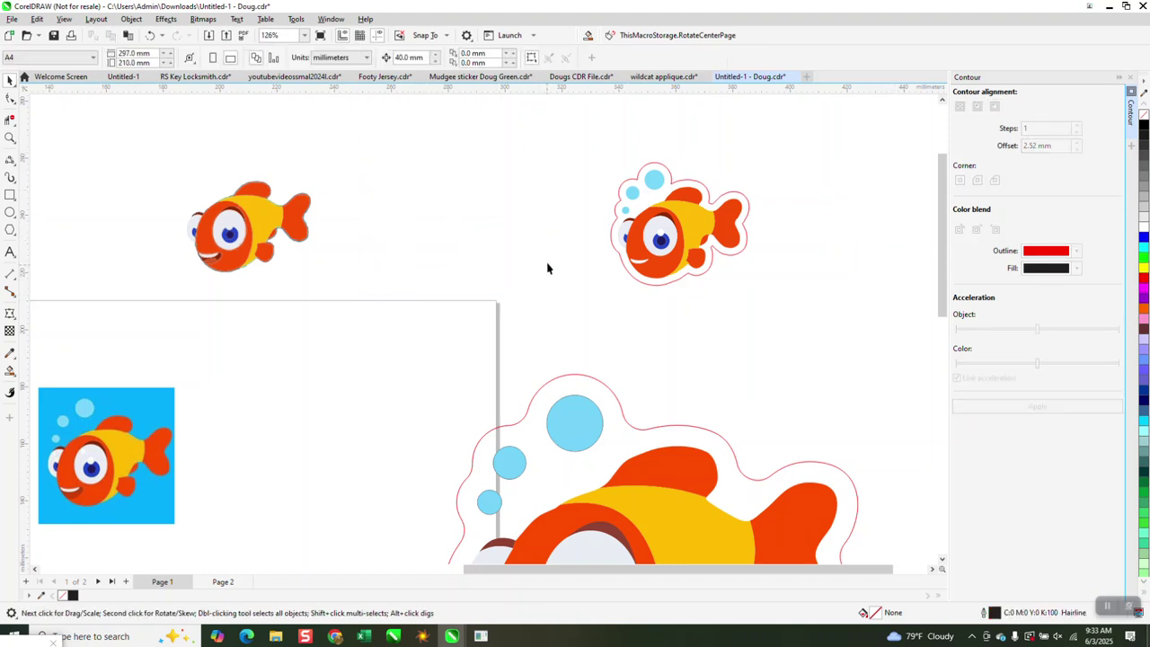
- Add a 1.02 mm contour to the fish's red line and break it apart
{"action": "left_click", "coordinate": [705, 189]}
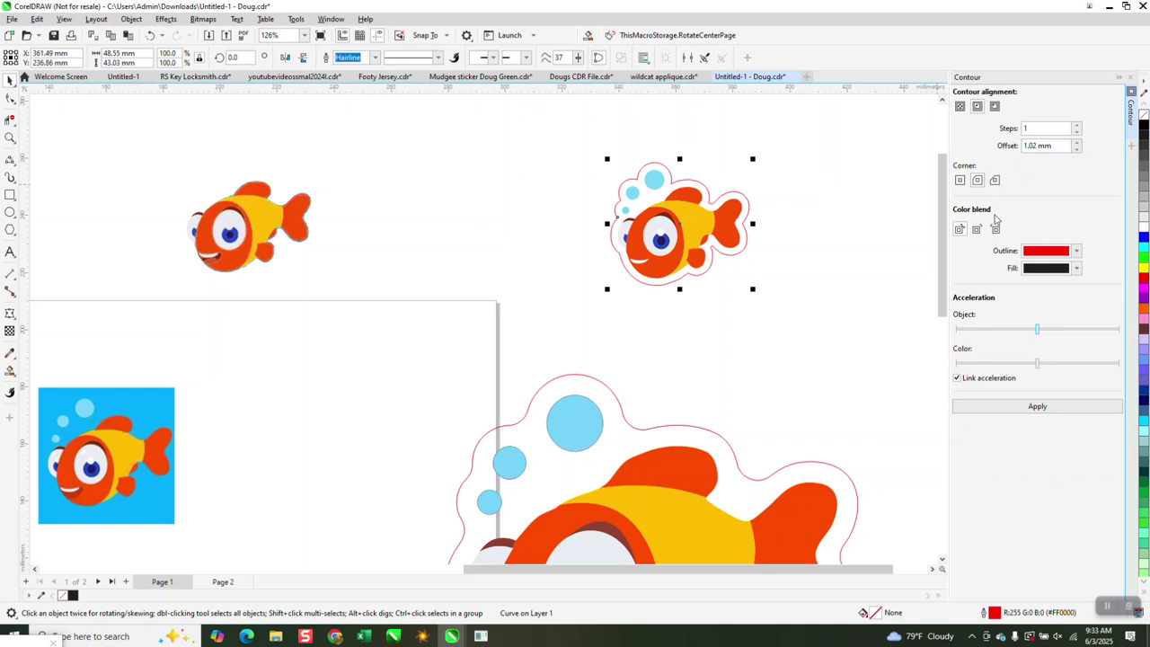
{"action": "left_click", "coordinate": [1038, 406]}
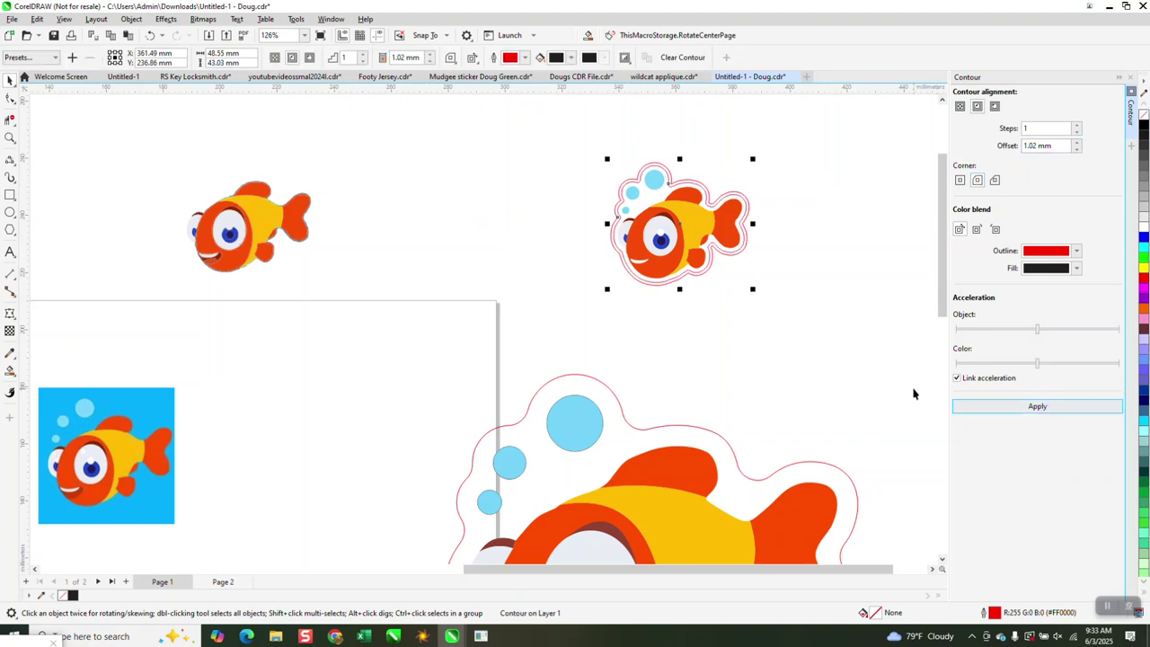
{"action": "left_click", "coordinate": [132, 19]}
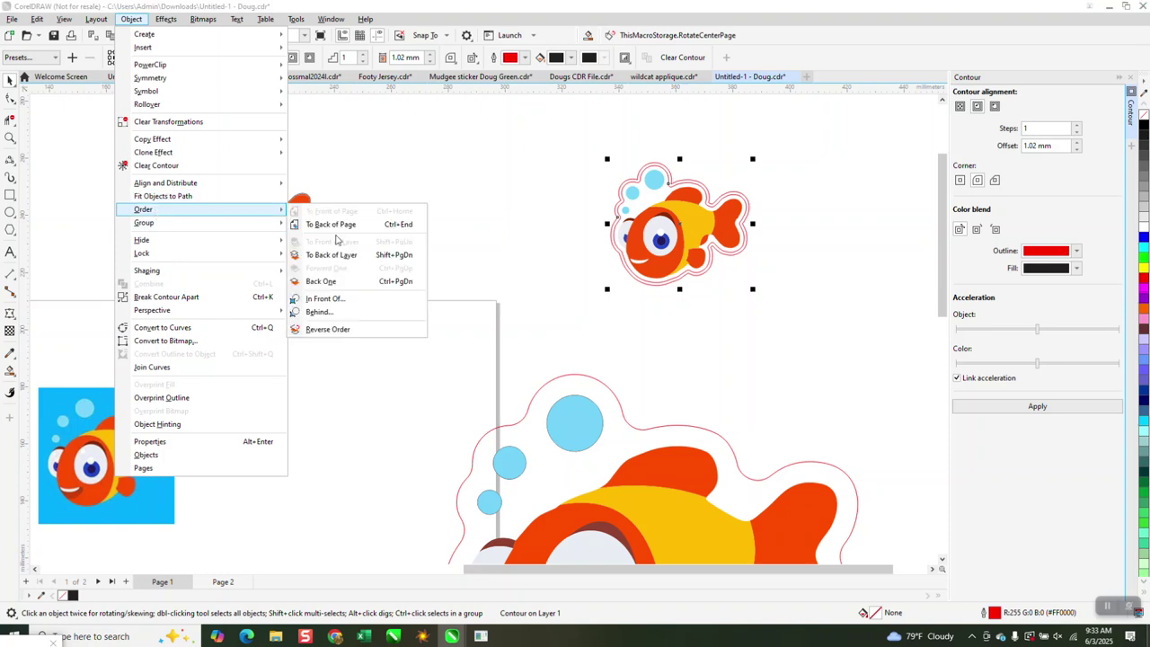
{"action": "left_click", "coordinate": [211, 295]}
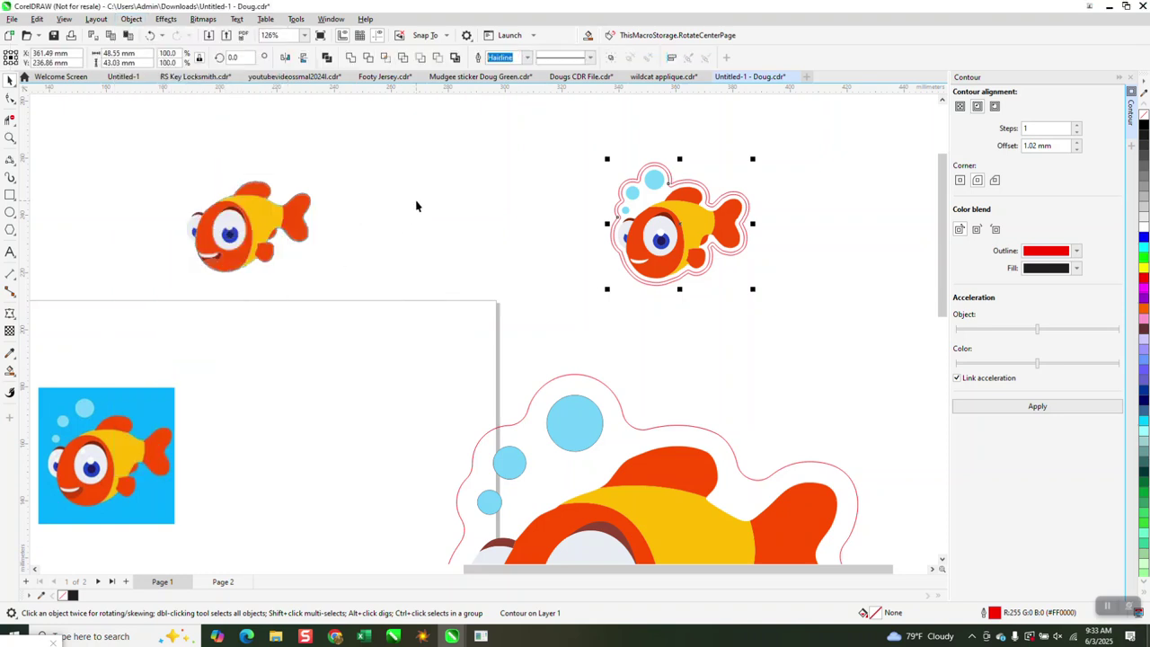
- Move one contour outline left into the empty space between the fish
{"action": "left_click", "coordinate": [620, 170]}
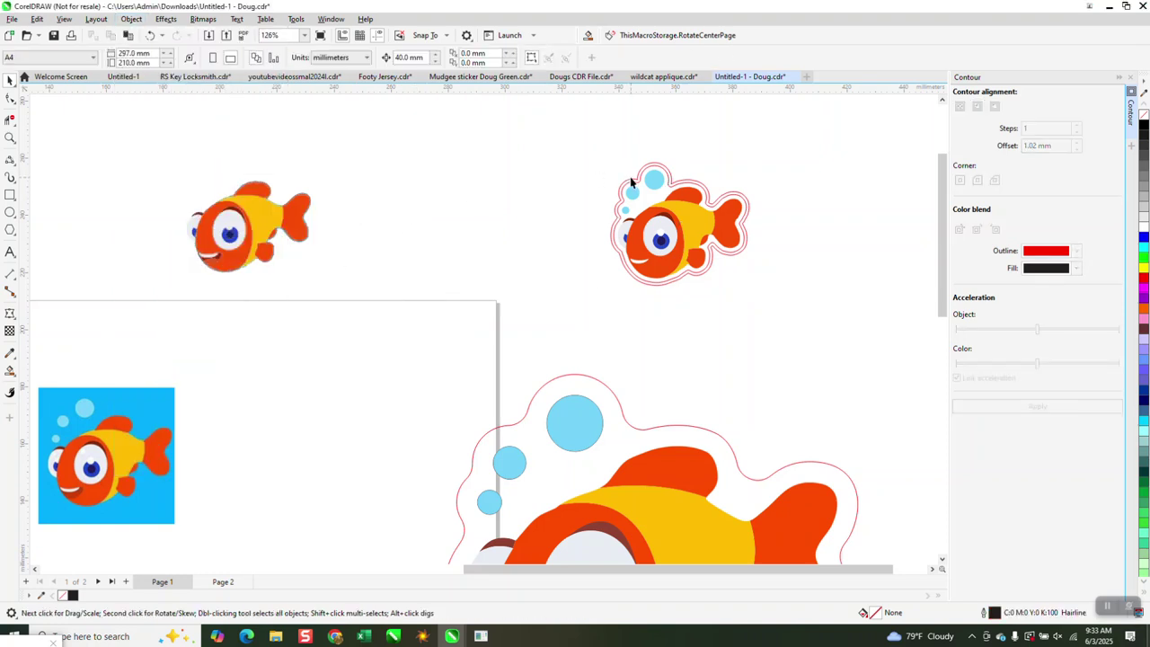
{"action": "left_click", "coordinate": [632, 184]}
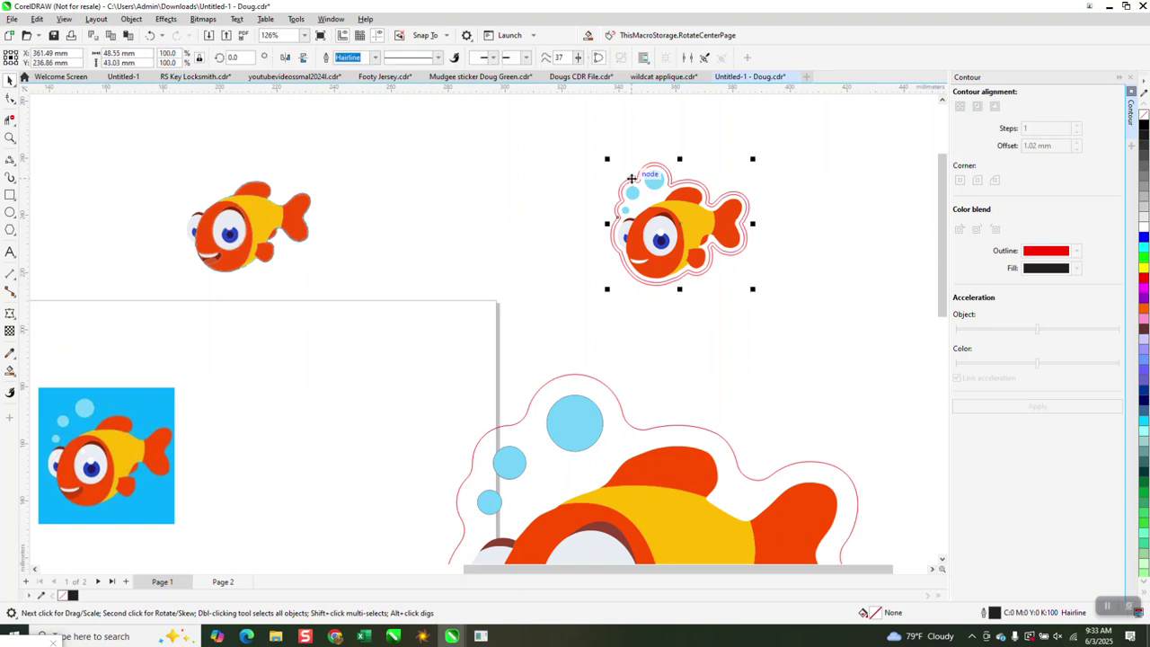
{"action": "left_click_drag", "start_coordinate": [632, 183], "coordinate": [403, 183]}
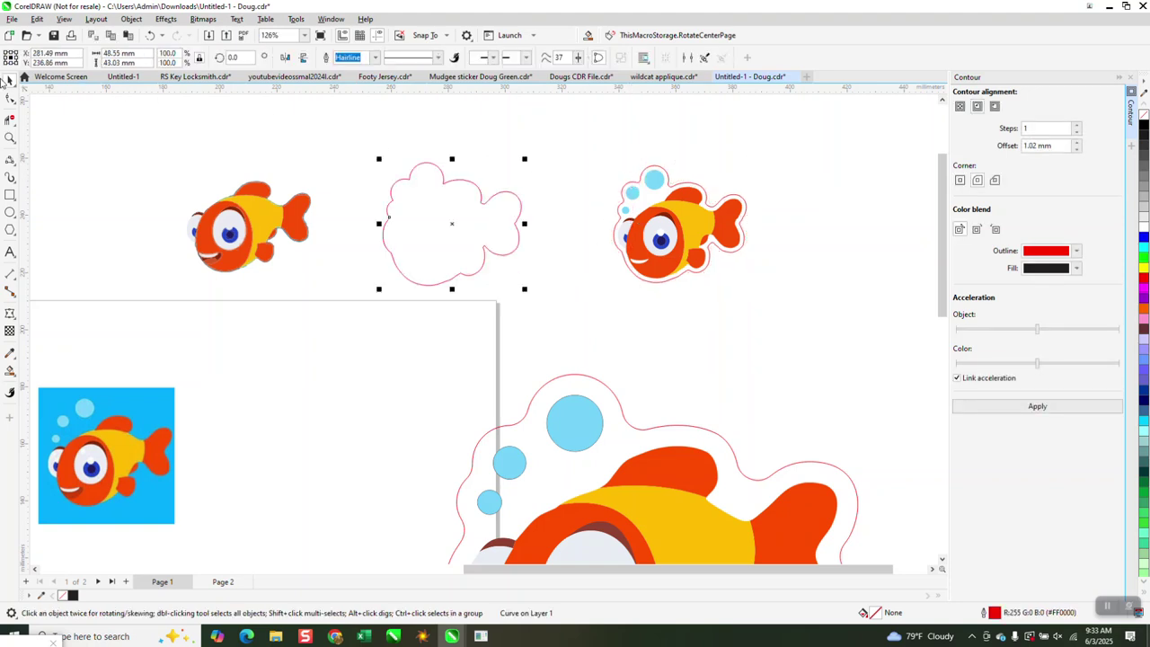
{"action": "left_click", "coordinate": [10, 138]}
- Zoom into the fish's tail edge to check the red cut line, then view nodes with the Shape tool
{"action": "left_click_drag", "start_coordinate": [599, 158], "coordinate": [794, 327]}
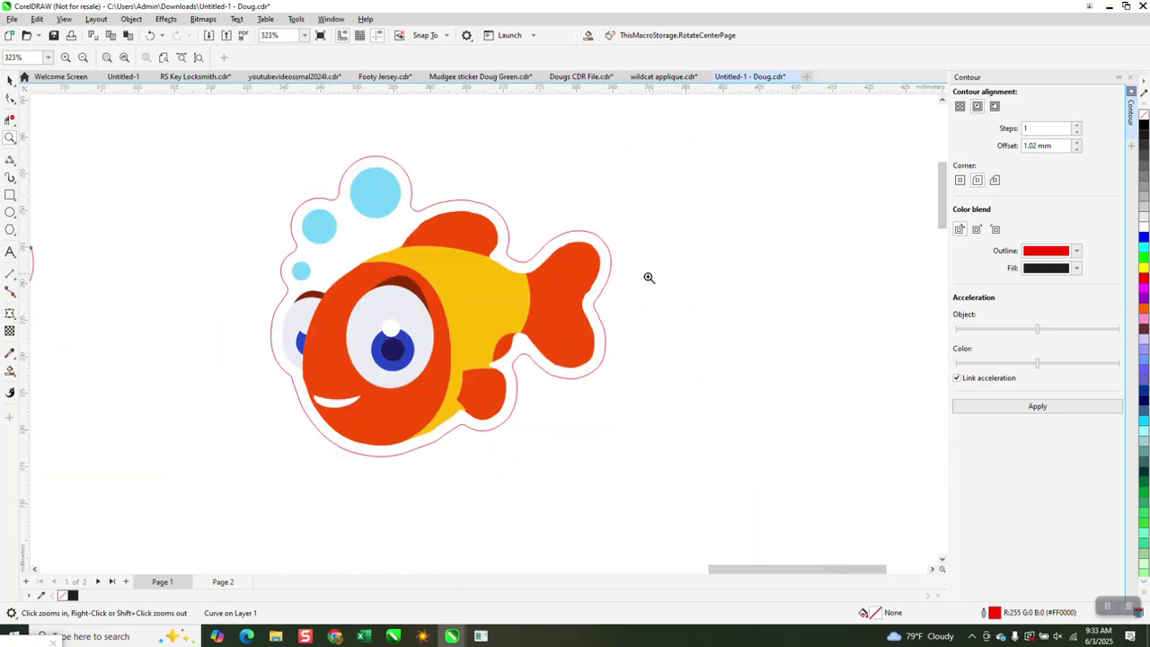
{"action": "left_click_drag", "start_coordinate": [432, 222], "coordinate": [700, 450]}
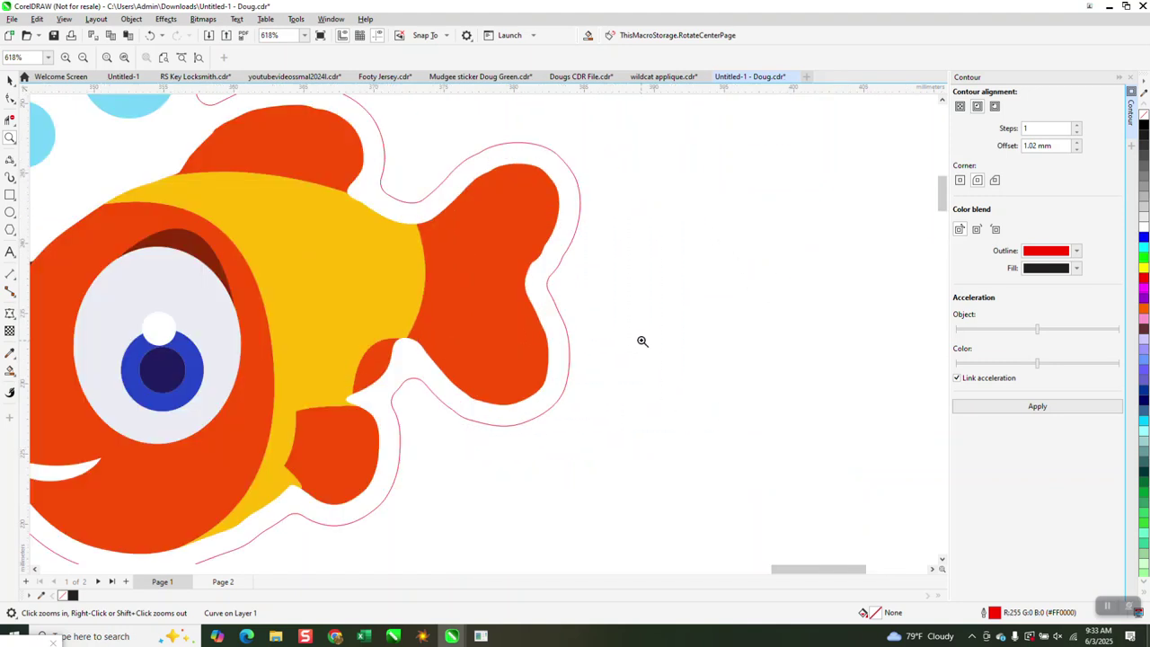
{"action": "right_click", "coordinate": [640, 325]}
{"action": "left_click_drag", "start_coordinate": [542, 257], "coordinate": [583, 282]}
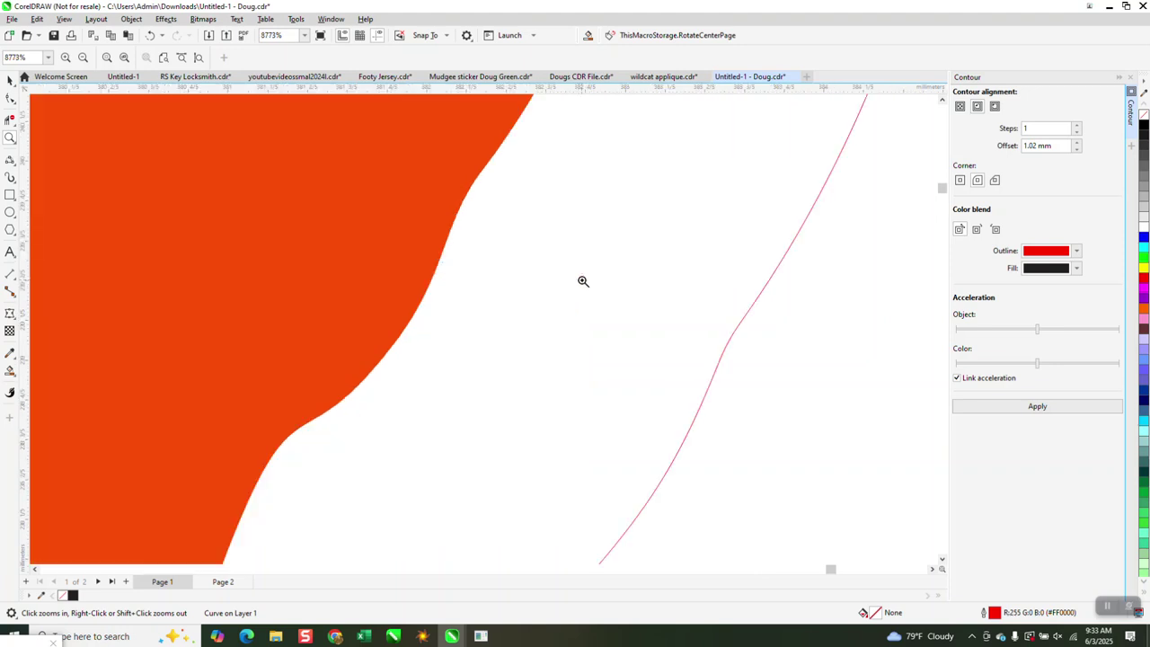
{"action": "right_click", "coordinate": [581, 274]}
{"action": "right_click", "coordinate": [575, 260]}
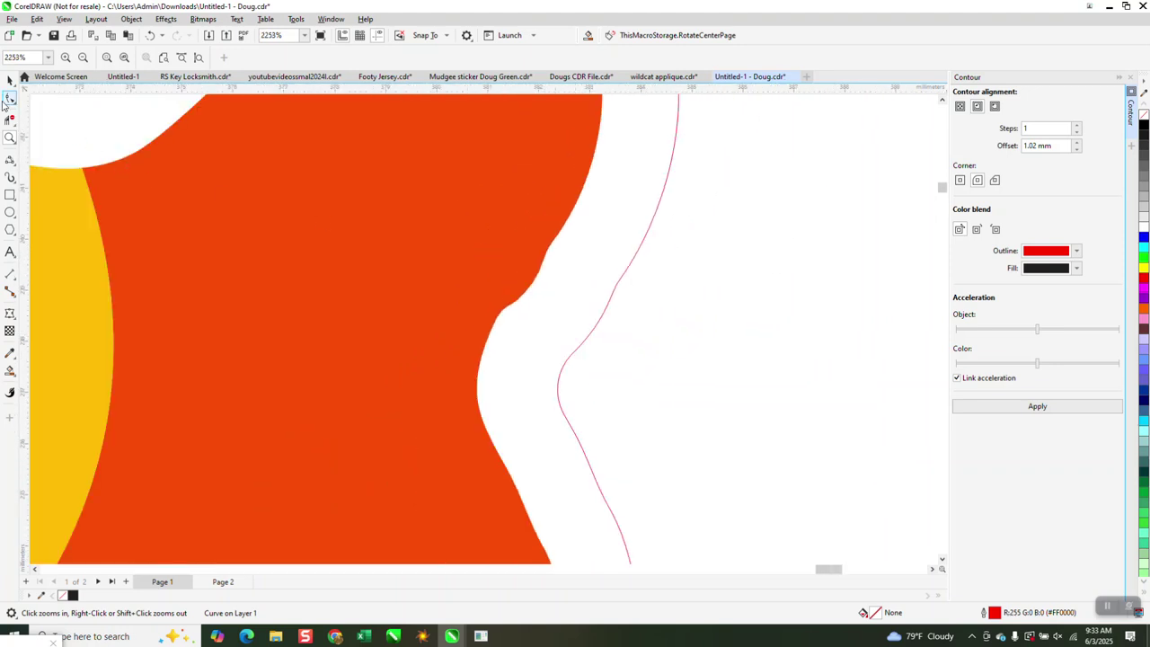
{"action": "left_click", "coordinate": [10, 99]}
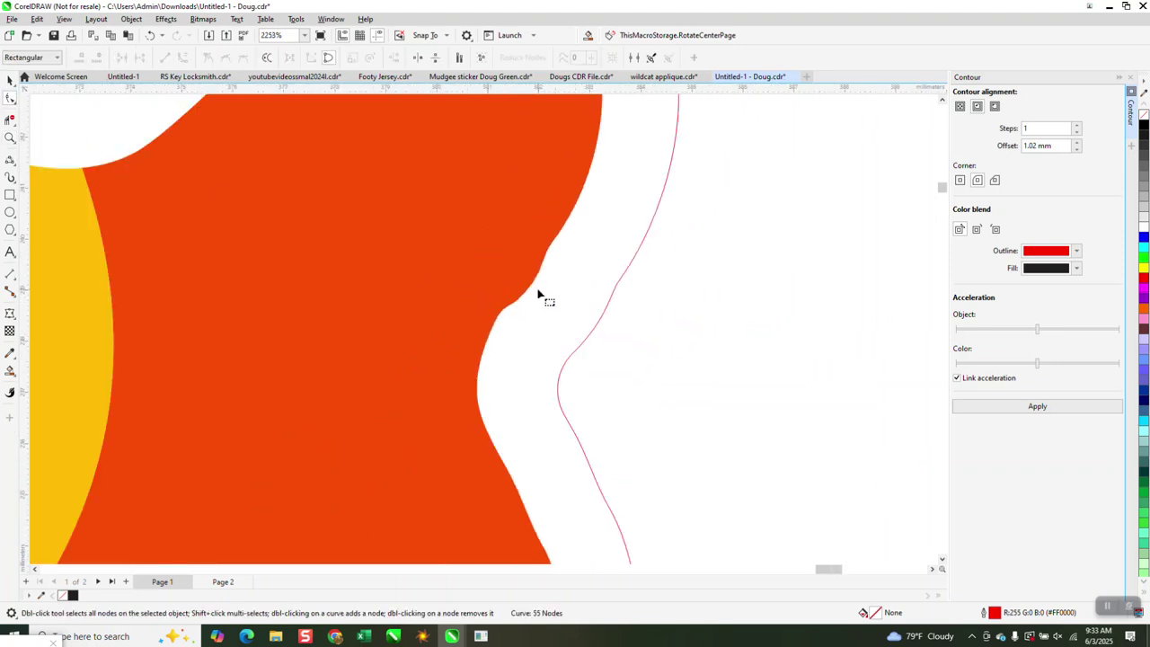
{"action": "scroll", "coordinate": [578, 257], "scroll_direction": "down", "scroll_amount": 1}
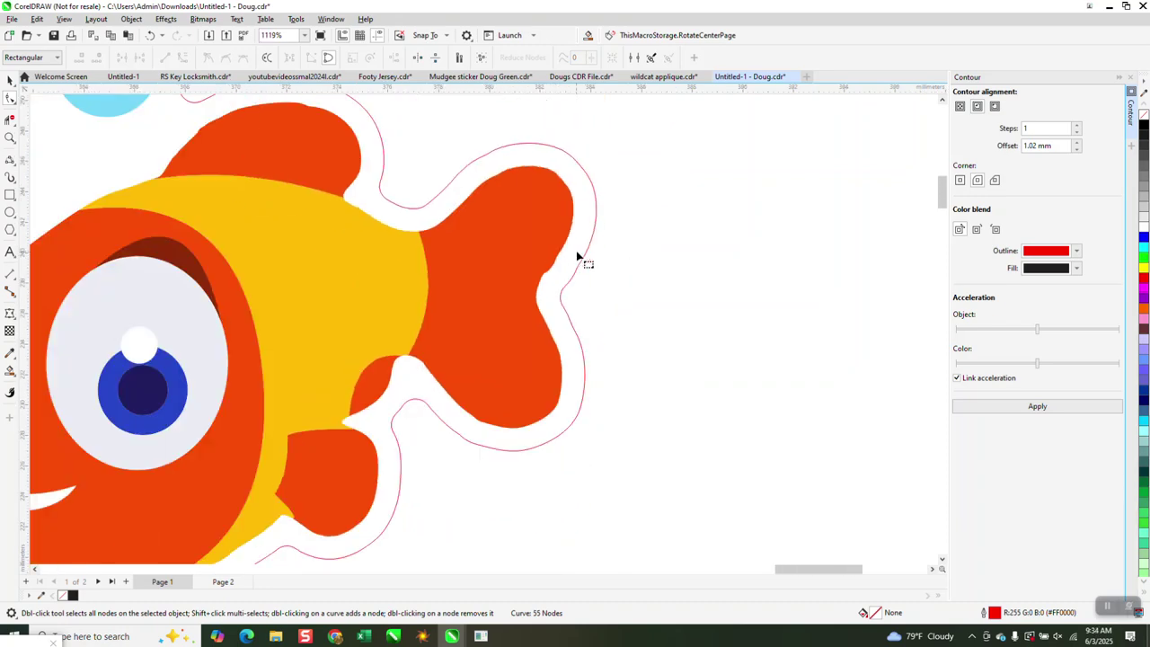
{"action": "scroll", "coordinate": [579, 258], "scroll_direction": "down", "scroll_amount": 3}
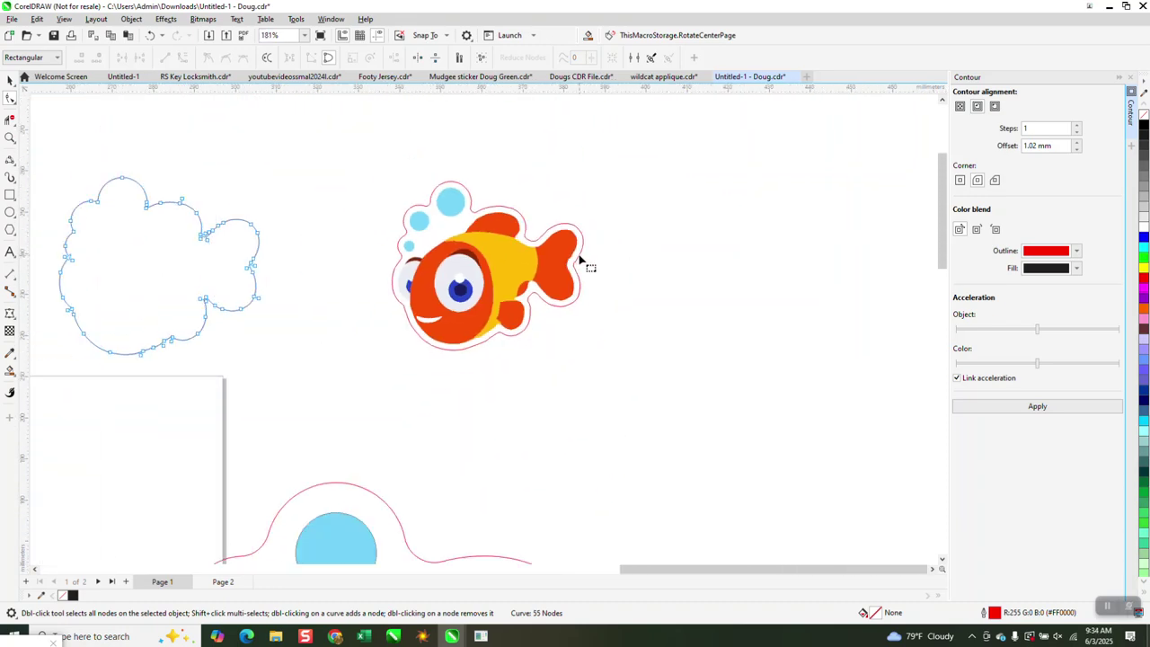
{"action": "scroll", "coordinate": [579, 259], "scroll_direction": "down", "scroll_amount": 2}
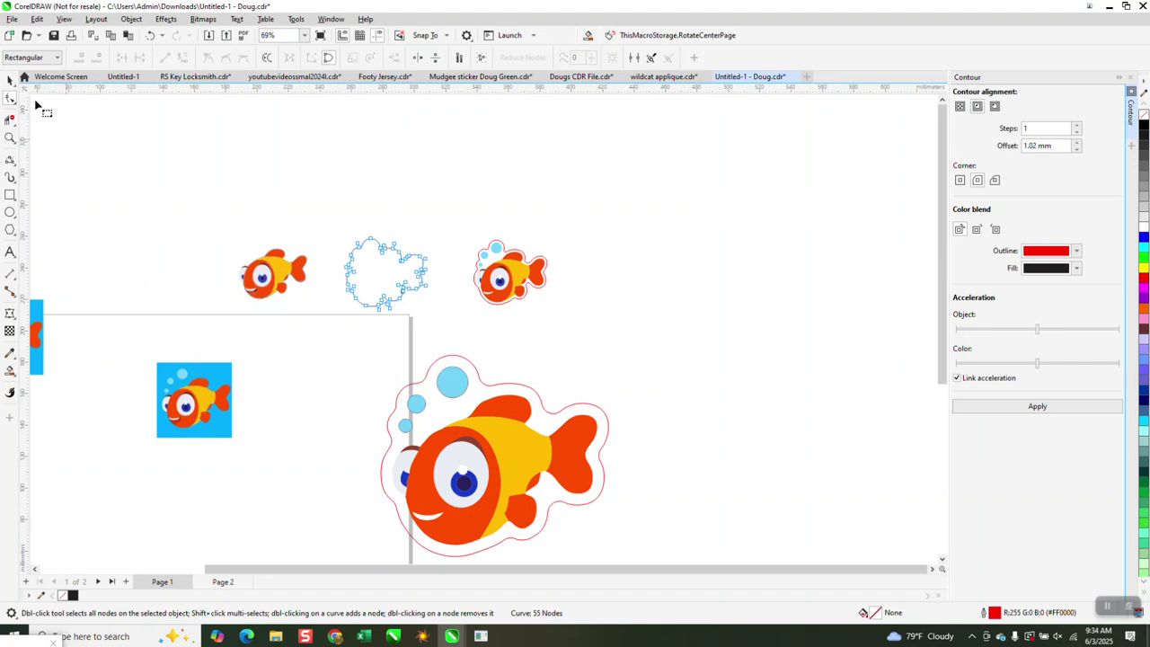
- Drag the original blue fish bitmap beside the red-outlined traced fish and zoom onto both
{"action": "left_click", "coordinate": [10, 80]}
{"action": "left_click", "coordinate": [167, 374]}
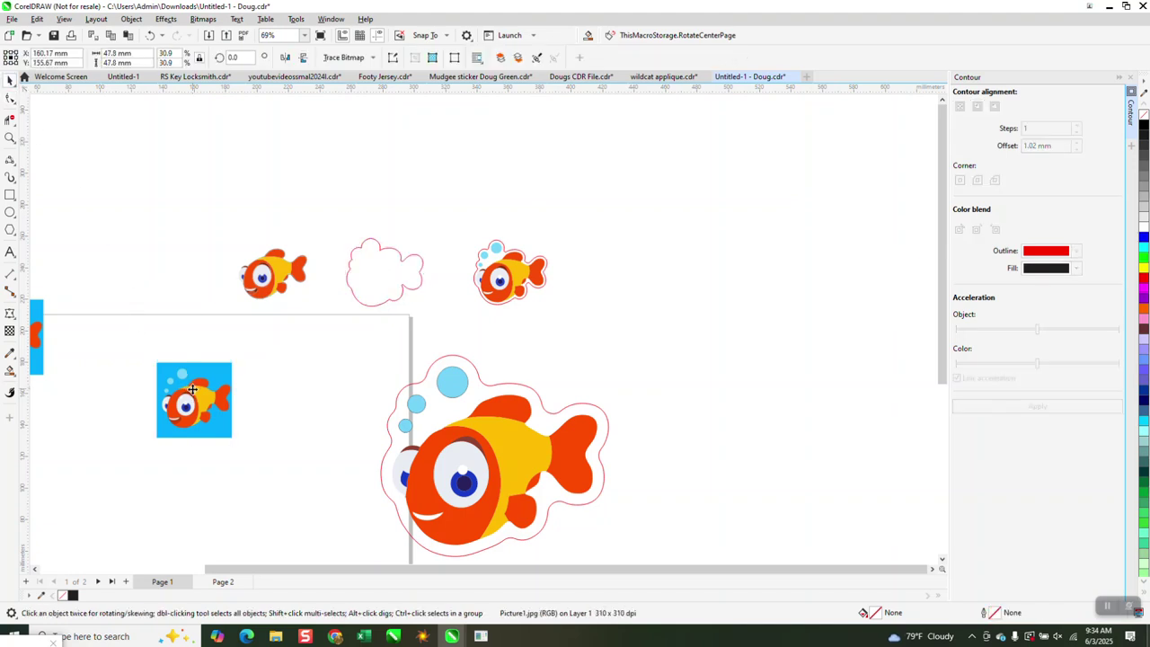
{"action": "left_click_drag", "start_coordinate": [194, 392], "coordinate": [586, 268]}
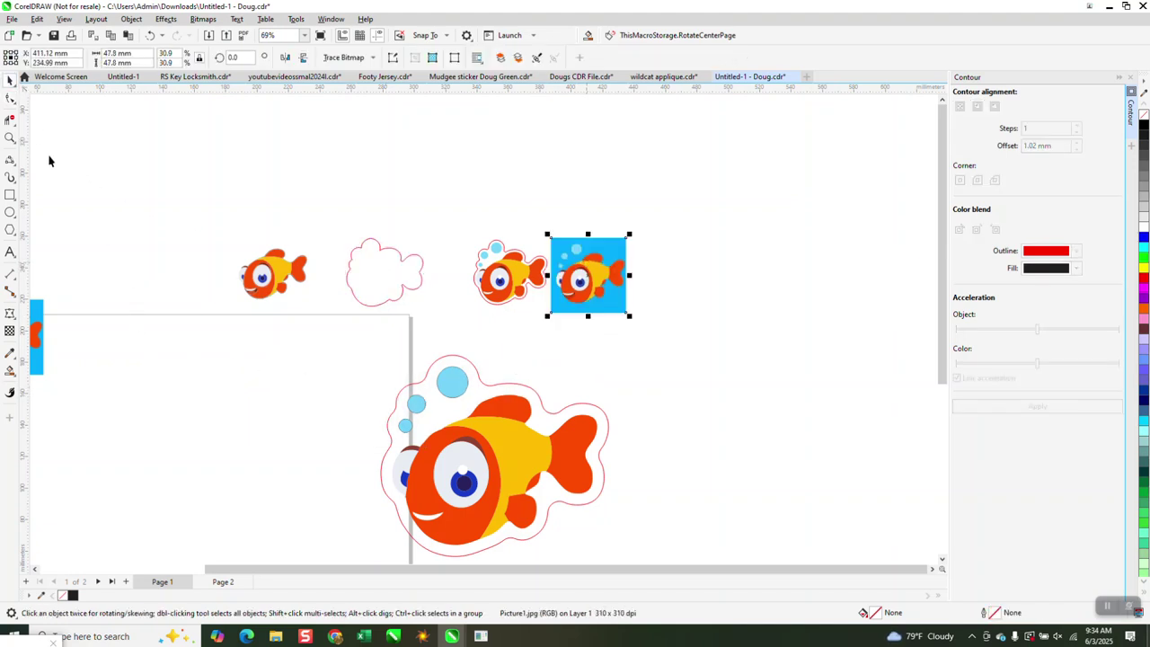
{"action": "left_click", "coordinate": [11, 138]}
{"action": "left_click_drag", "start_coordinate": [496, 245], "coordinate": [613, 310]}
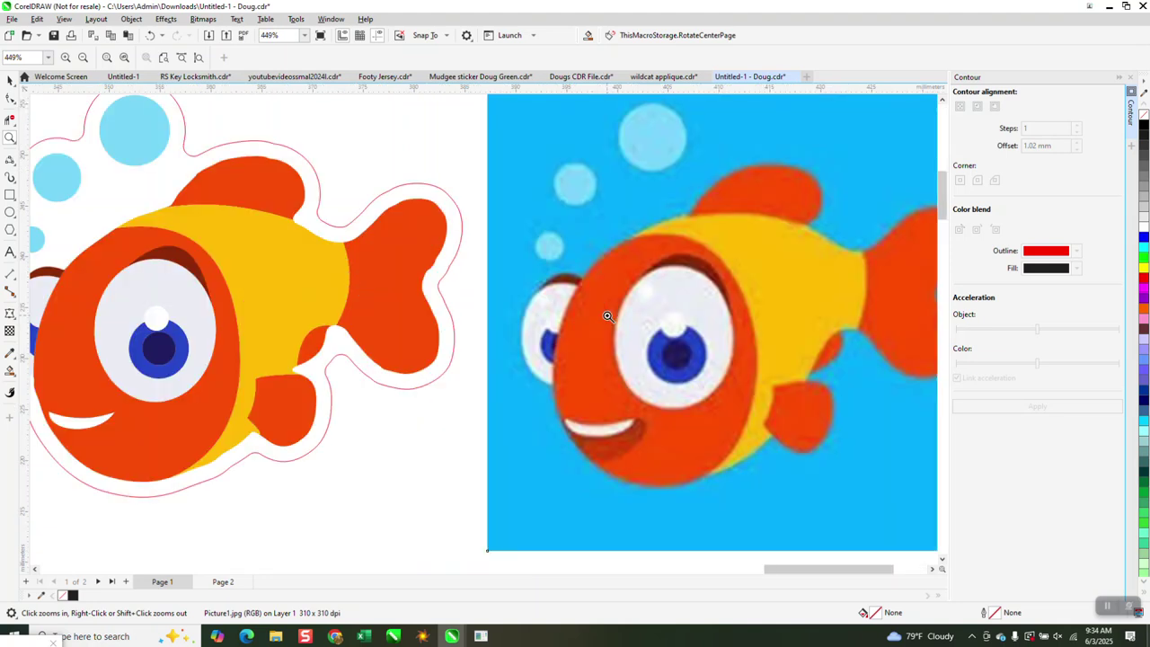
{"action": "scroll", "coordinate": [614, 300], "scroll_direction": "down", "scroll_amount": 2}
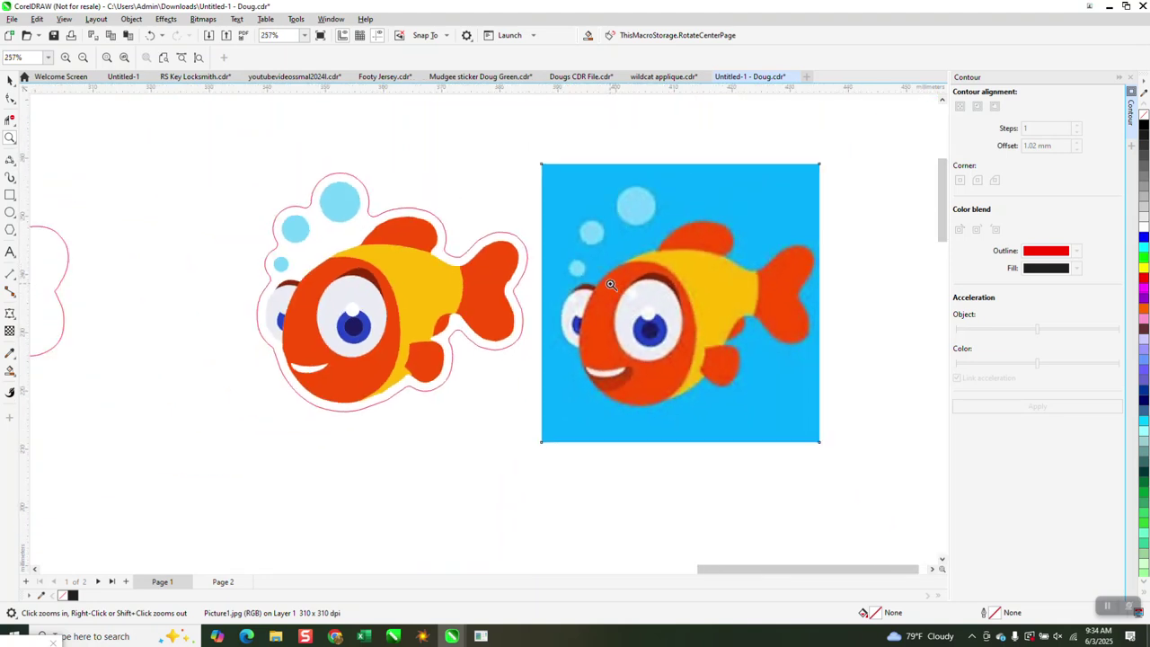